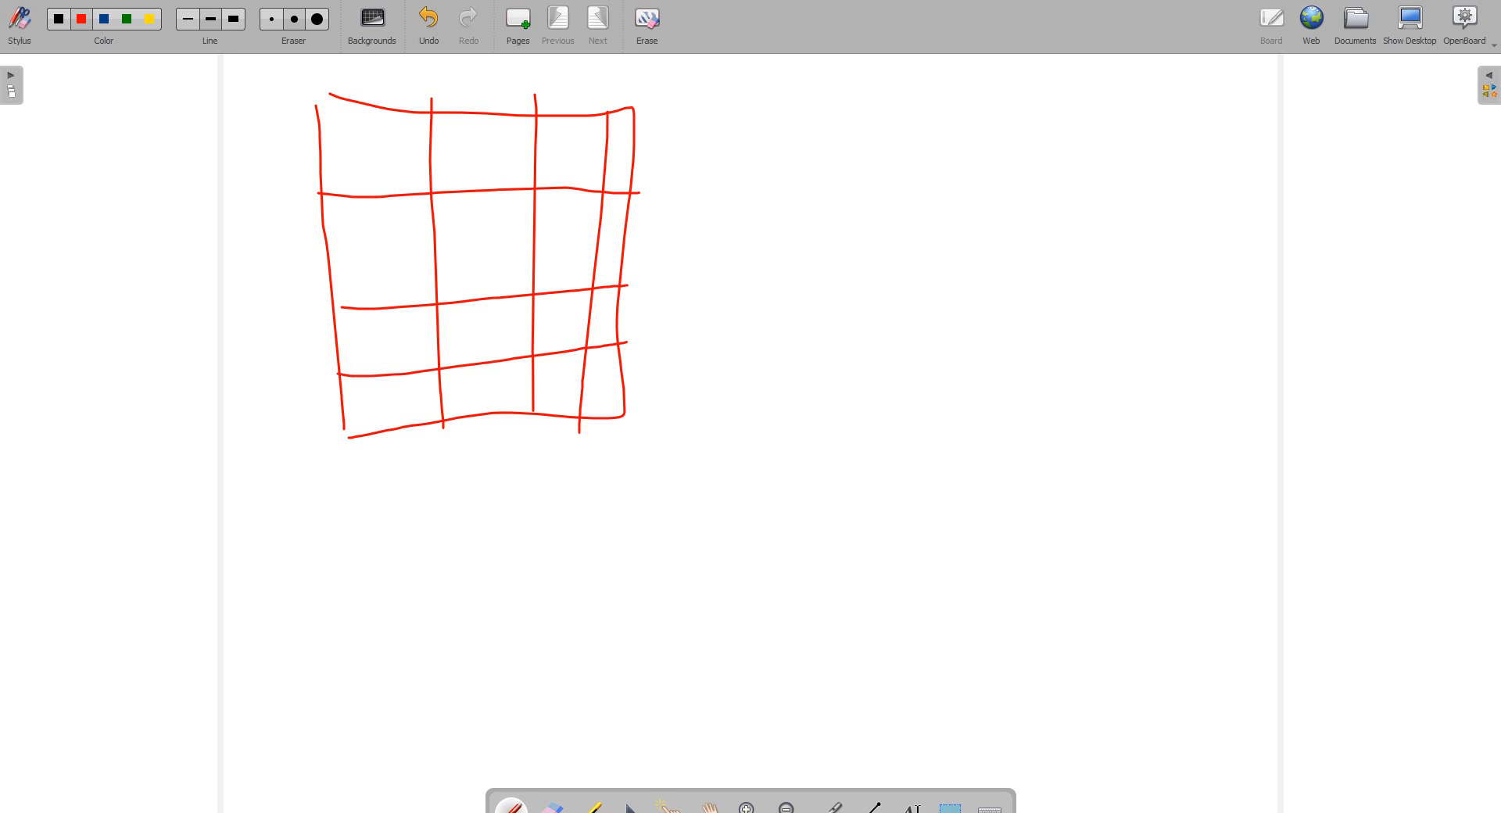
Write a circled red 1 beside the grid and label its upper-right cell 0 - 256 in blue with a leader line
mouse_move(712, 109)
left_mouse_down()
mouse_move(738, 81)
mouse_move(748, 112)
mouse_move(710, 82)
left_mouse_up()
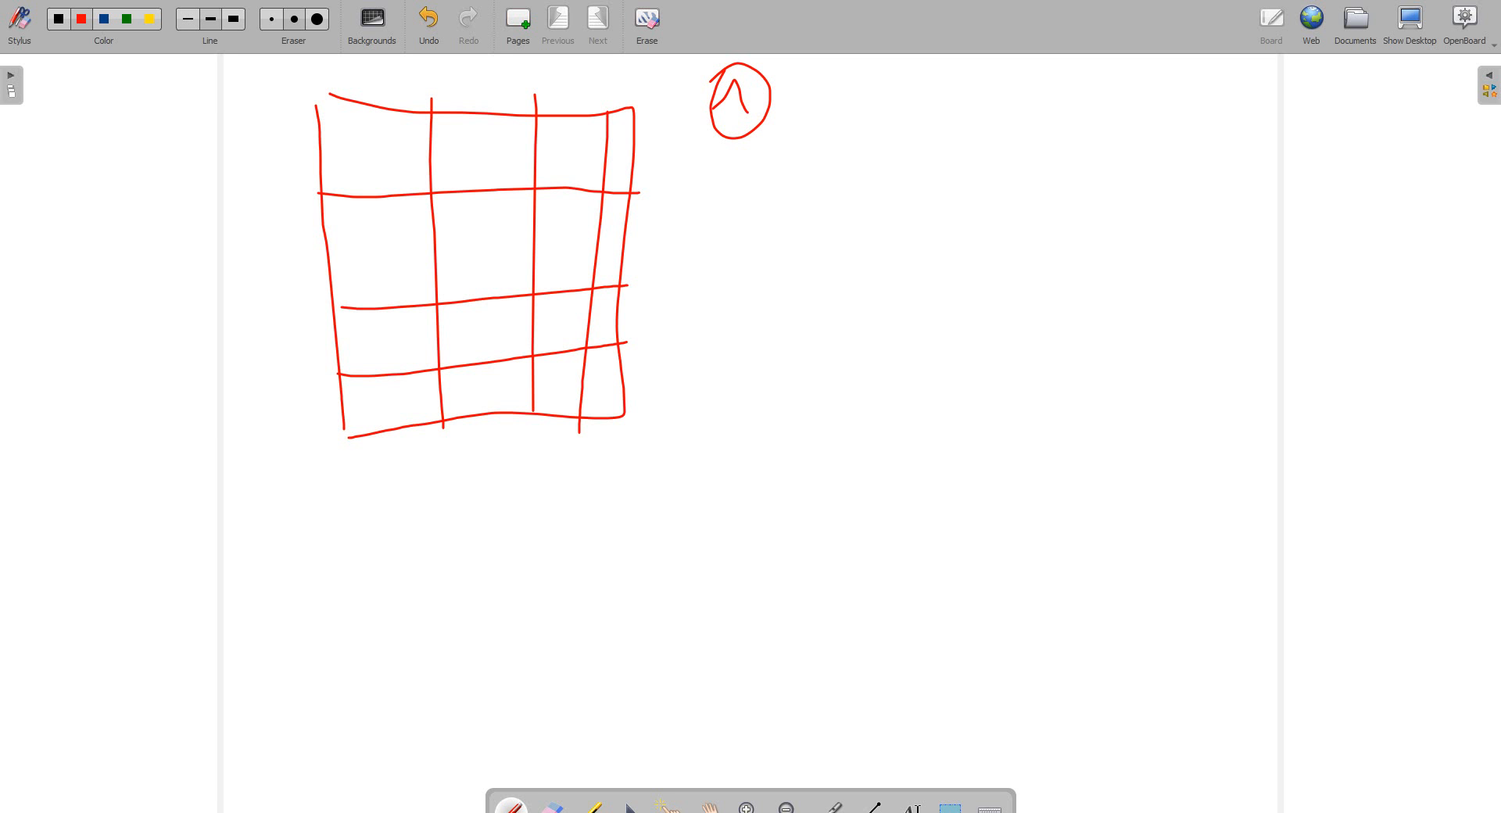
left_click(104, 19)
left_click_drag(621, 165, 809, 147)
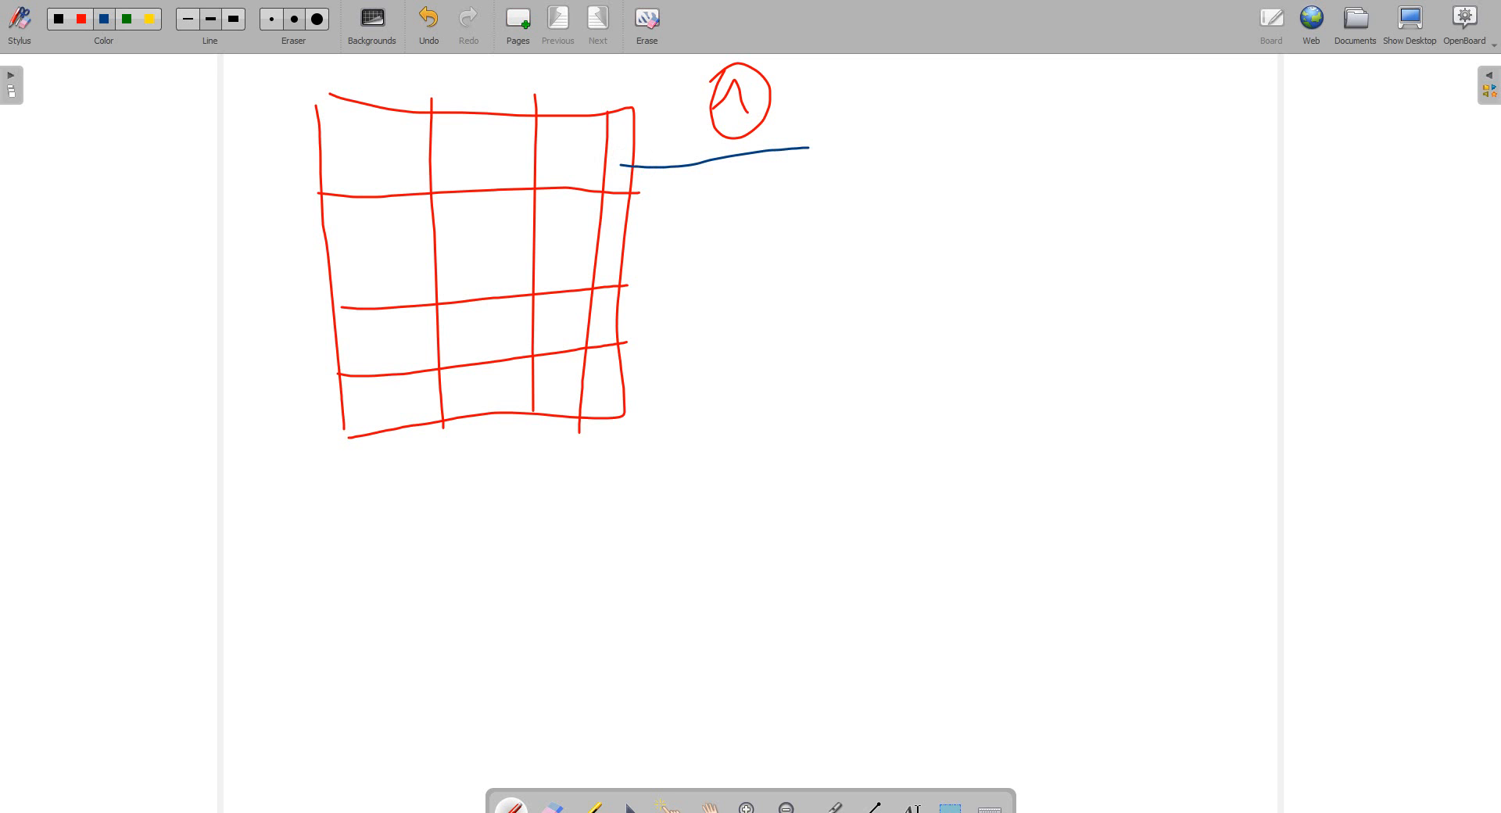
mouse_move(872, 127)
left_mouse_down()
mouse_move(873, 154)
mouse_move(869, 127)
mouse_move(937, 141)
left_mouse_up()
mouse_move(997, 100)
left_mouse_down()
mouse_move(1028, 161)
mouse_move(1046, 133)
left_mouse_up()
mouse_move(1081, 75)
left_mouse_down()
mouse_move(1081, 140)
mouse_move(1116, 70)
left_mouse_up()
mouse_move(1166, 69)
left_mouse_down()
mouse_move(1172, 128)
mouse_move(1119, 119)
left_mouse_up()
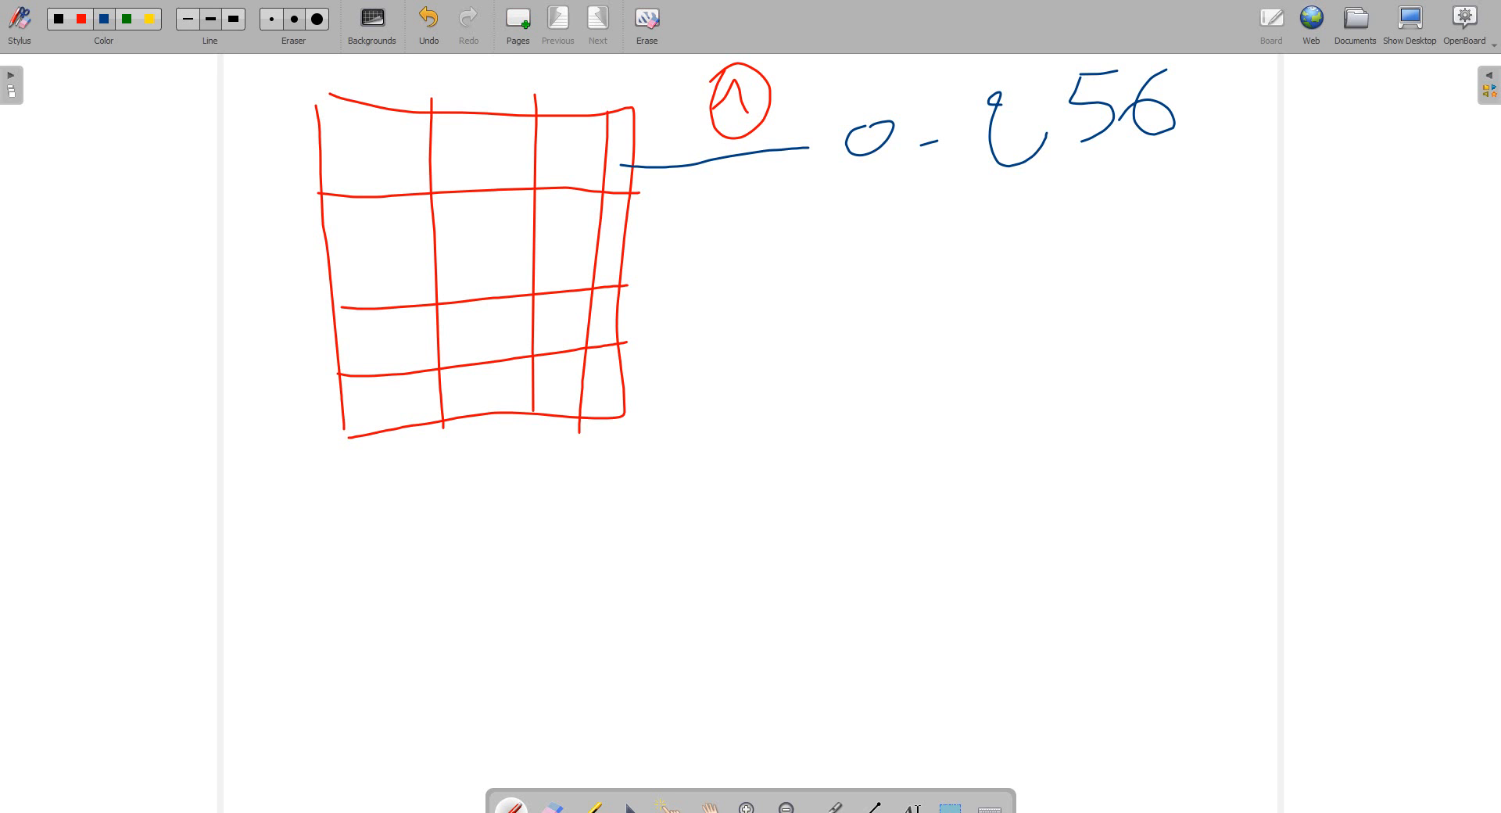
Label the second-row right-hand cell x, y in red with a leader line
left_click(81, 19)
left_click_drag(608, 249, 702, 261)
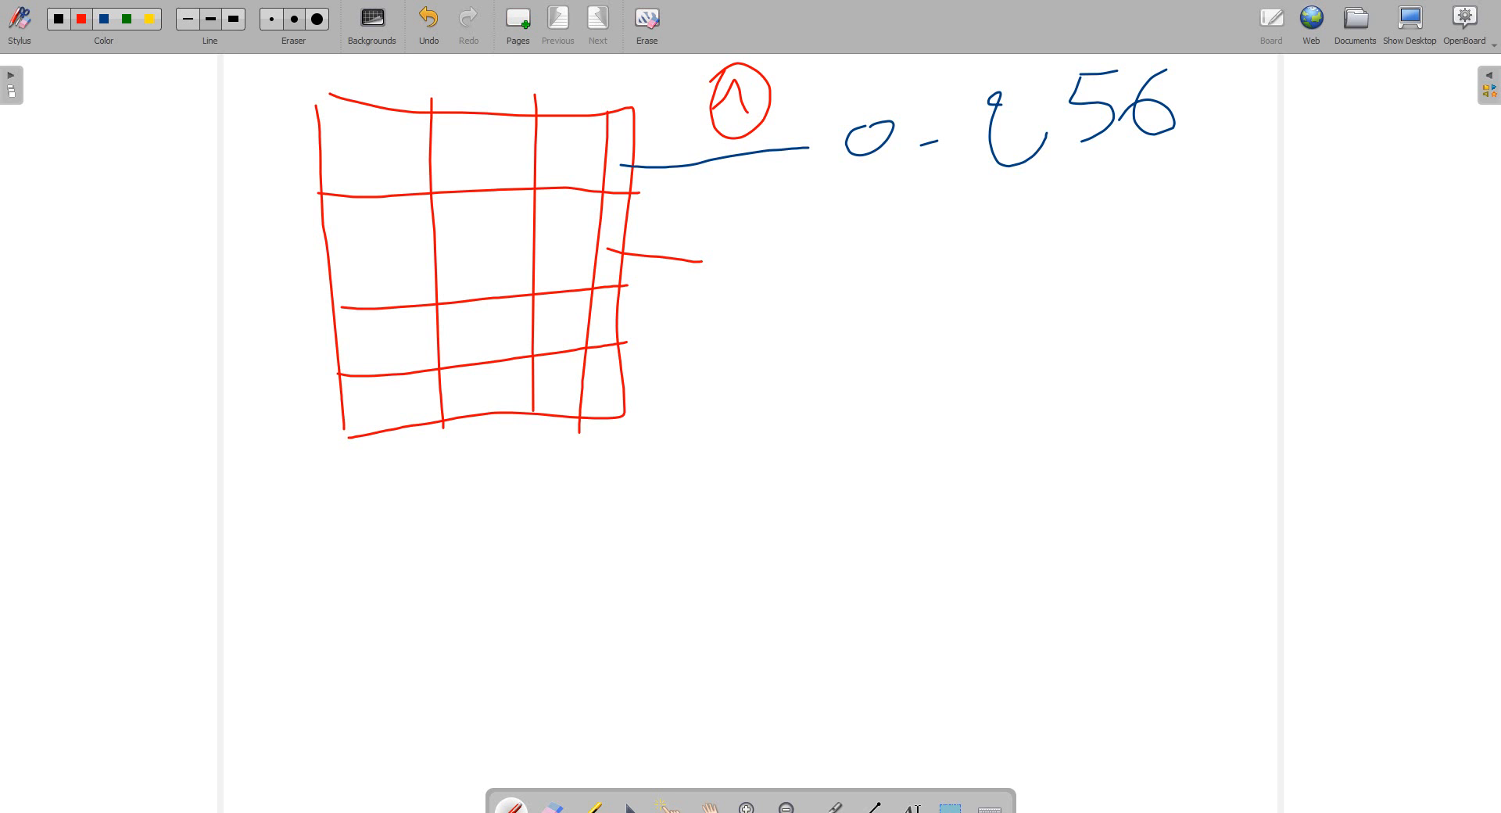
mouse_move(733, 219)
left_mouse_down()
mouse_move(765, 237)
mouse_move(743, 282)
left_mouse_up()
left_click_drag(791, 217, 865, 301)
mouse_move(911, 216)
left_mouse_down()
mouse_move(916, 254)
mouse_move(948, 239)
left_mouse_up()
mouse_move(959, 228)
left_mouse_down()
mouse_move(986, 295)
mouse_move(925, 335)
left_mouse_up()
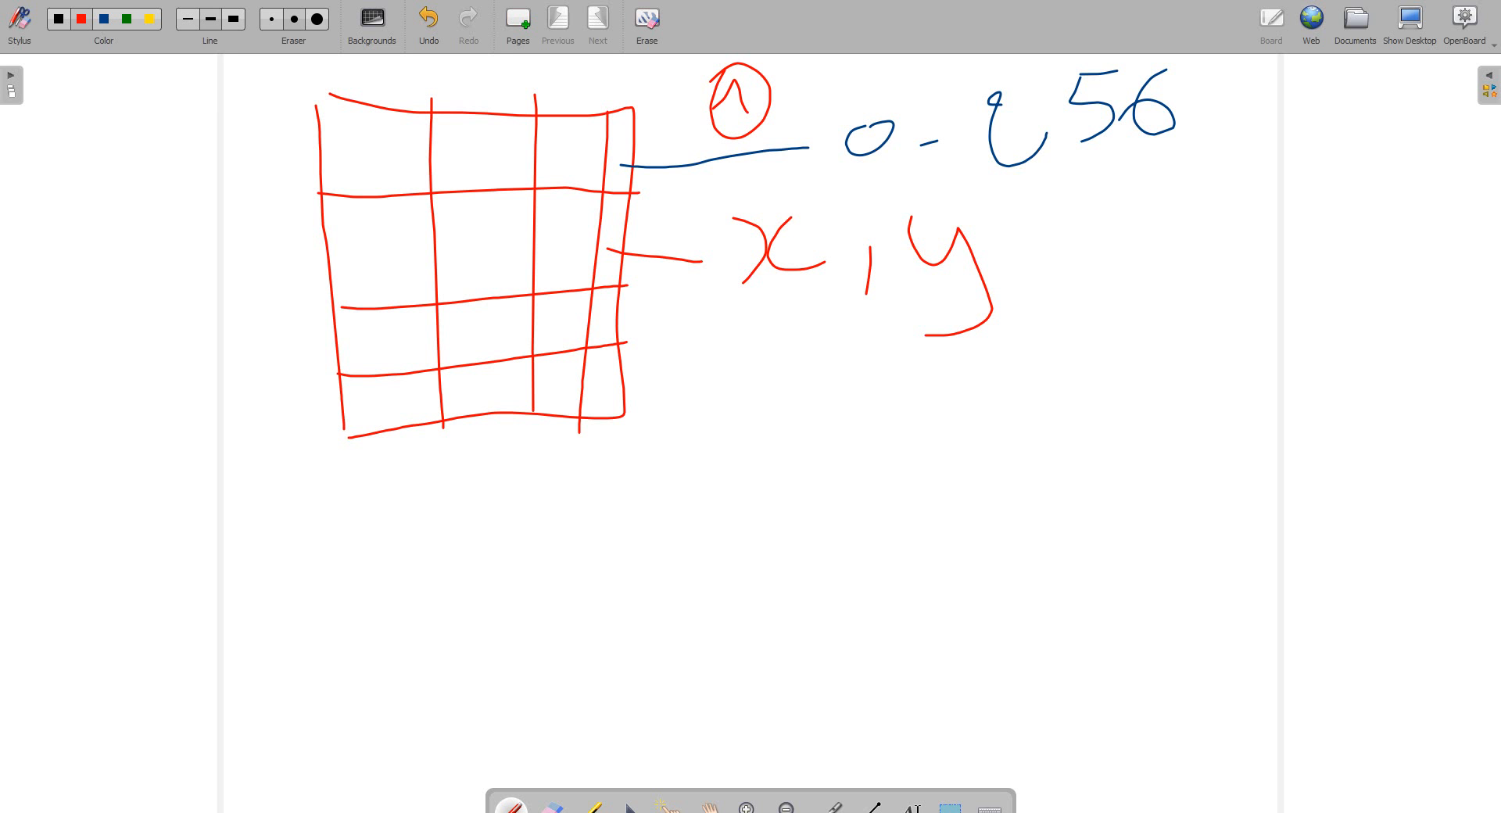
Write a large blue 0 below the grid and label the lower-right cell 0 with a leader line
left_click(104, 19)
mouse_move(381, 516)
left_mouse_down()
mouse_move(368, 519)
mouse_move(395, 507)
mouse_move(354, 526)
left_mouse_up()
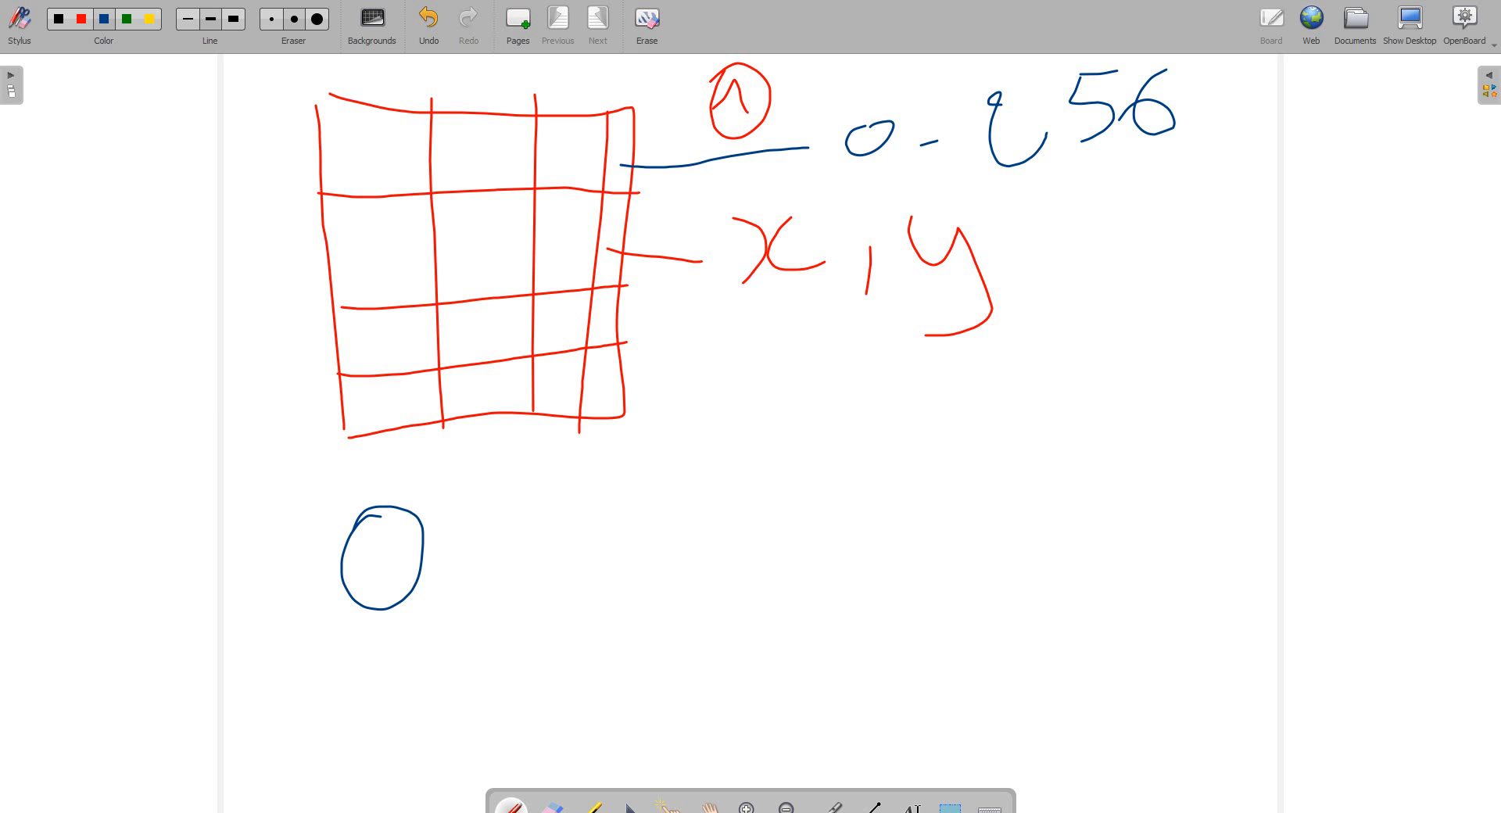
mouse_move(596, 372)
left_mouse_down()
mouse_move(665, 437)
mouse_move(750, 432)
mouse_move(693, 410)
left_mouse_up()
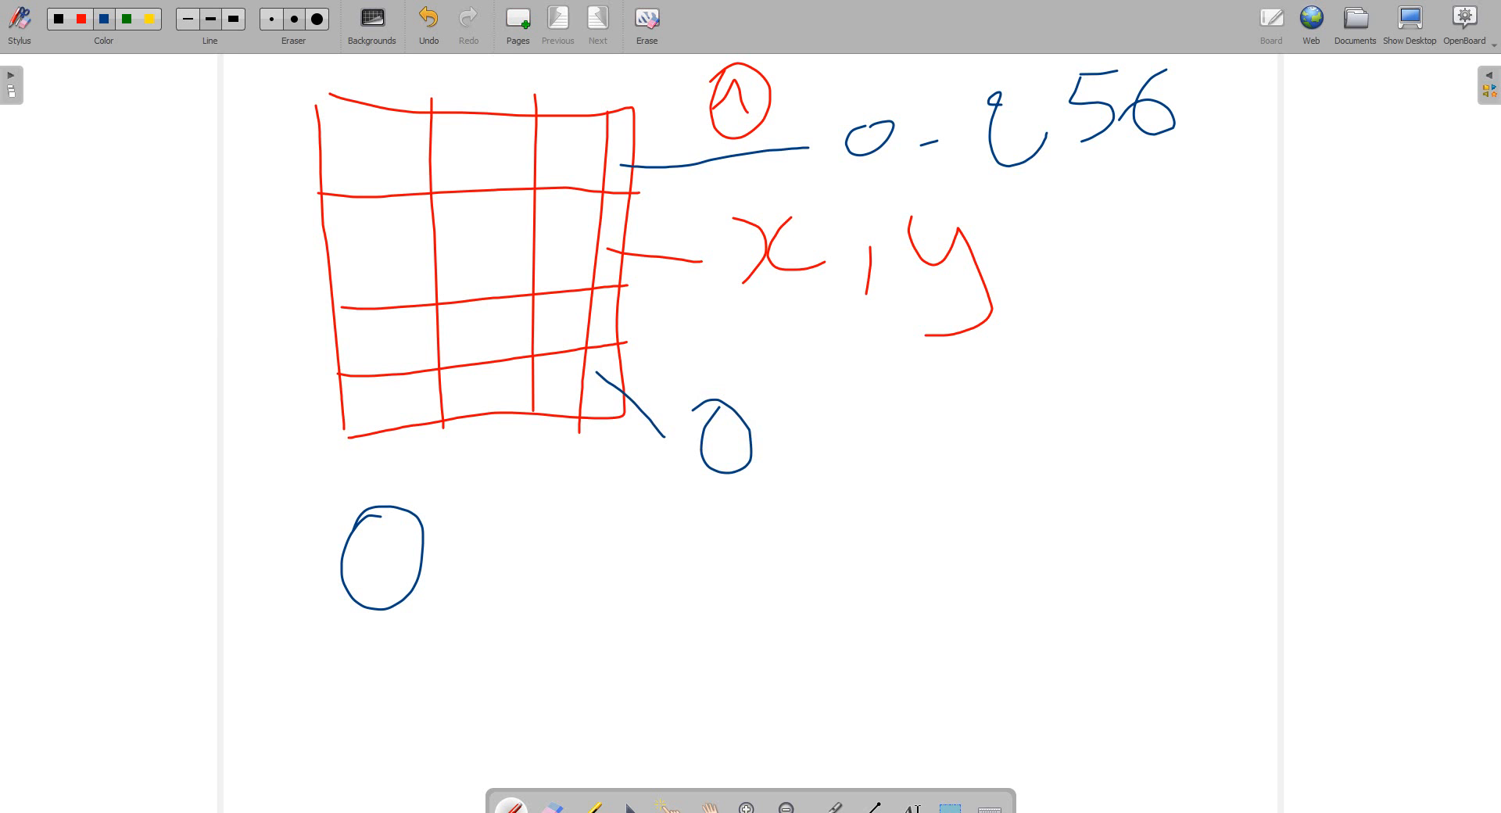
Run a blue leader line from the third-row, third-column cell and write the values 1, 255, 100
mouse_move(554, 312)
left_mouse_down()
mouse_move(733, 346)
mouse_move(850, 411)
left_mouse_up()
left_click_drag(884, 341, 935, 367)
mouse_move(985, 316)
left_mouse_down()
mouse_move(984, 367)
mouse_move(1045, 310)
mouse_move(1087, 361)
left_mouse_up()
left_click_drag(1086, 306, 1111, 307)
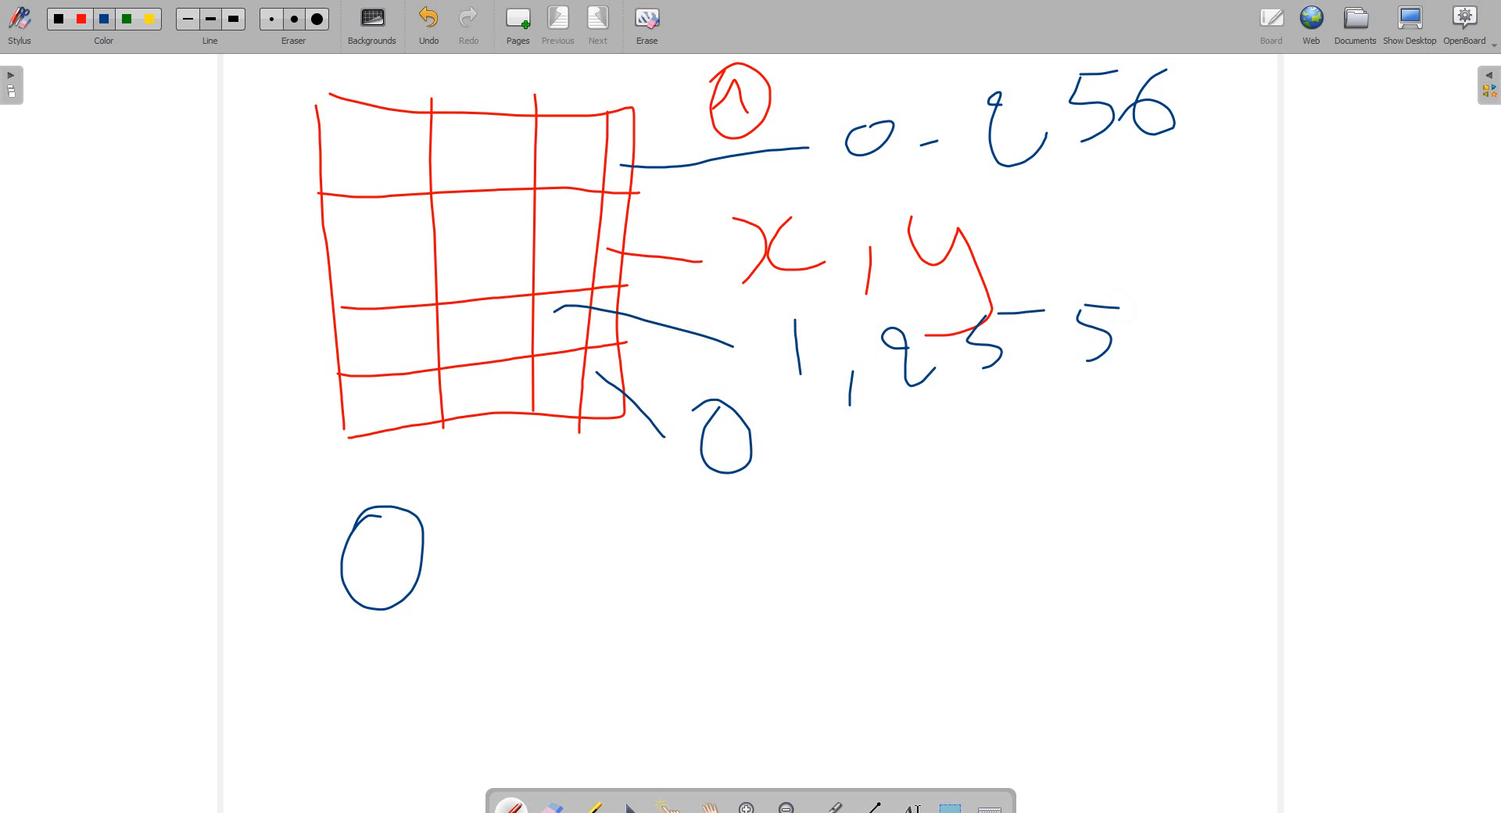
left_click_drag(1134, 357, 1120, 412)
mouse_move(1178, 288)
left_mouse_down()
mouse_move(1172, 352)
mouse_move(1235, 300)
left_mouse_up()
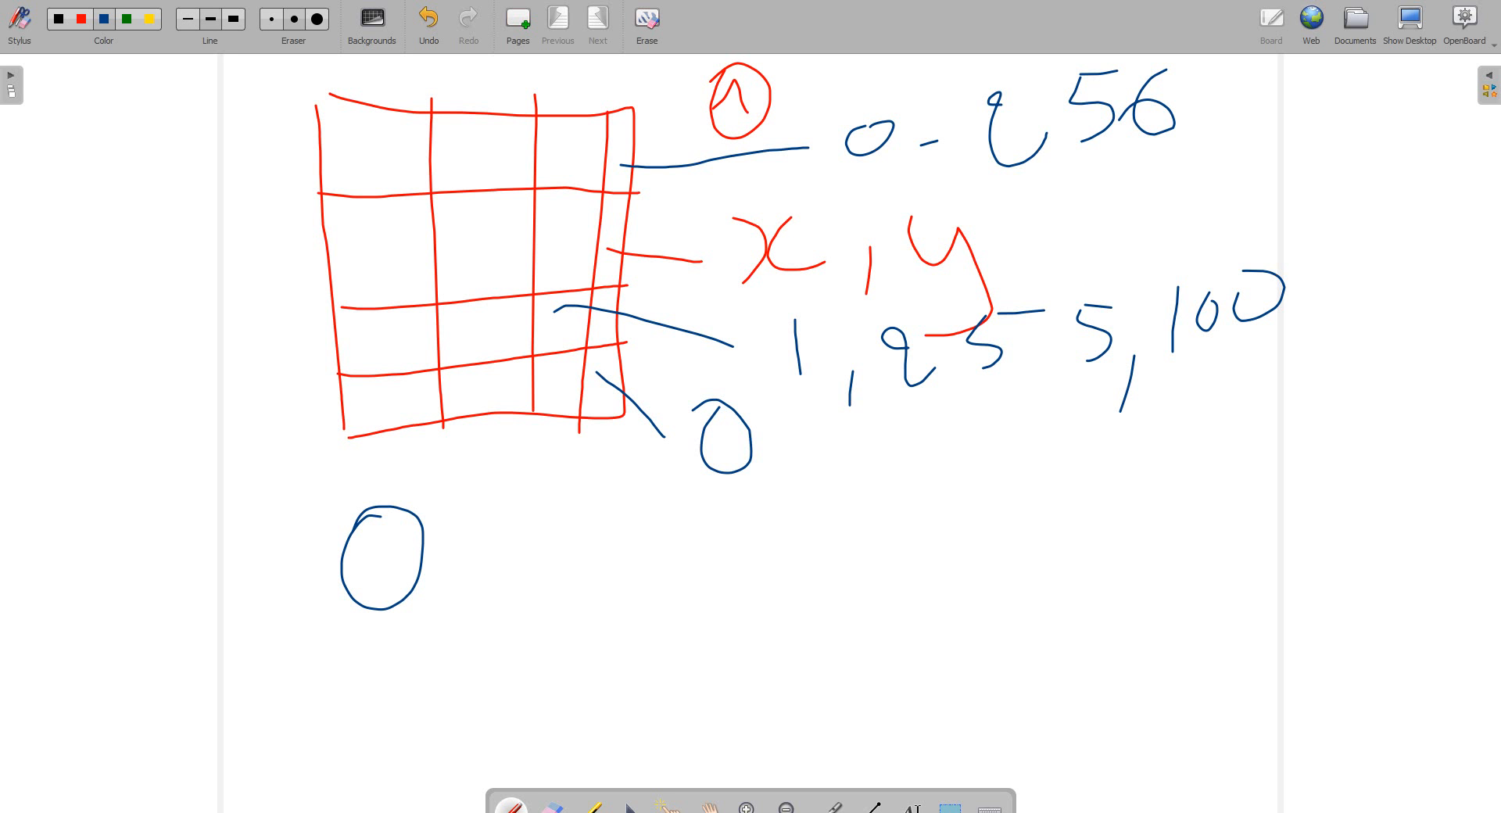
Add short dashes at the upper-left cell and draw a blue arrow from a bottom-row cell to the list 1, 2, 3, 4
left_click_drag(313, 179, 367, 156)
left_click_drag(259, 217, 228, 240)
mouse_move(477, 383)
left_mouse_down()
mouse_move(546, 537)
mouse_move(623, 581)
mouse_move(548, 618)
left_mouse_up()
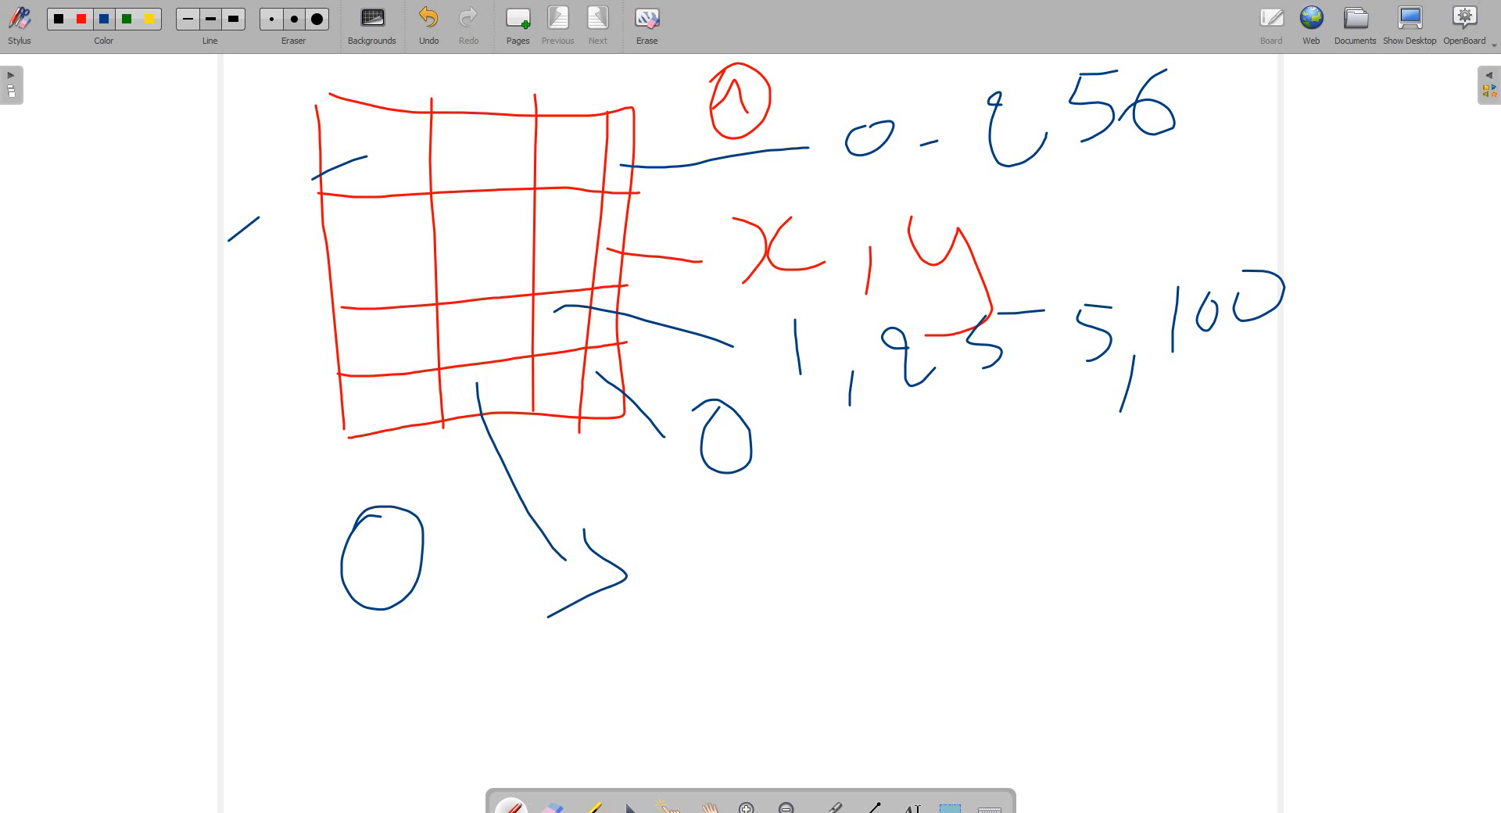
mouse_move(684, 614)
left_mouse_down()
mouse_move(719, 539)
mouse_move(731, 587)
left_mouse_up()
left_click_drag(718, 610, 796, 622)
mouse_move(858, 538)
left_mouse_down()
mouse_move(873, 578)
mouse_move(909, 594)
left_mouse_up()
mouse_move(929, 505)
left_mouse_down()
mouse_move(994, 551)
mouse_move(981, 574)
left_mouse_up()
left_click_drag(1044, 555, 1037, 607)
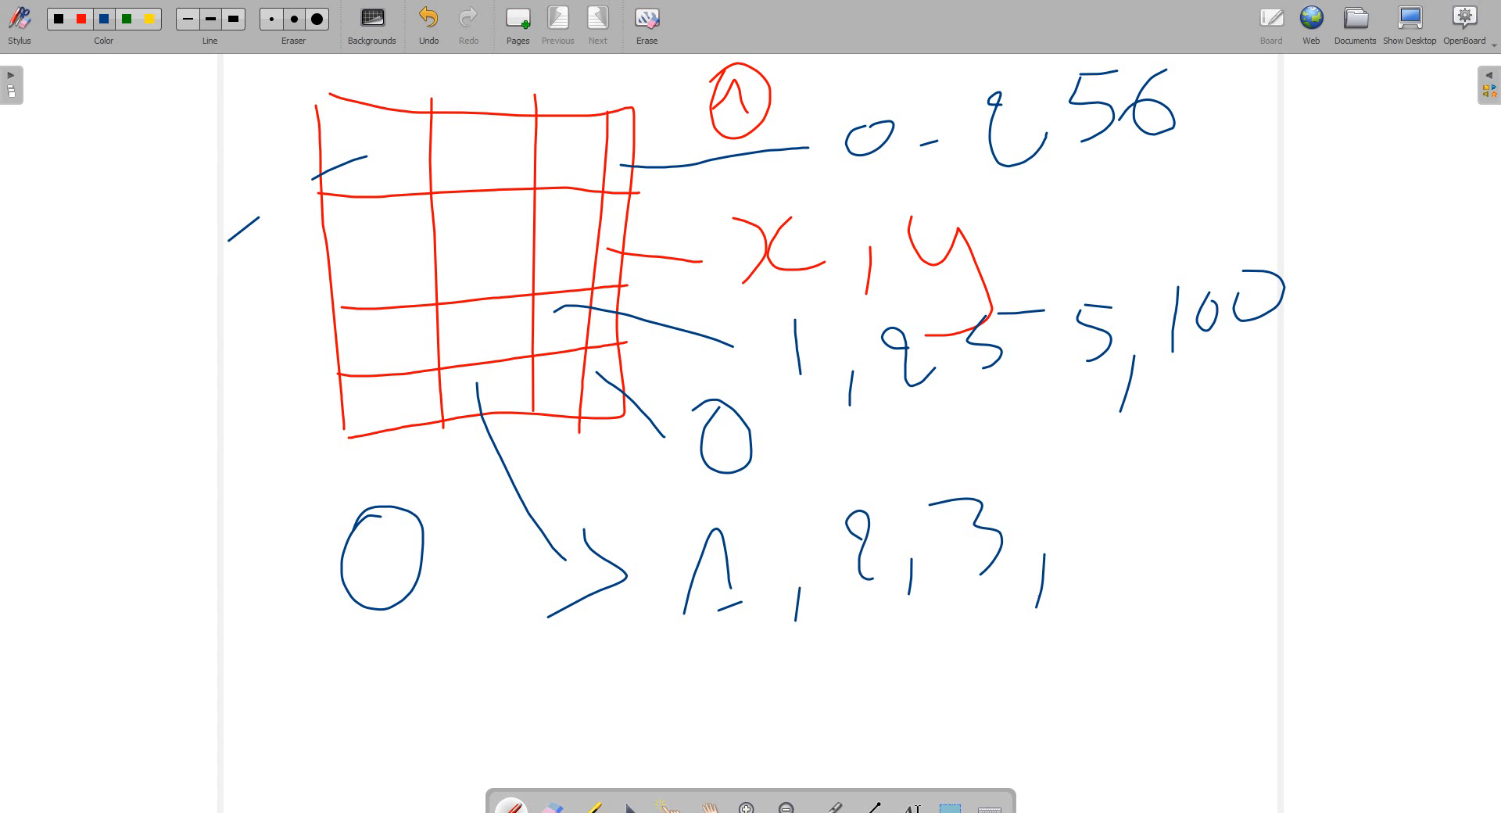
left_click_drag(1084, 480, 1128, 586)
Handwrite a blue land use caption beneath the list 1, 2, 3, 4
mouse_move(670, 642)
left_mouse_down()
mouse_move(706, 701)
mouse_move(727, 661)
mouse_move(770, 686)
left_mouse_up()
mouse_move(802, 647)
left_mouse_down()
mouse_move(844, 678)
mouse_move(888, 666)
mouse_move(869, 643)
left_mouse_up()
mouse_move(899, 602)
left_mouse_down()
mouse_move(925, 661)
mouse_move(977, 634)
mouse_move(993, 659)
left_mouse_up()
mouse_move(1057, 619)
left_mouse_down()
mouse_move(1051, 647)
mouse_move(1018, 666)
left_mouse_up()
mouse_move(1077, 635)
left_mouse_down()
mouse_move(1087, 618)
mouse_move(1096, 641)
left_mouse_up()
mouse_move(1157, 598)
left_mouse_down()
mouse_move(1155, 570)
mouse_move(1156, 678)
mouse_move(1158, 637)
left_mouse_up()
mouse_move(1190, 580)
left_mouse_down()
mouse_move(1187, 611)
mouse_move(1253, 574)
left_mouse_up()
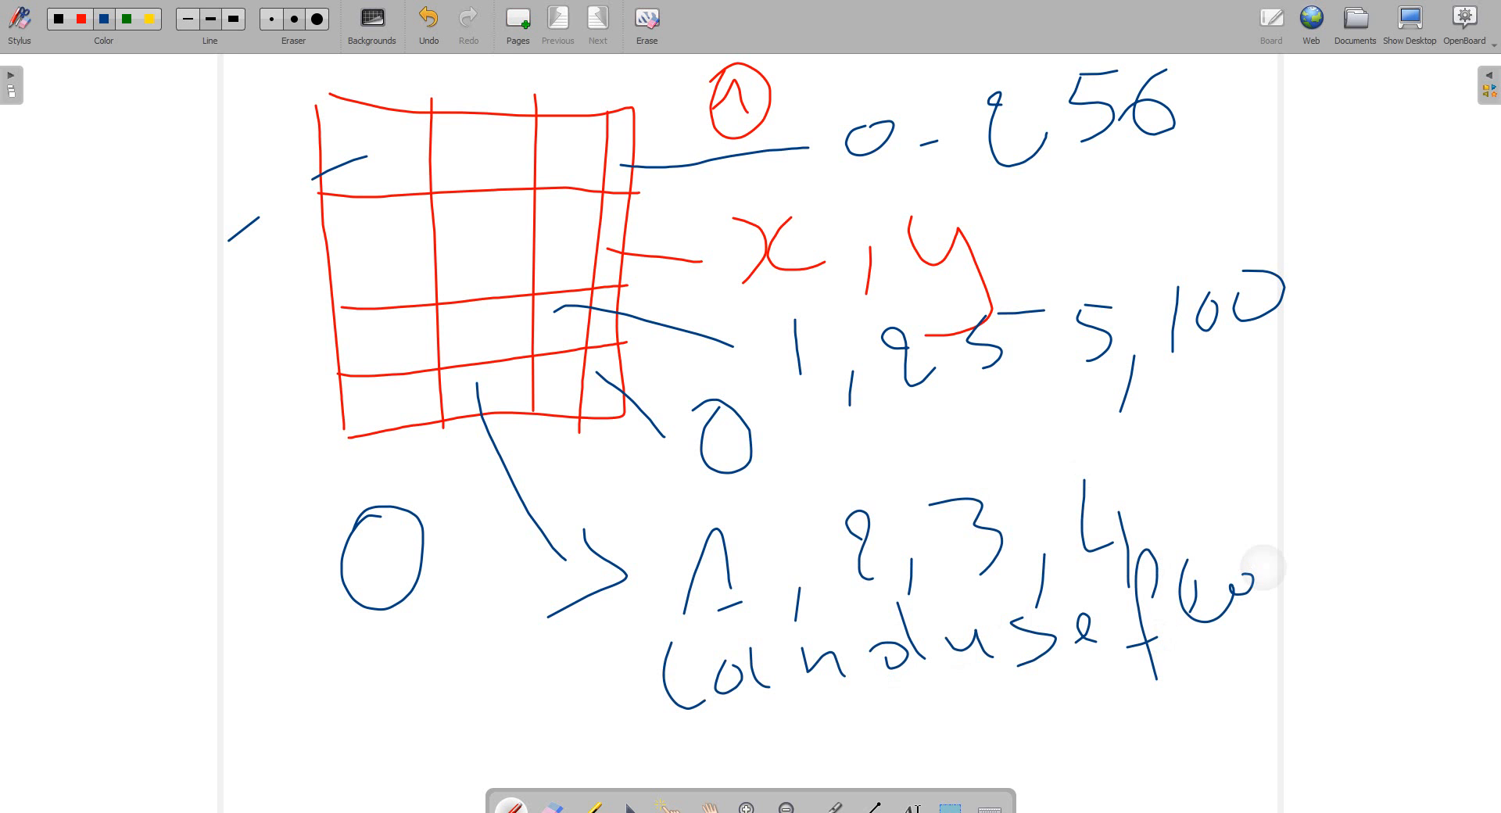
left_click_drag(1243, 481, 1283, 563)
left_click_drag(1235, 518, 1267, 507)
Add a new page and draw a blue grid with two rows and four columns
left_click(518, 23)
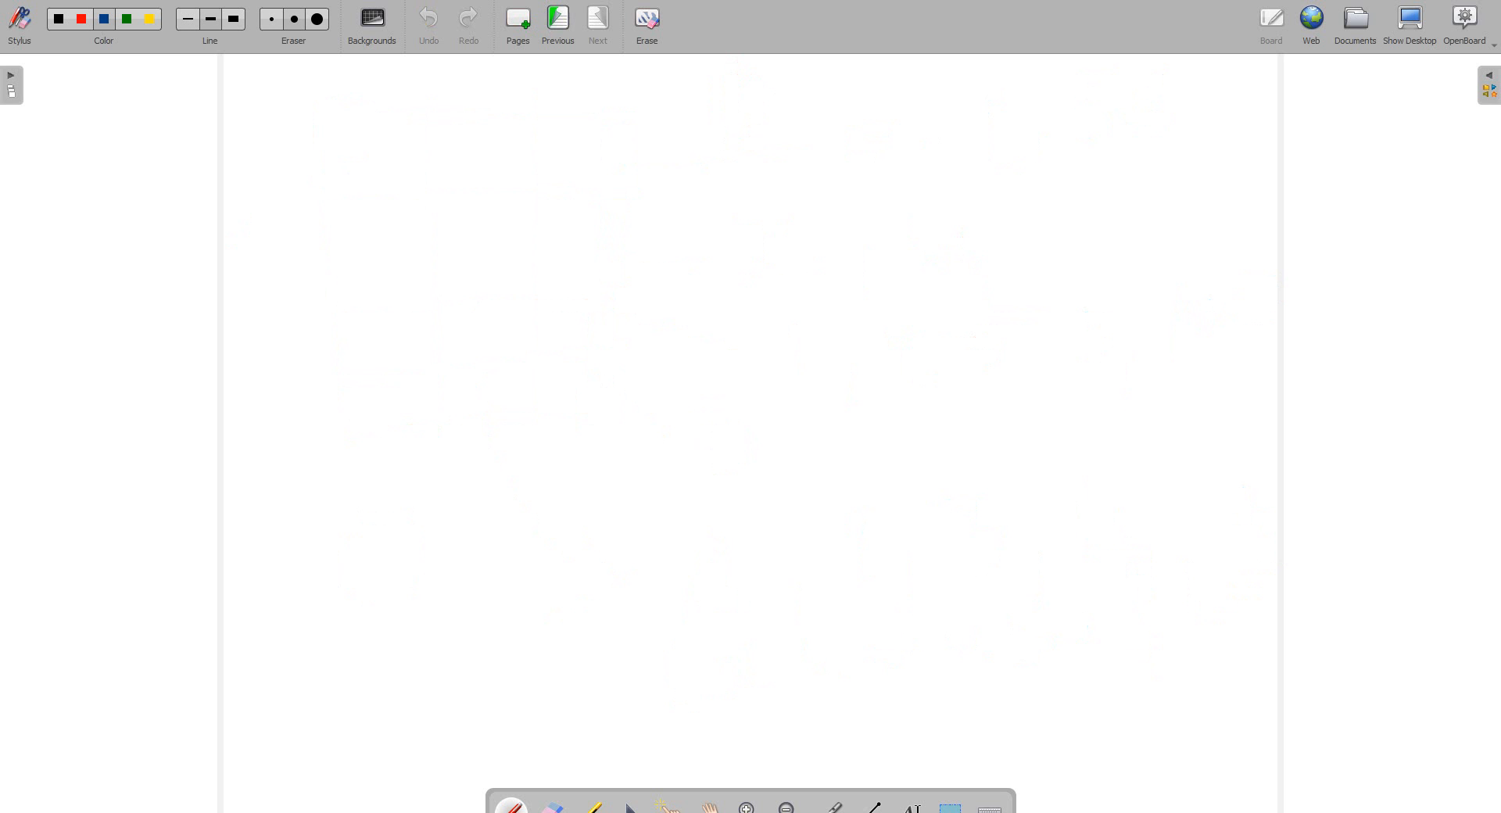
mouse_move(503, 218)
left_mouse_down()
mouse_move(517, 559)
mouse_move(802, 222)
mouse_move(978, 508)
mouse_move(506, 555)
left_mouse_up()
left_click_drag(627, 216, 657, 533)
left_click_drag(495, 387, 983, 371)
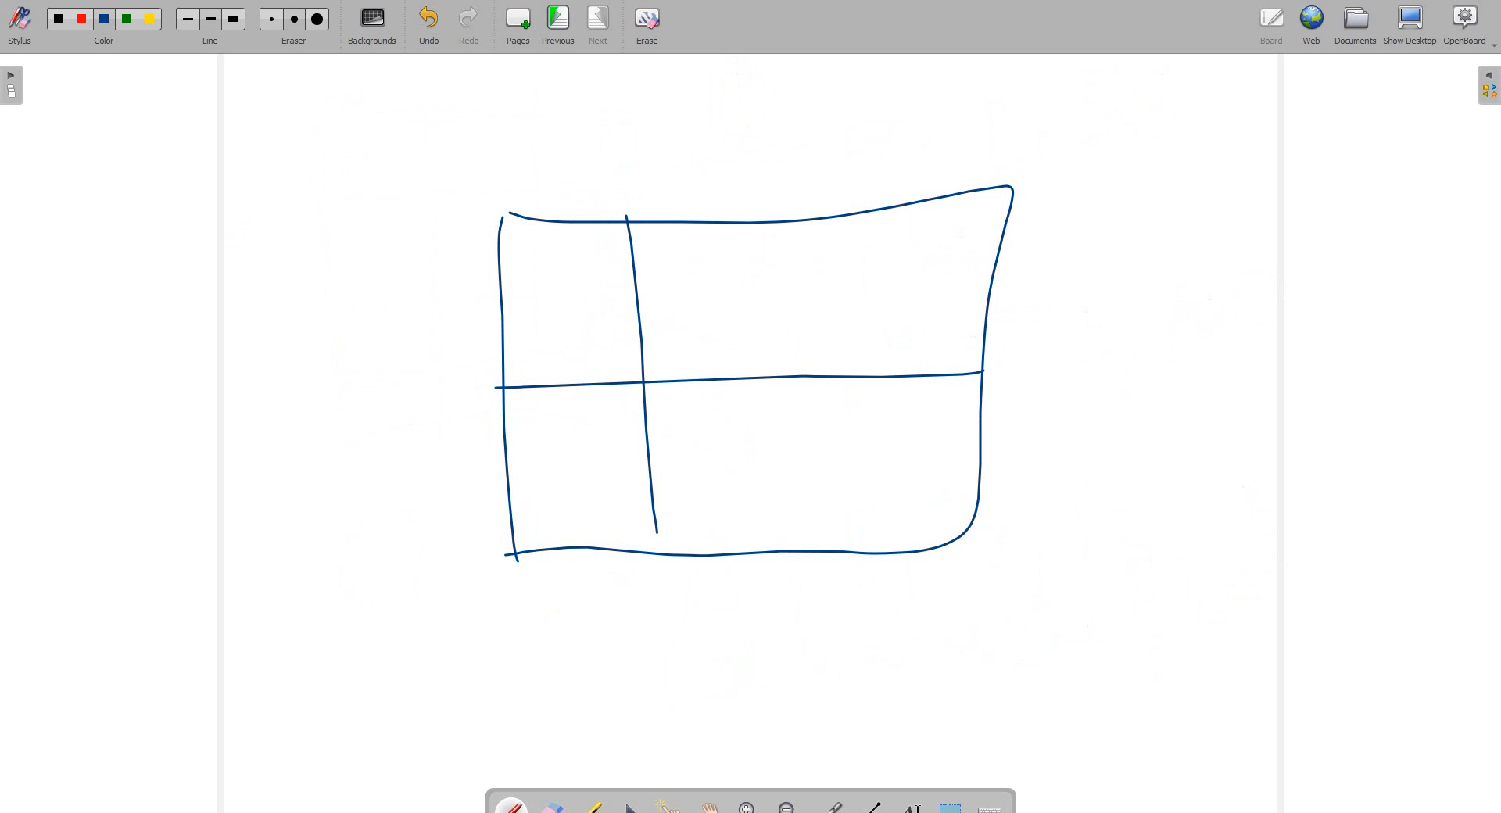
left_click_drag(752, 224, 791, 584)
left_click_drag(889, 209, 898, 563)
Fill both rows of the grid with the values 1, 0, 0, 1
mouse_move(546, 347)
left_mouse_down()
mouse_move(579, 254)
mouse_move(590, 354)
left_mouse_up()
mouse_move(683, 259)
left_mouse_down()
mouse_move(678, 282)
mouse_move(683, 259)
left_mouse_up()
left_click_drag(847, 276, 816, 290)
left_click_drag(918, 261, 932, 343)
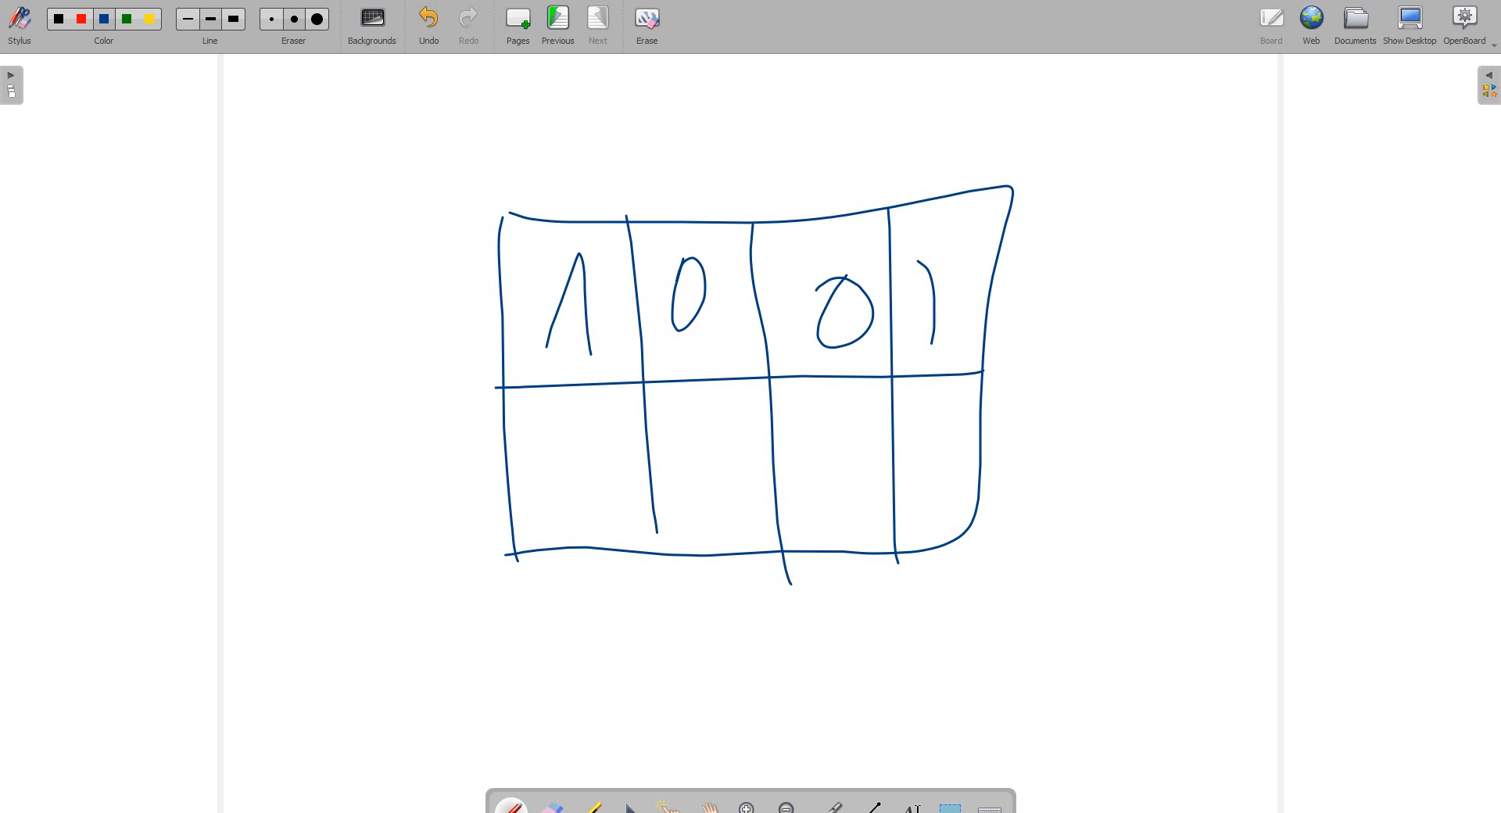
left_click_drag(547, 468, 603, 494)
left_click_drag(707, 406, 701, 407)
left_click_drag(832, 415, 882, 426)
left_click_drag(858, 393, 818, 411)
left_click_drag(947, 397, 951, 475)
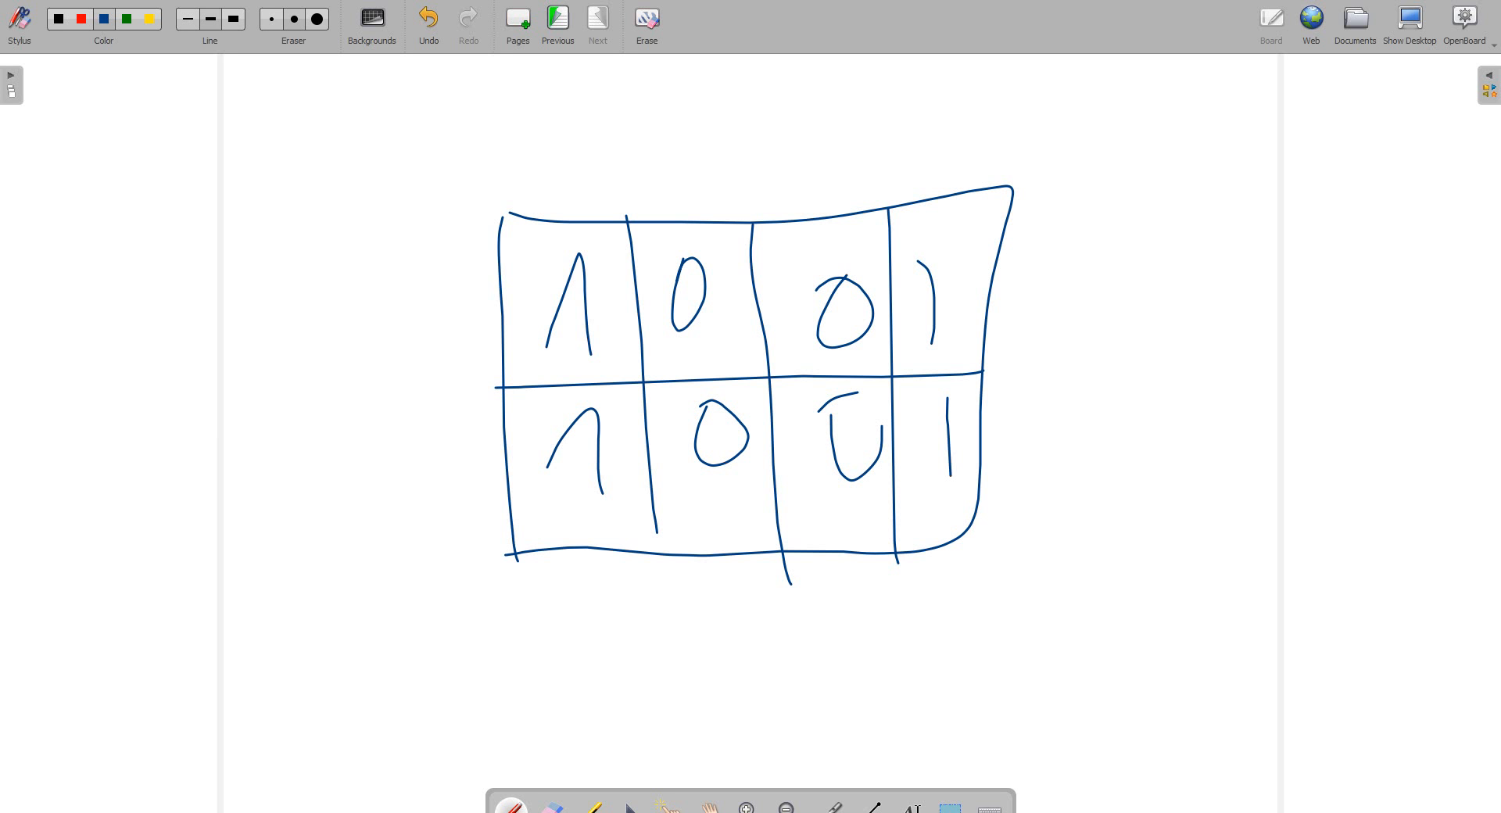
Circle the first column, the second column and each row's last two cells, adding leader lines to the first column and both right-hand pairs
mouse_move(466, 183)
left_mouse_down()
mouse_move(448, 338)
mouse_move(622, 522)
mouse_move(515, 200)
mouse_move(466, 243)
left_mouse_up()
left_click_drag(469, 369, 358, 463)
mouse_move(673, 208)
left_mouse_down()
mouse_move(688, 457)
mouse_move(666, 250)
mouse_move(658, 280)
left_mouse_up()
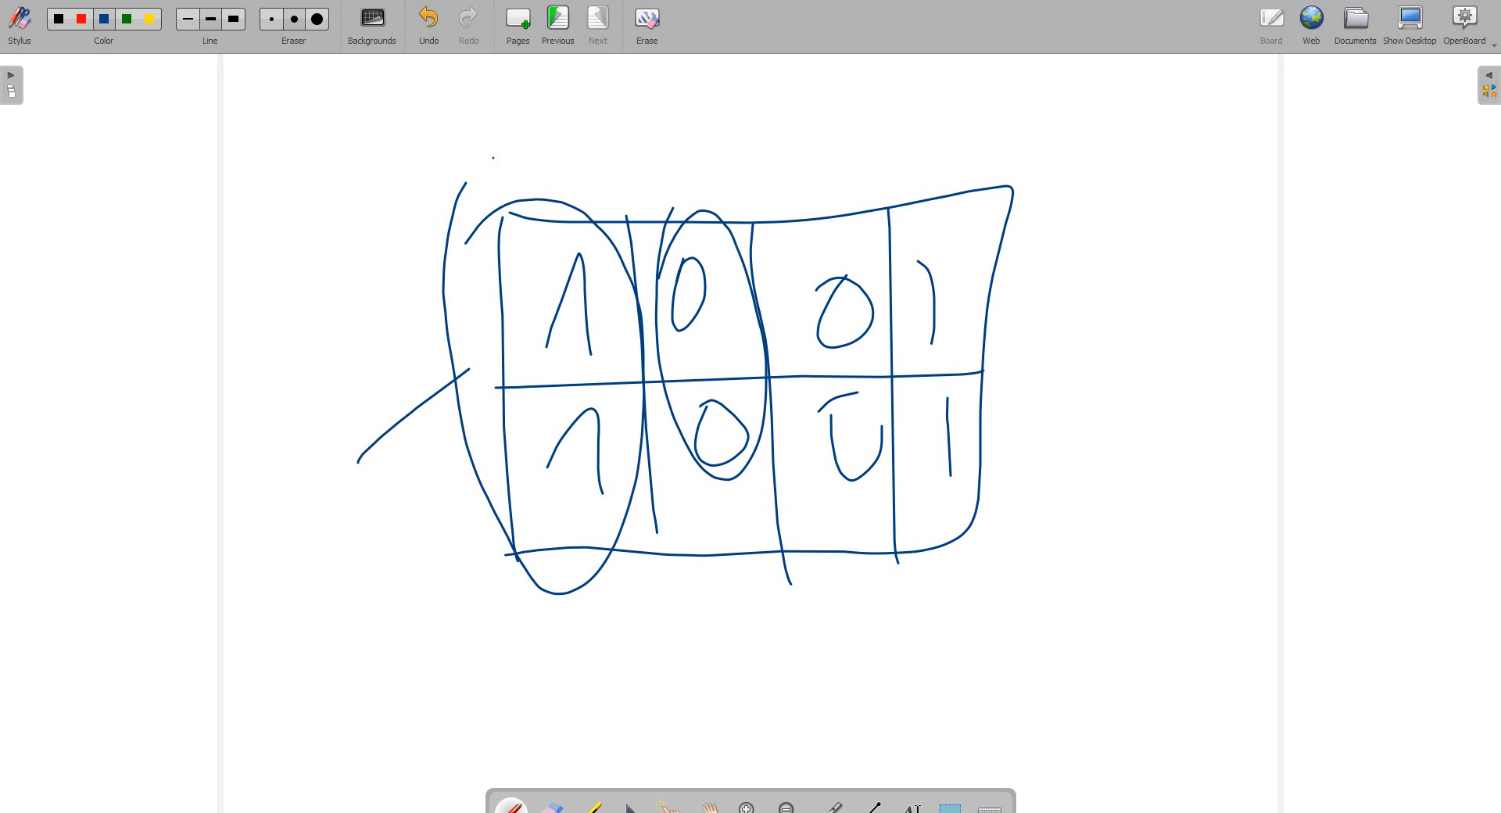
mouse_move(874, 159)
left_mouse_down()
mouse_move(837, 387)
mouse_move(837, 248)
left_mouse_up()
left_click_drag(966, 307, 1085, 284)
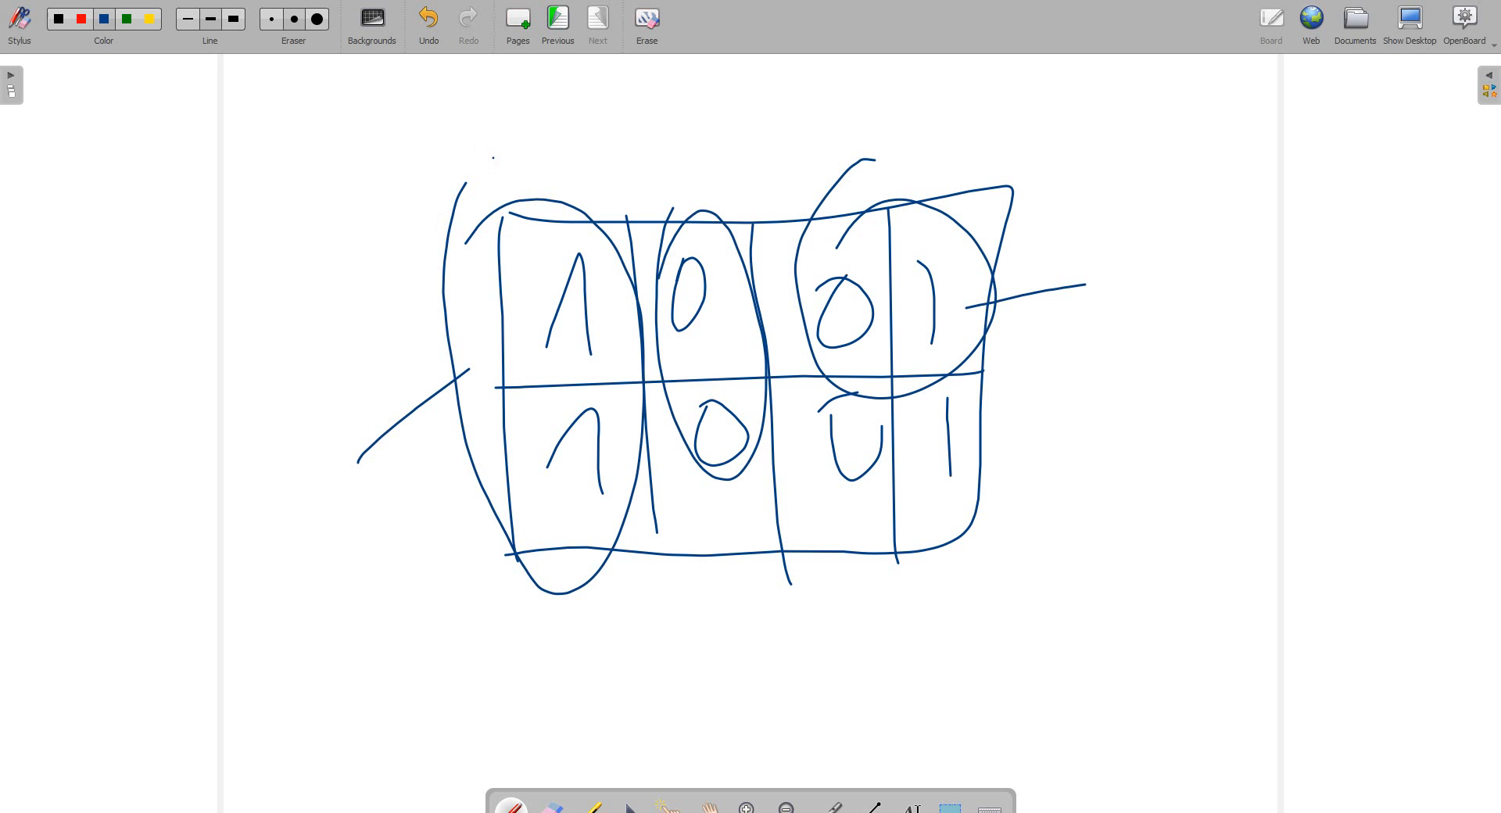
mouse_move(863, 373)
left_mouse_down()
mouse_move(809, 520)
mouse_move(840, 405)
left_mouse_up()
left_click_drag(888, 531, 1032, 611)
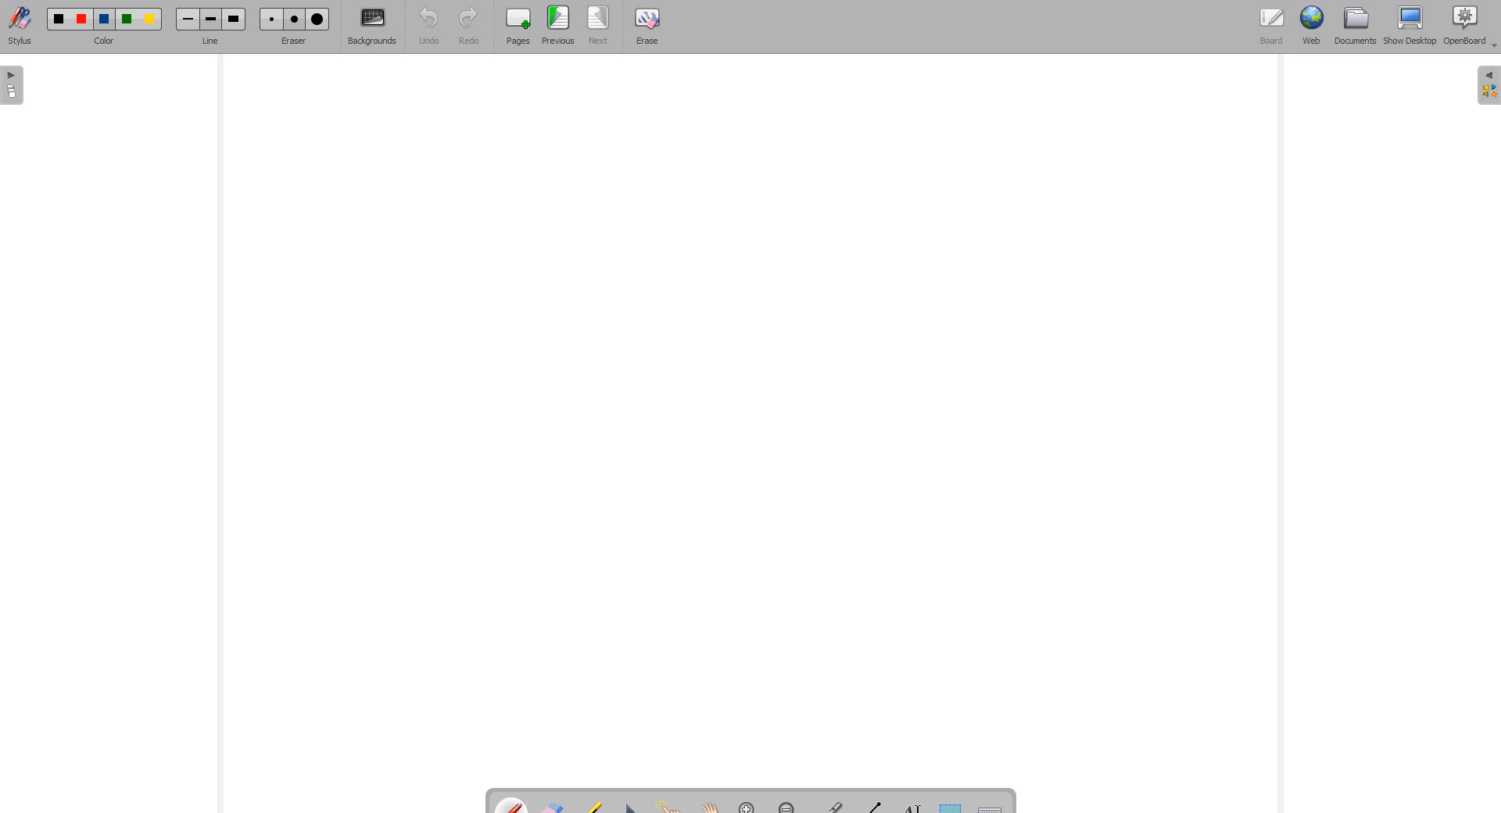
Draw a blue grid with two rows and five columns on the blank page
mouse_move(439, 201)
left_mouse_down()
mouse_move(499, 621)
mouse_move(573, 220)
mouse_move(890, 512)
mouse_move(487, 623)
left_mouse_up()
left_click_drag(574, 203, 618, 591)
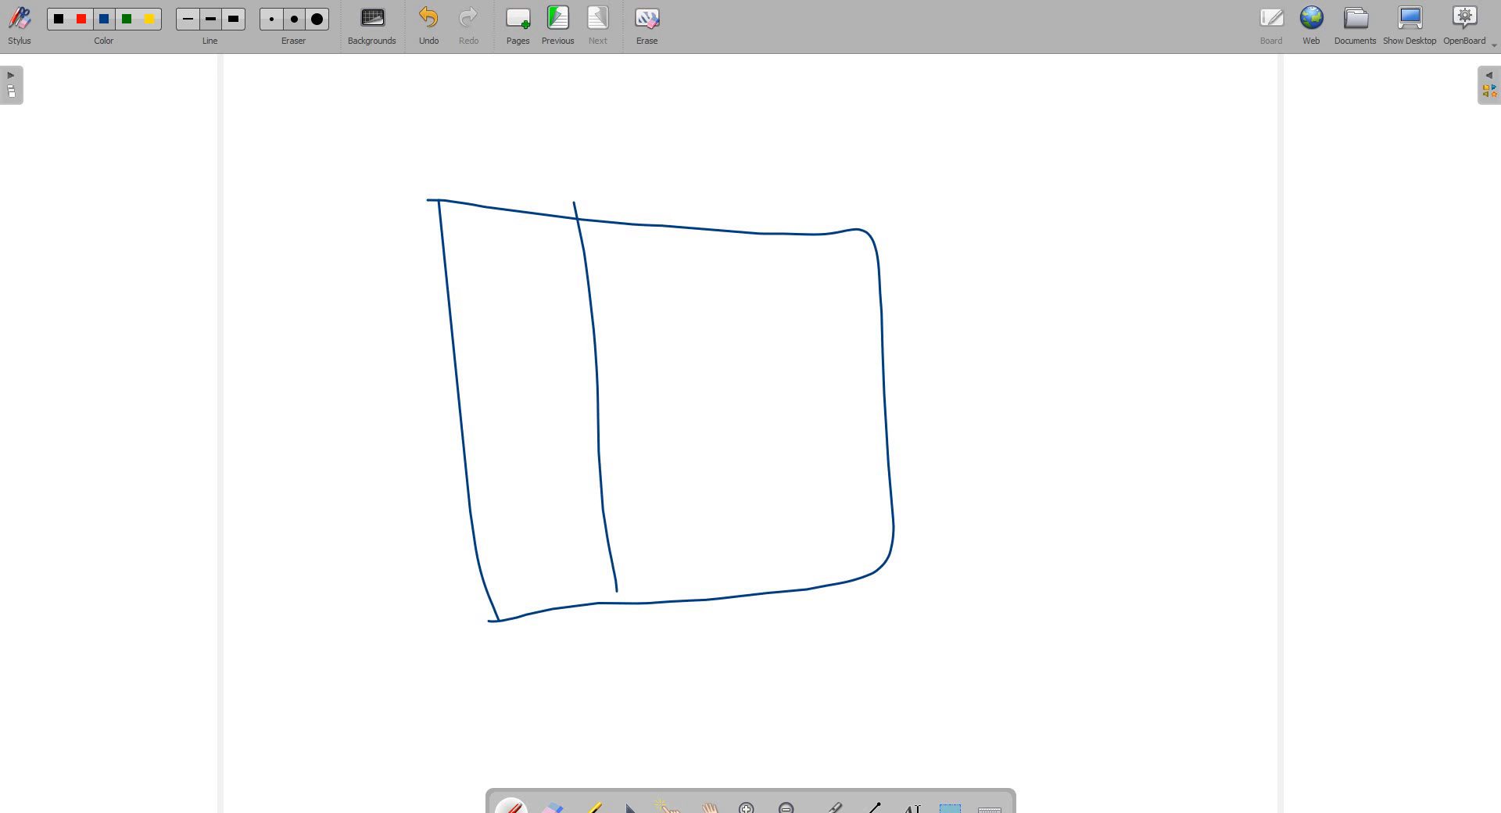
left_click_drag(453, 419, 886, 354)
left_click_drag(734, 224, 765, 580)
left_click_drag(813, 225, 847, 600)
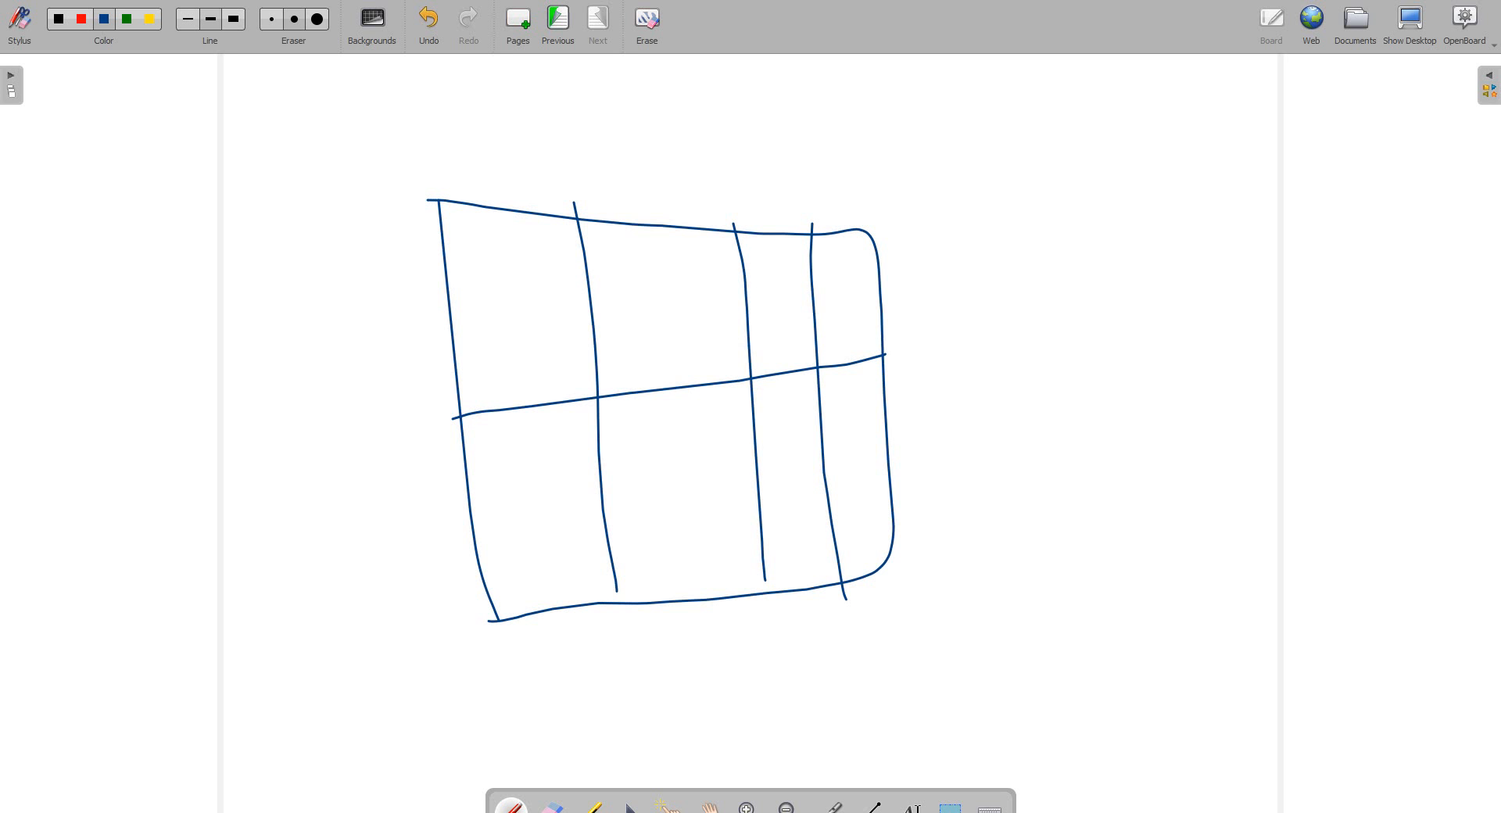
left_click_drag(646, 220, 676, 523)
left_click_drag(682, 580, 682, 593)
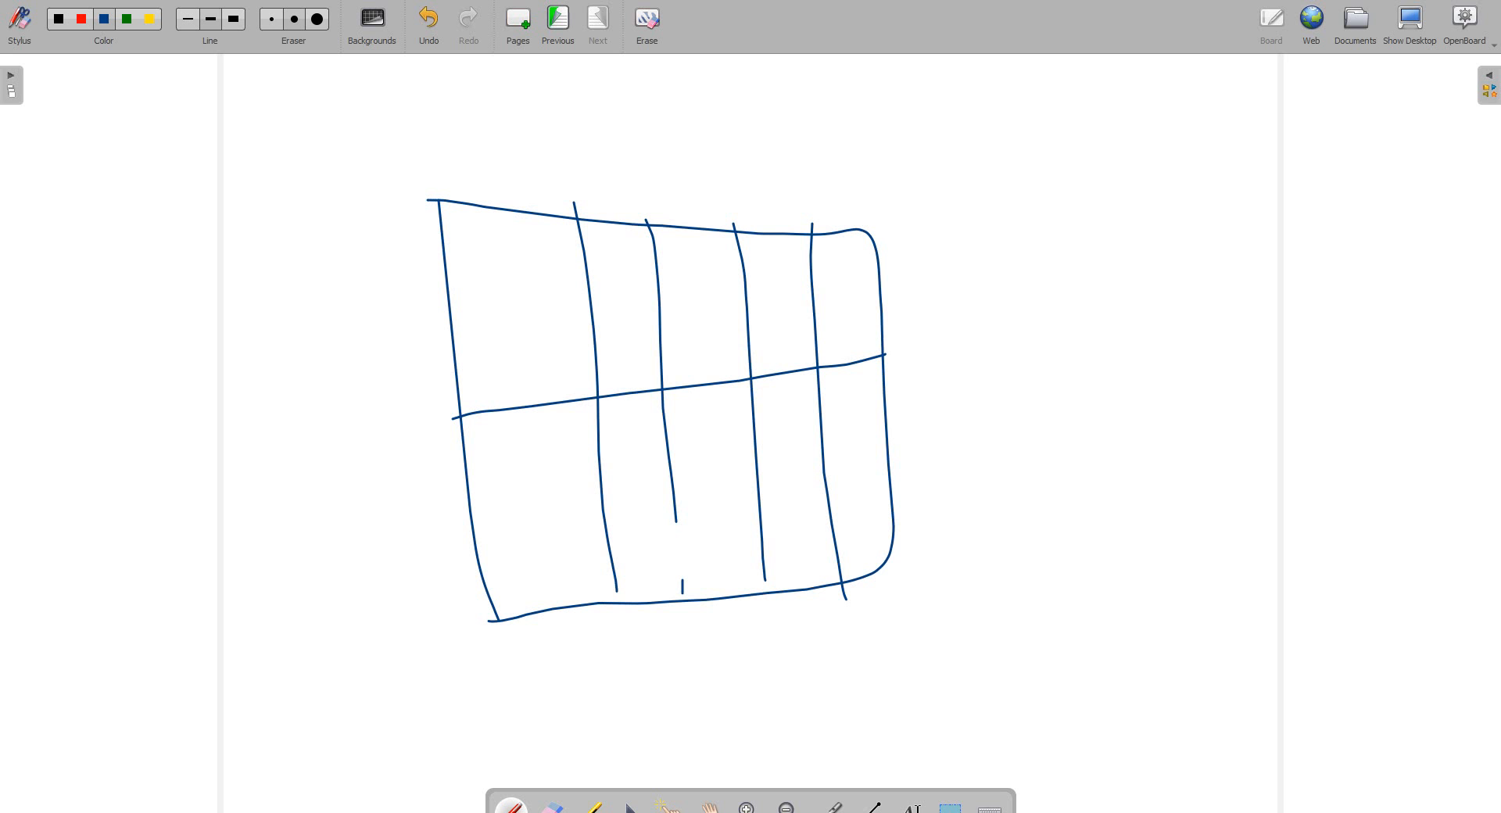
Circle five spots on the grid lines in red and connect two of them with leader lines to the label Veg
left_click(81, 19)
mouse_move(590, 350)
left_mouse_down()
mouse_move(592, 416)
mouse_move(600, 353)
left_mouse_up()
mouse_move(737, 286)
left_mouse_down()
mouse_move(727, 319)
mouse_move(728, 281)
left_mouse_up()
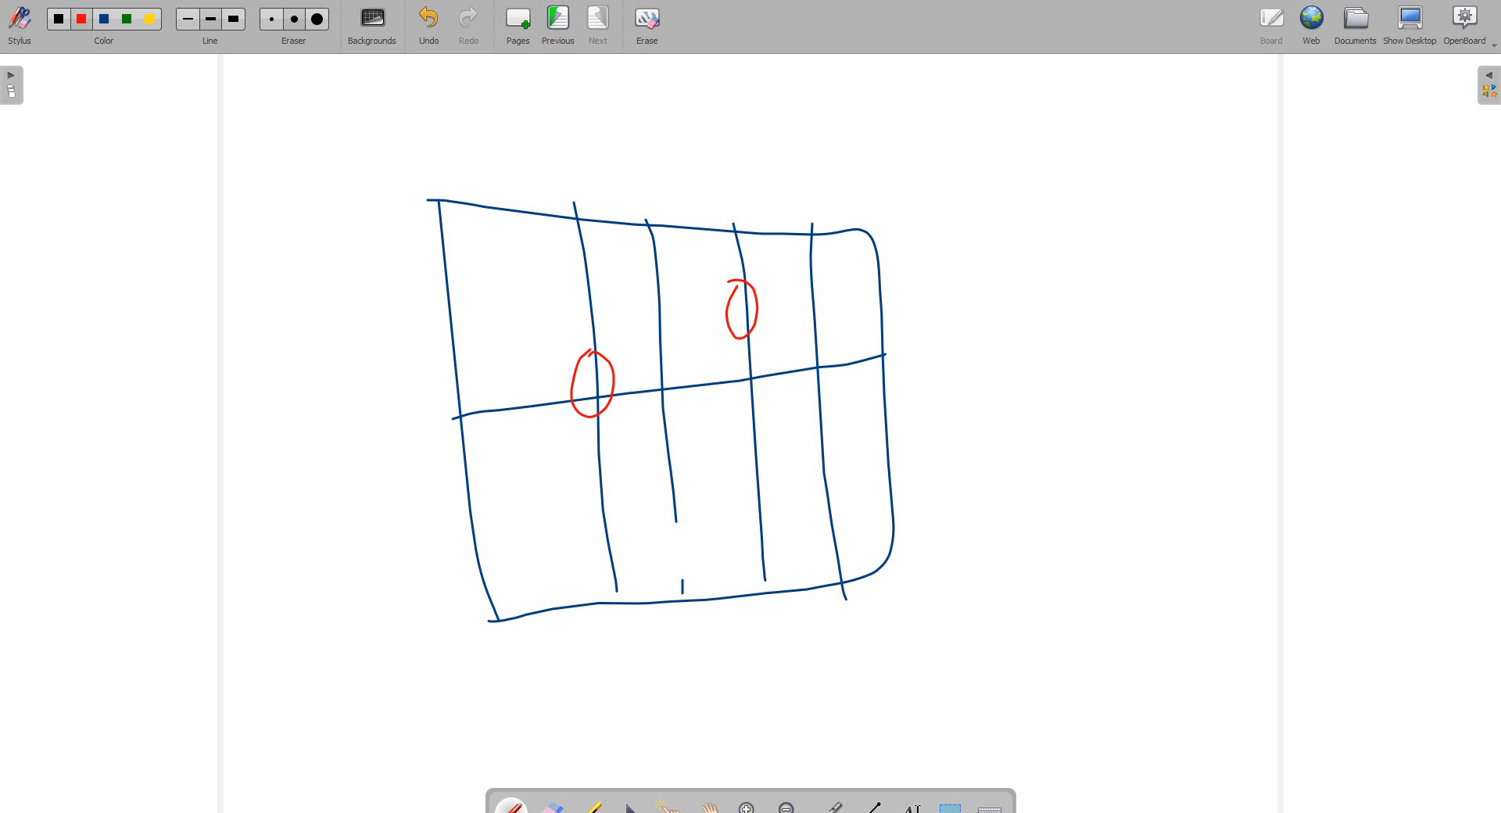
mouse_move(809, 339)
left_mouse_down()
mouse_move(798, 378)
mouse_move(806, 352)
left_mouse_up()
mouse_move(688, 461)
left_mouse_down()
mouse_move(674, 469)
mouse_move(762, 512)
mouse_move(735, 439)
left_mouse_up()
left_click_drag(669, 485, 662, 151)
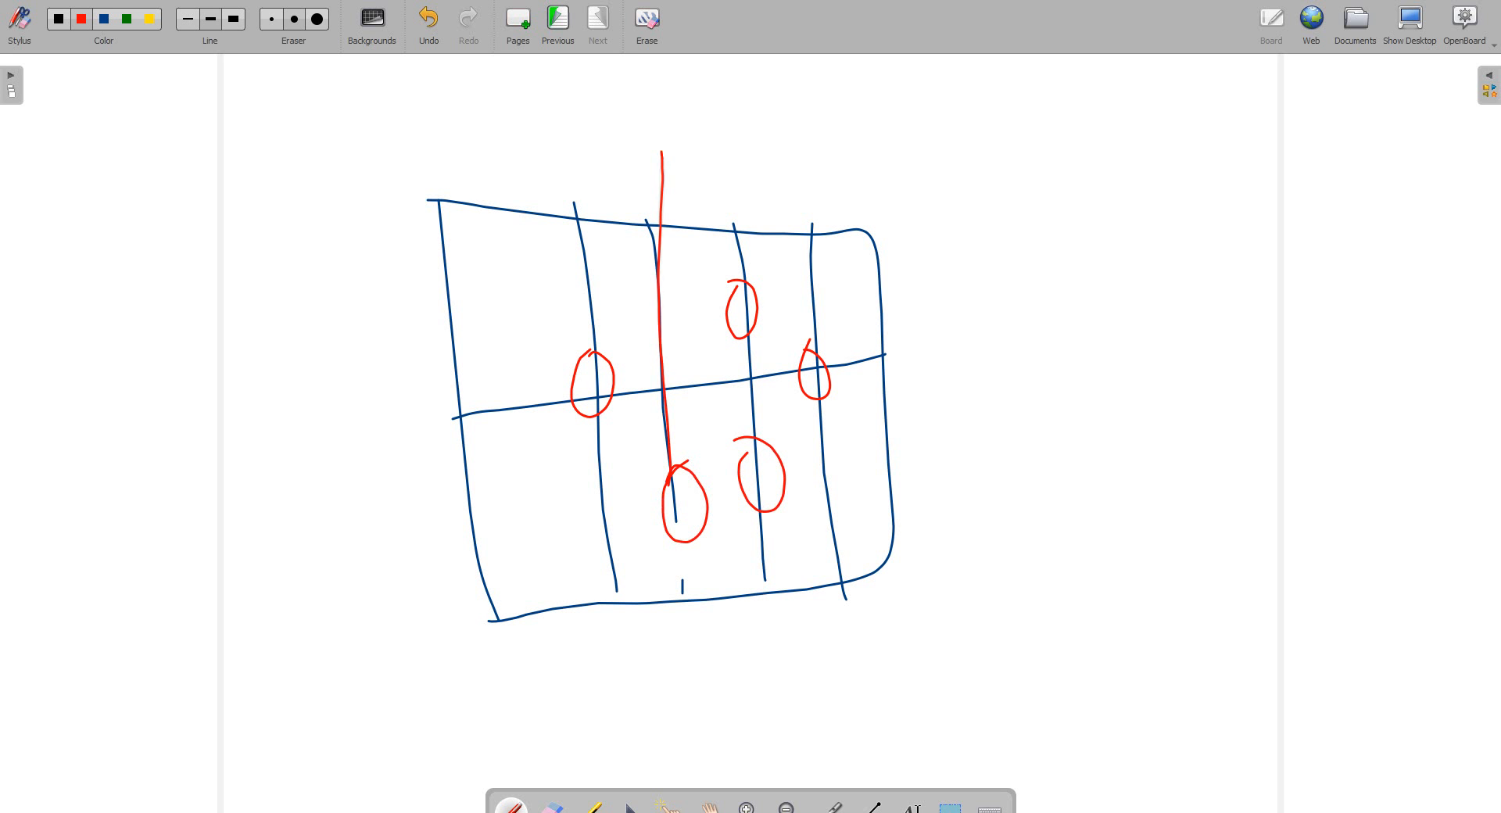
mouse_move(746, 311)
left_mouse_down()
mouse_move(655, 134)
mouse_move(711, 80)
mouse_move(851, 91)
mouse_move(860, 110)
mouse_move(956, 68)
left_mouse_up()
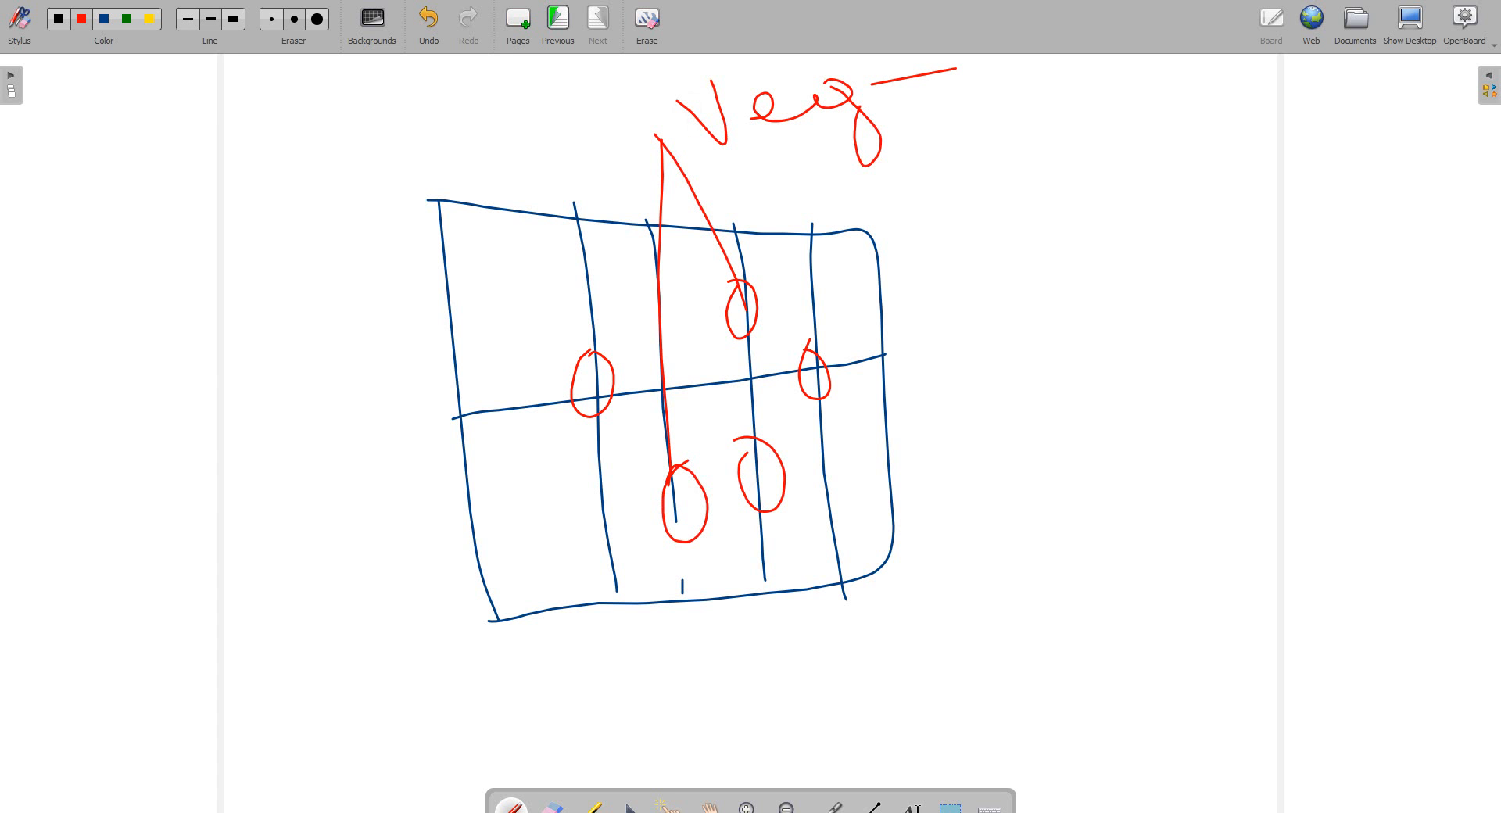
Draw a blue circle in the lower-left cell and five green circles across the grid, one over the blue circle
left_click(104, 19)
mouse_move(512, 467)
left_mouse_down()
mouse_move(504, 532)
mouse_move(480, 499)
left_mouse_up()
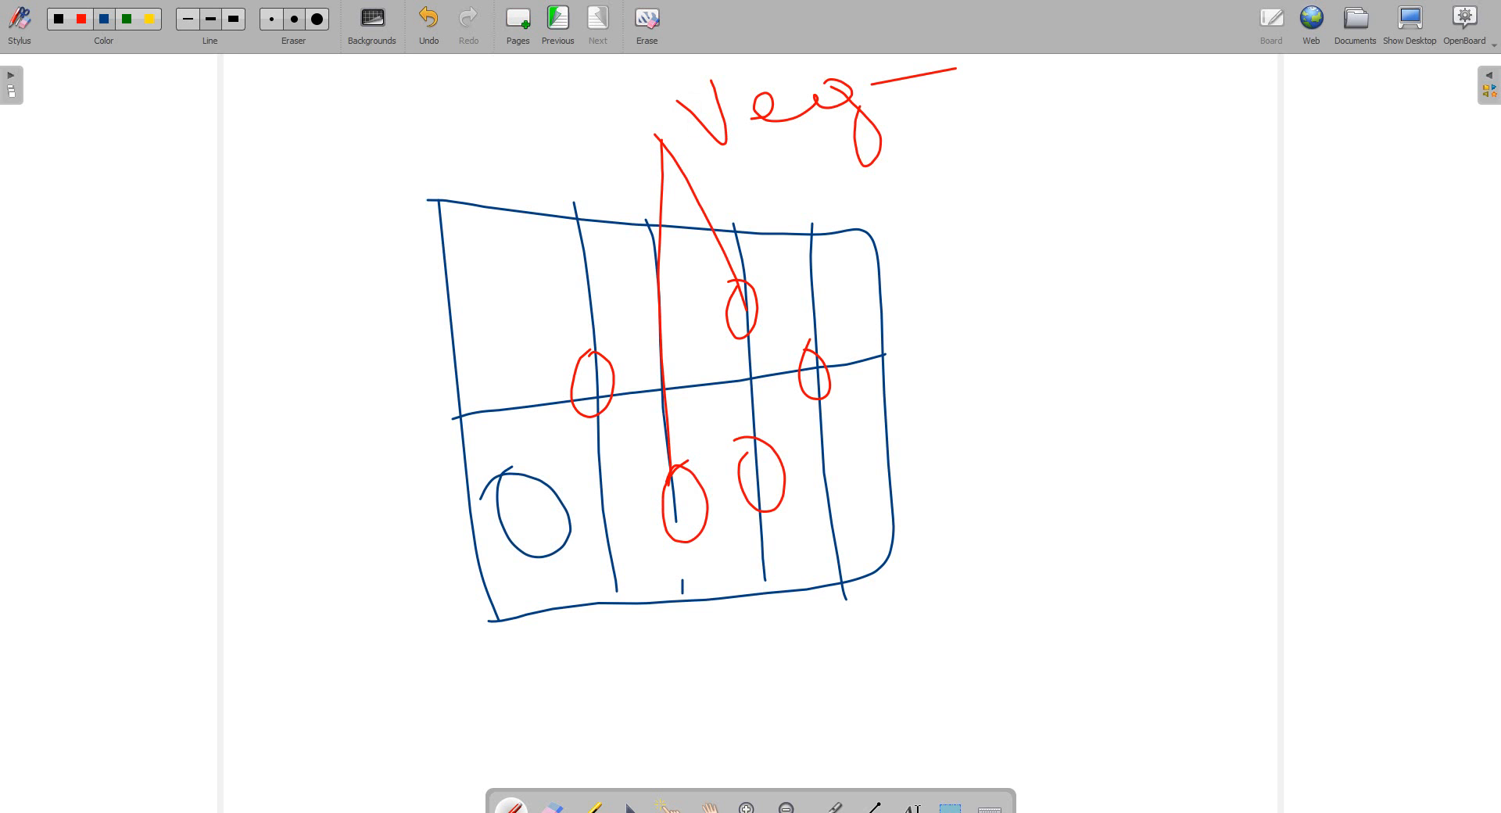
left_click(126, 19)
left_click_drag(506, 457, 509, 467)
mouse_move(665, 434)
left_mouse_down()
mouse_move(600, 428)
mouse_move(663, 428)
left_mouse_up()
mouse_move(693, 370)
left_mouse_down()
mouse_move(707, 415)
mouse_move(695, 378)
left_mouse_up()
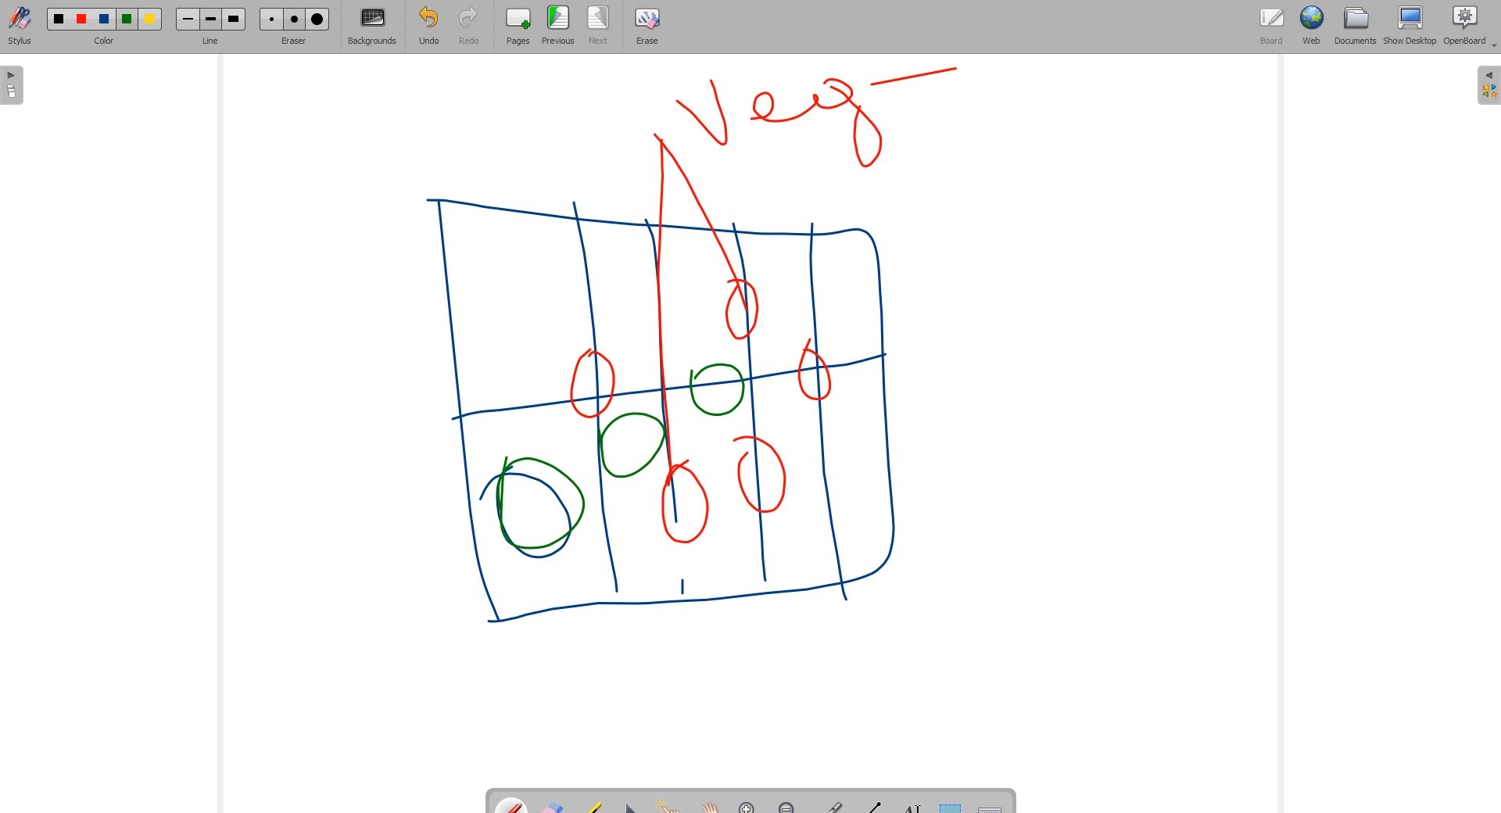
left_click_drag(787, 311, 797, 312)
mouse_move(830, 461)
left_mouse_down()
mouse_move(852, 516)
mouse_move(799, 457)
left_mouse_up()
Connect the two rightmost green circles by leader lines and a bracket to the green label Water Body
left_click_drag(806, 311, 977, 333)
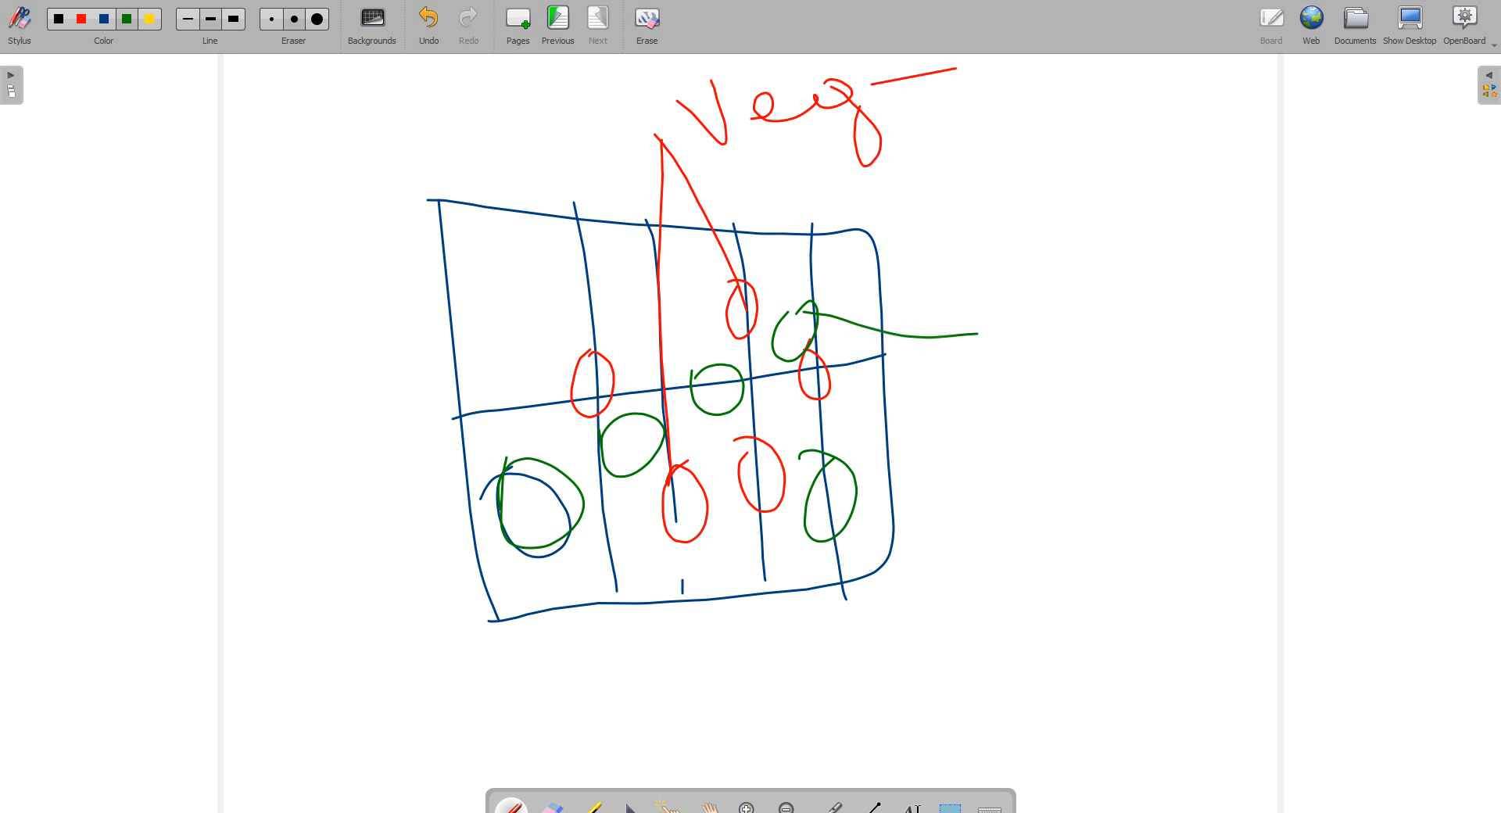
left_click_drag(852, 497, 1009, 379)
left_click_drag(985, 297, 1053, 411)
mouse_move(1087, 284)
left_mouse_down()
mouse_move(1133, 301)
mouse_move(1127, 239)
left_mouse_up()
mouse_move(1155, 252)
left_mouse_down()
mouse_move(1160, 283)
mouse_move(1194, 258)
left_mouse_up()
left_click_drag(1118, 305, 1159, 265)
left_click_drag(1157, 225, 1168, 304)
mouse_move(1221, 235)
left_mouse_down()
mouse_move(1200, 250)
mouse_move(1236, 239)
left_mouse_up()
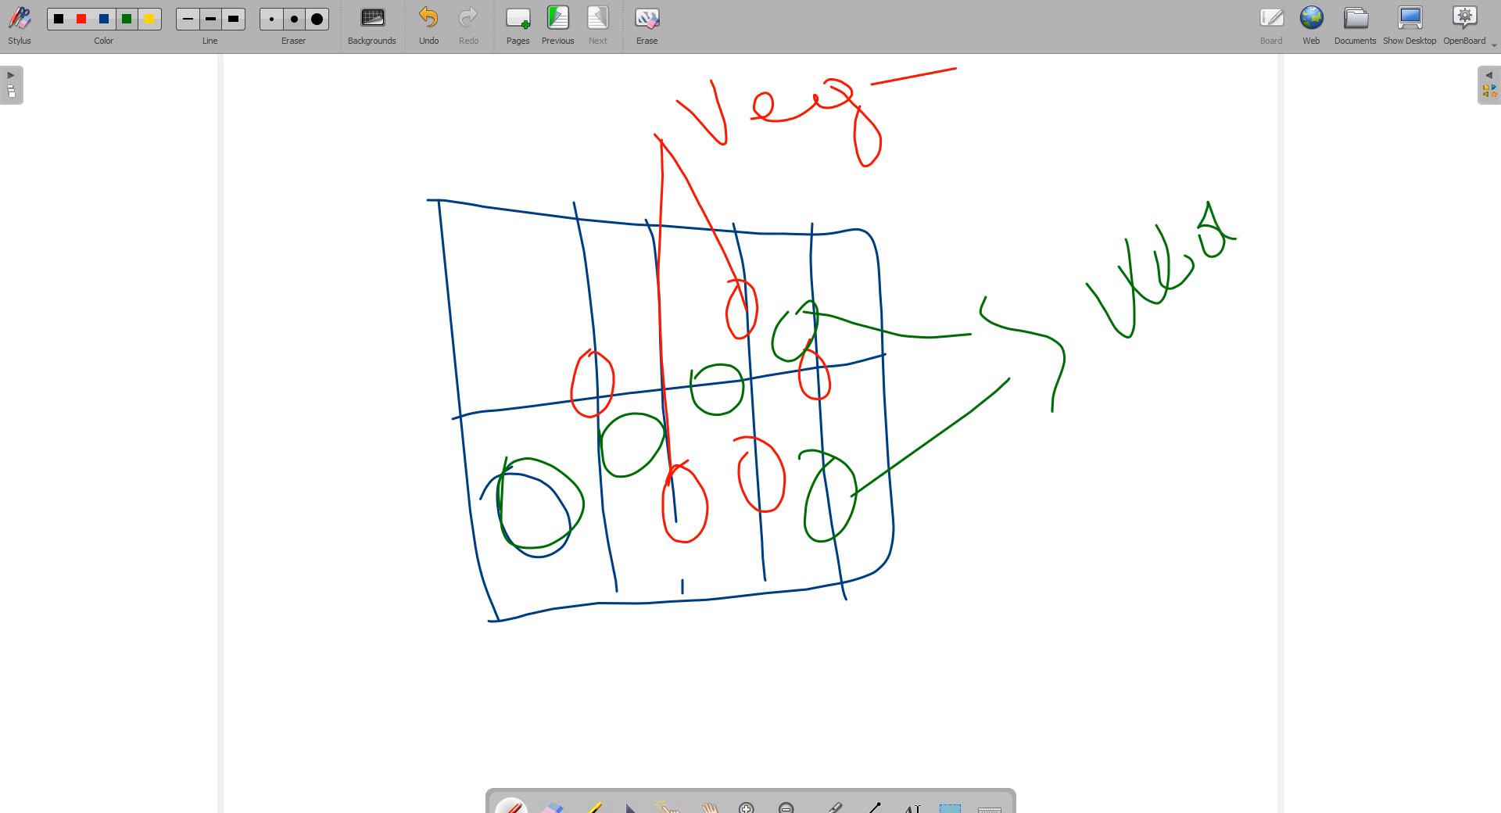
mouse_move(1214, 143)
left_mouse_down()
mouse_move(1252, 199)
mouse_move(1228, 162)
left_mouse_up()
mouse_move(1239, 150)
left_mouse_down()
mouse_move(1251, 123)
mouse_move(1285, 141)
left_mouse_up()
left_click_drag(1100, 403, 1144, 463)
mouse_move(1113, 415)
left_mouse_down()
mouse_move(1143, 422)
mouse_move(1220, 383)
mouse_move(1260, 291)
mouse_move(1318, 400)
mouse_move(1303, 263)
left_mouse_up()
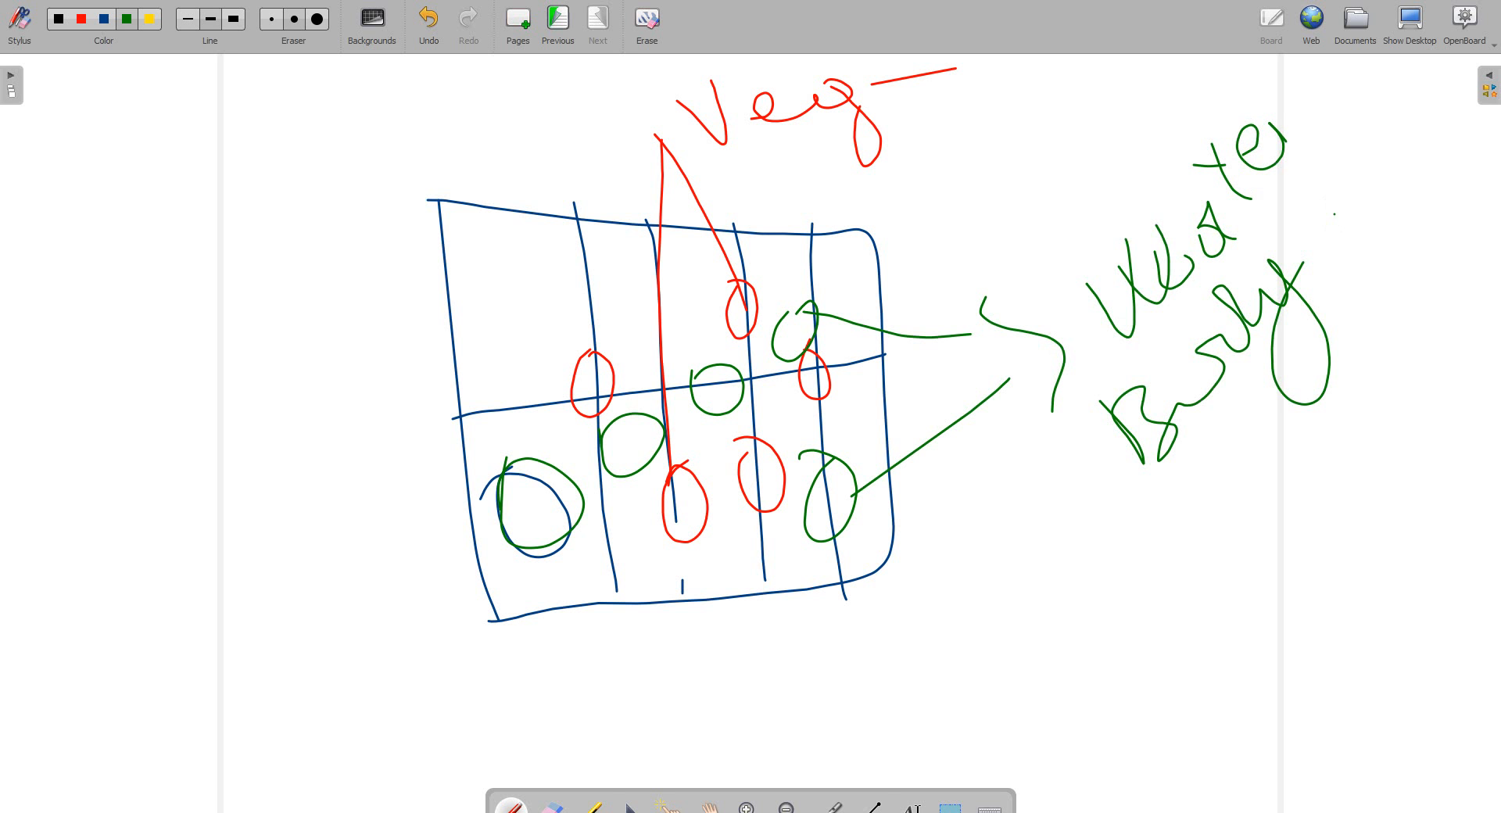
scroll(750, 433, "up", 2)
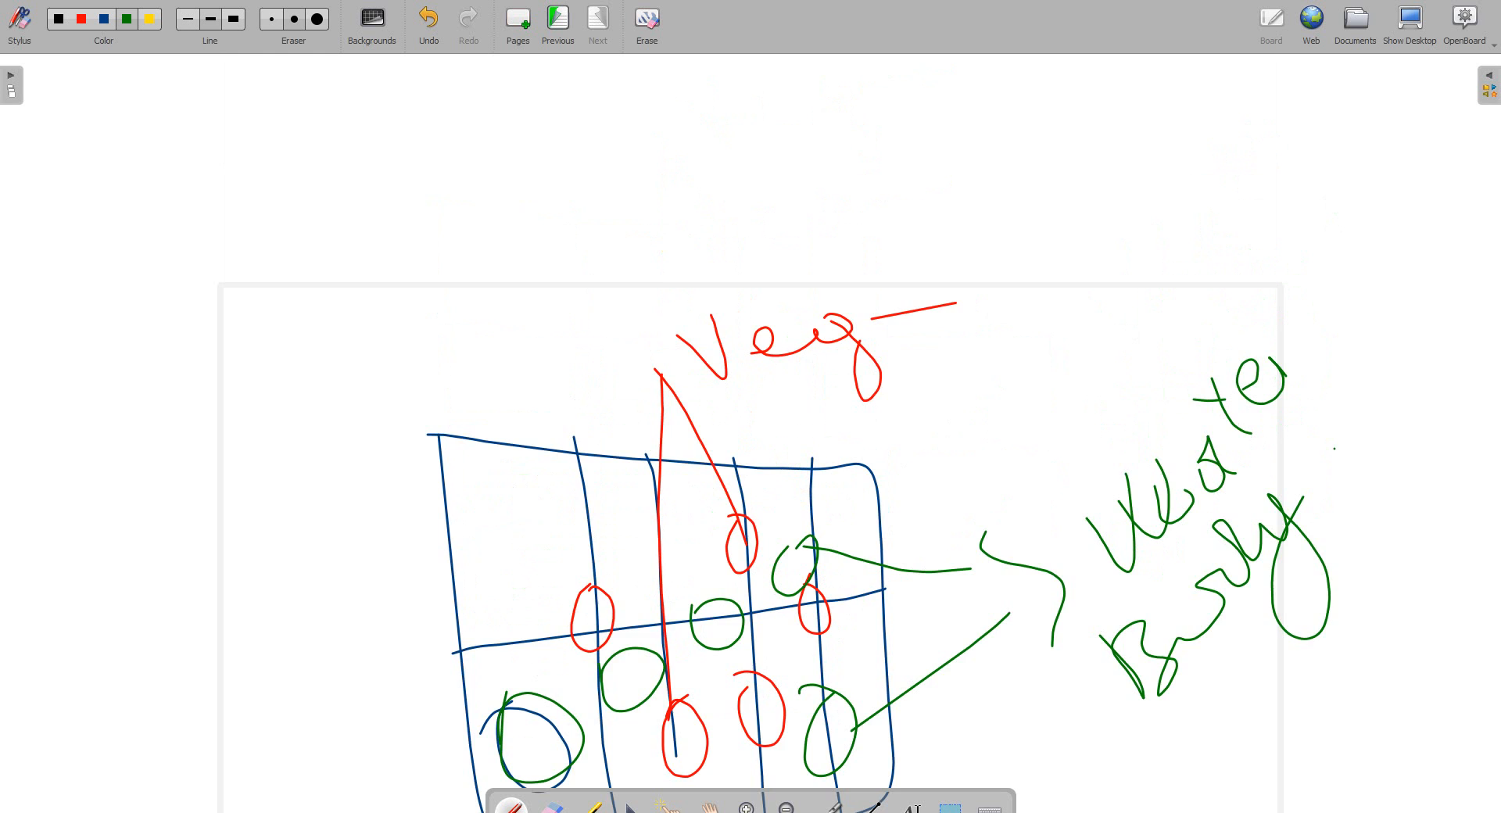
scroll(750, 433, "down", 2)
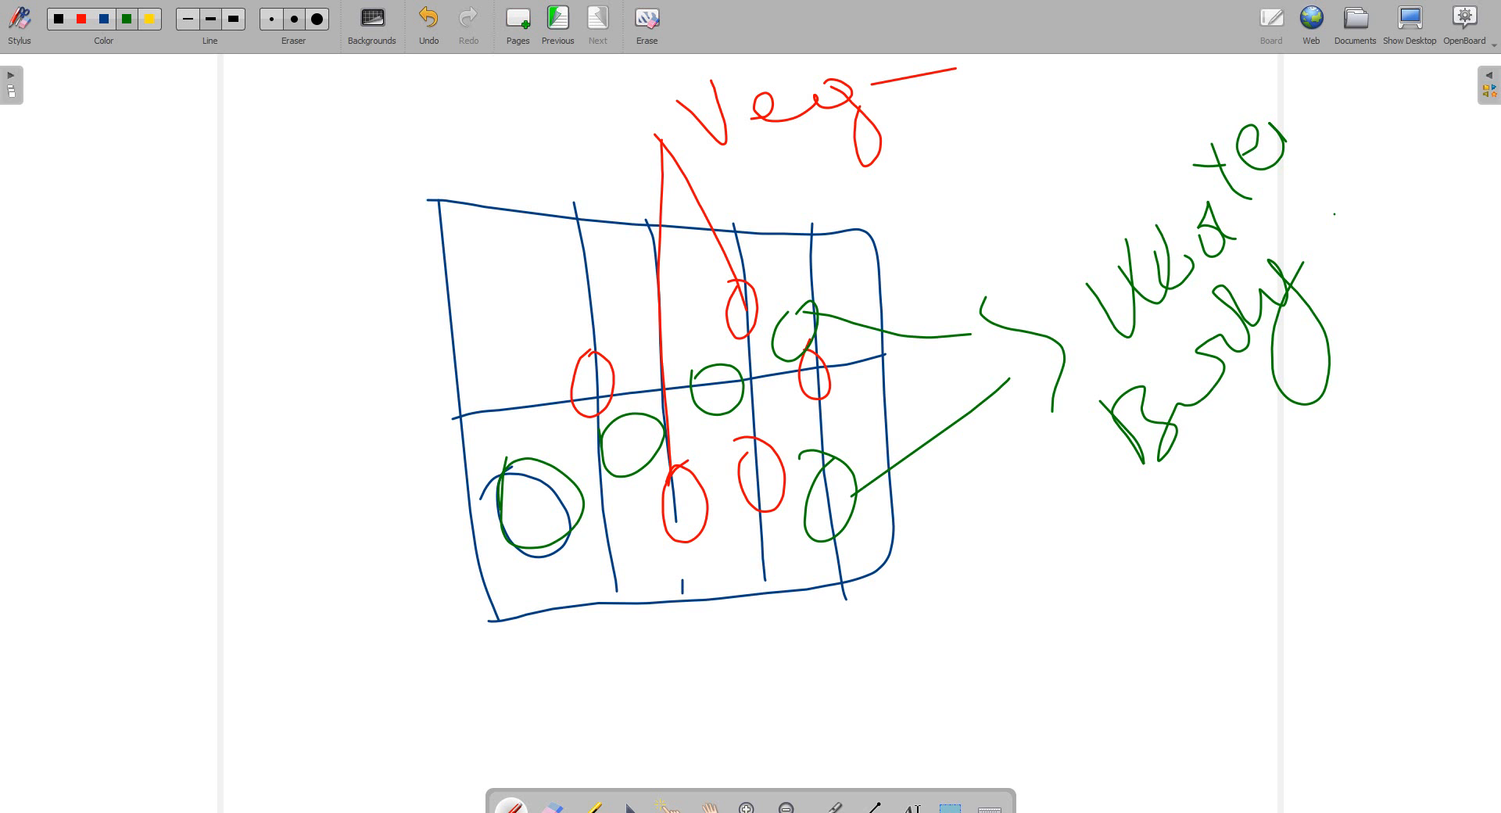
Add a new page and draw a large green box divided into six columns by vertical lines
left_click(517, 25)
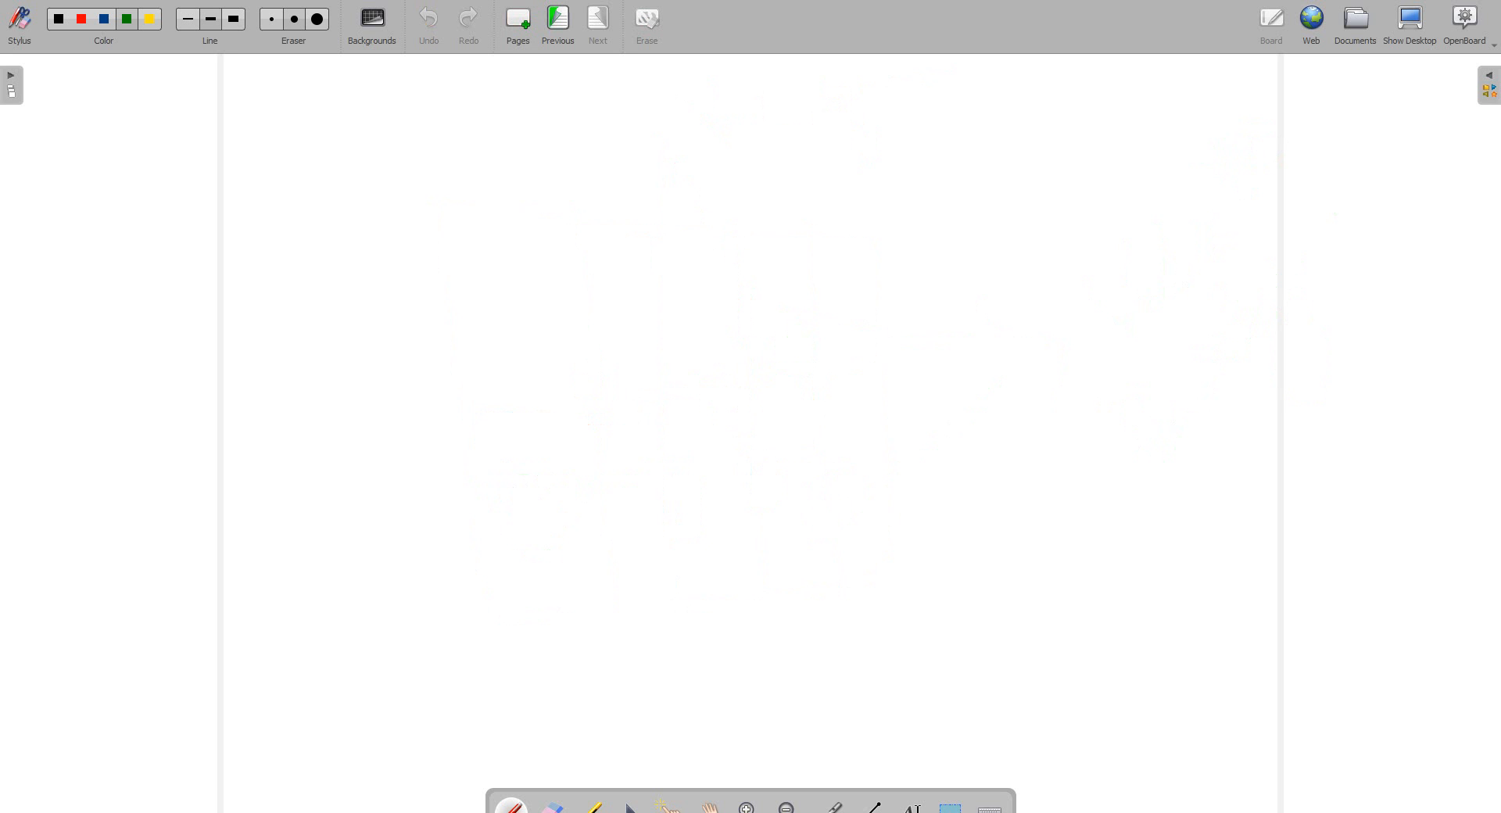
mouse_move(434, 110)
left_mouse_down()
mouse_move(471, 606)
mouse_move(451, 104)
mouse_move(1065, 141)
mouse_move(970, 595)
mouse_move(464, 597)
left_mouse_up()
left_click_drag(574, 125, 594, 610)
left_click_drag(709, 134, 697, 599)
left_click_drag(805, 142, 818, 586)
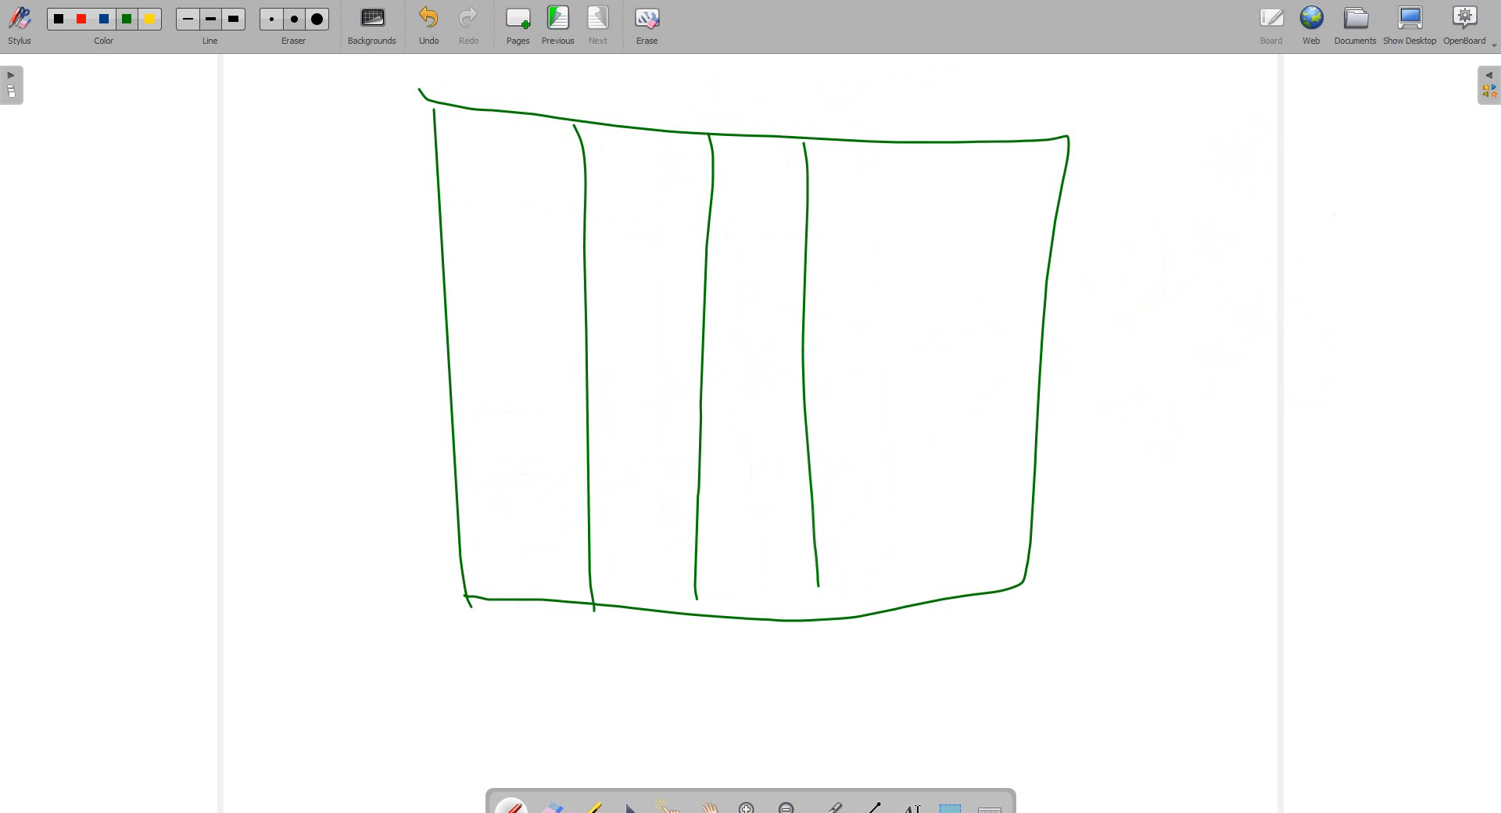
left_click_drag(905, 122, 910, 623)
left_click_drag(984, 128, 988, 609)
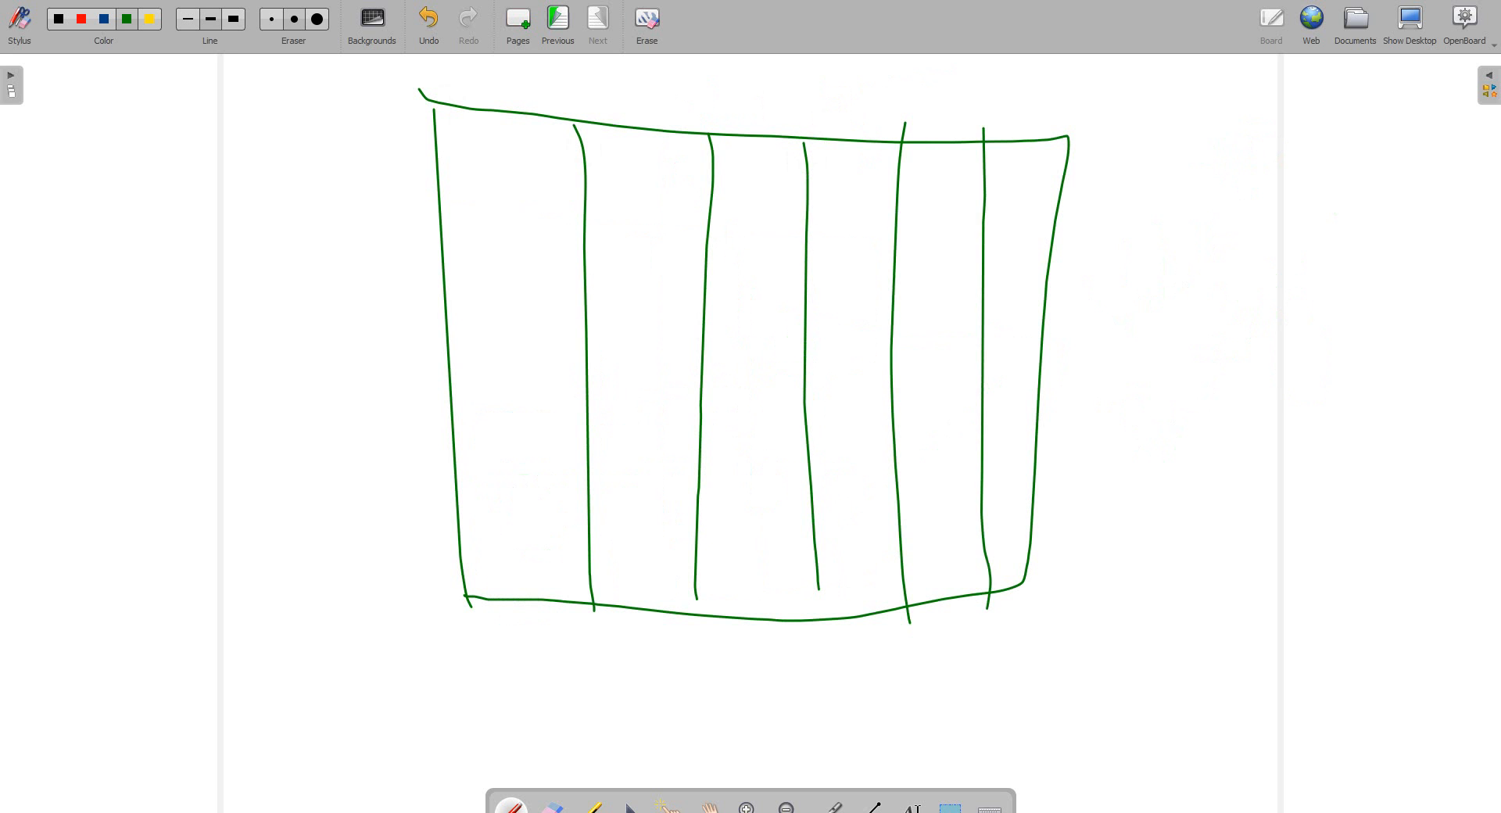
Divide the green box into four rows with three horizontal lines across the columns
left_click_drag(408, 255, 1057, 273)
left_click_drag(430, 389, 1076, 405)
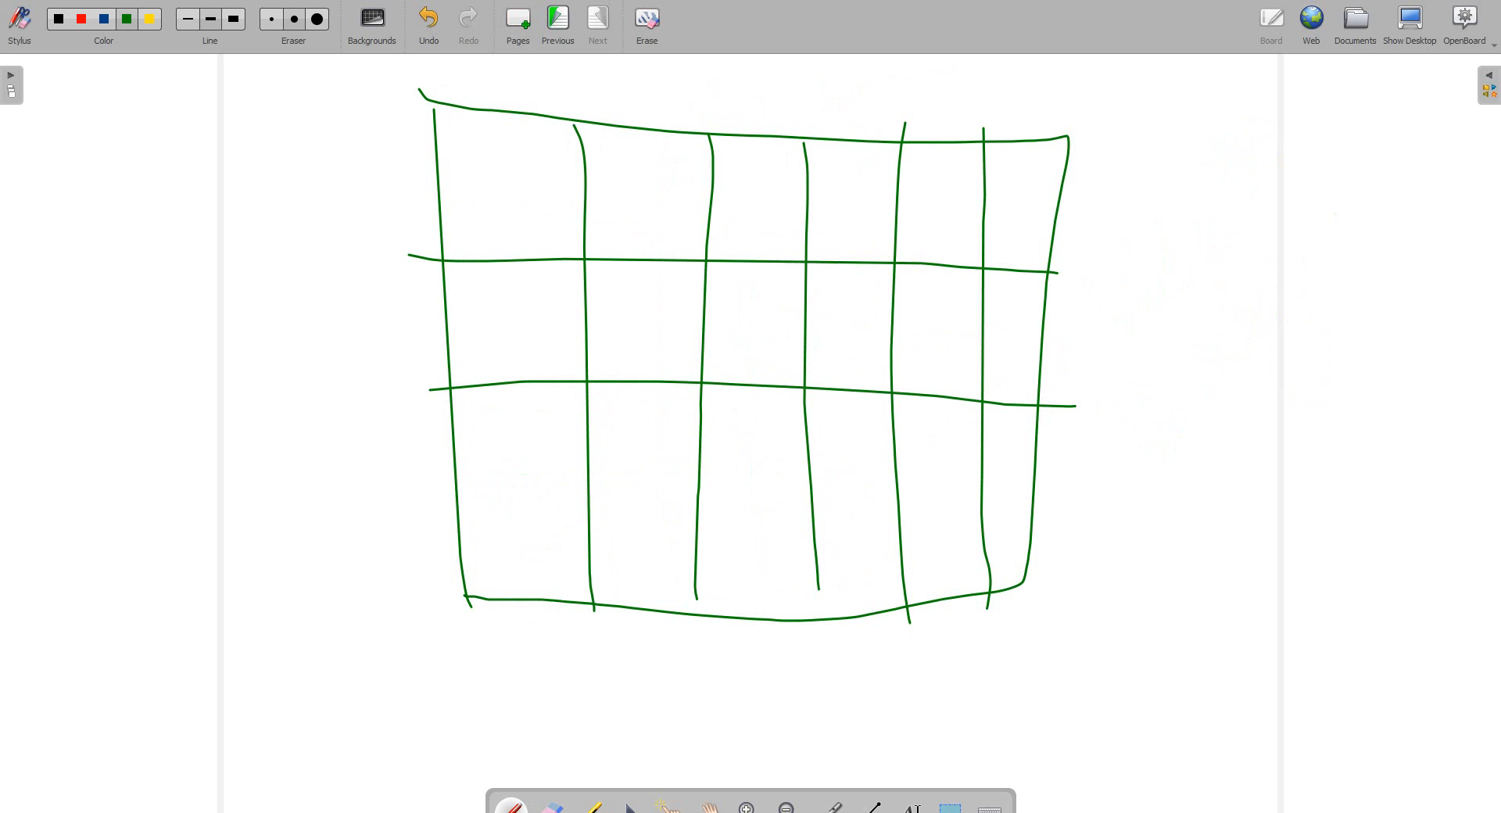
mouse_move(433, 485)
left_mouse_down()
mouse_move(782, 470)
mouse_move(1051, 481)
left_mouse_up()
Write 0, 1, 1, 1, 1 in the first five top-row cells and 1, 1, 1, 1, 0, 0 across the second row
mouse_move(515, 167)
left_mouse_down()
mouse_move(547, 223)
mouse_move(518, 162)
left_mouse_up()
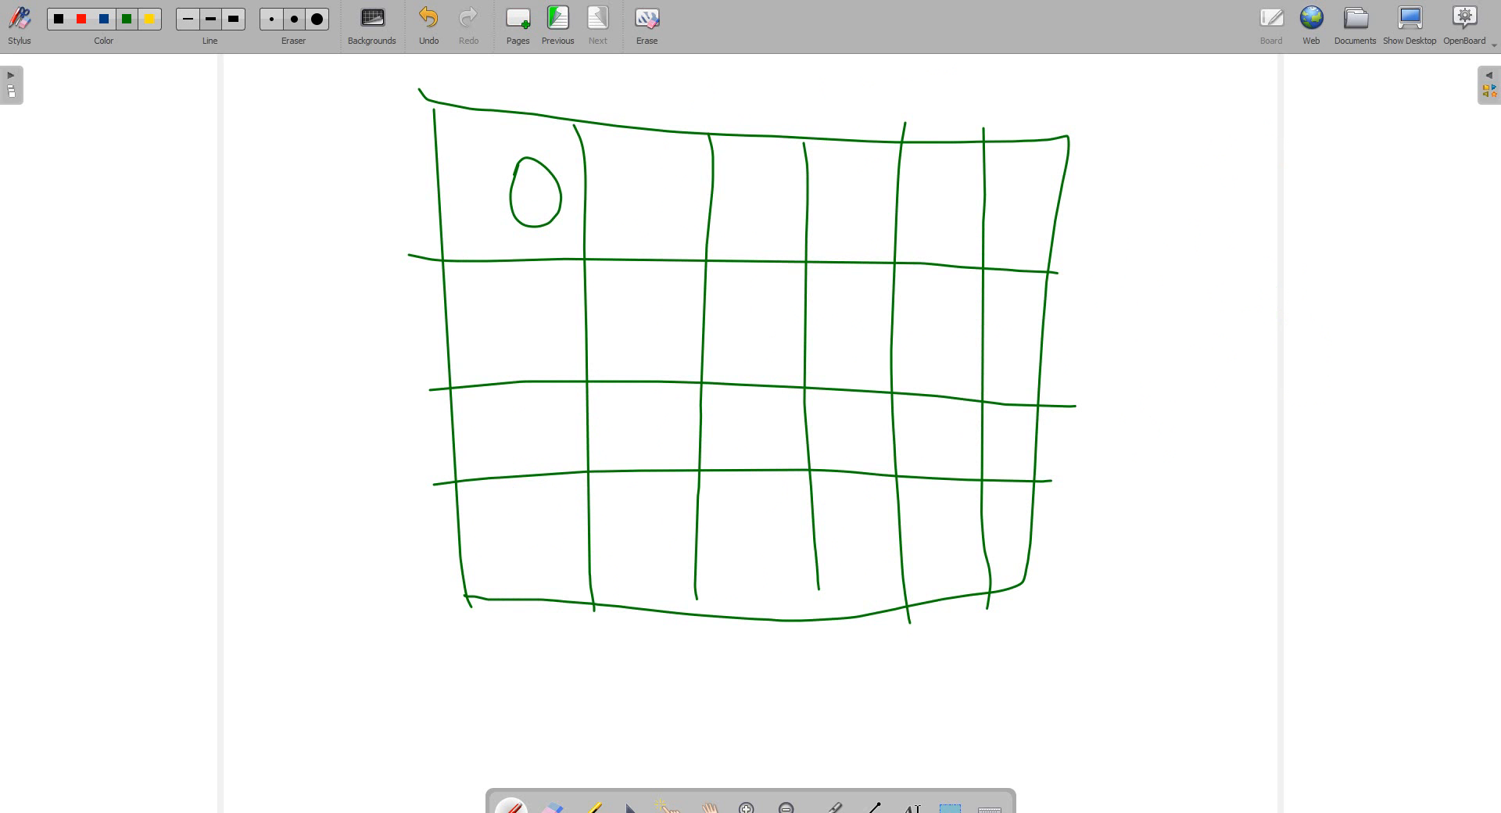
mouse_move(637, 236)
left_mouse_down()
mouse_move(698, 209)
mouse_move(865, 226)
mouse_move(947, 203)
mouse_move(954, 225)
left_mouse_up()
left_click_drag(917, 312, 988, 309)
left_click_drag(733, 313, 736, 387)
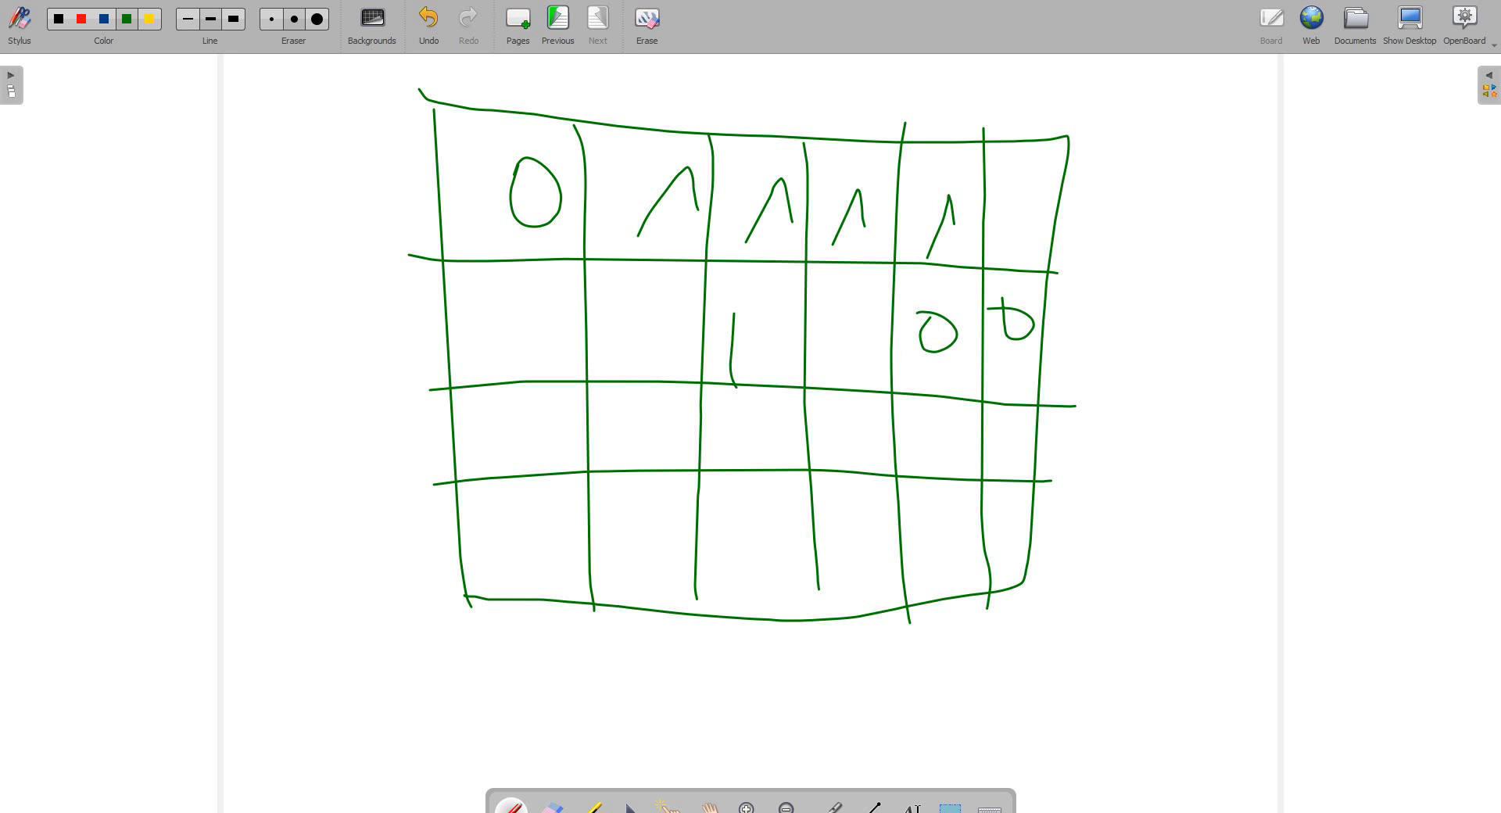
left_click_drag(853, 309, 847, 352)
left_click_drag(626, 309, 619, 358)
left_click_drag(522, 334, 523, 357)
Fill the third row of the grid with 1s and write 1, 0, 1, 1, 1, 1 across the bottom row
left_click_drag(539, 435, 549, 473)
left_click_drag(647, 408, 655, 443)
left_click_drag(771, 432, 770, 457)
left_click_drag(852, 421, 859, 459)
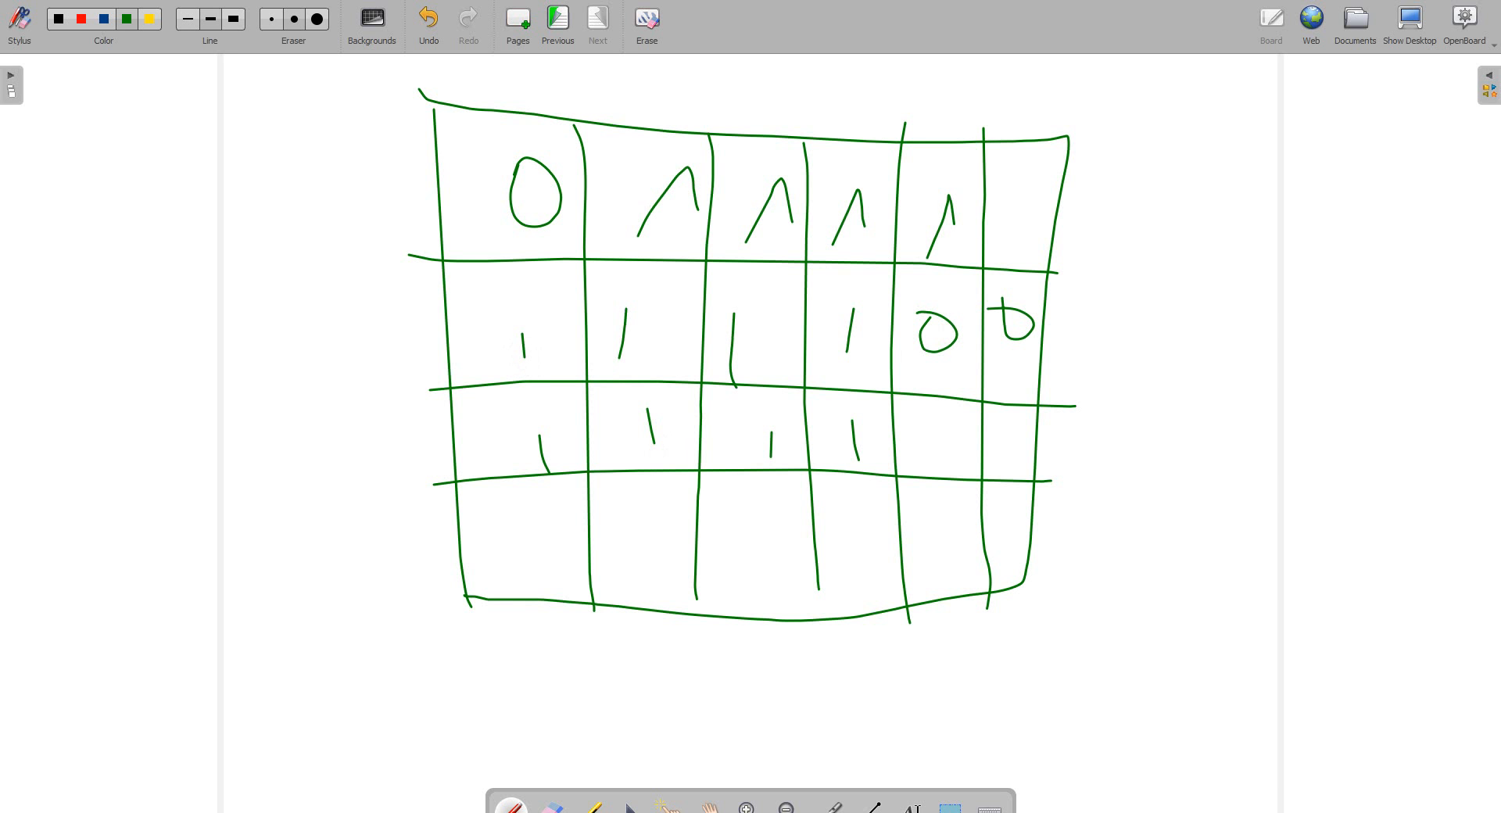
left_click_drag(951, 423, 952, 444)
left_click_drag(1036, 422, 1022, 462)
mouse_move(997, 518)
left_mouse_down()
mouse_move(999, 549)
mouse_move(936, 536)
left_mouse_up()
left_click_drag(840, 534, 830, 563)
left_click_drag(740, 527, 724, 550)
mouse_move(622, 512)
left_mouse_down()
mouse_move(611, 559)
mouse_move(595, 535)
left_mouse_up()
left_click_drag(510, 517, 515, 589)
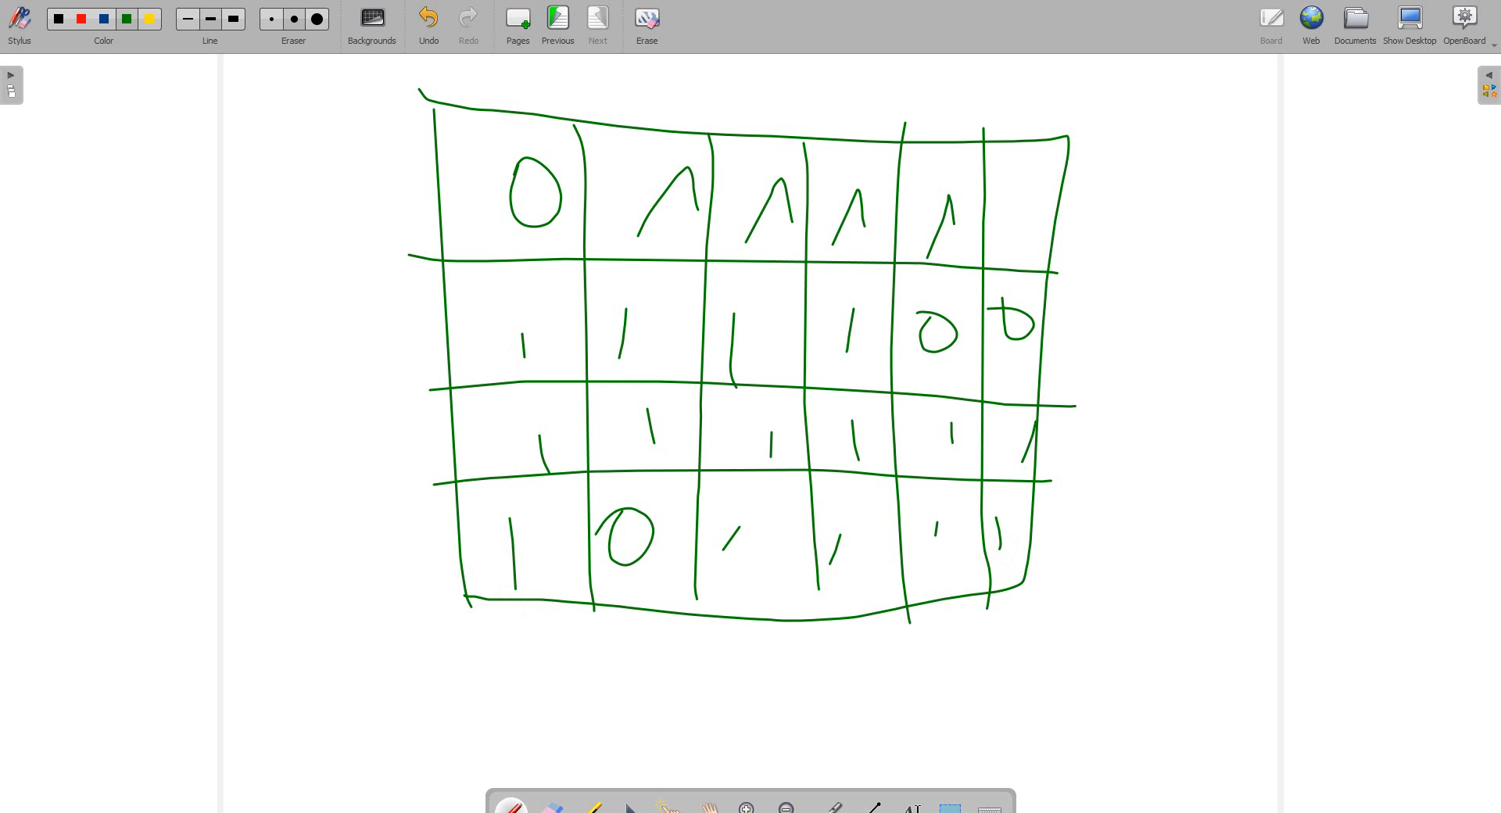
Handwrite a short green note beside the upper part of the grid
mouse_move(63, 164)
left_mouse_down()
mouse_move(47, 239)
mouse_move(25, 228)
left_mouse_up()
mouse_move(108, 195)
left_mouse_down()
mouse_move(89, 227)
mouse_move(125, 240)
left_mouse_up()
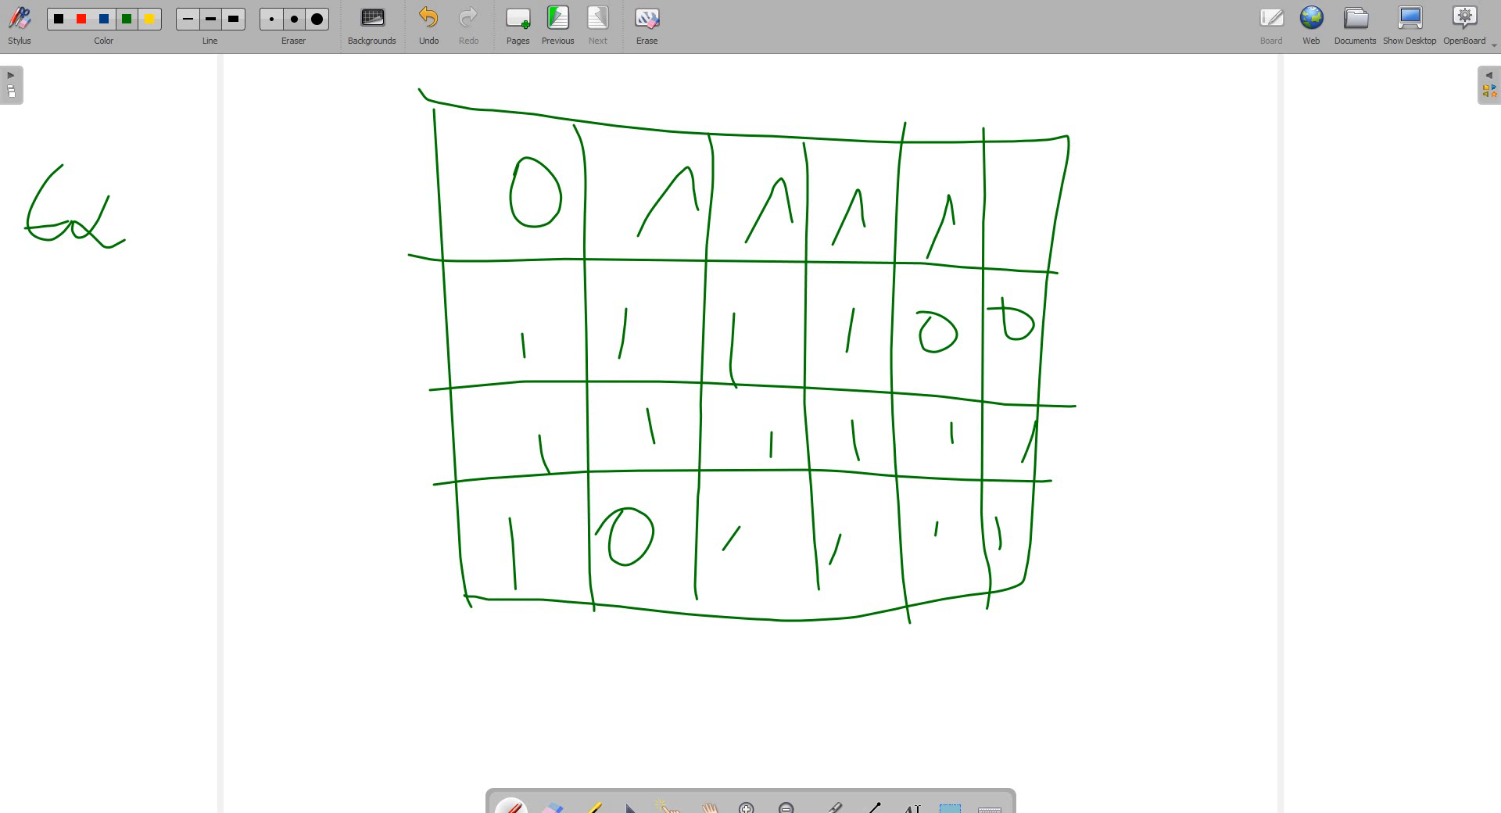
mouse_move(148, 143)
left_mouse_down()
mouse_move(166, 235)
mouse_move(190, 251)
left_mouse_up()
left_click_drag(217, 222, 266, 230)
left_click_drag(260, 225, 261, 247)
Write the legend entry 0 with an arrow to a slanted abbreviation of vegetation beside the grid
mouse_move(238, 381)
left_mouse_down()
mouse_move(264, 376)
mouse_move(239, 383)
mouse_move(338, 422)
left_mouse_up()
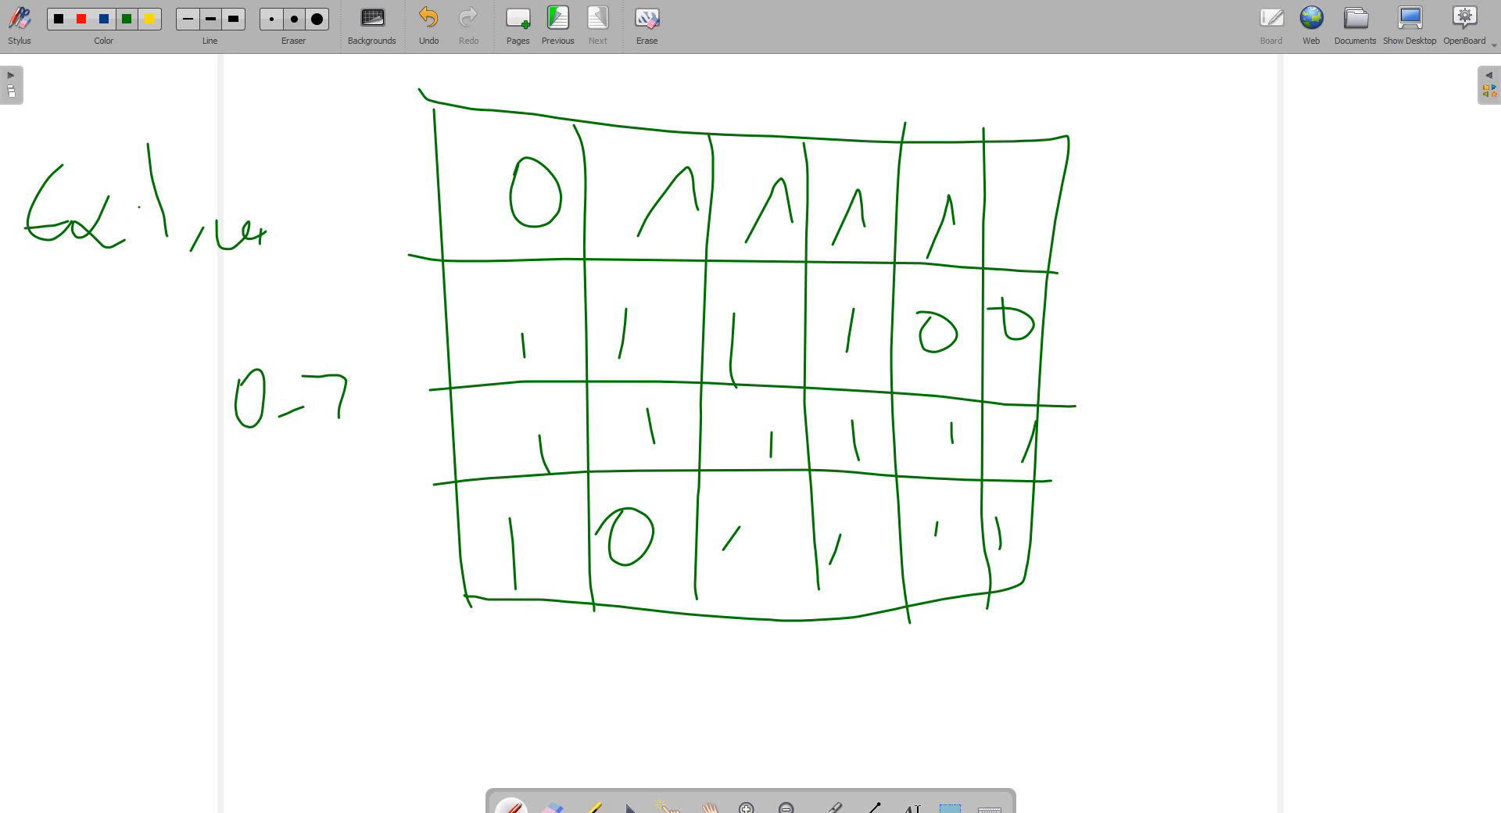
mouse_move(337, 334)
left_mouse_down()
mouse_move(349, 275)
mouse_move(381, 254)
mouse_move(419, 289)
mouse_move(400, 192)
mouse_move(412, 188)
left_mouse_up()
left_click_drag(345, 172, 367, 127)
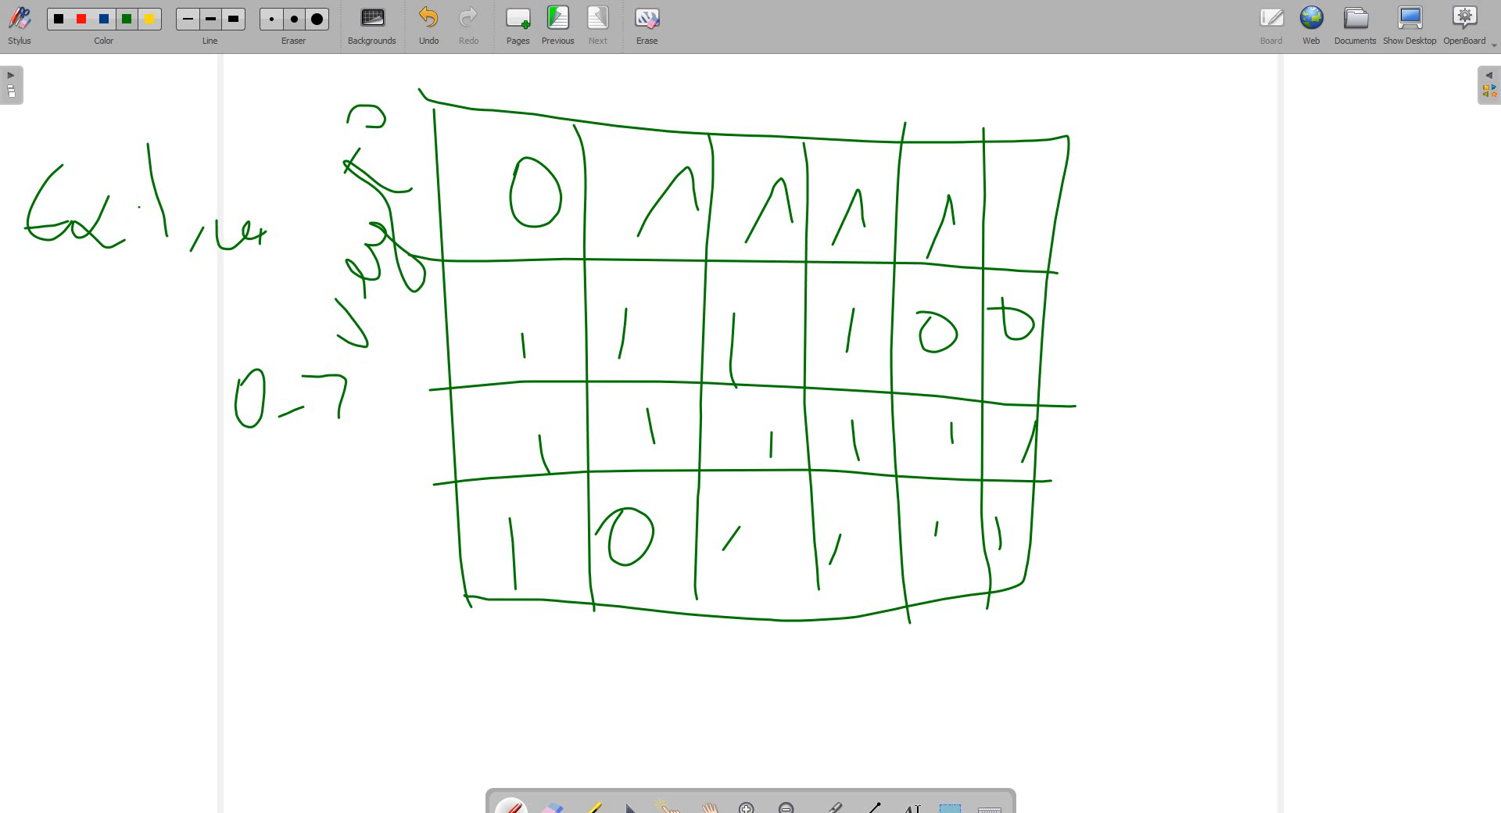
Write the legend entry 1 with an arrow to the slanted word Water beside the grid
mouse_move(244, 719)
left_mouse_down()
mouse_move(258, 646)
mouse_move(270, 708)
left_mouse_up()
left_click_drag(259, 725, 295, 700)
left_click_drag(313, 615, 295, 654)
left_click_drag(306, 602, 348, 623)
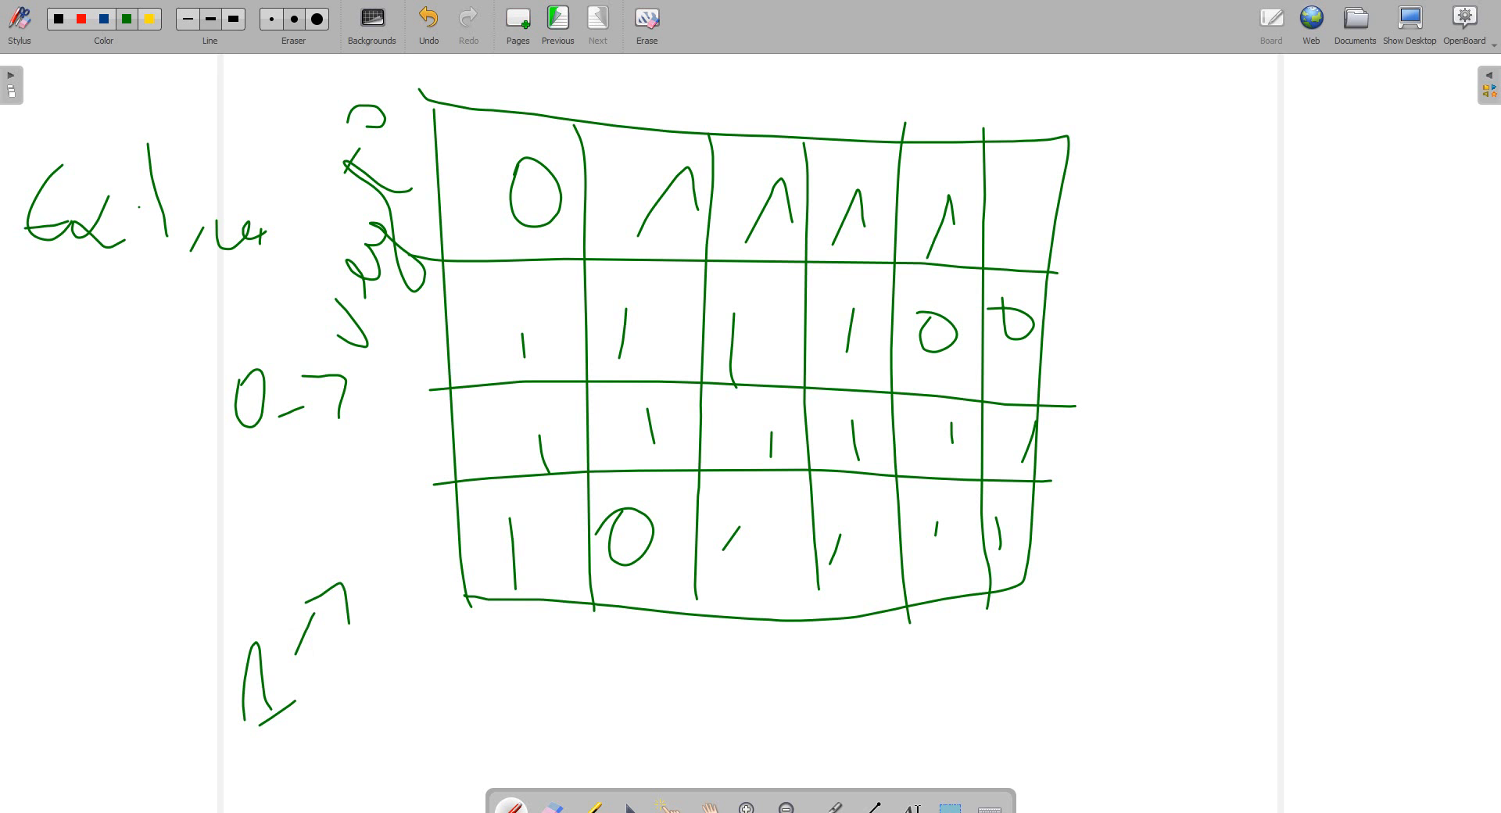
mouse_move(316, 530)
left_mouse_down()
mouse_move(405, 428)
mouse_move(408, 359)
mouse_move(409, 402)
left_mouse_up()
mouse_move(422, 322)
left_mouse_down()
mouse_move(415, 360)
mouse_move(486, 306)
left_mouse_up()
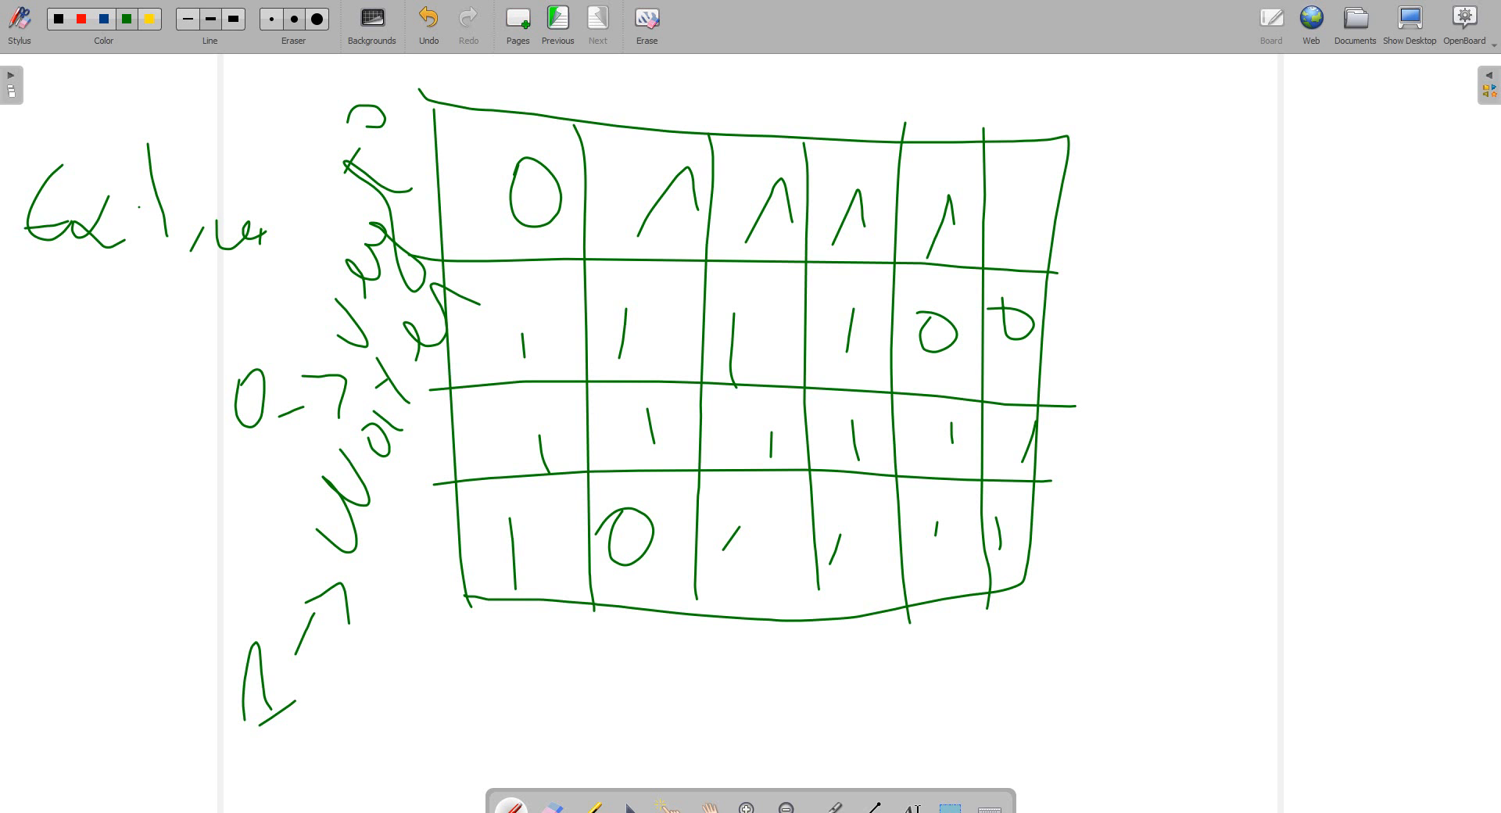
Leave the whiteboard for the desktop, launch ENVI and move its window clear of the annotation tools
left_click(1409, 24)
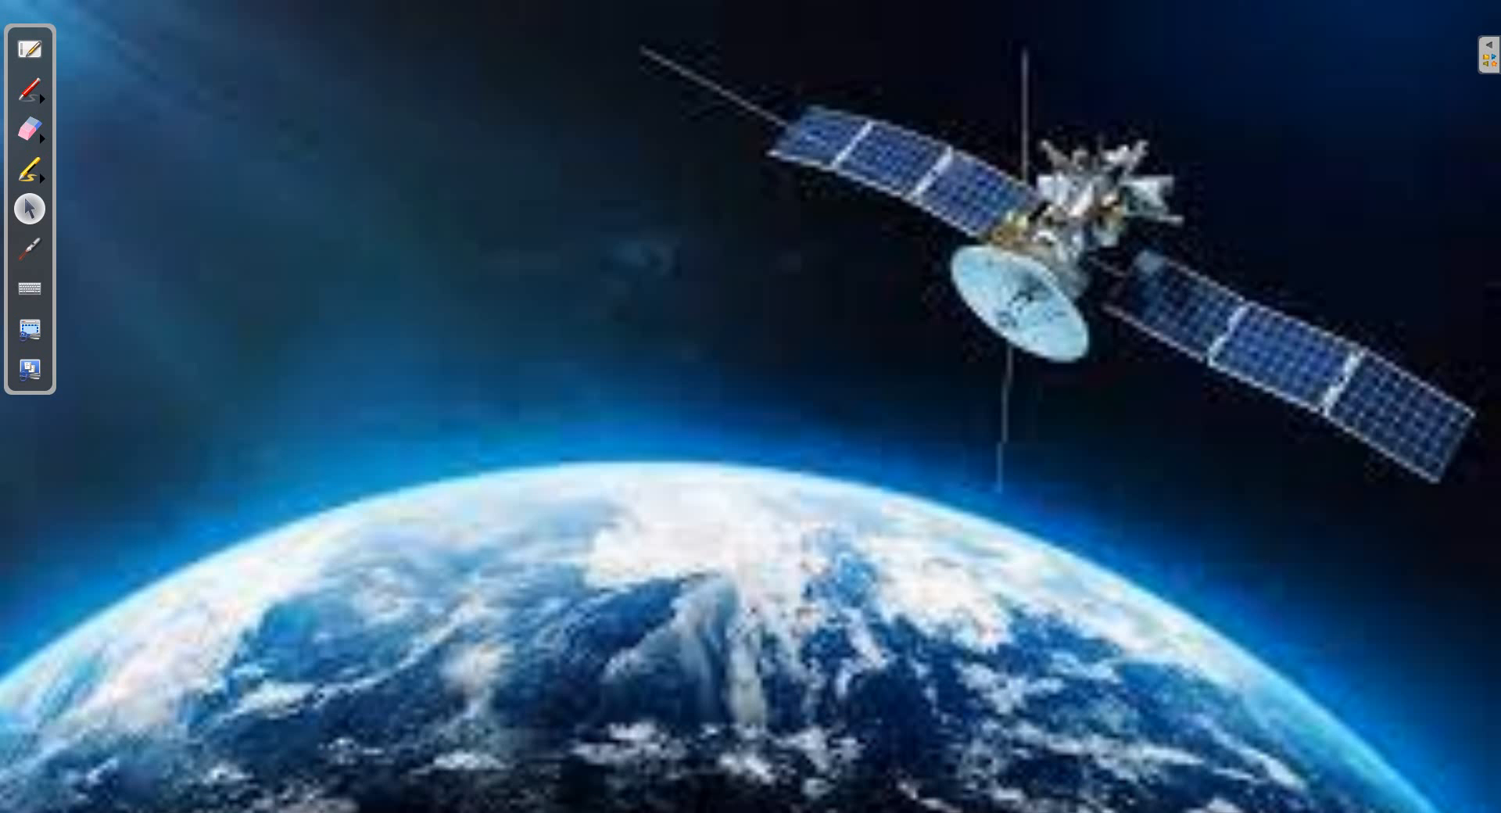
key("super")
type("envi")
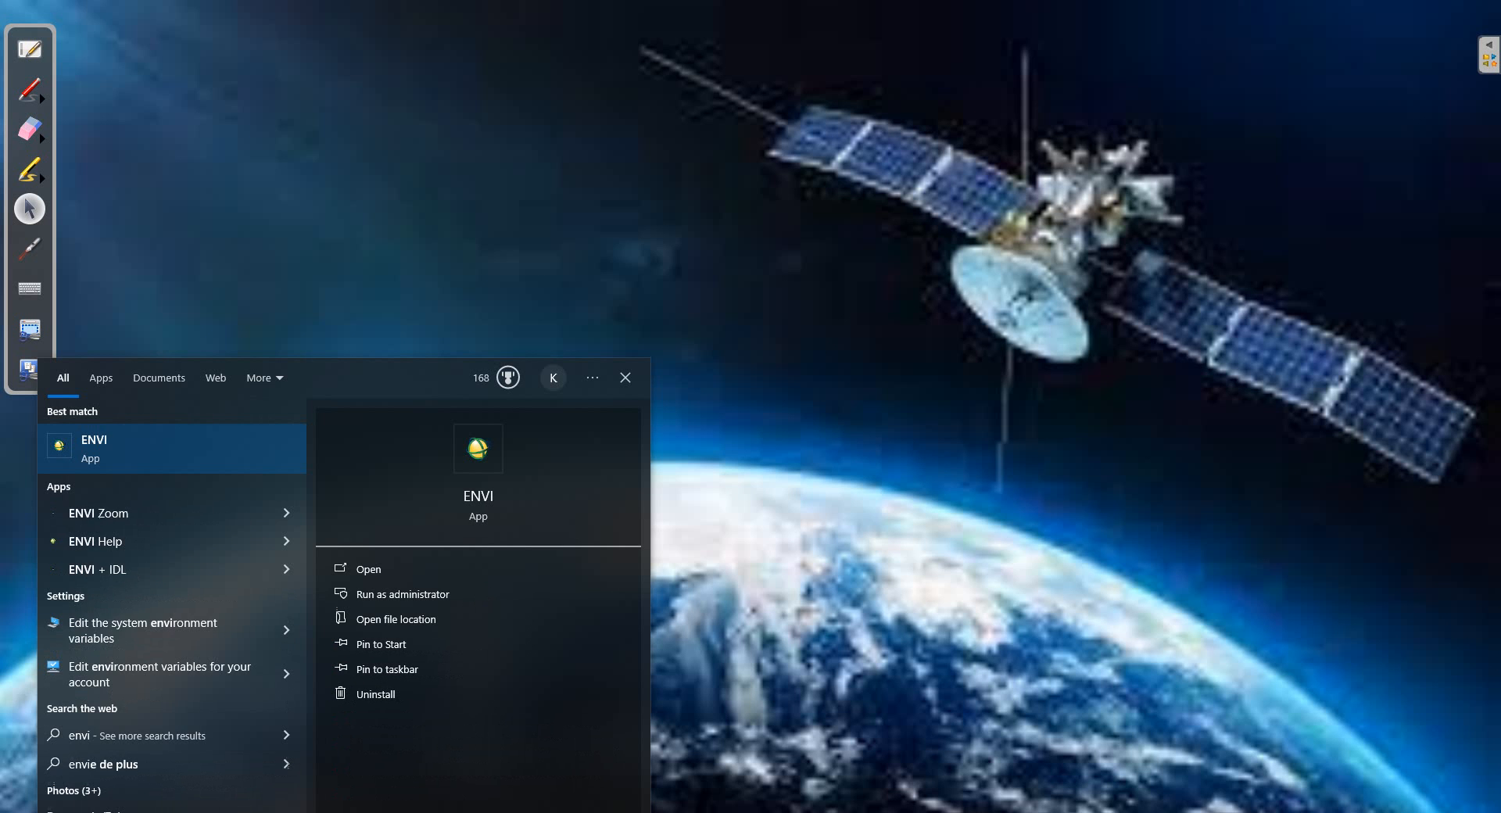
key("Return")
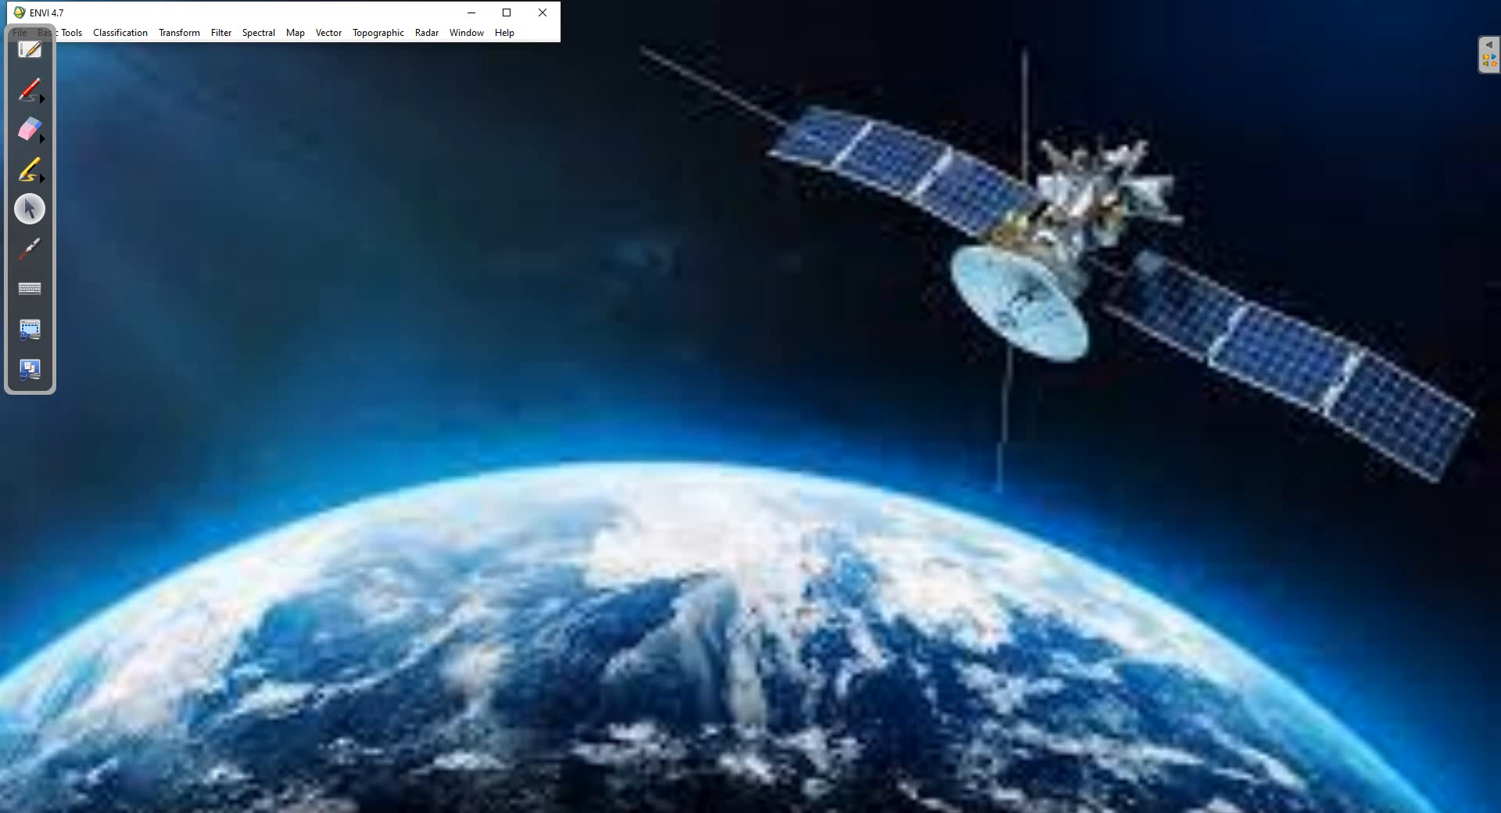
left_click_drag(120, 12, 286, 16)
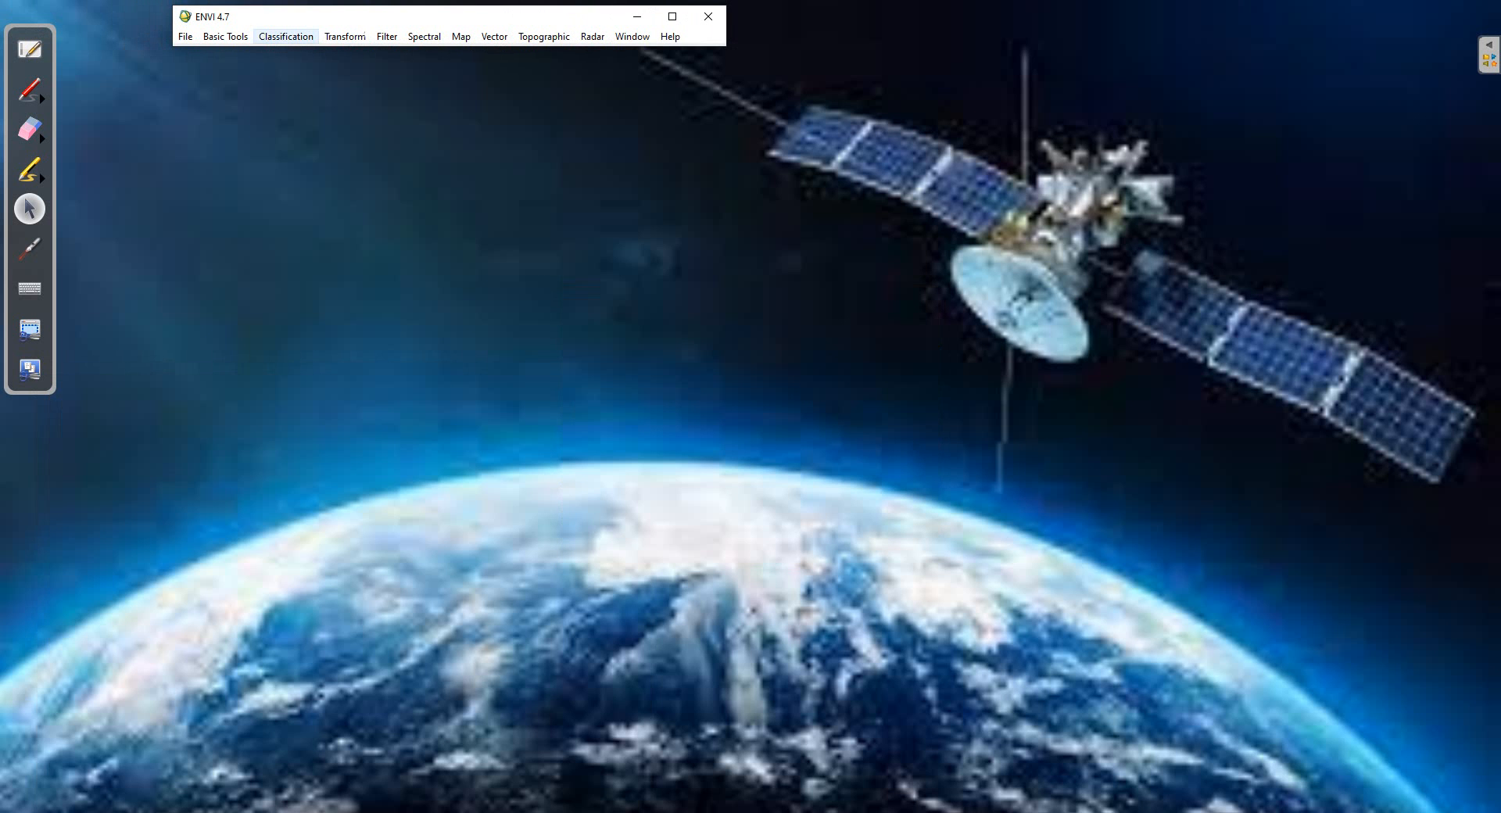
Open the Bagré4_3_2 image from Documents, formation_youtube, Classification_segmentation, Landsat8 and load its R, G and B bands as an RGB display
left_click(185, 36)
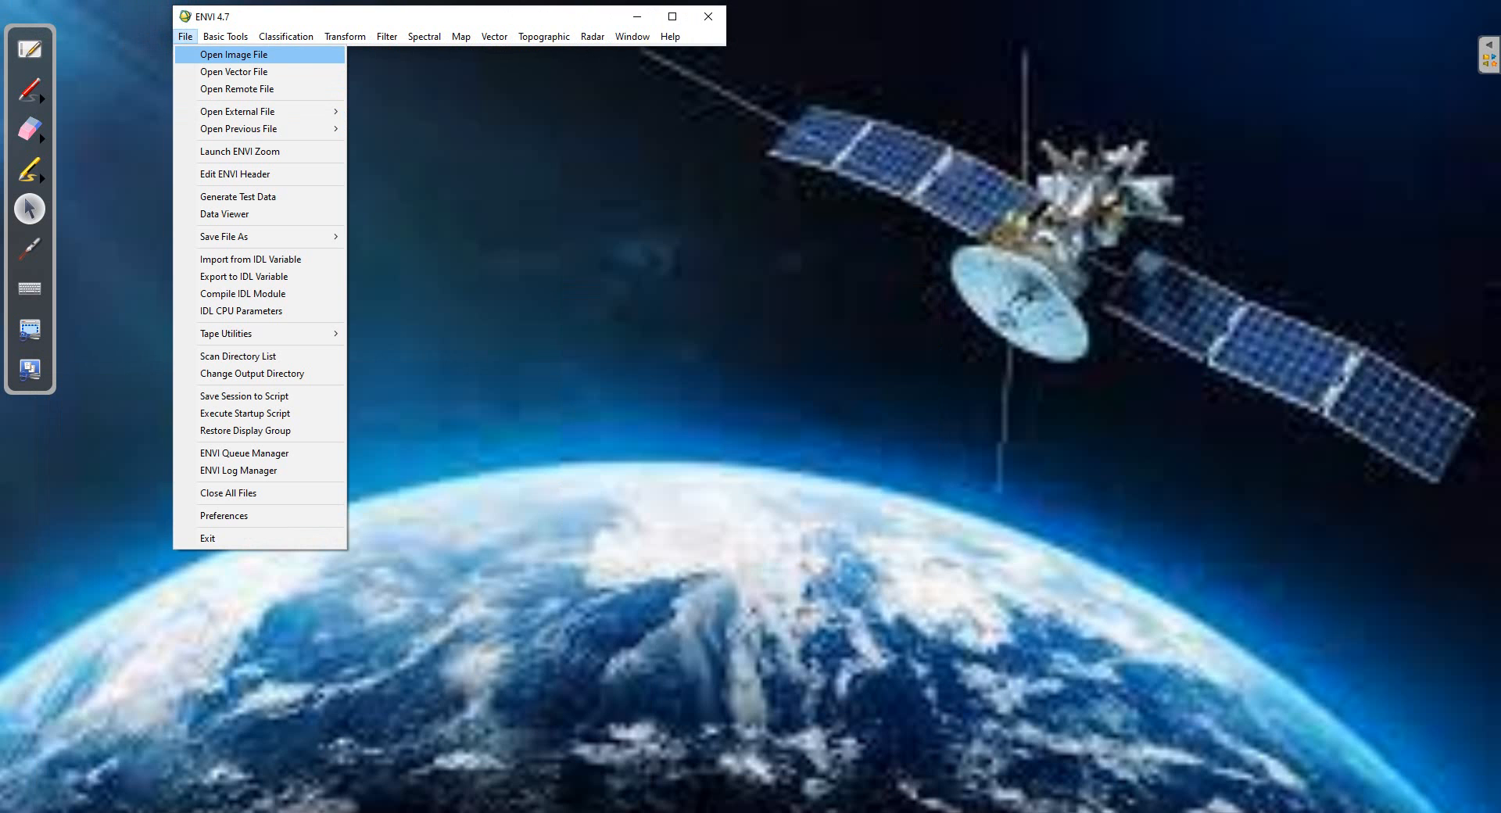
key("Return")
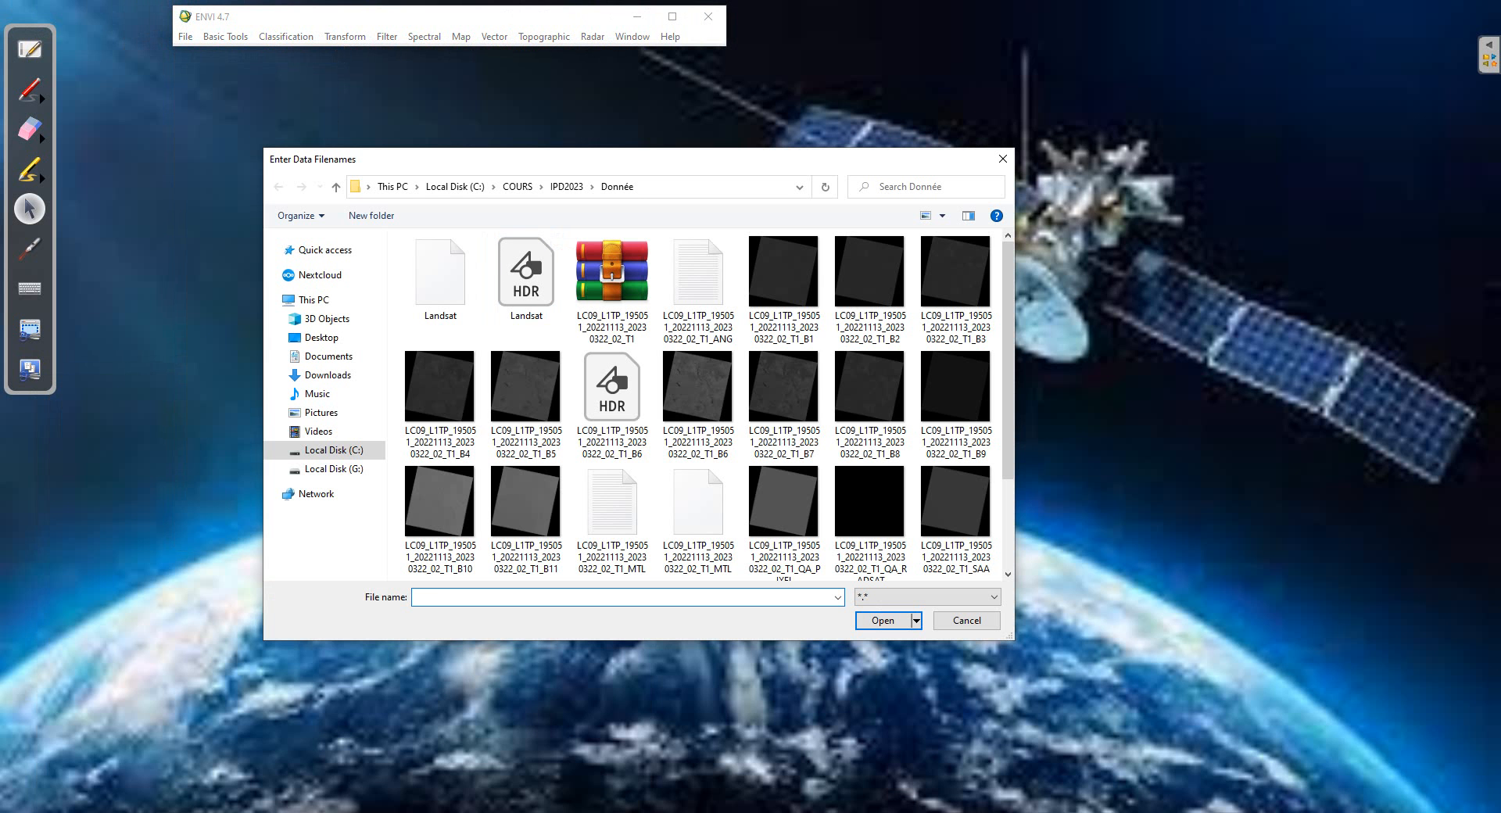
left_click(328, 356)
scroll(469, 457, "down", 10)
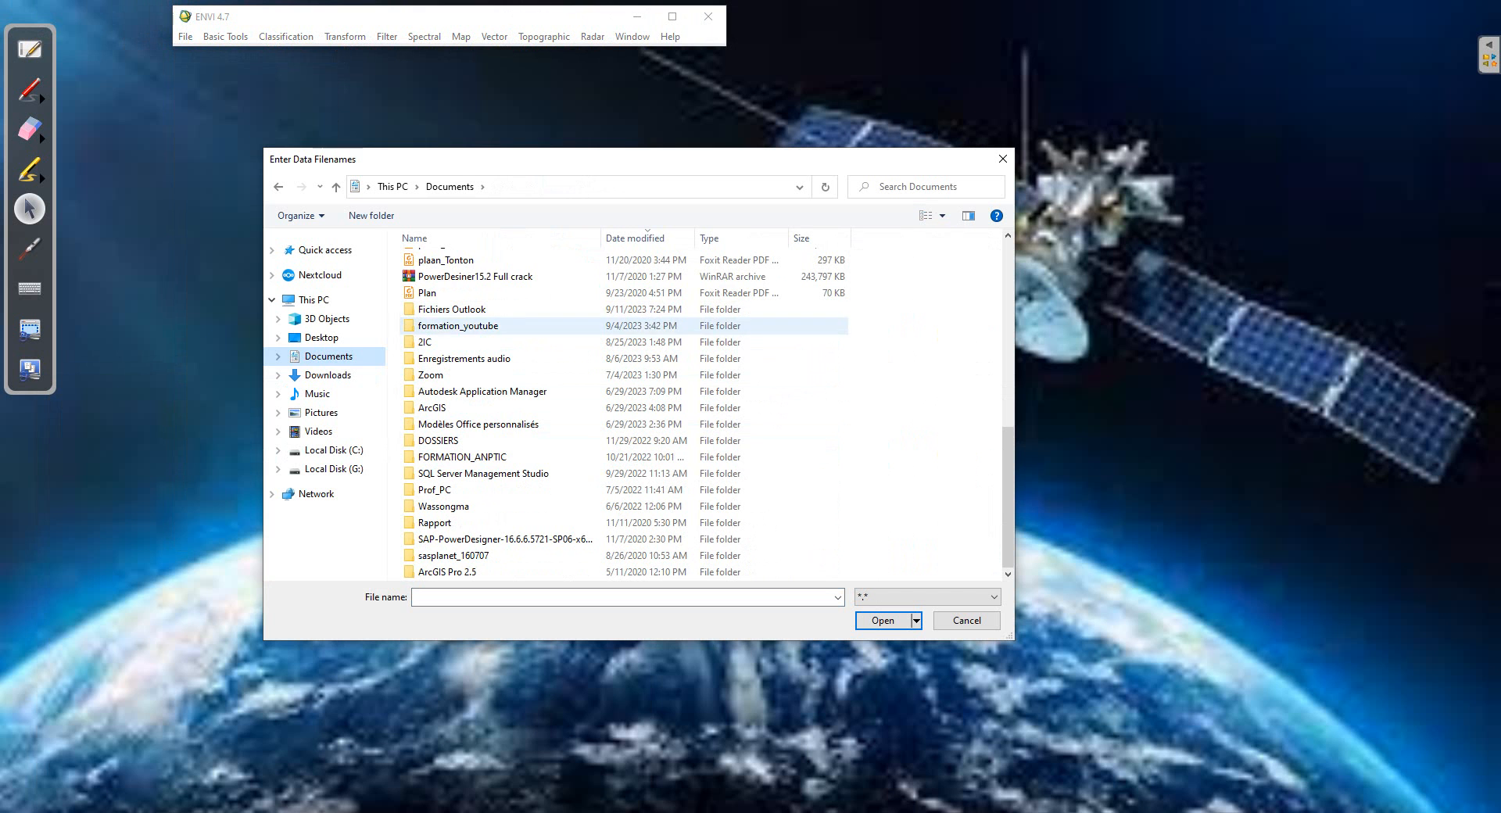
left_click(469, 326)
double_click(469, 326)
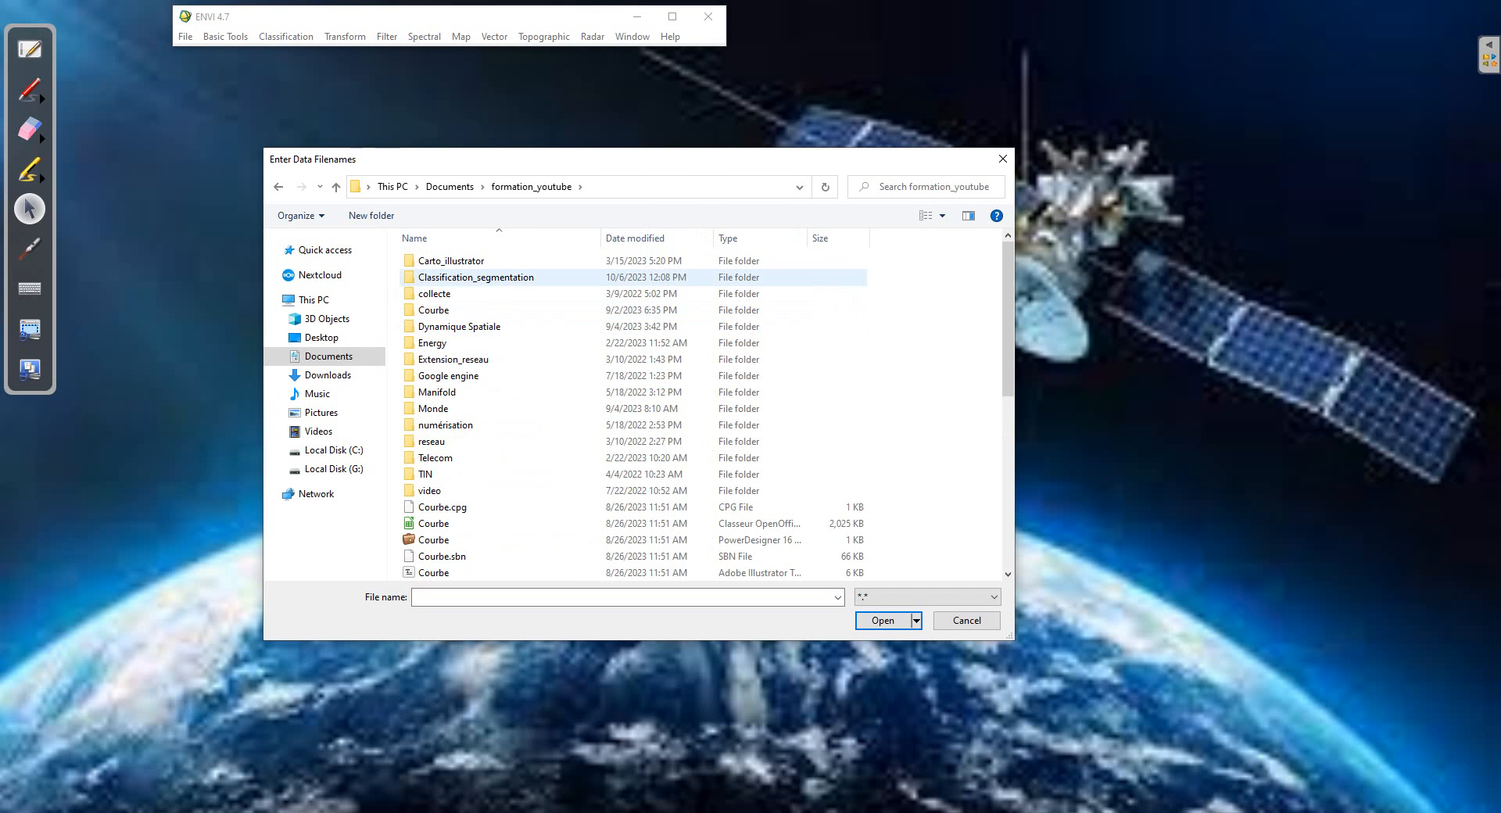
double_click(469, 278)
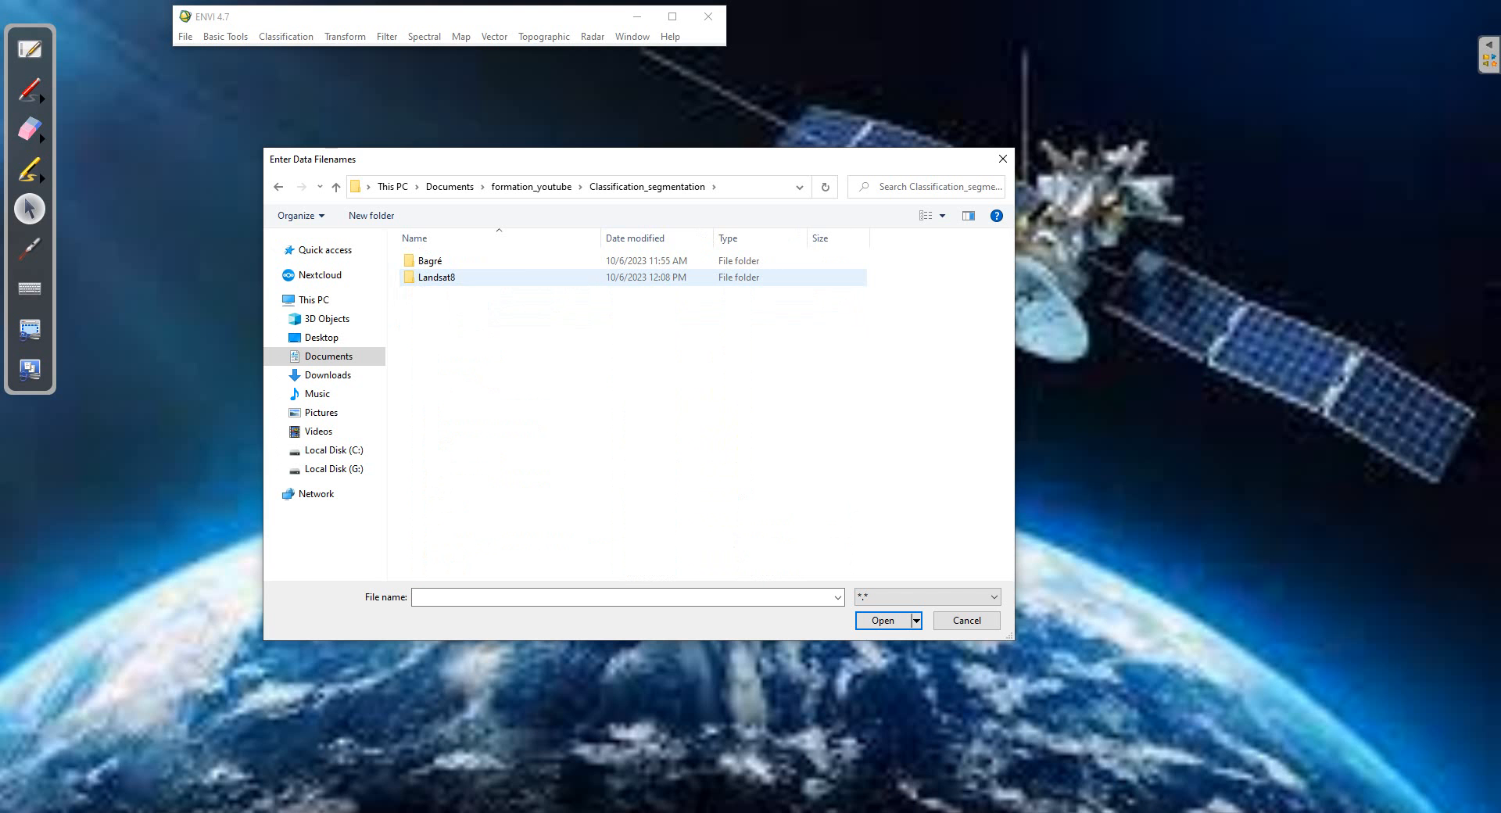
key("Return")
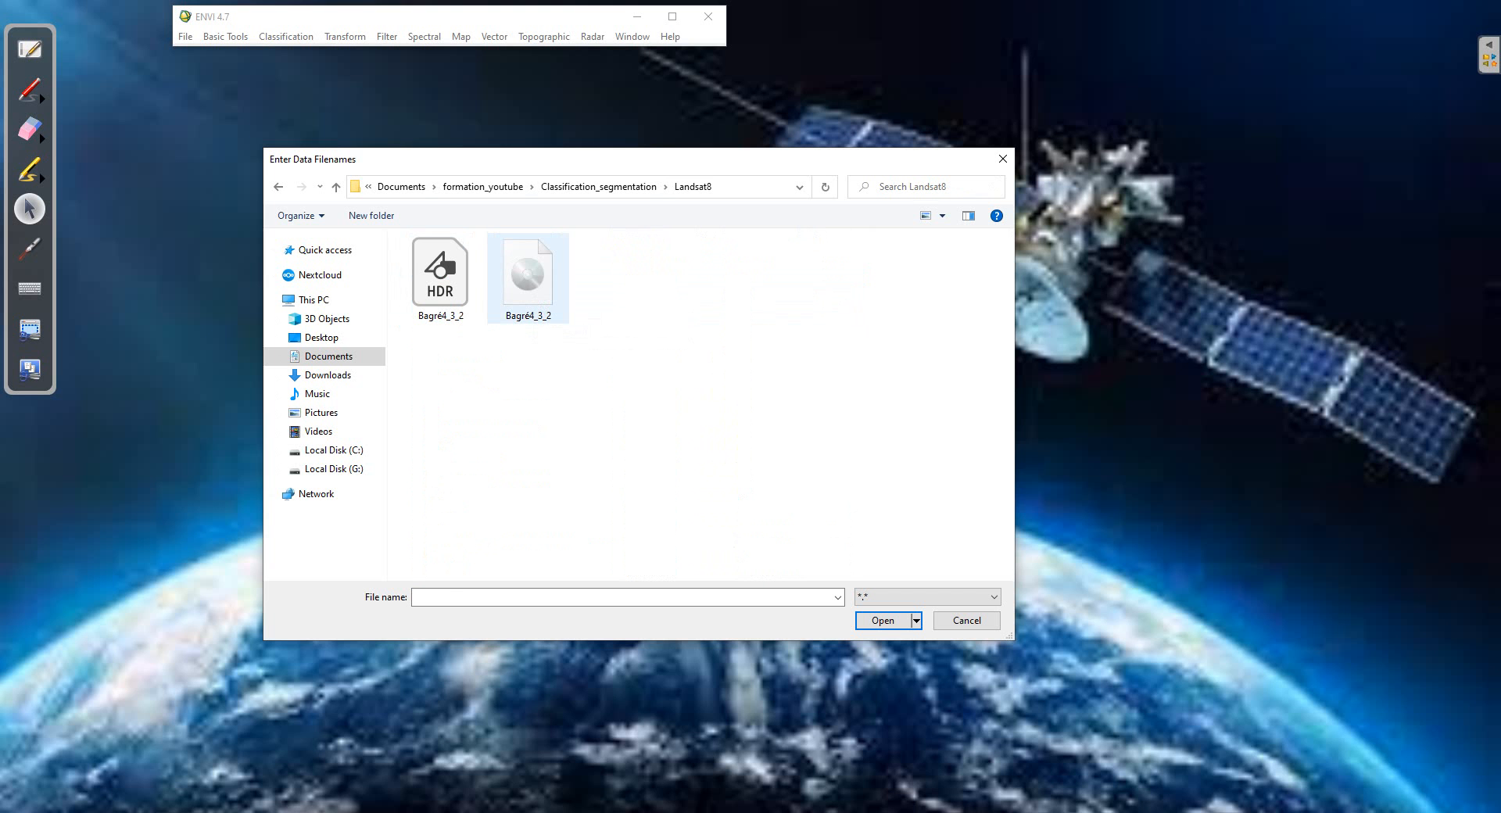
double_click(528, 277)
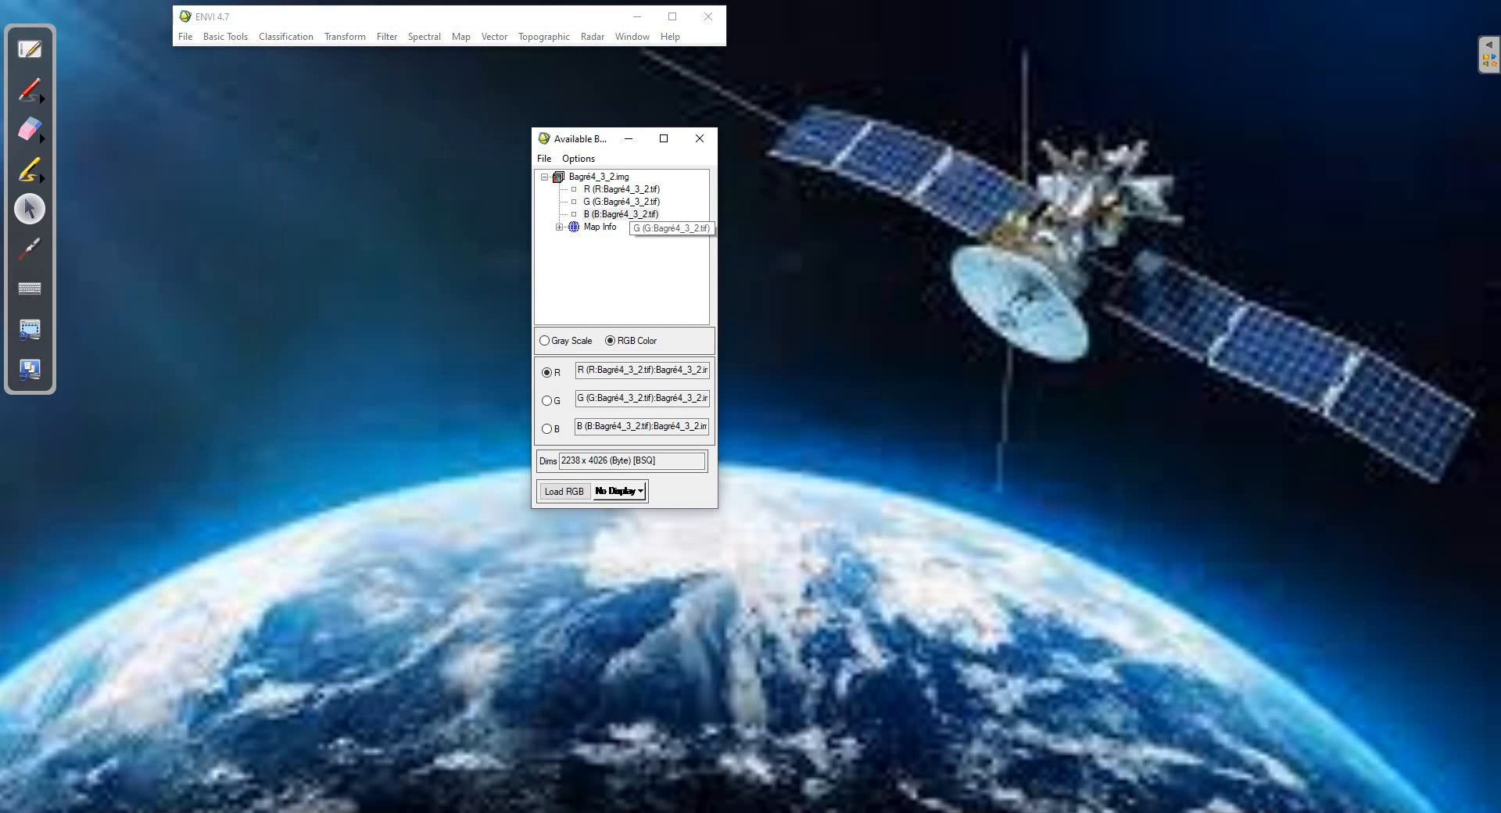
left_click_drag(594, 139, 575, 105)
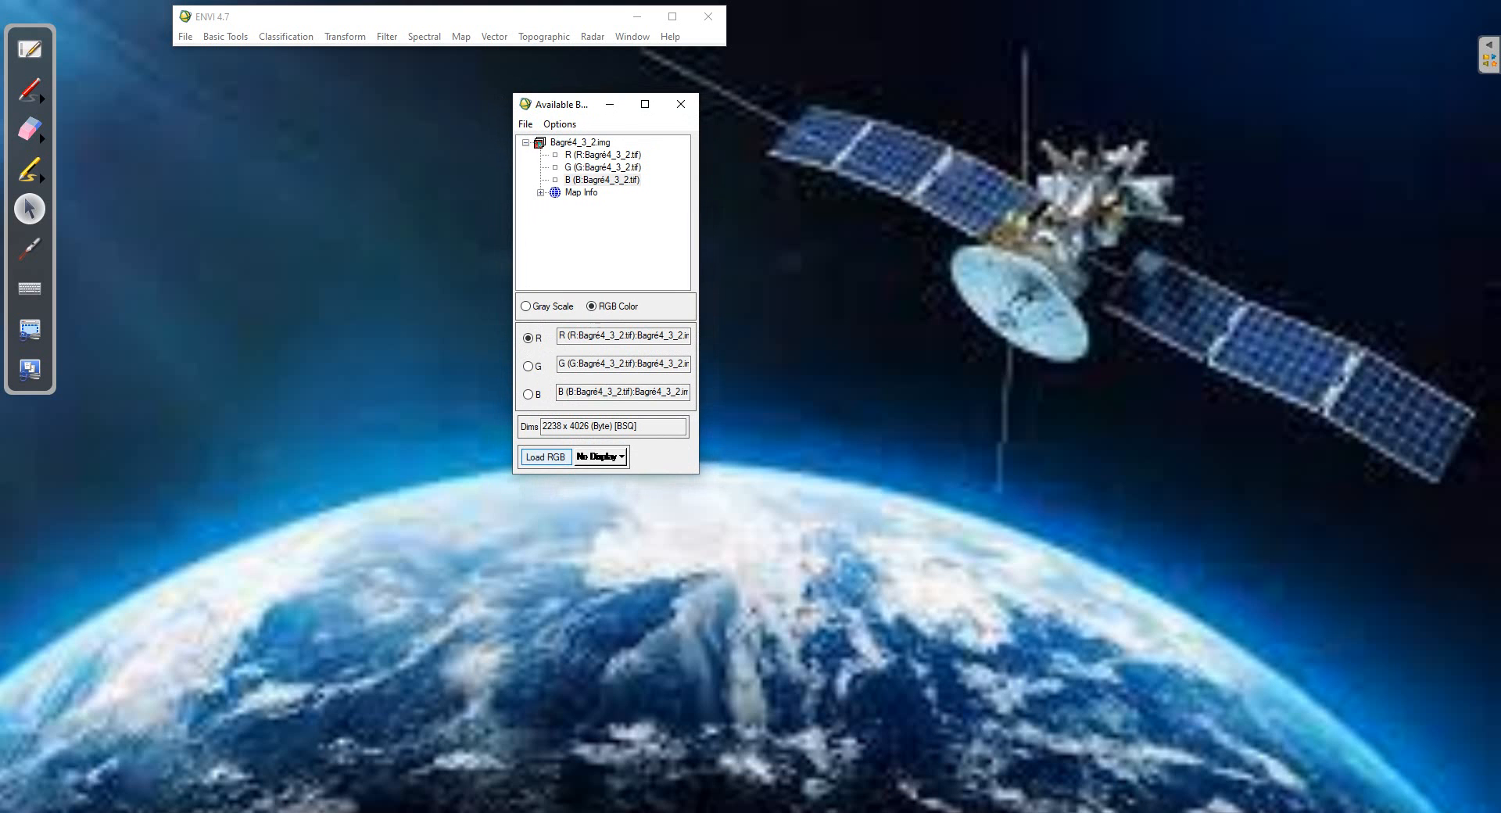
left_click(545, 457)
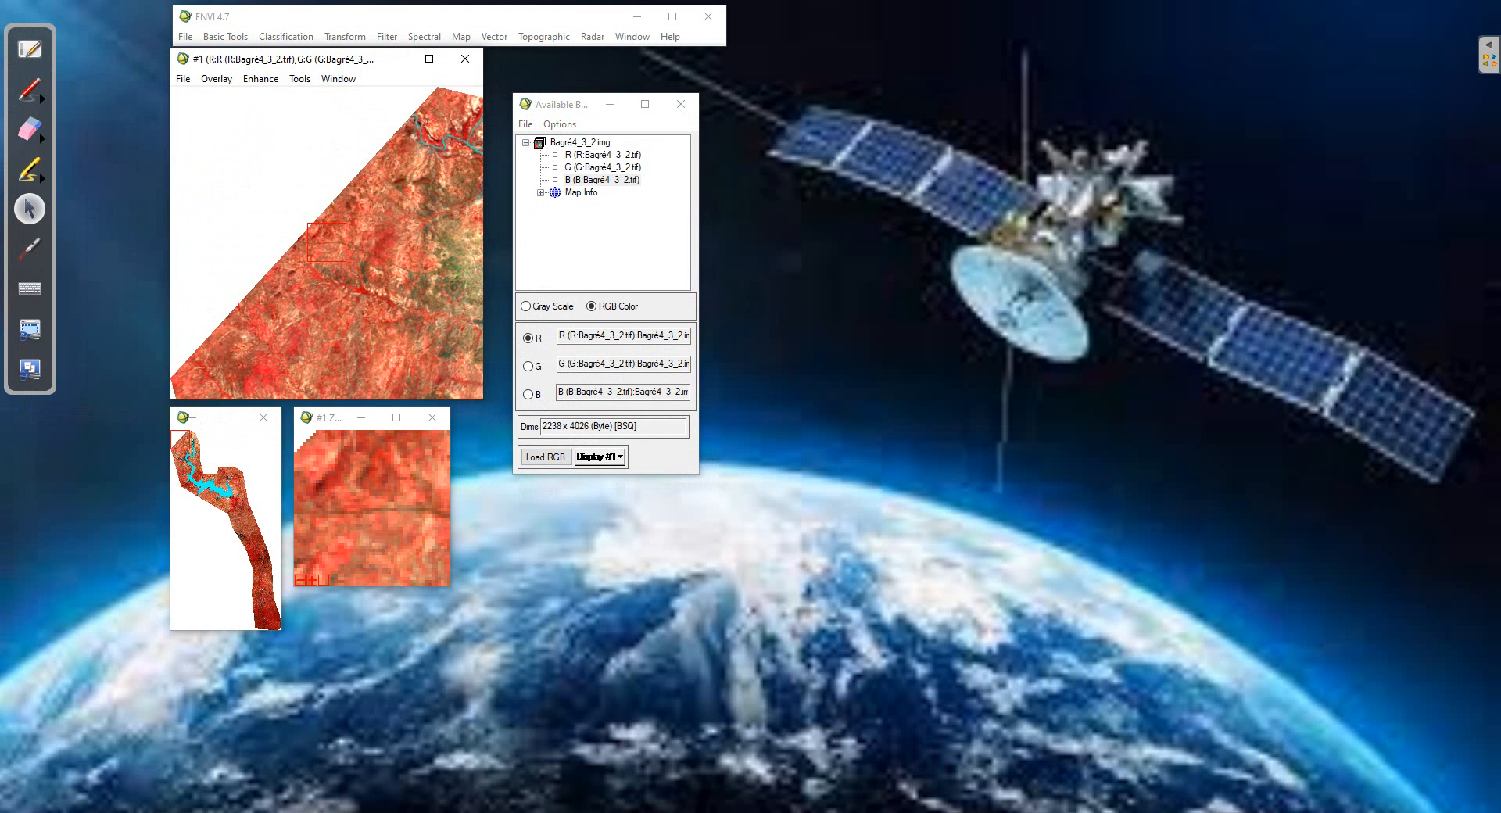
key("super+s")
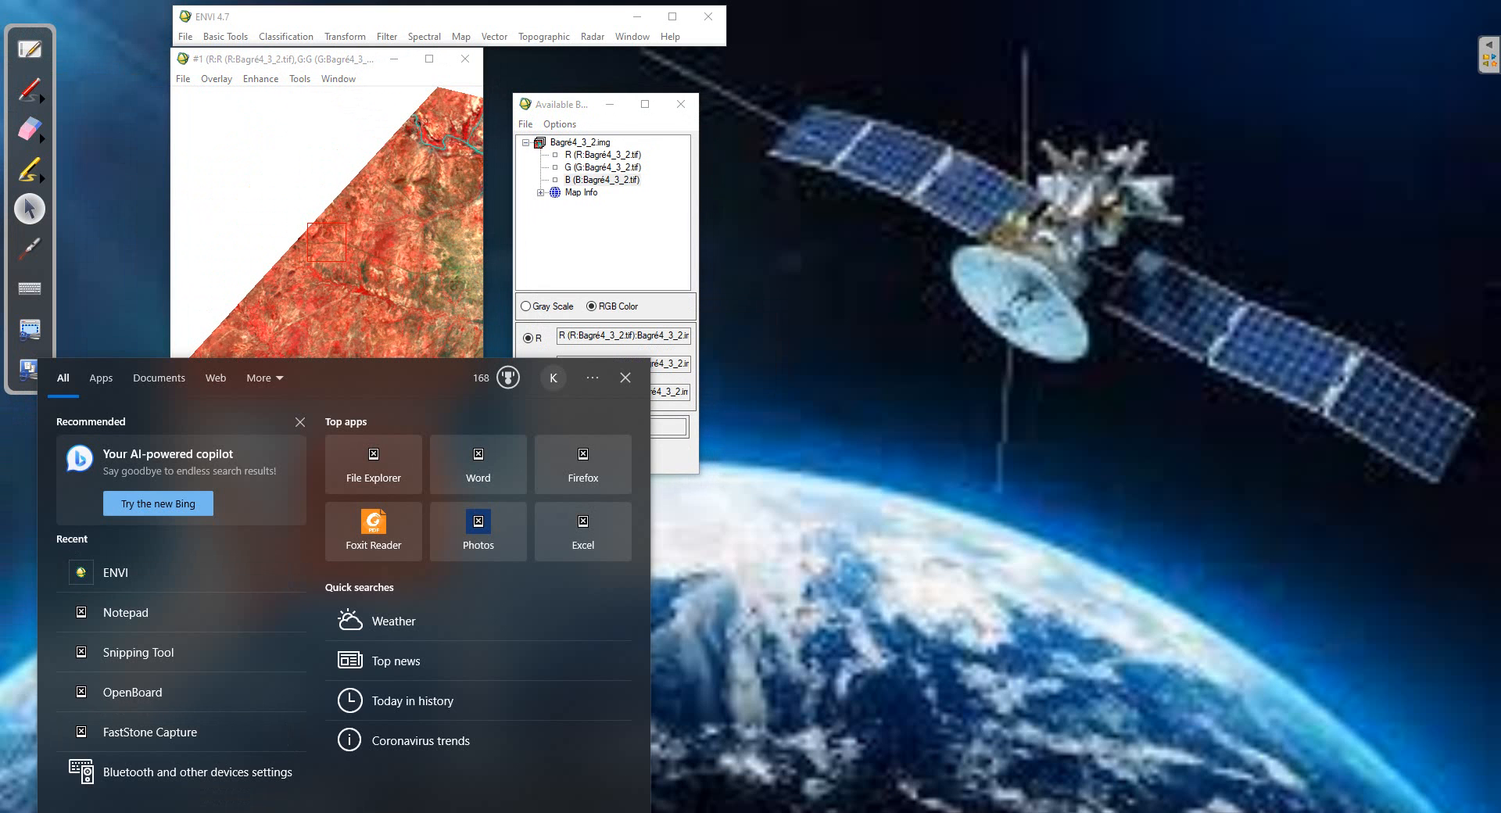
type("pr")
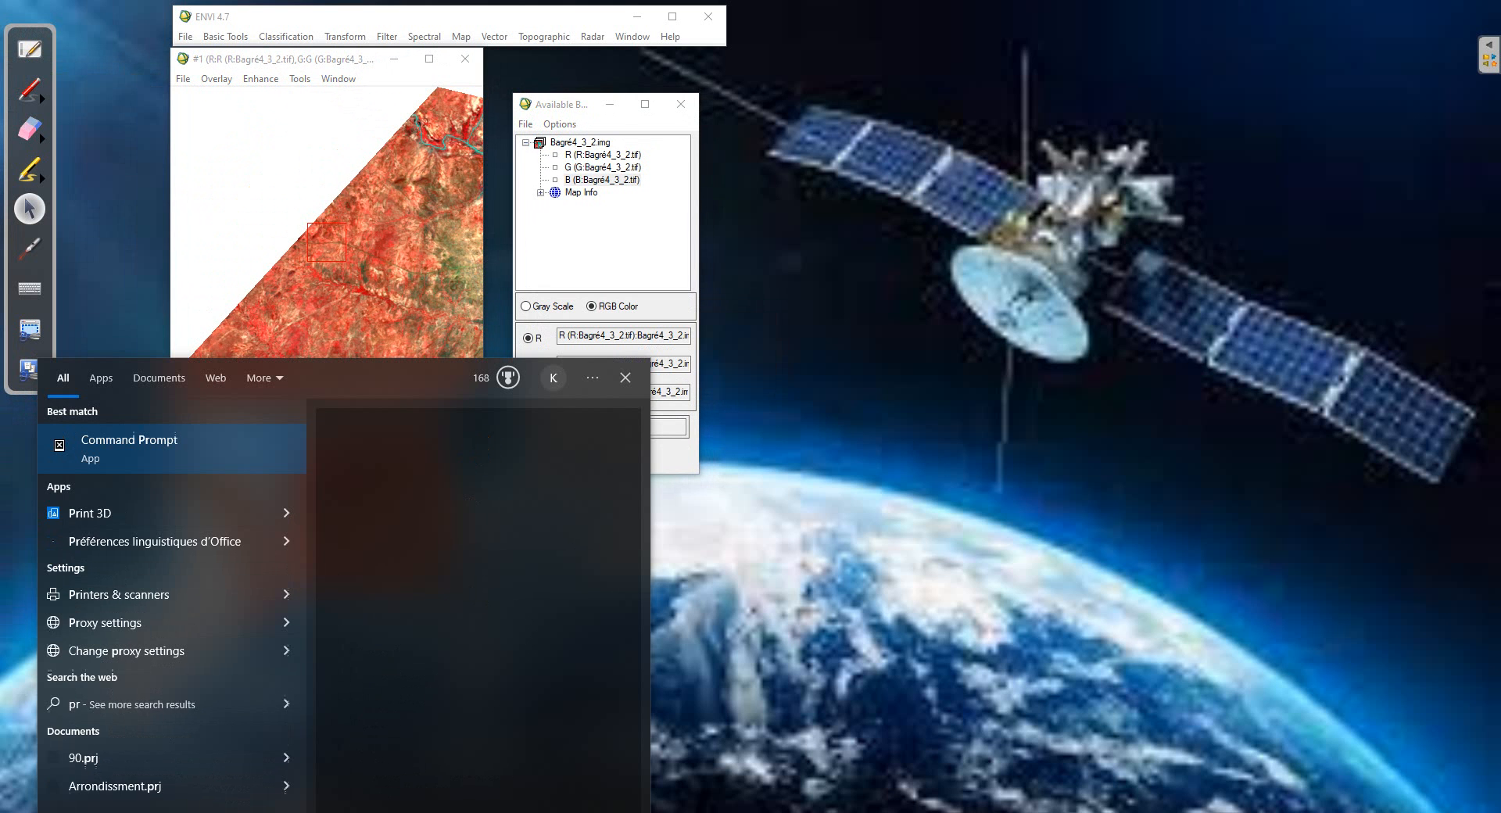
key("BackSpace")
key("BackSpace")
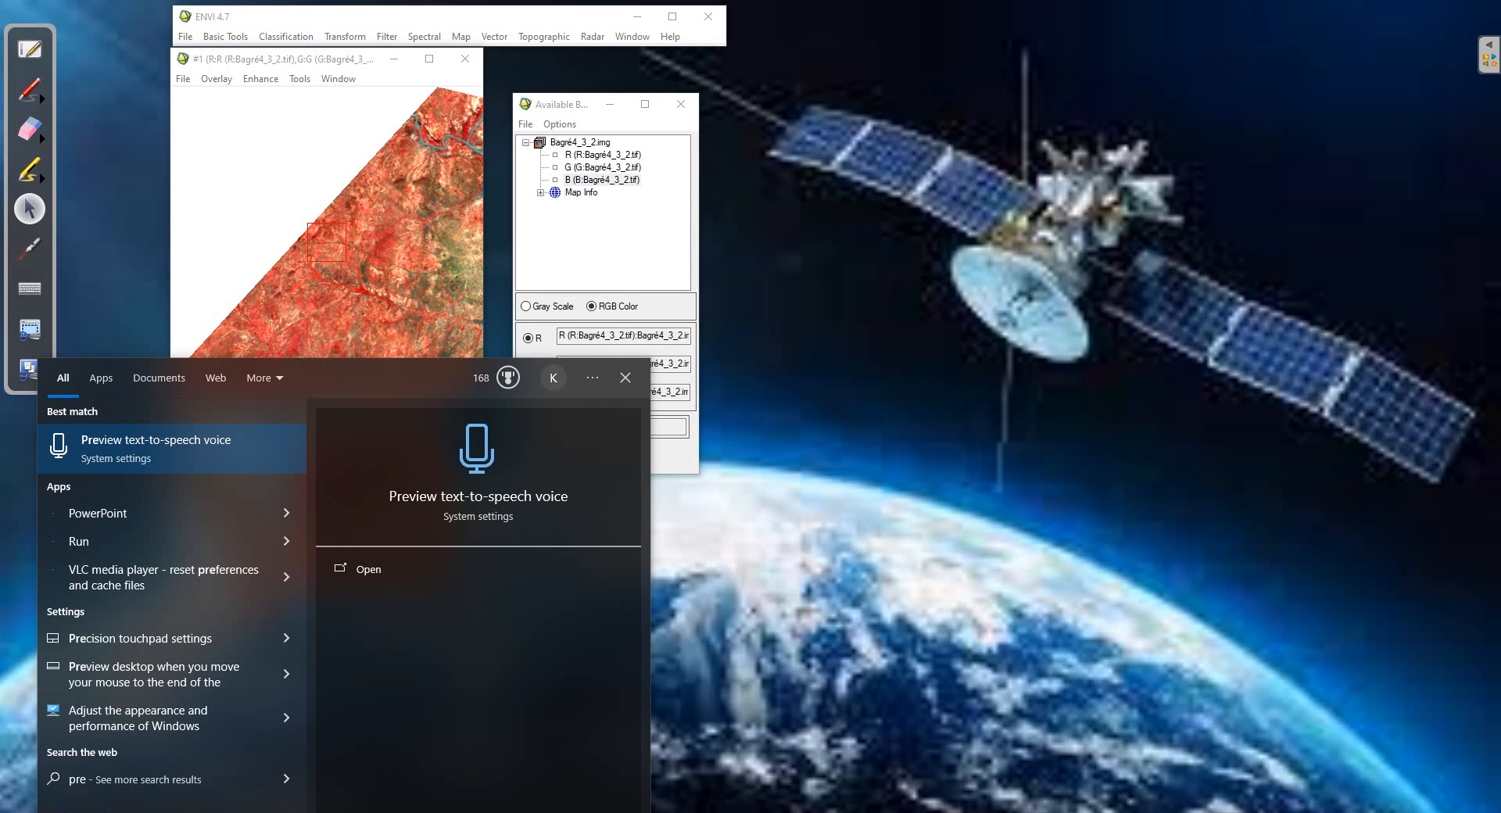
type("note")
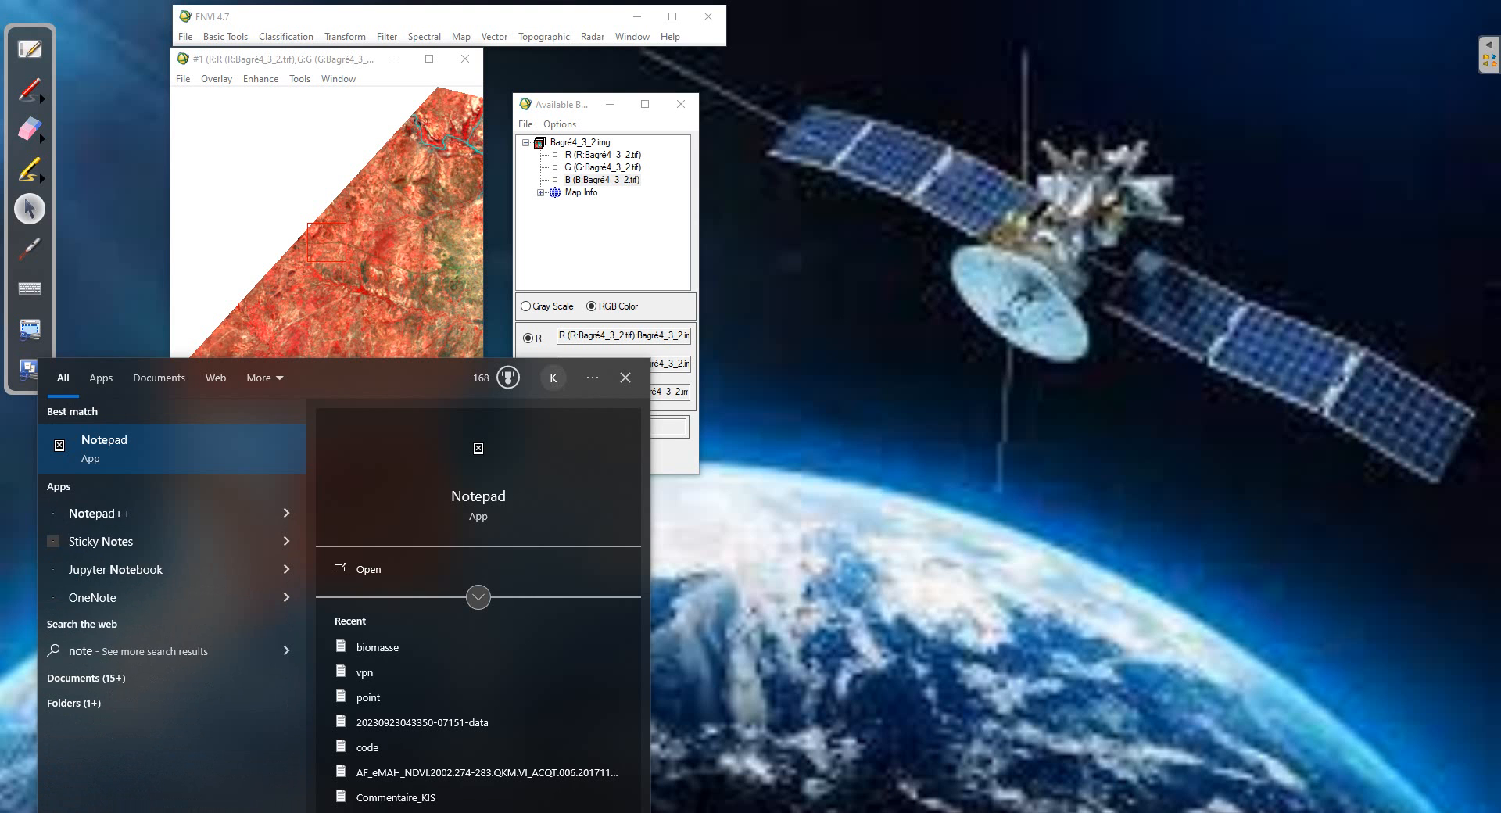
key("Return")
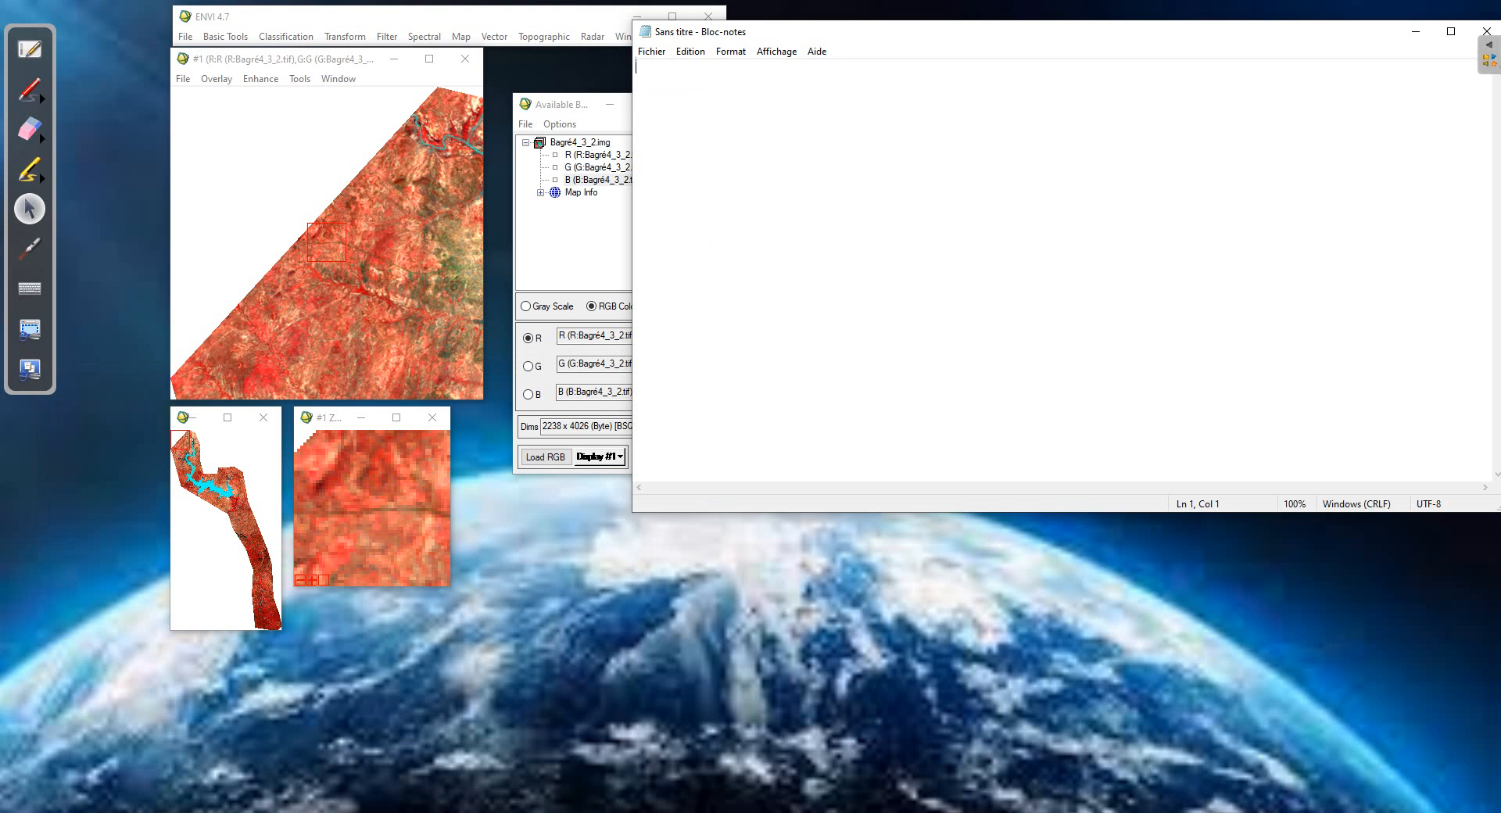
left_click(1486, 31)
Launch Notepad++ and decline the offered update
key("super")
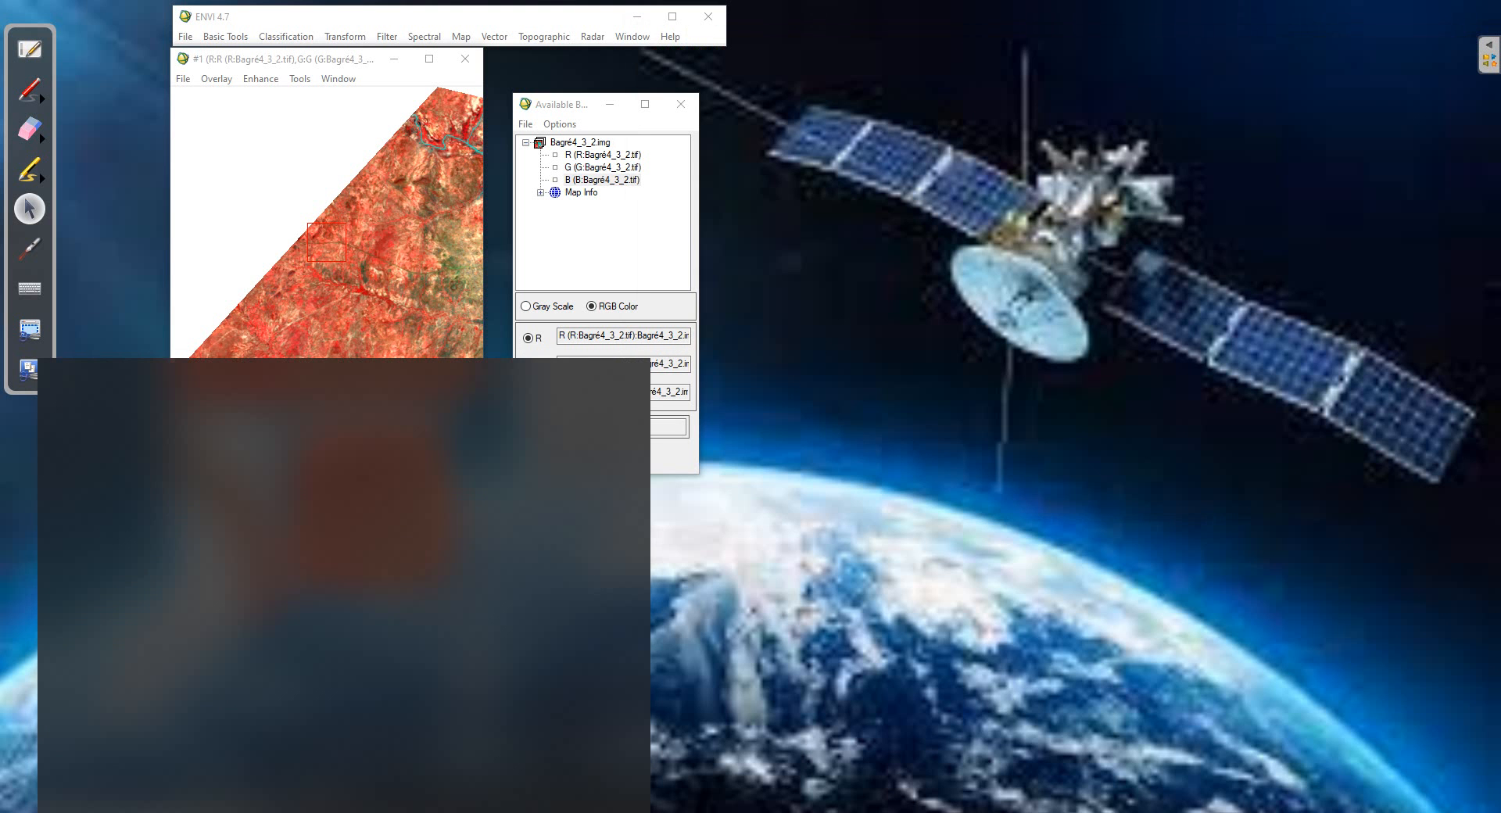
type("not")
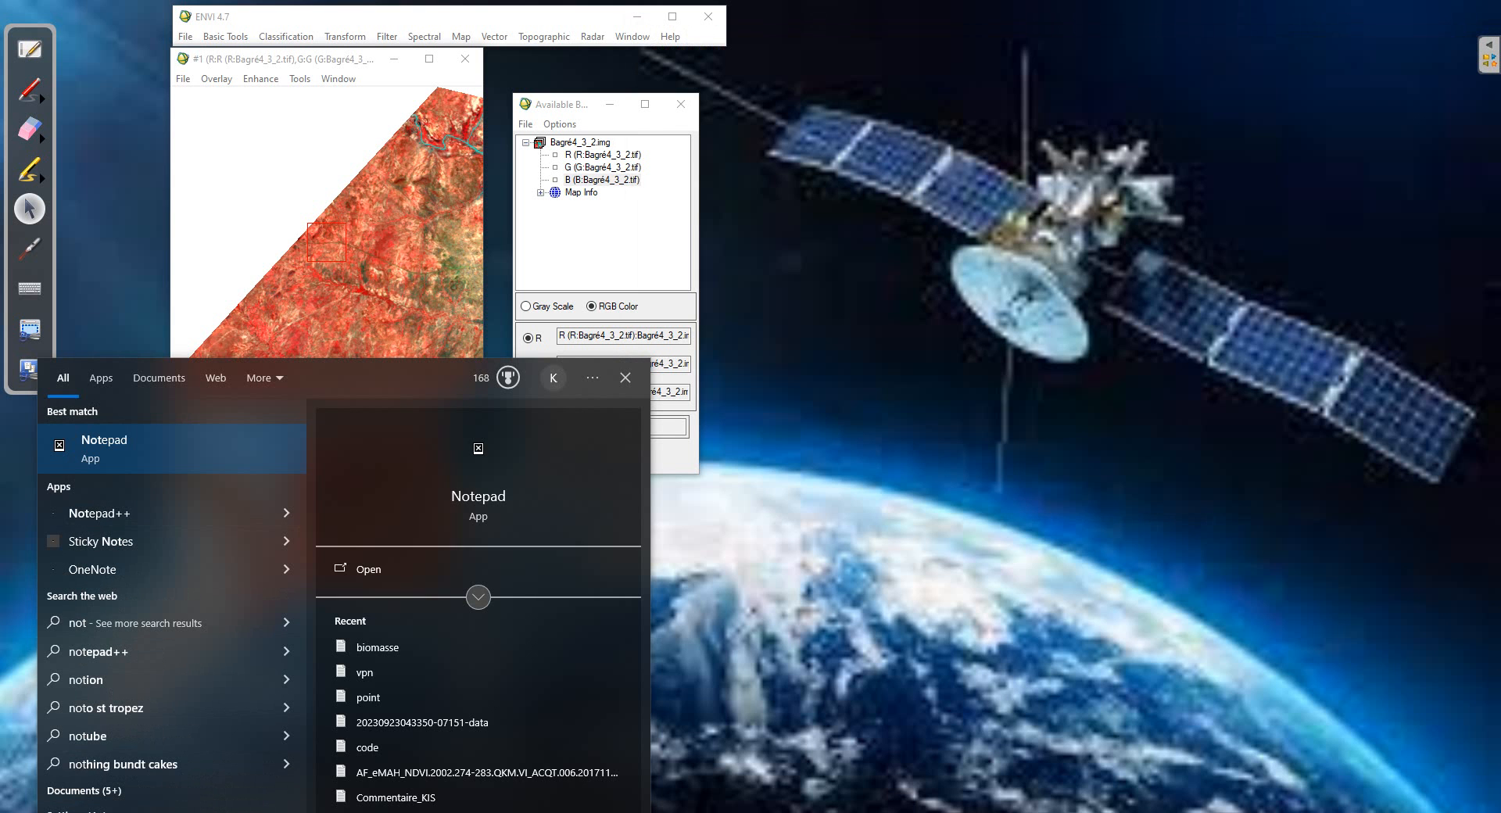
key("Down")
key("Down")
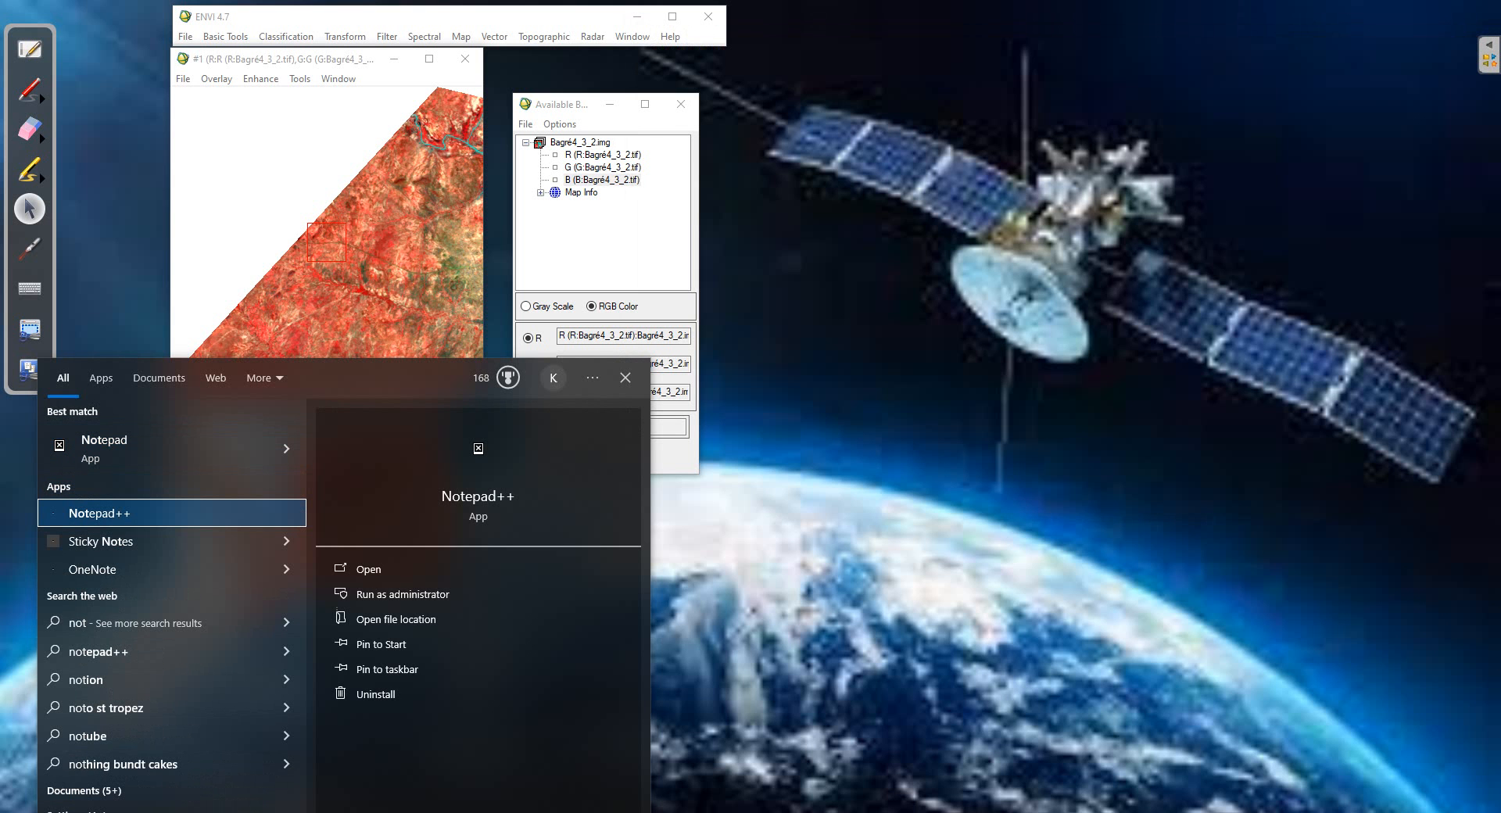
key("Return")
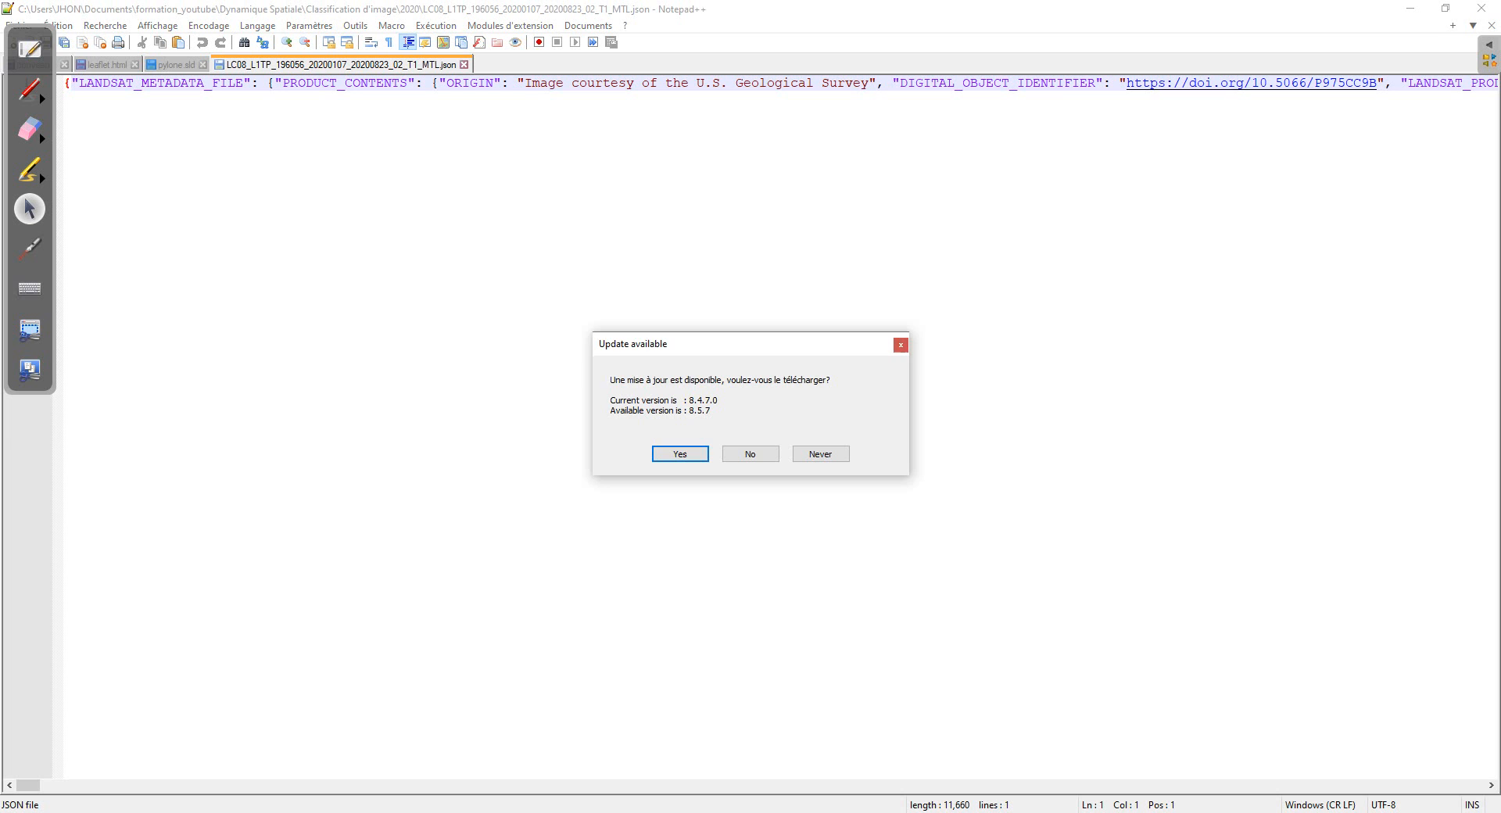
left_click(750, 454)
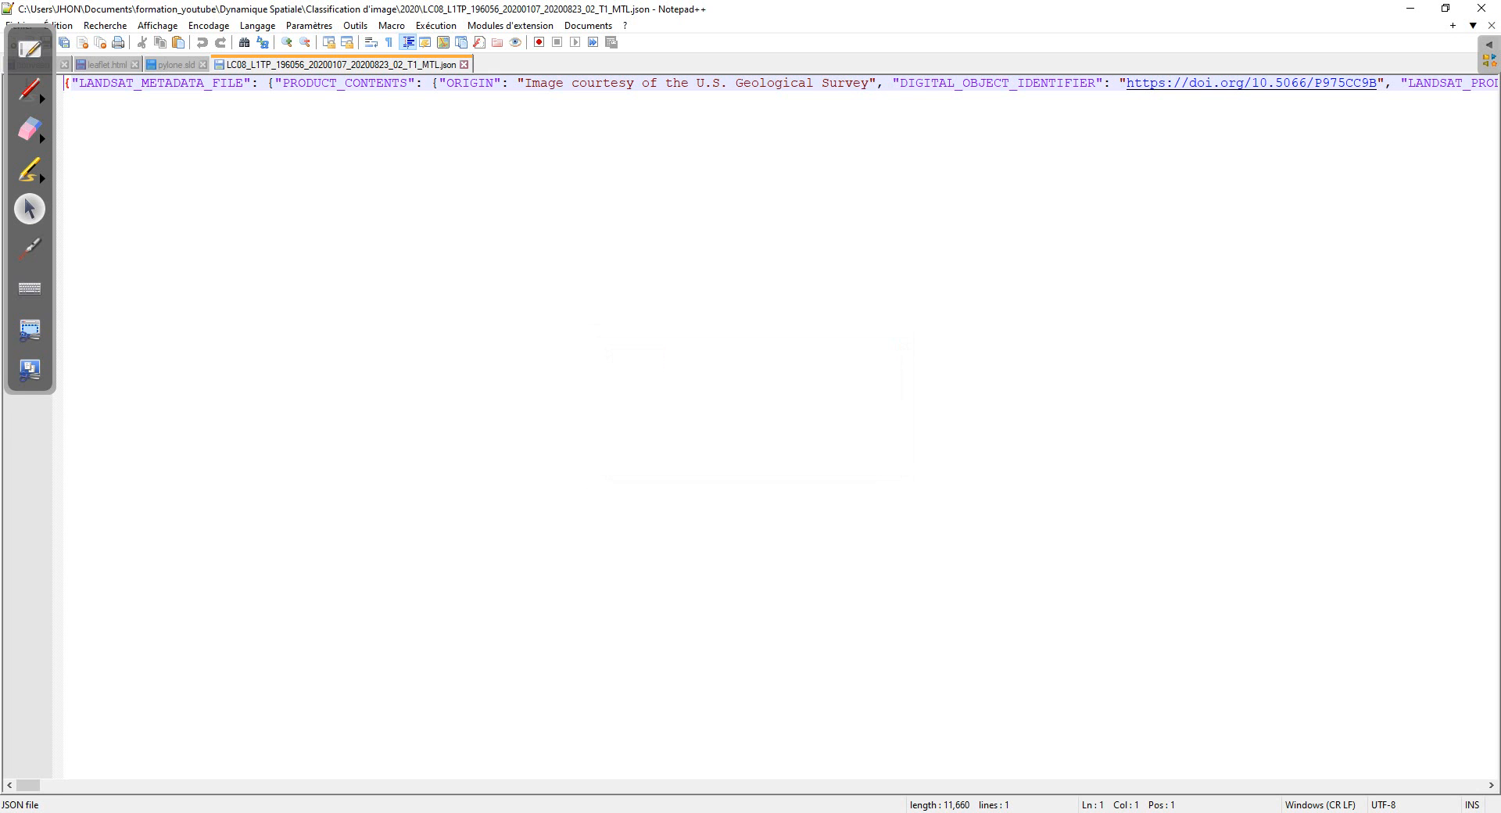
Close every open document, discarding the unsaved changes in leaflet.html and nouveau 1
left_click(465, 64)
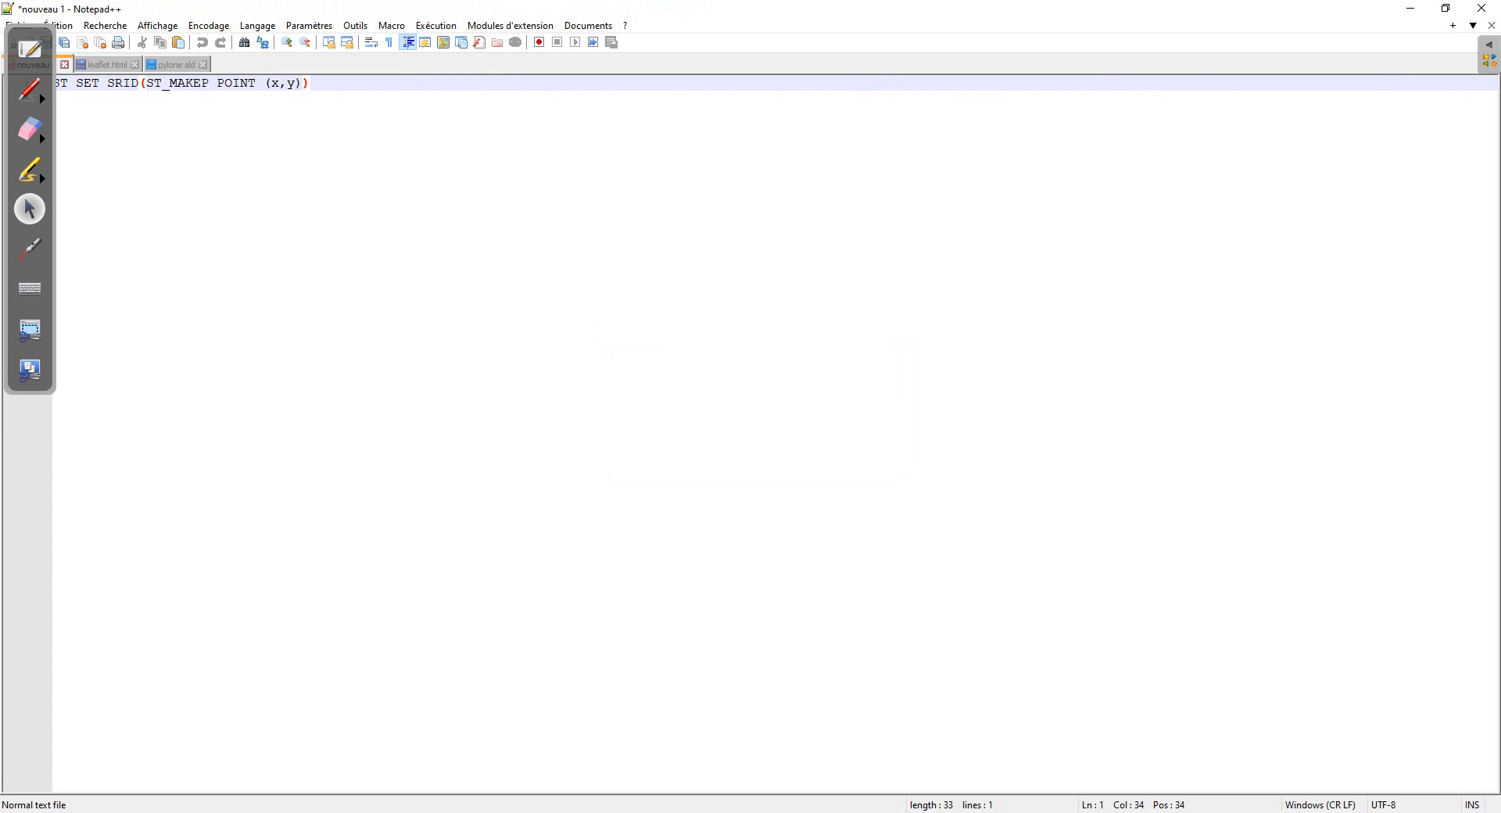
left_click(202, 65)
left_click(135, 65)
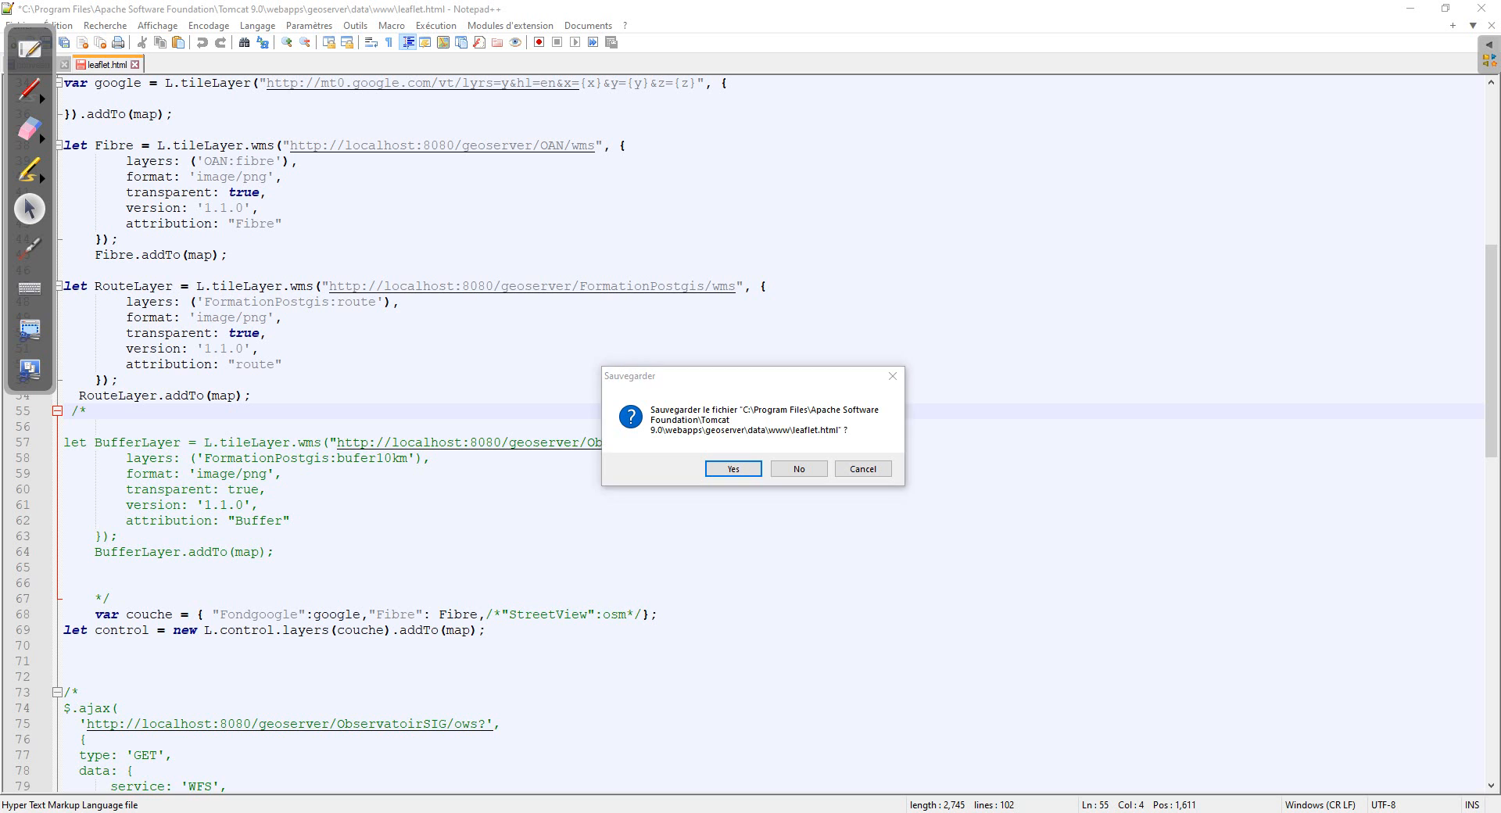
left_click(797, 469)
left_click(101, 42)
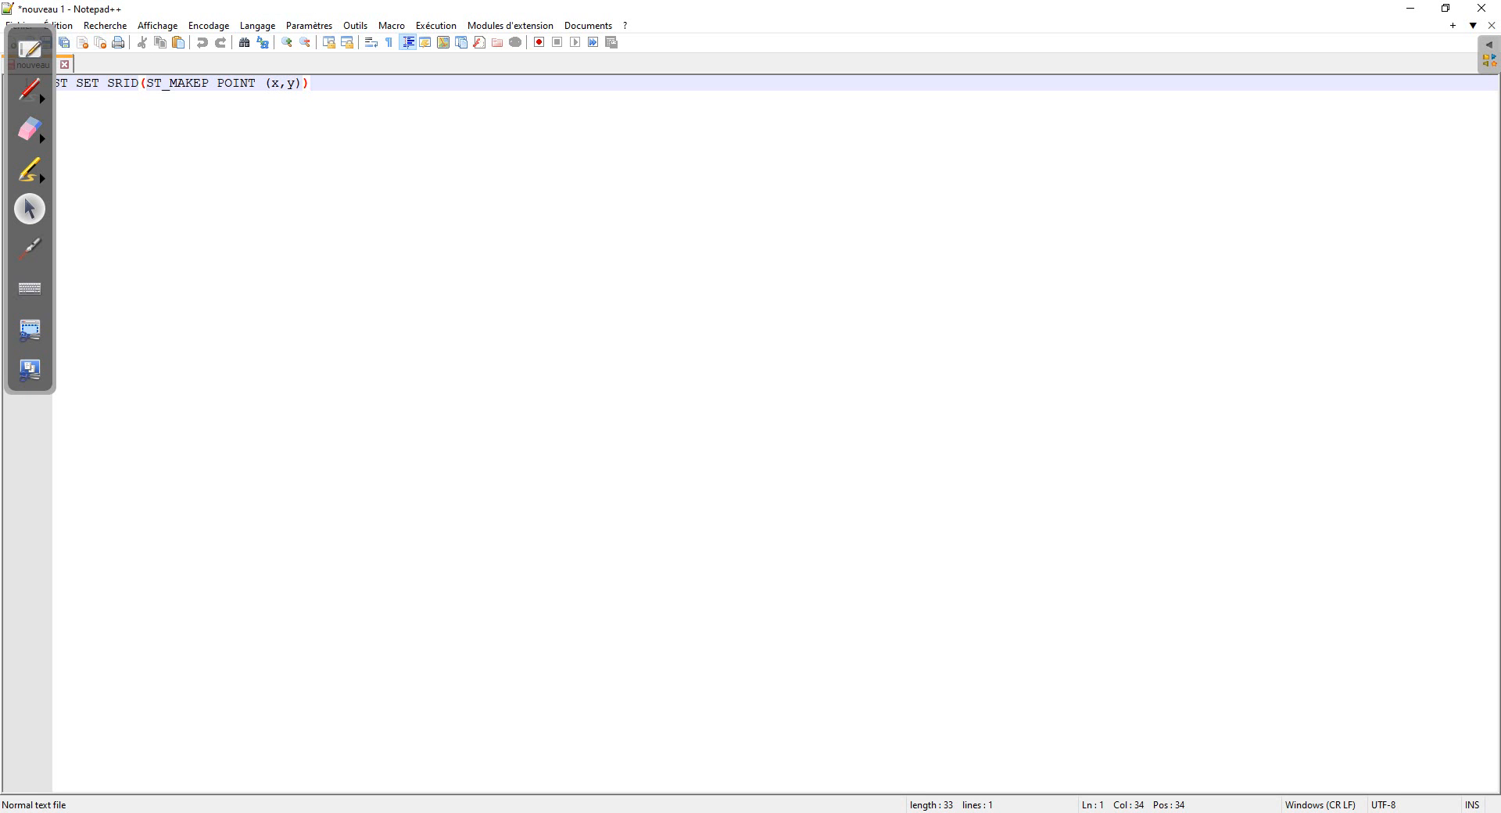
left_click(757, 466)
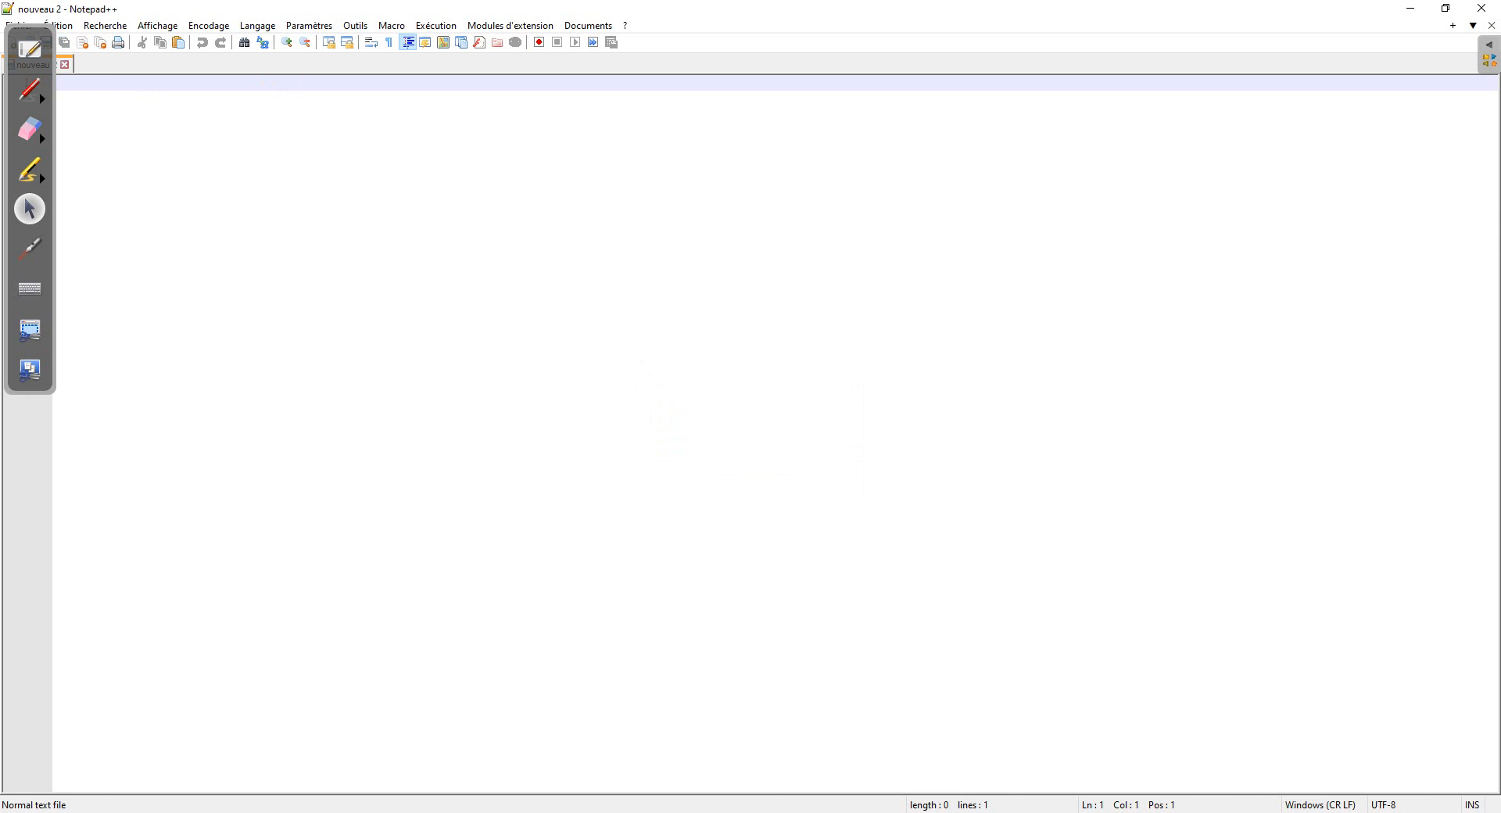
Restore the blank note's window to a smaller size, widen it and place it on the desktop clear of the ENVI windows
left_click(1446, 9)
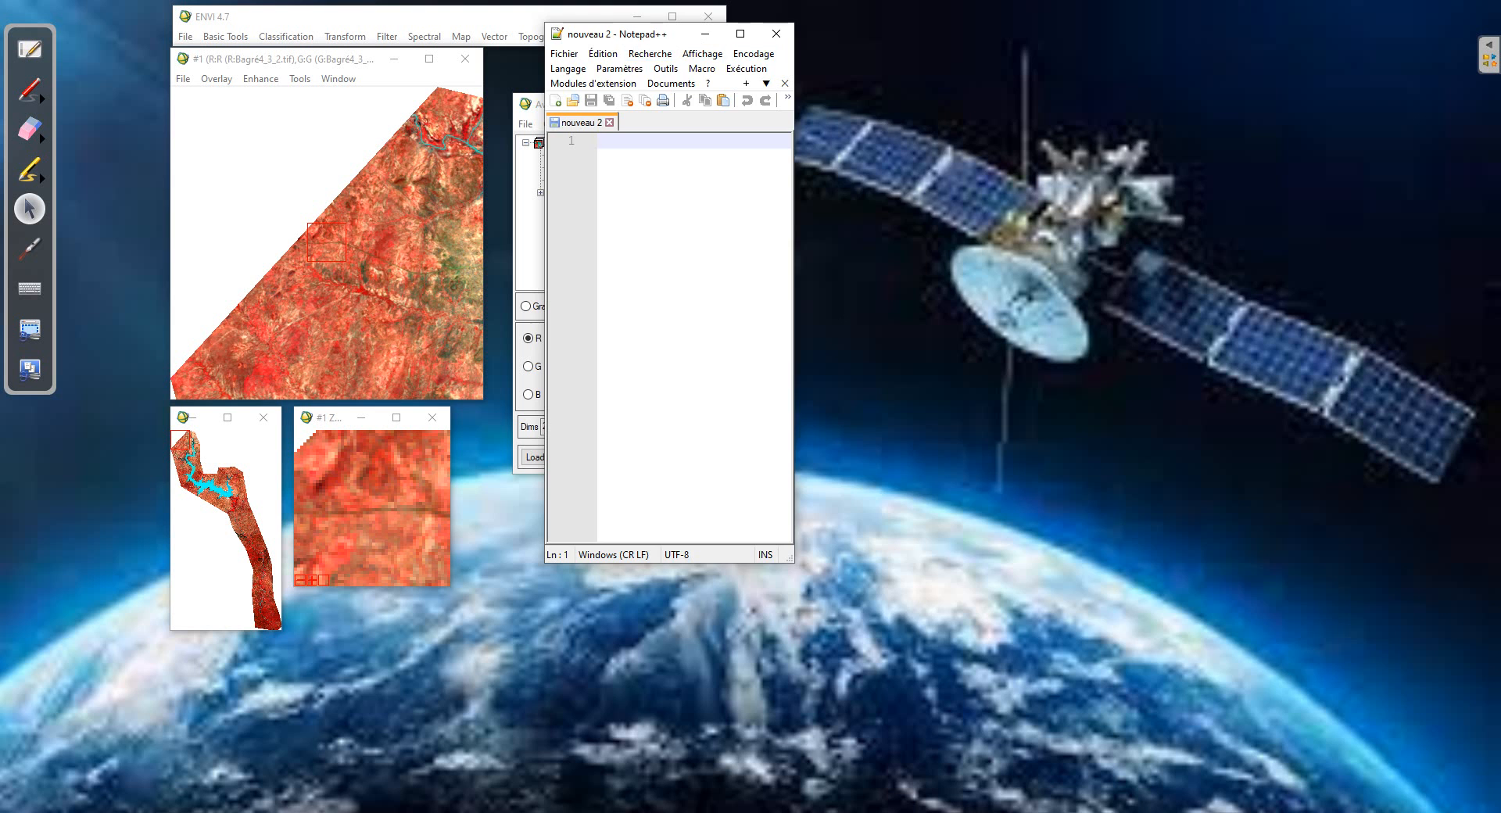
left_click_drag(677, 31, 1234, 152)
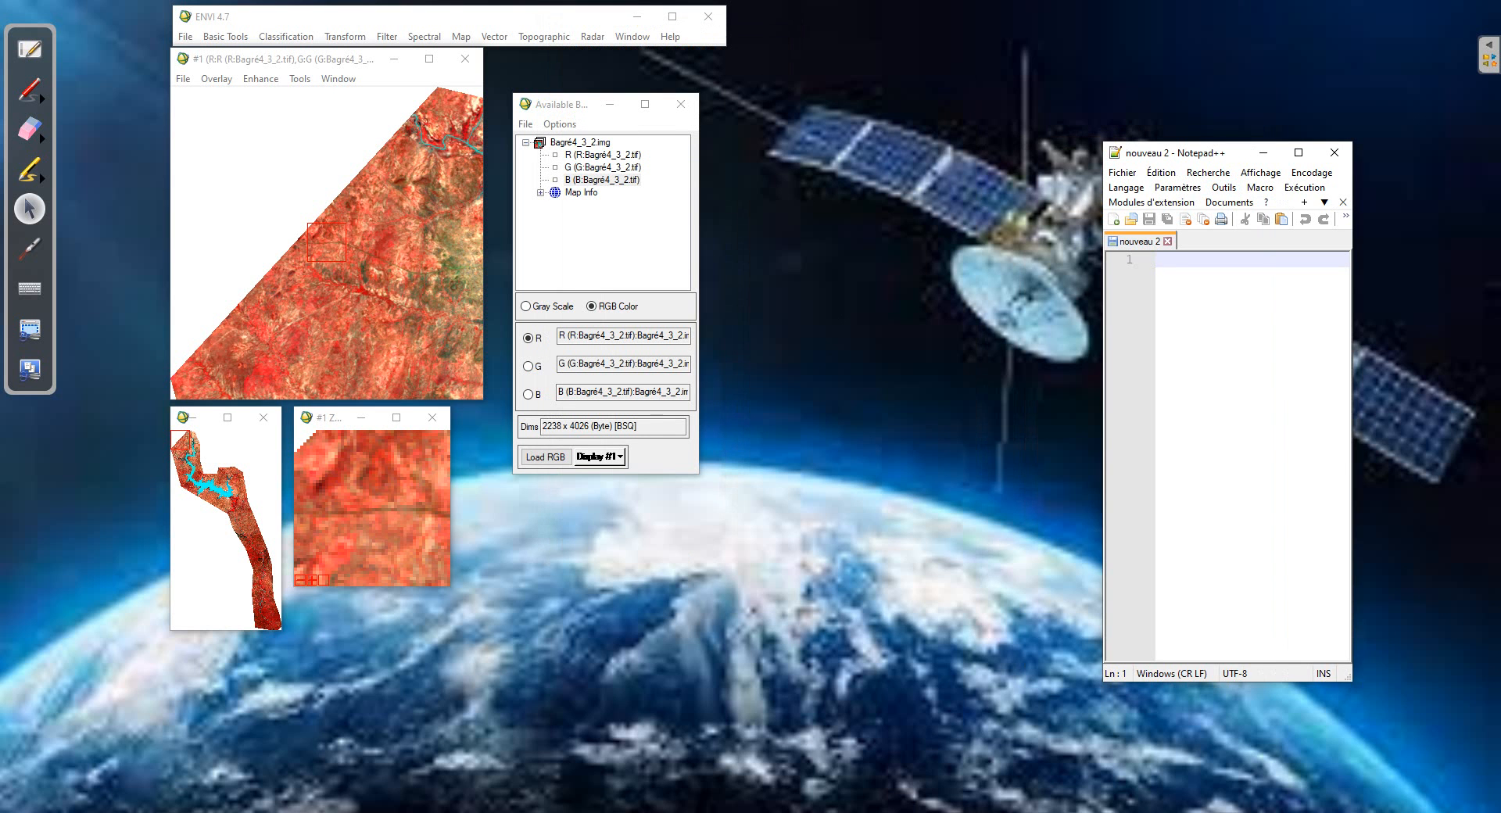
left_click_drag(1352, 413, 1496, 412)
left_click_drag(1304, 153, 1097, 85)
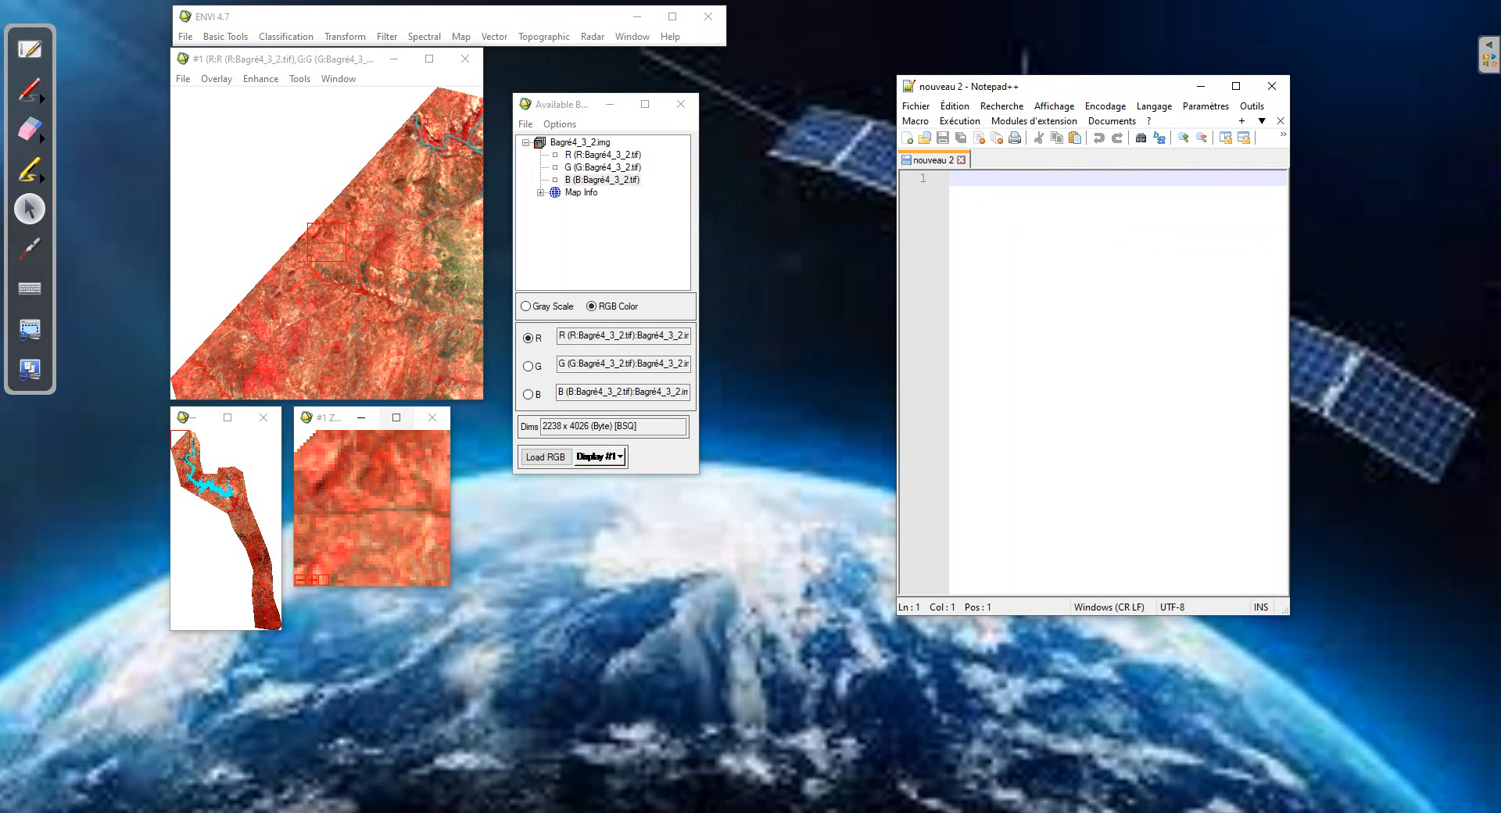
Show the Bagré reservoir in the image display and list Water body, Vegetation area and Bear sol on separate lines of the note
left_click_drag(225, 494, 234, 499)
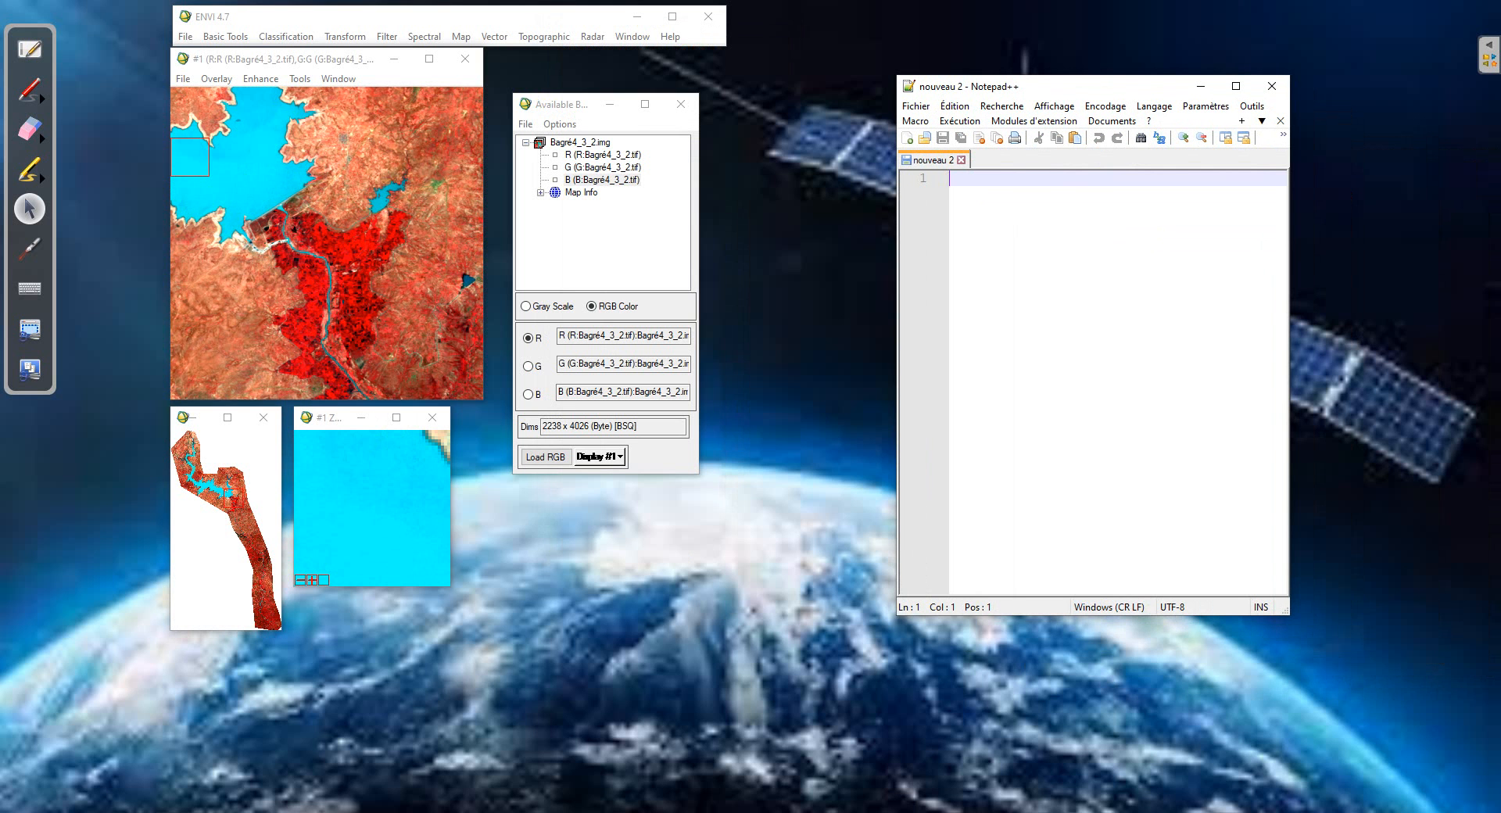
type("Water bod")
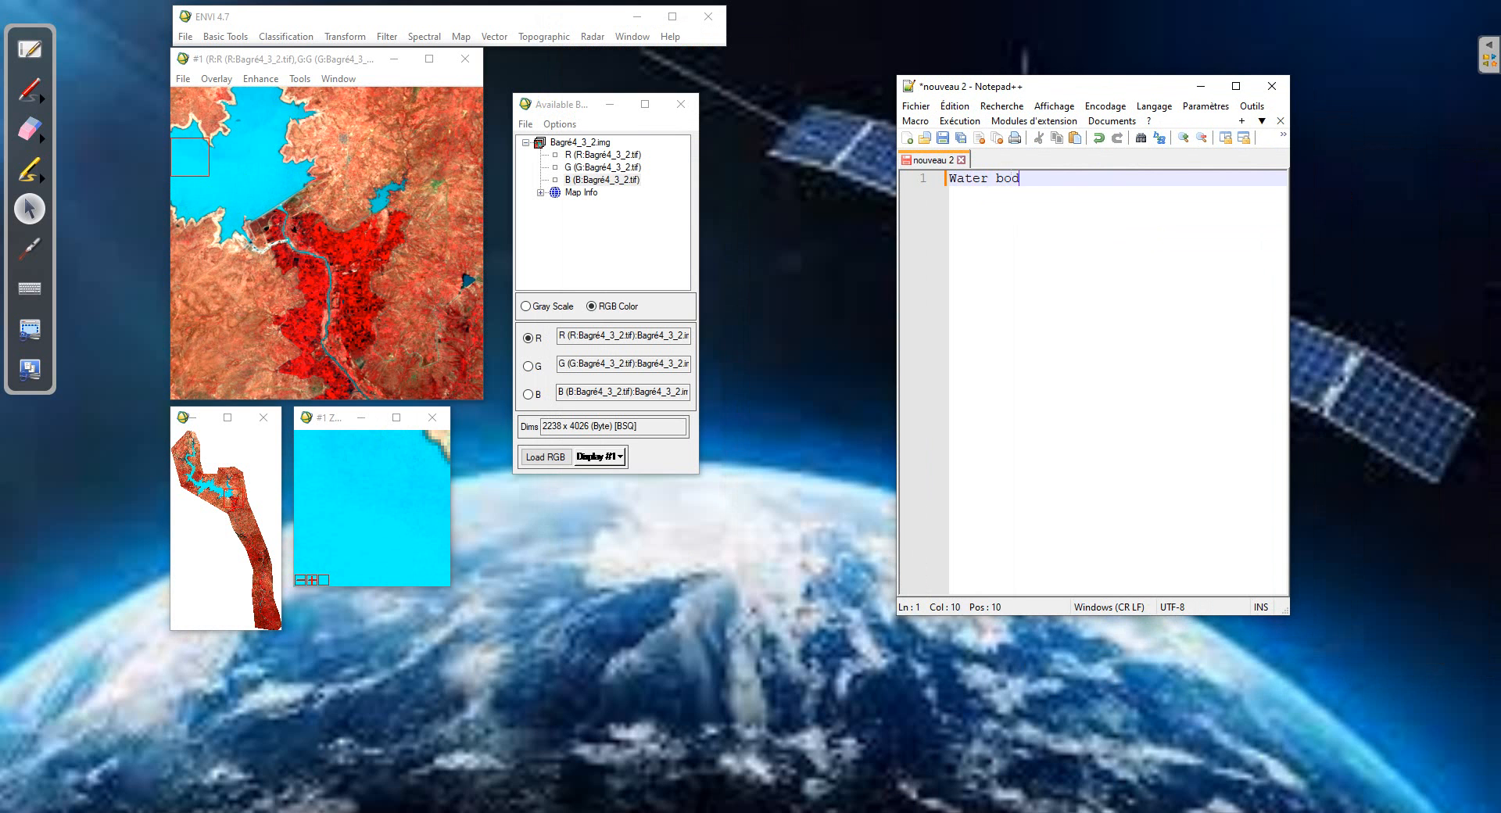
type("y")
key("Return")
type("V")
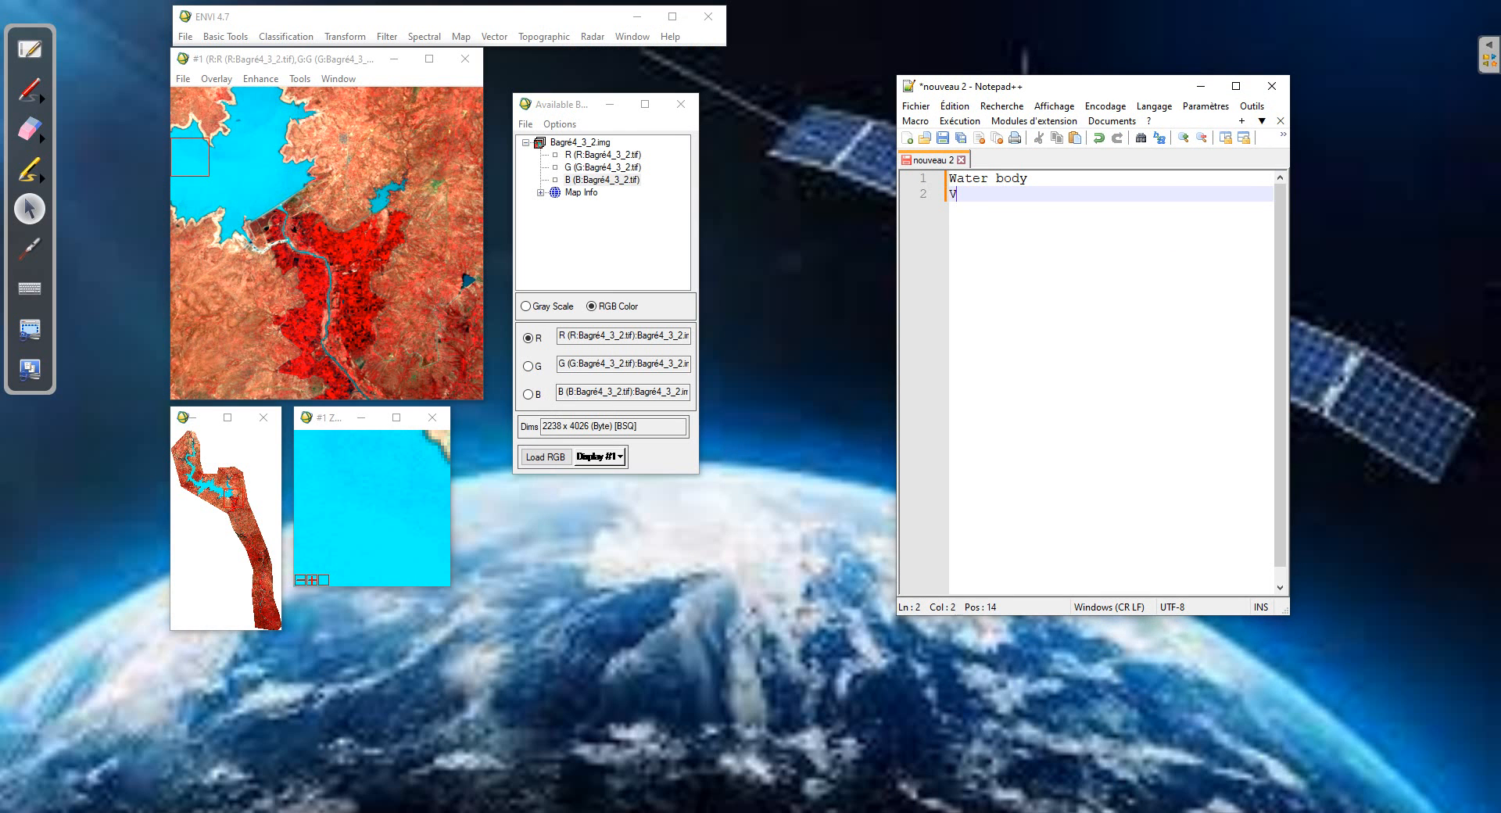
type("egetation area")
key("Return")
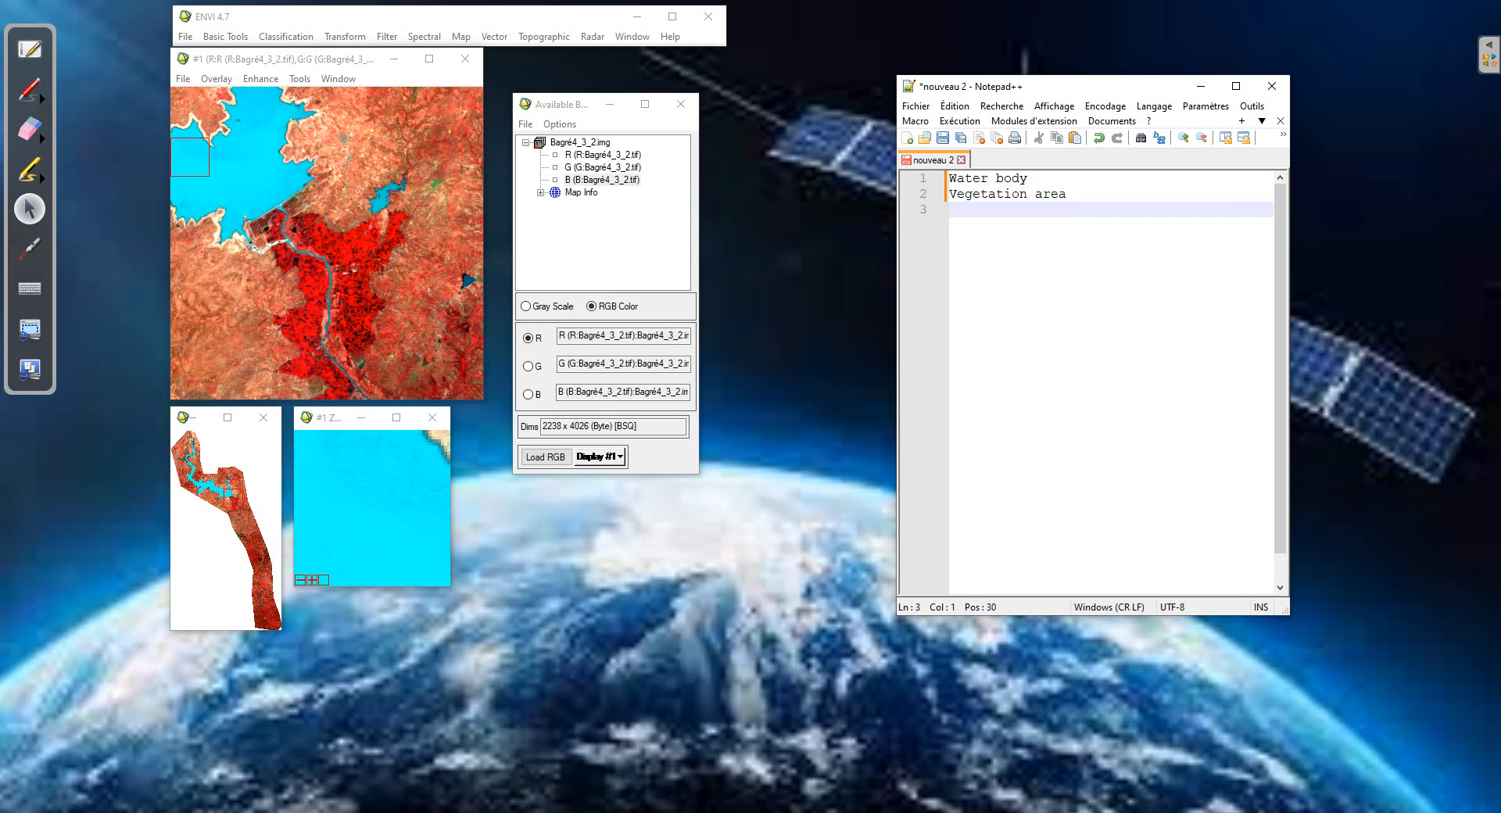
type("Bear sol")
Examine the water, vegetation and bare soil areas around the reservoir and along the river in the RGB display
left_click_drag(260, 161, 260, 188)
left_click_drag(233, 498, 223, 500)
left_click(462, 262)
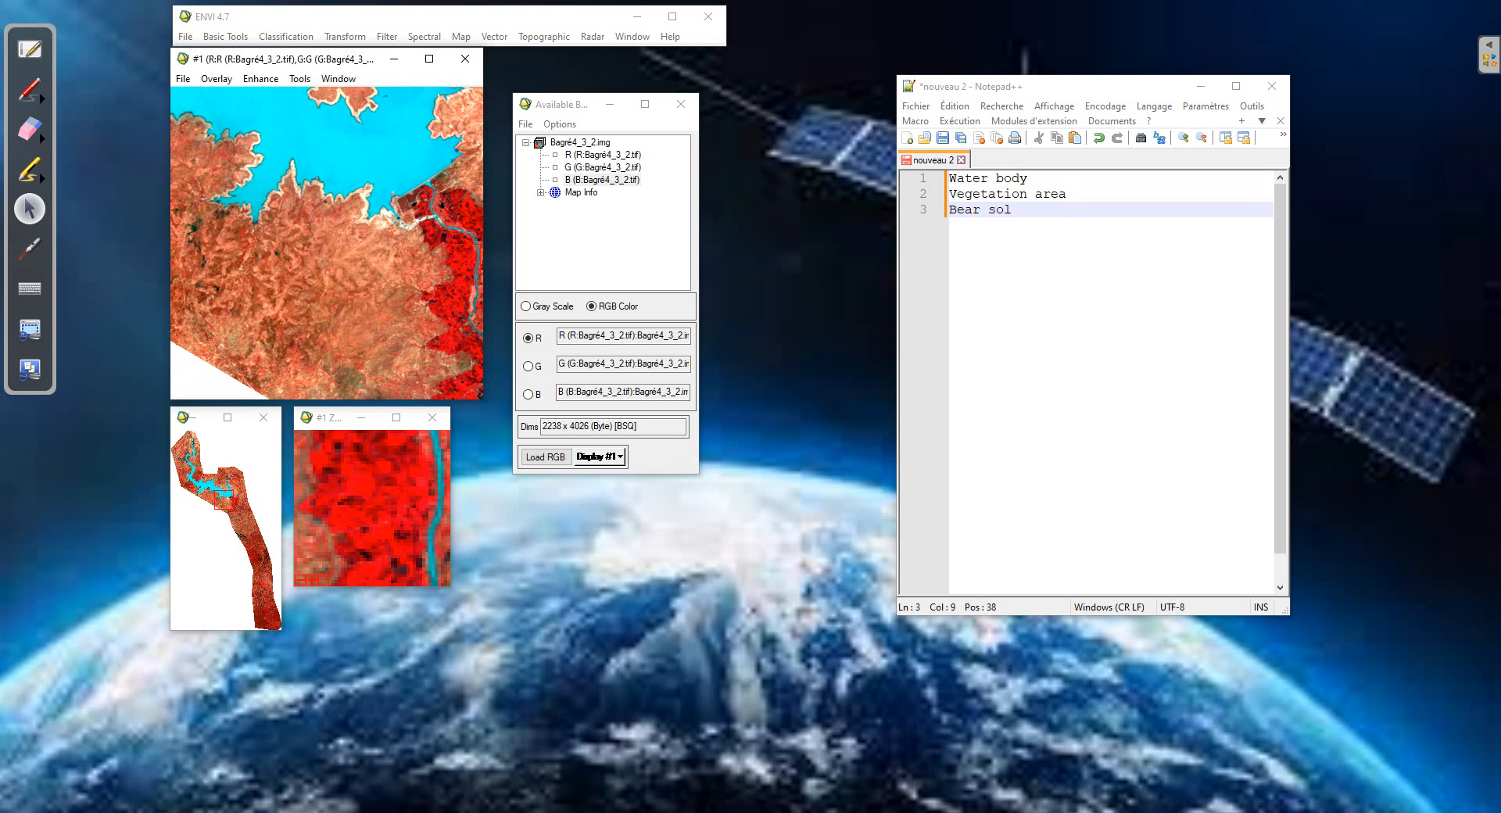
left_click(237, 516)
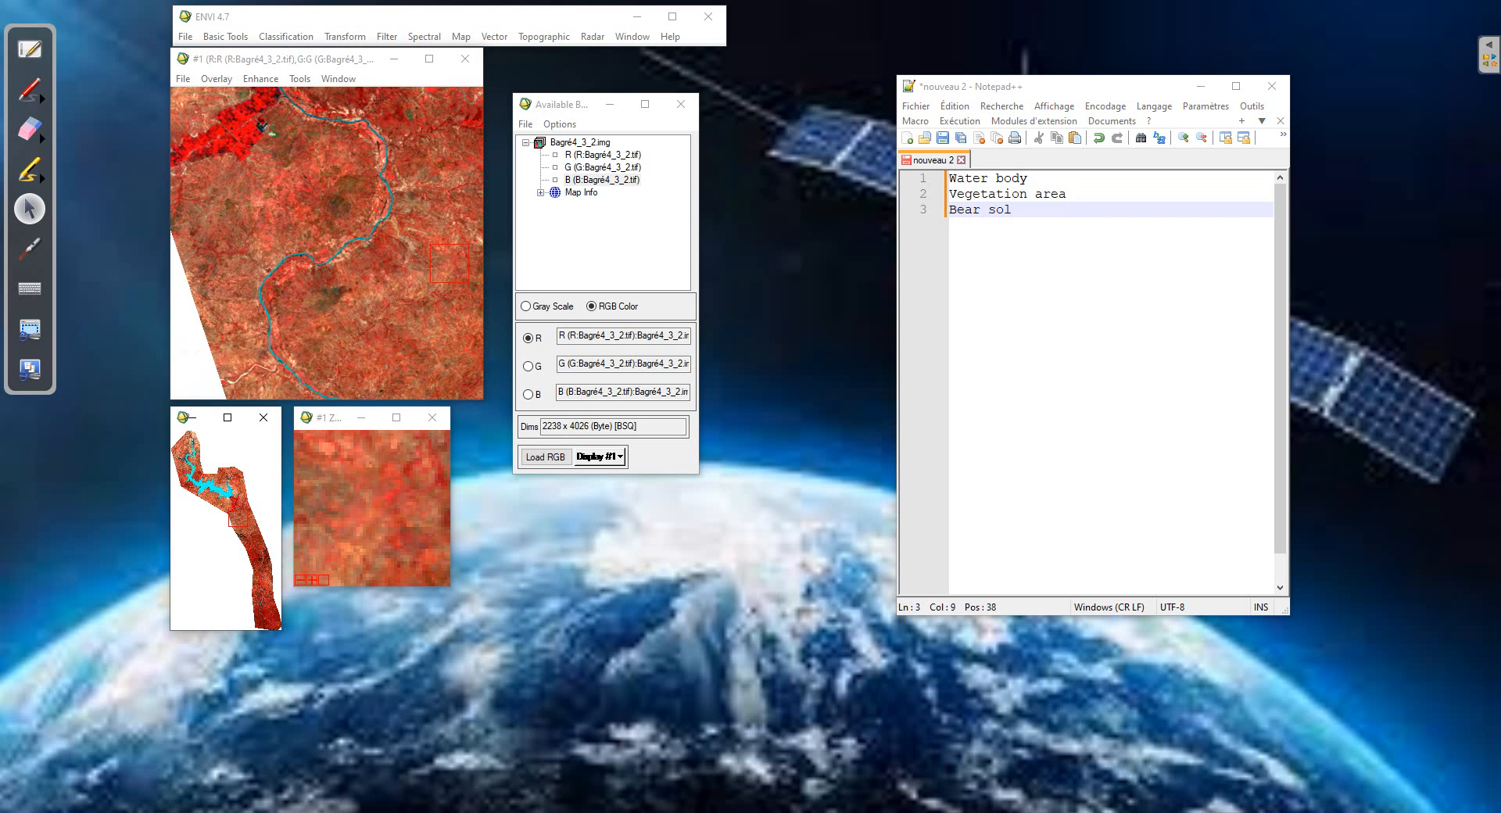
left_click_drag(238, 516, 225, 491)
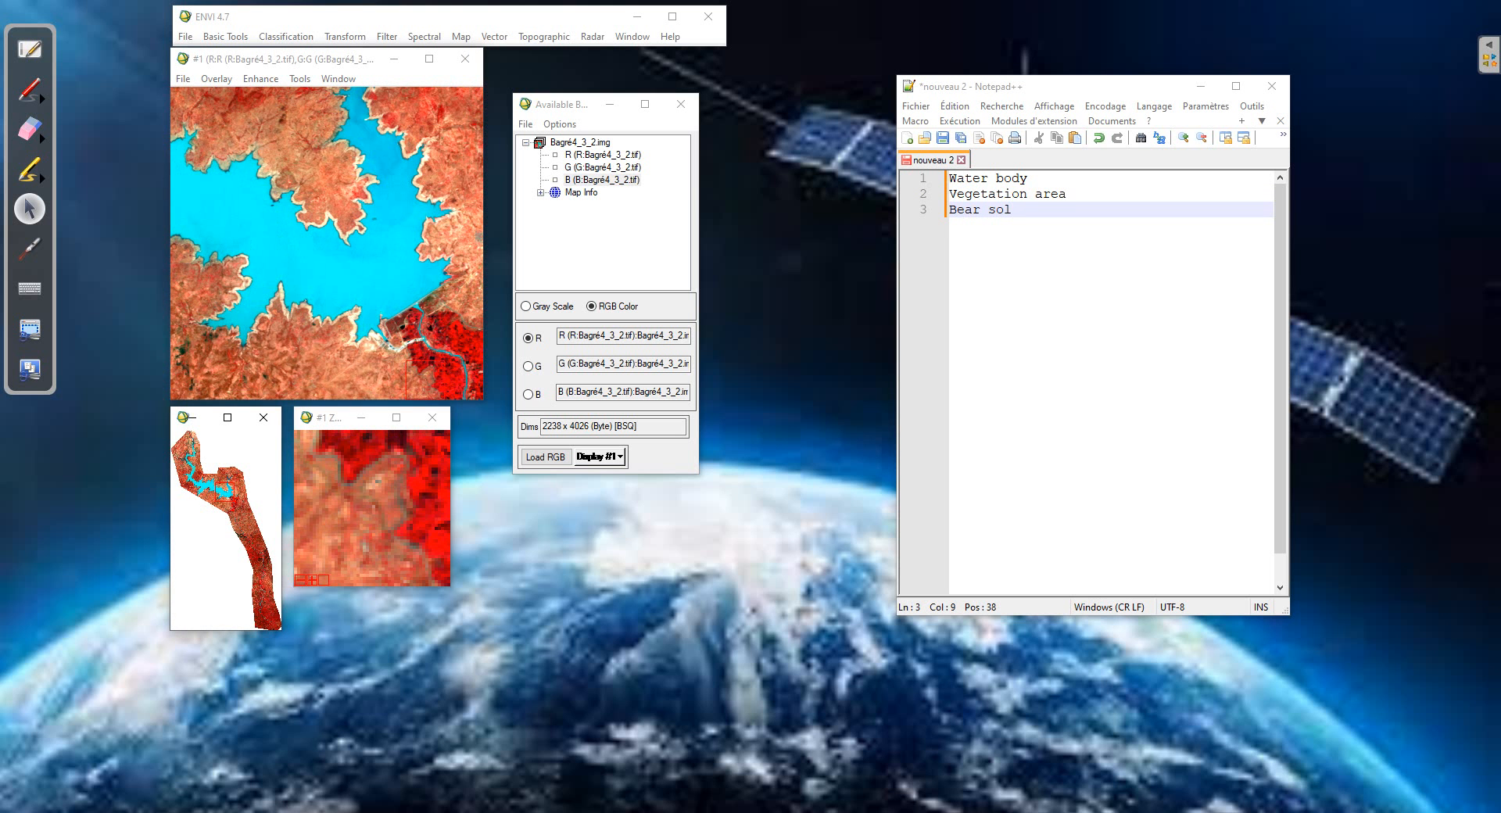
left_click(388, 243)
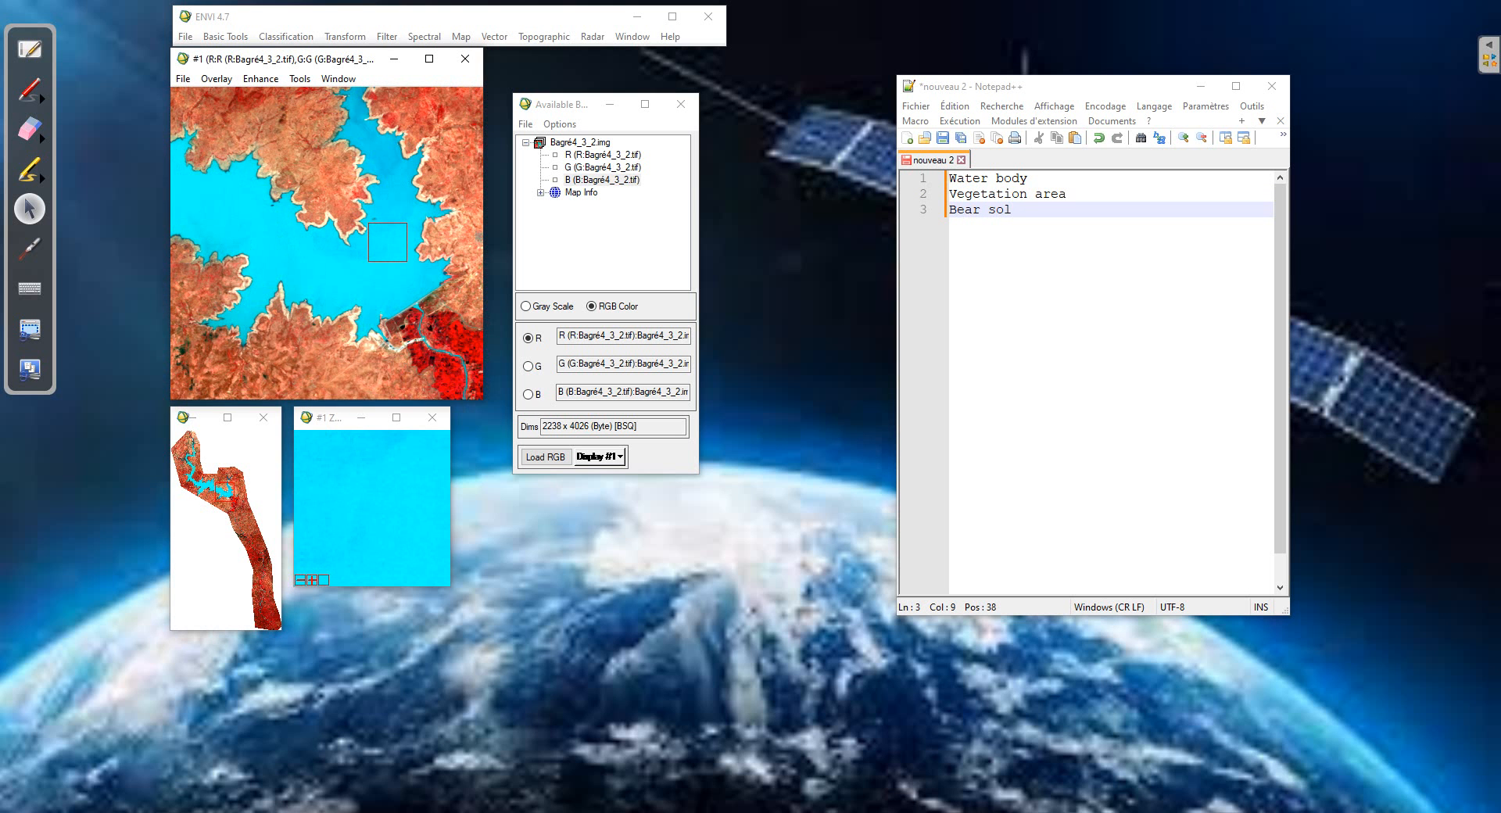
Enlarge the note's text and widen its window for readability
left_click(950, 179)
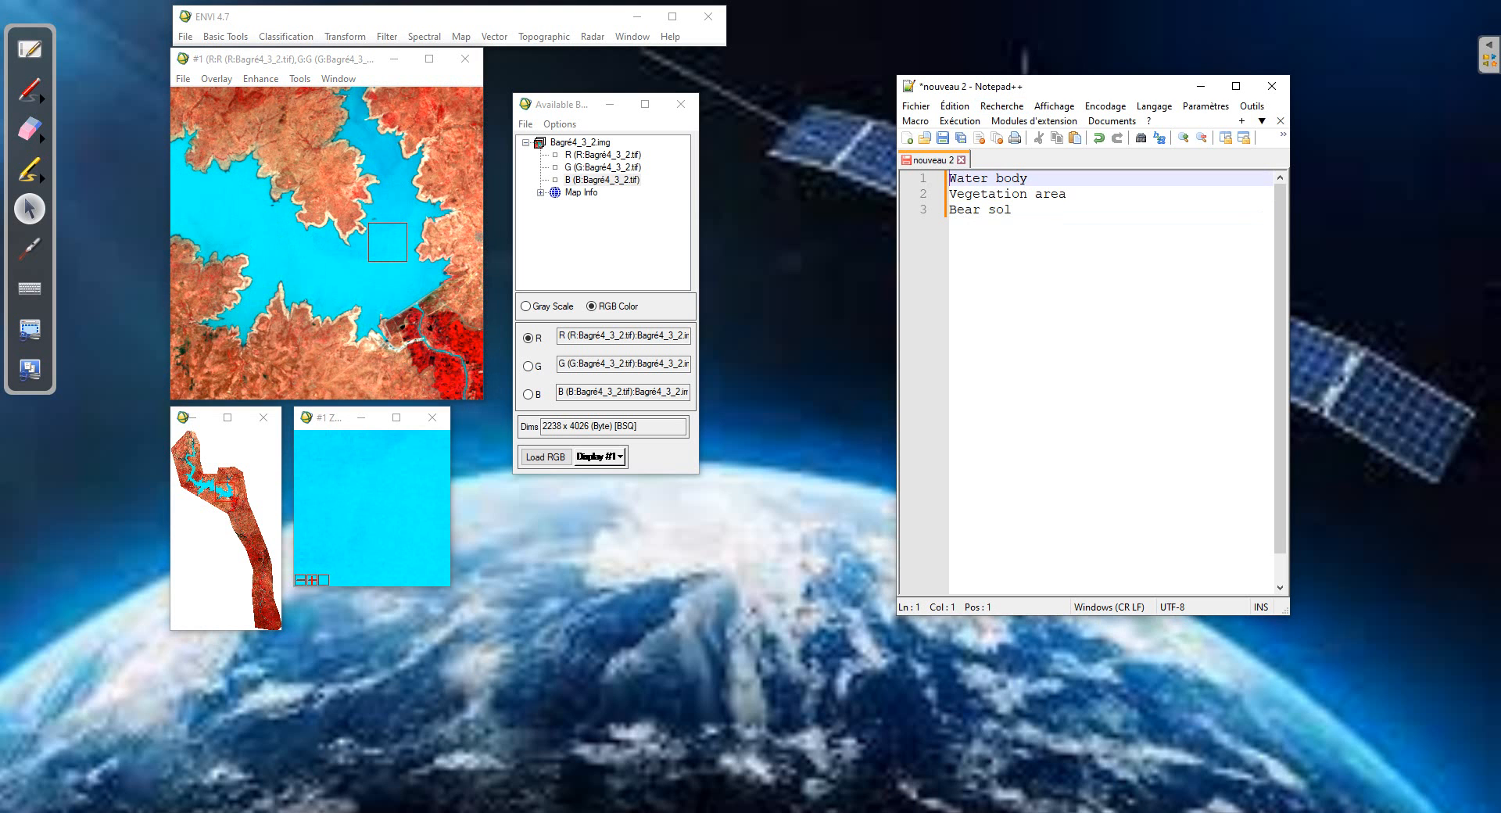
scroll(1110, 376, "up", 13)
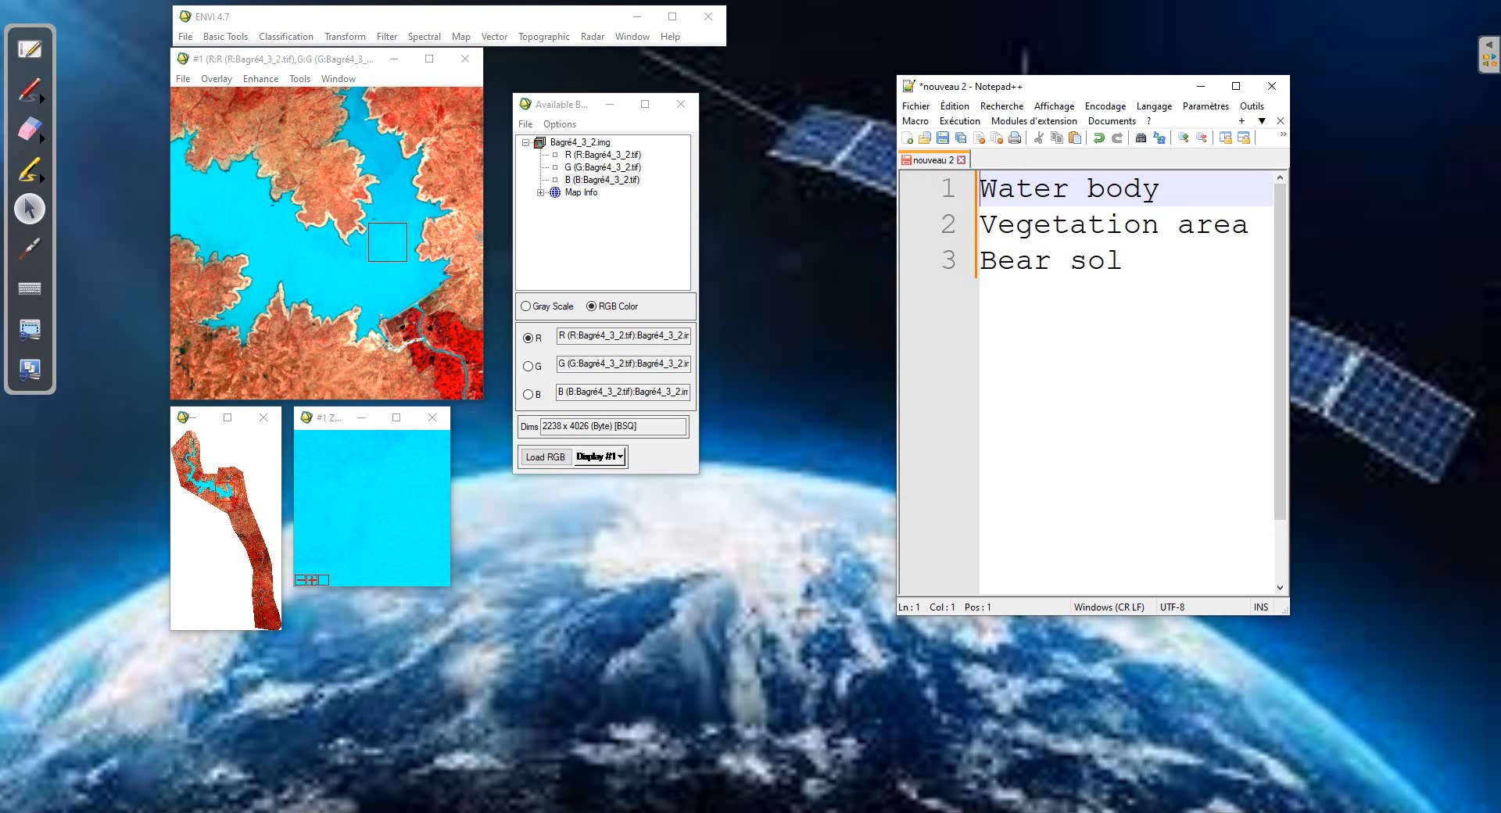
left_click_drag(1289, 407, 1441, 407)
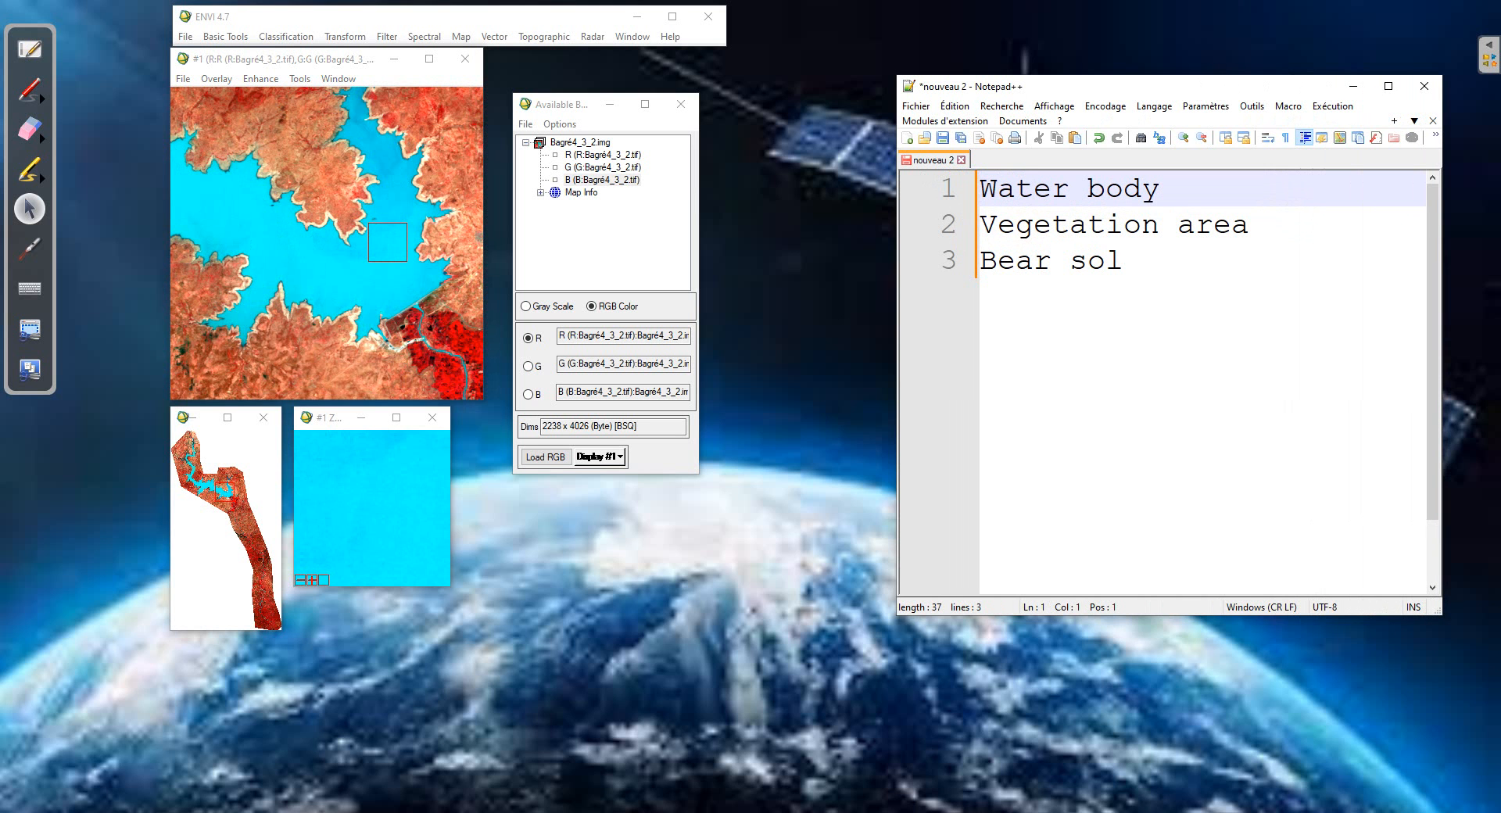
Insert the line "Min and max radiometric value of each landuse feature" below Water body
left_click(1160, 189)
key("Return")
type("M")
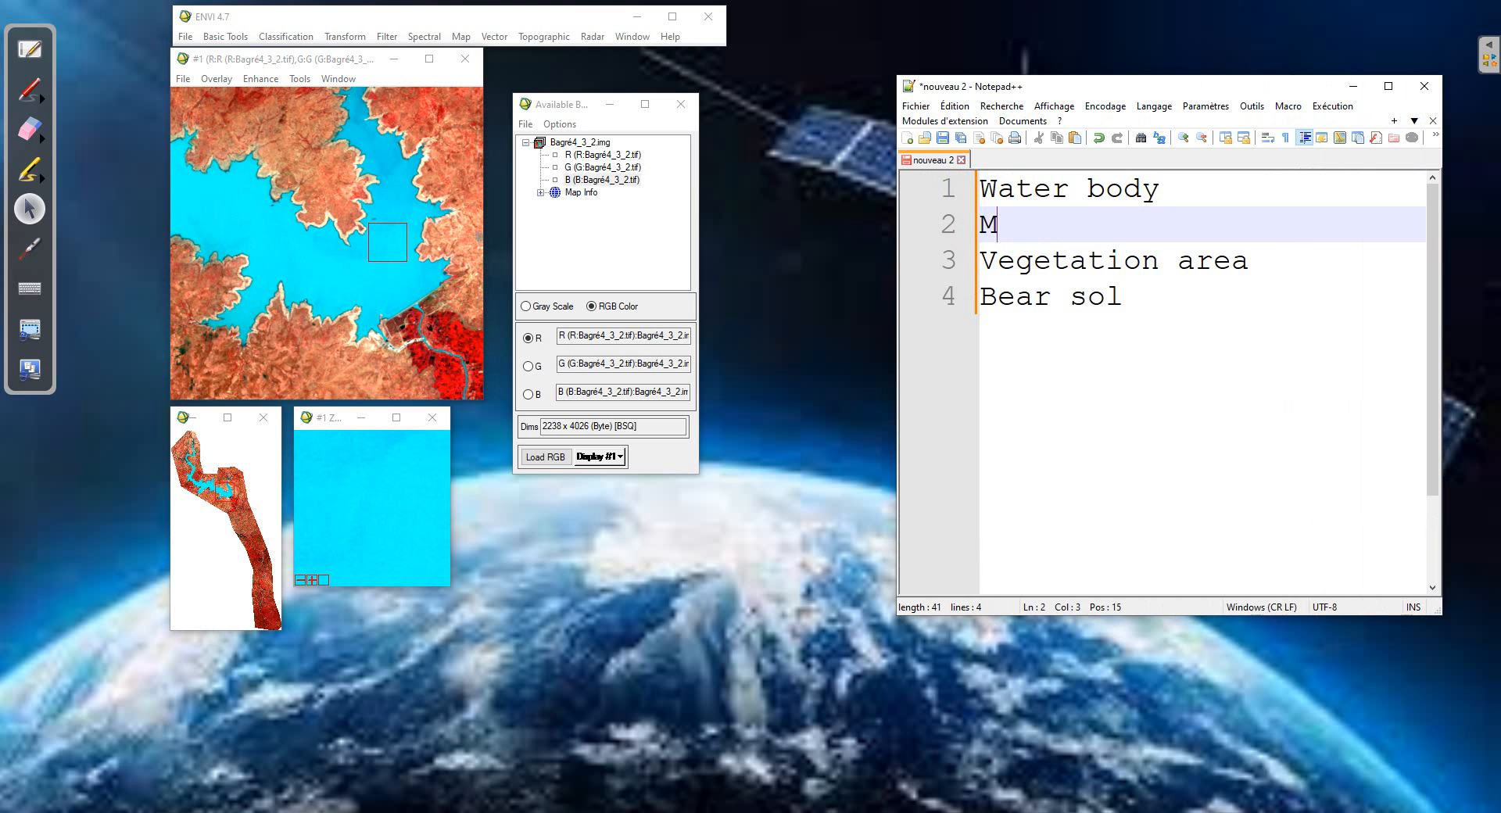
type("in and max")
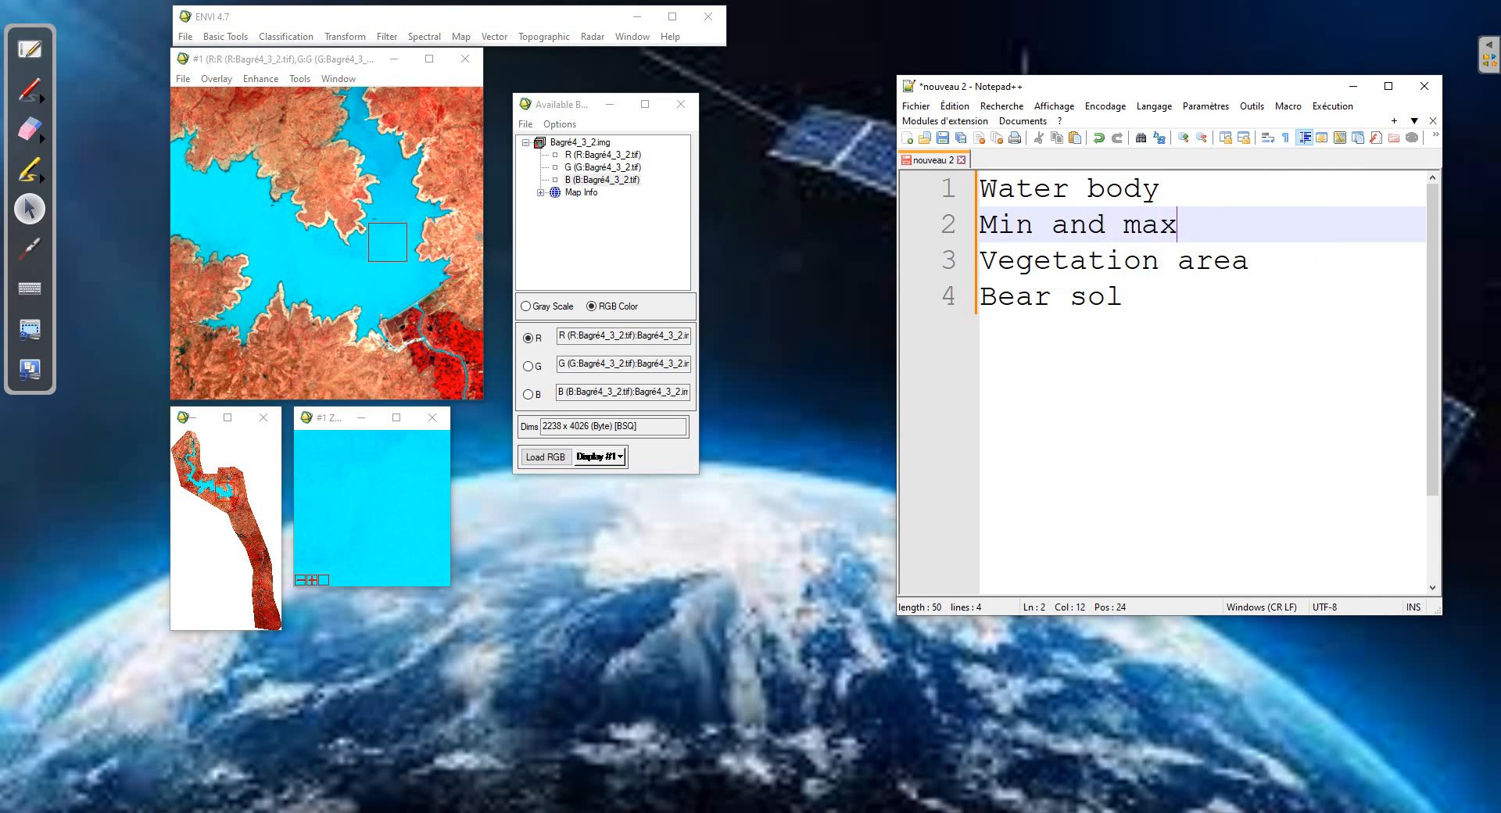
type(" radiometric")
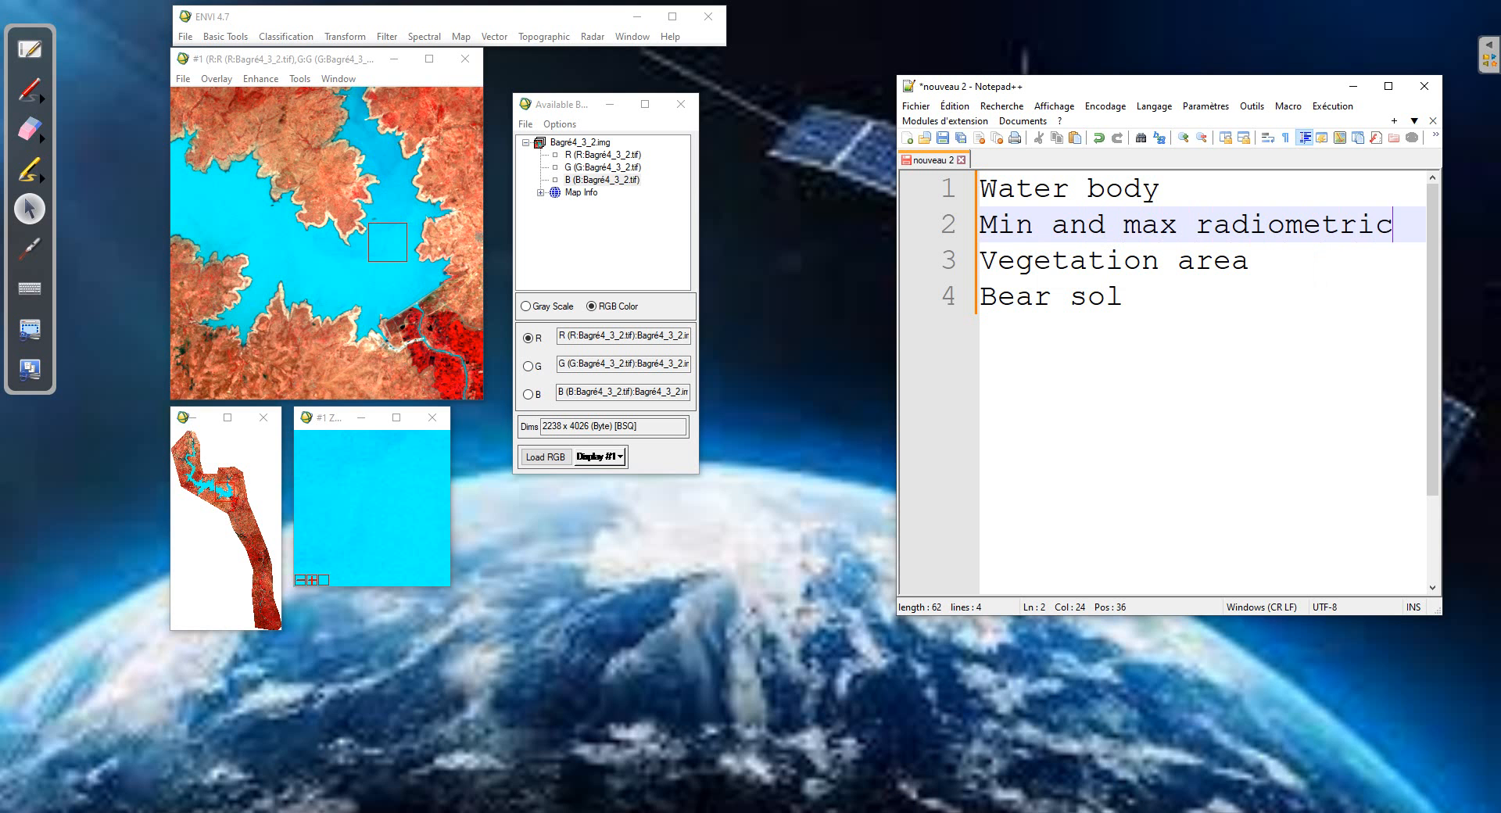
type(" value ")
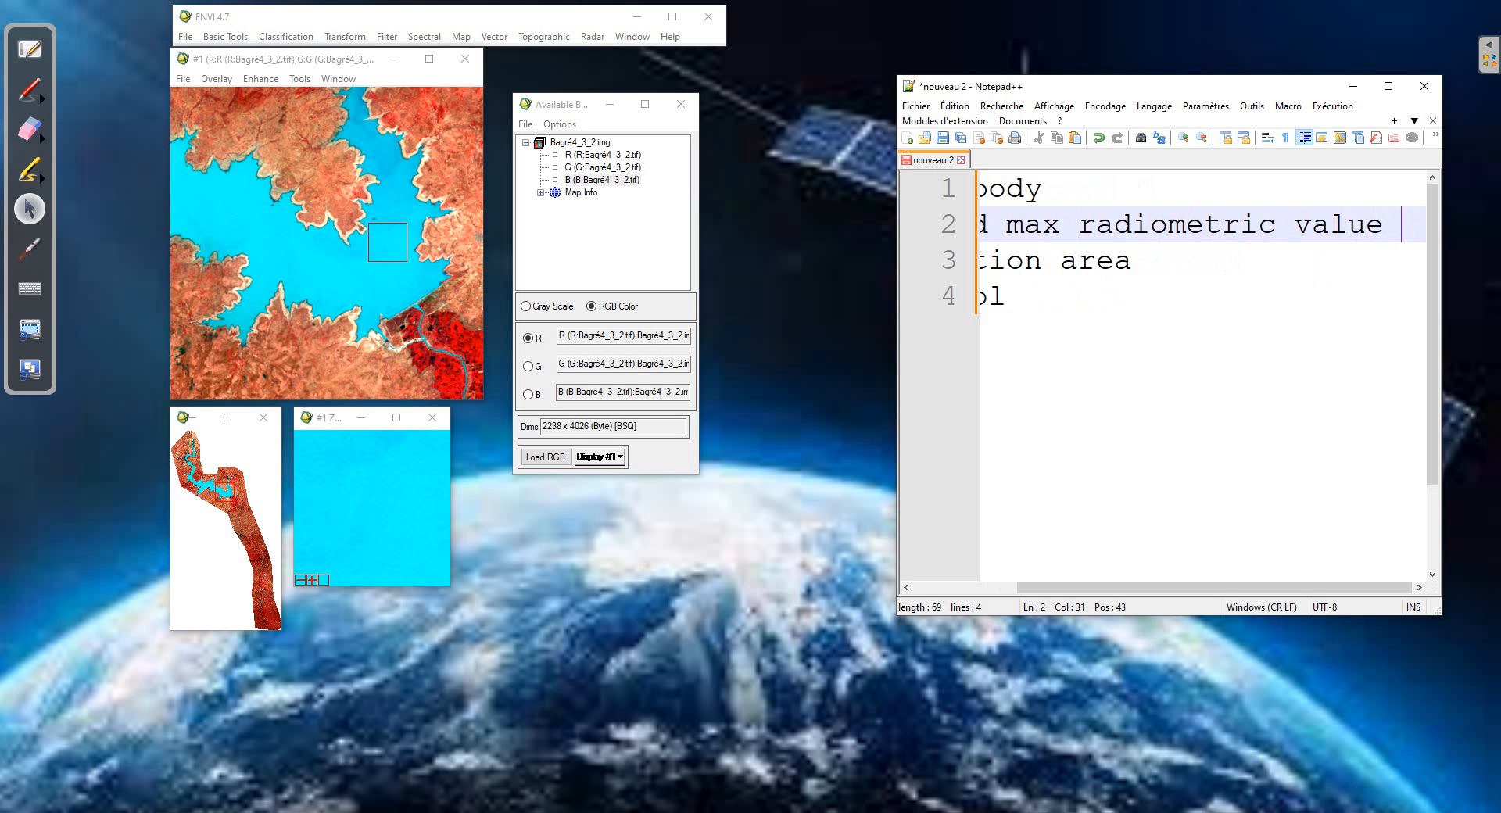
type("of ")
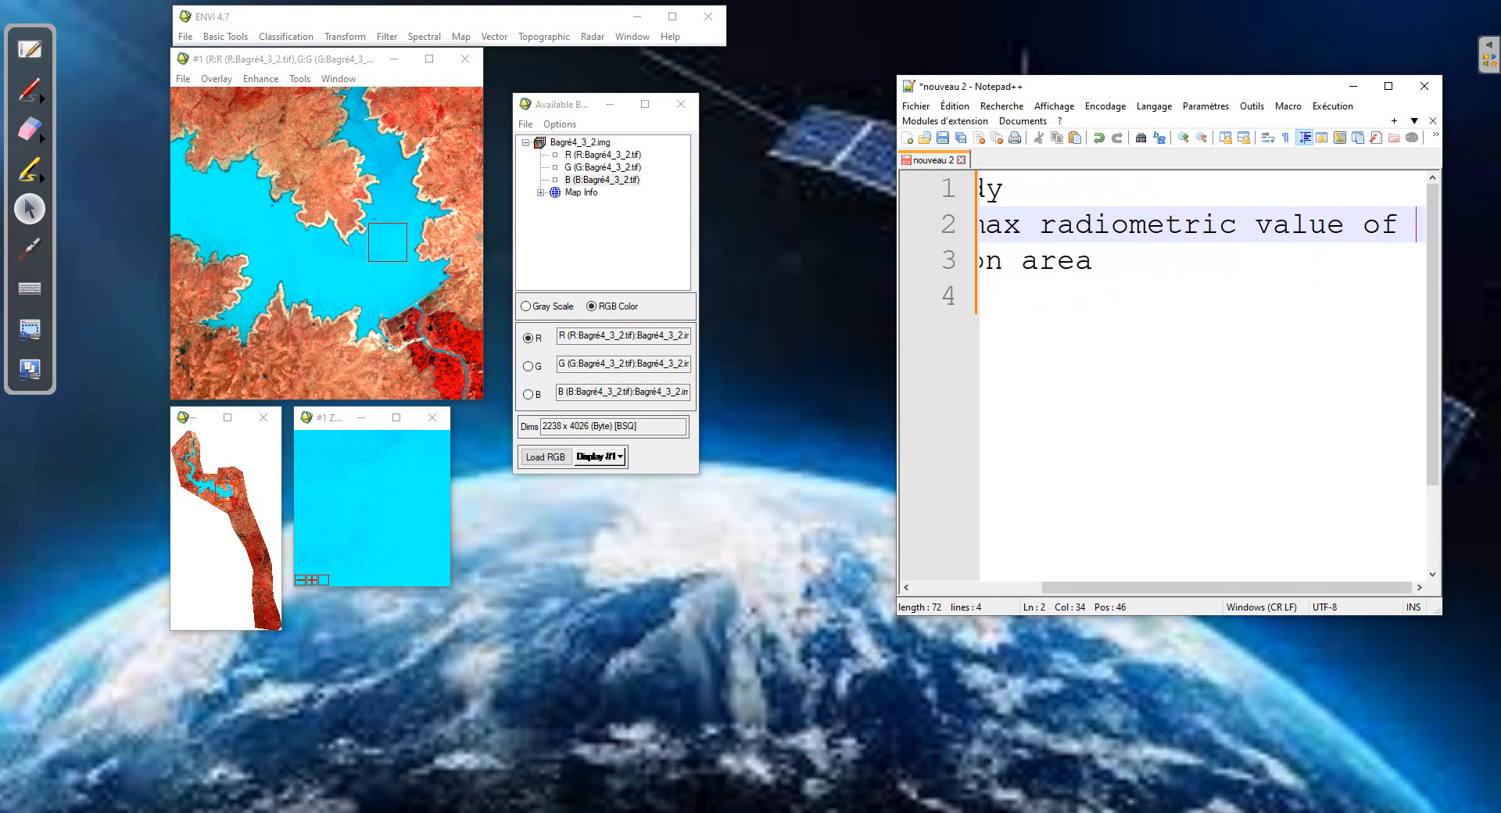
type("eac")
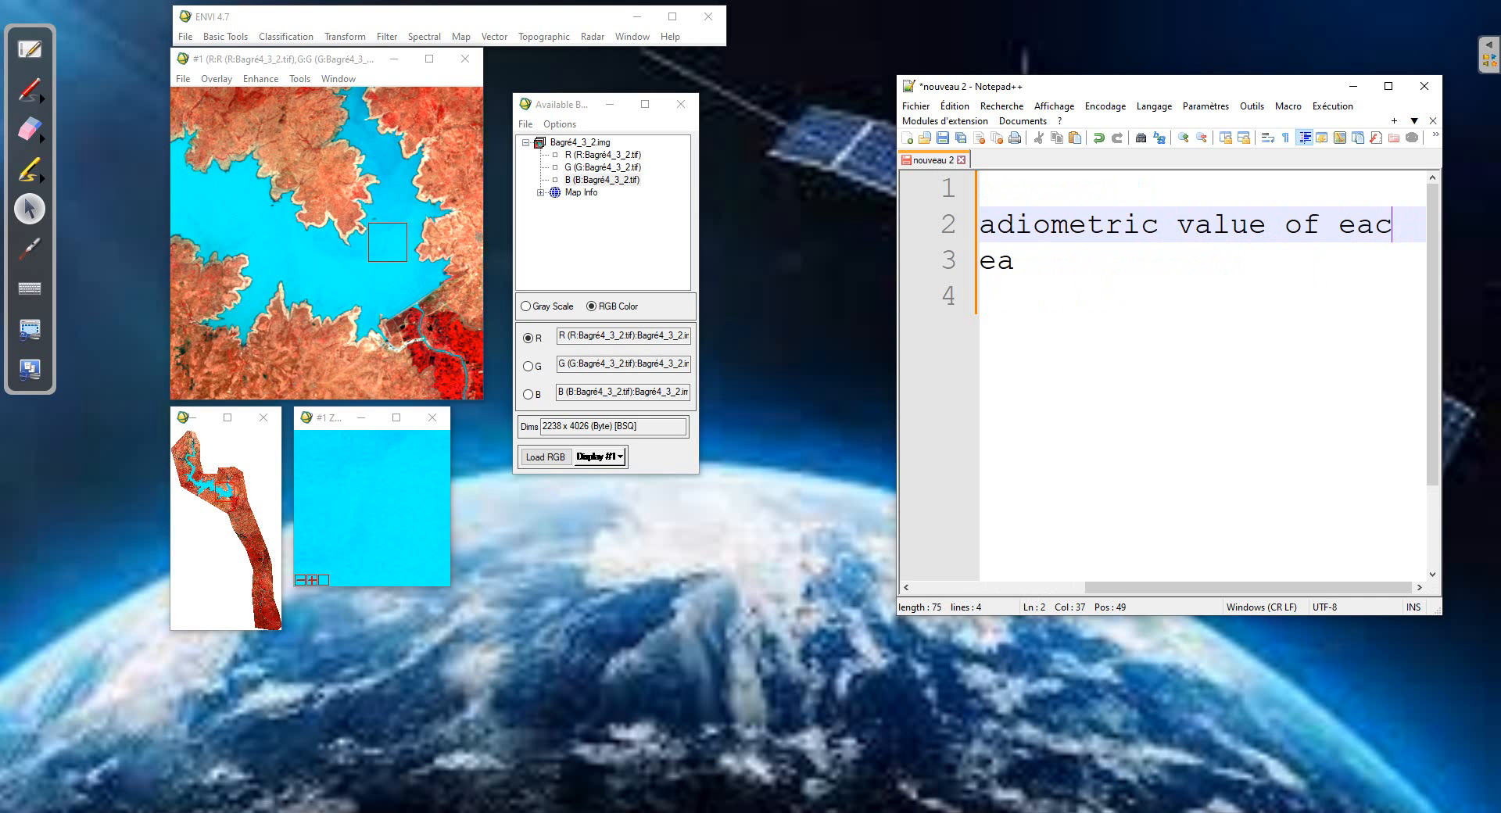
type("h land")
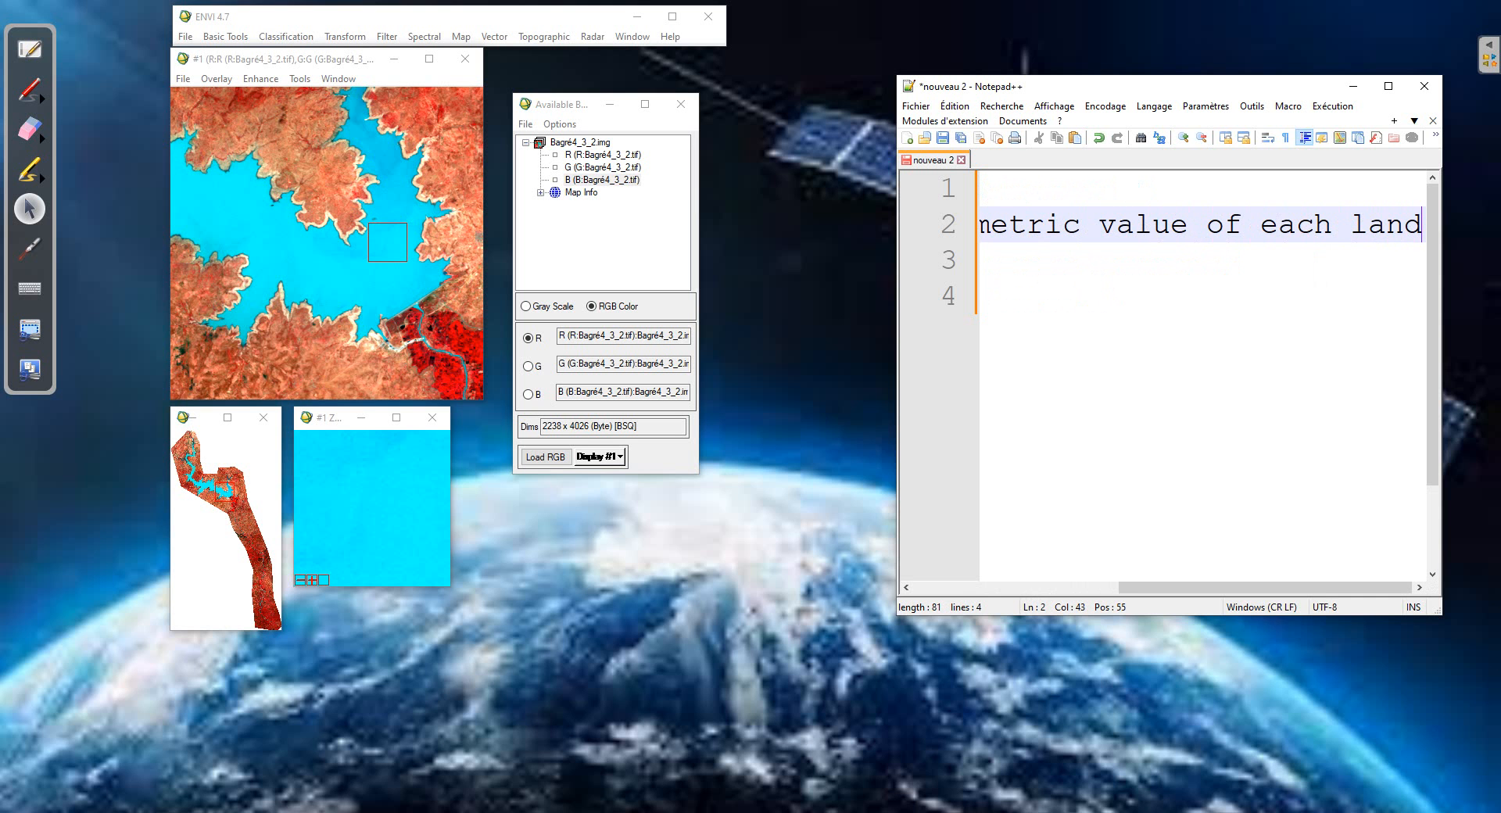
type("use c")
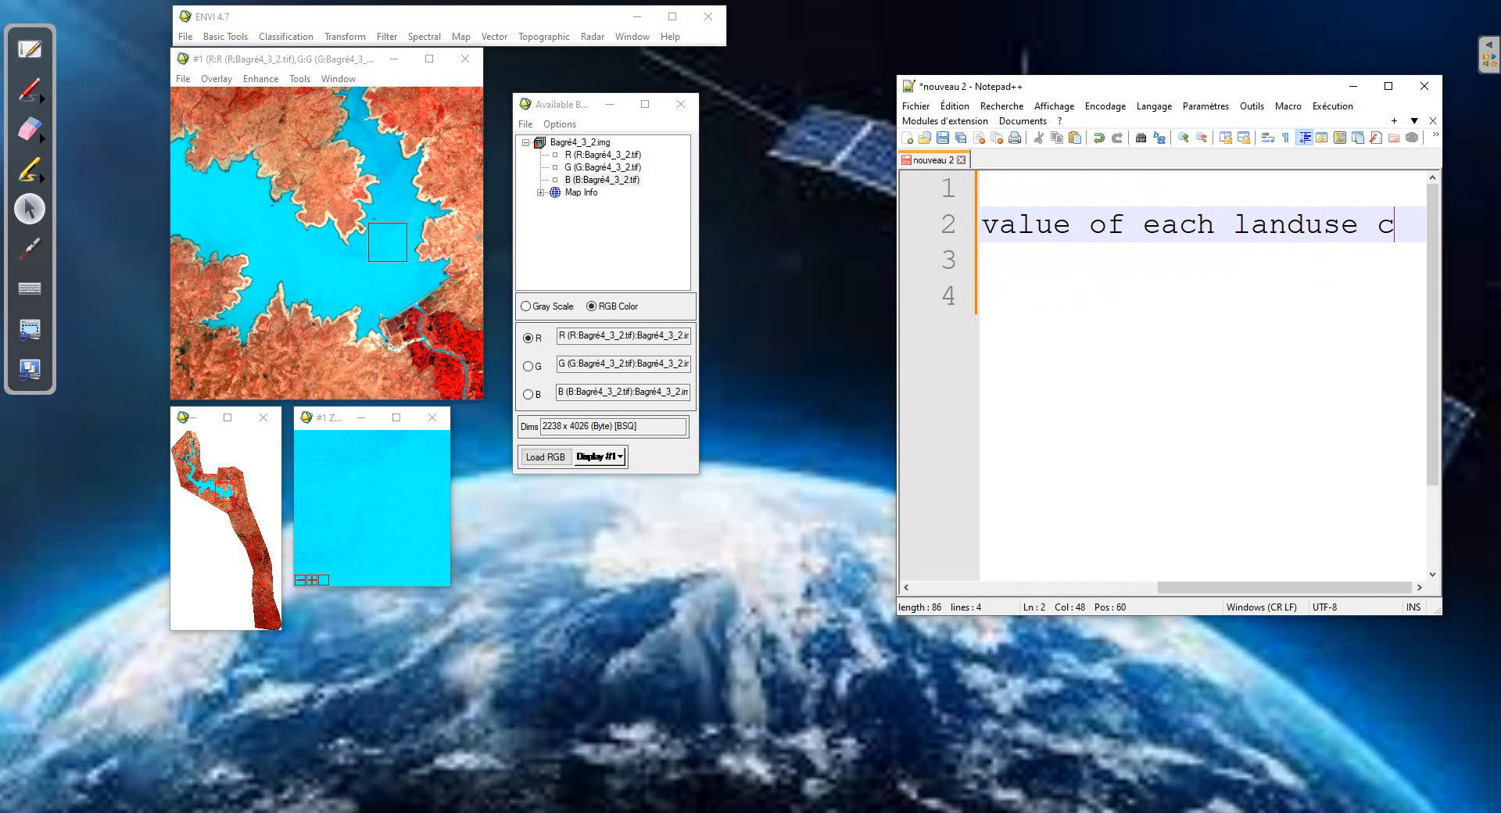
key("BackSpace")
type("fea")
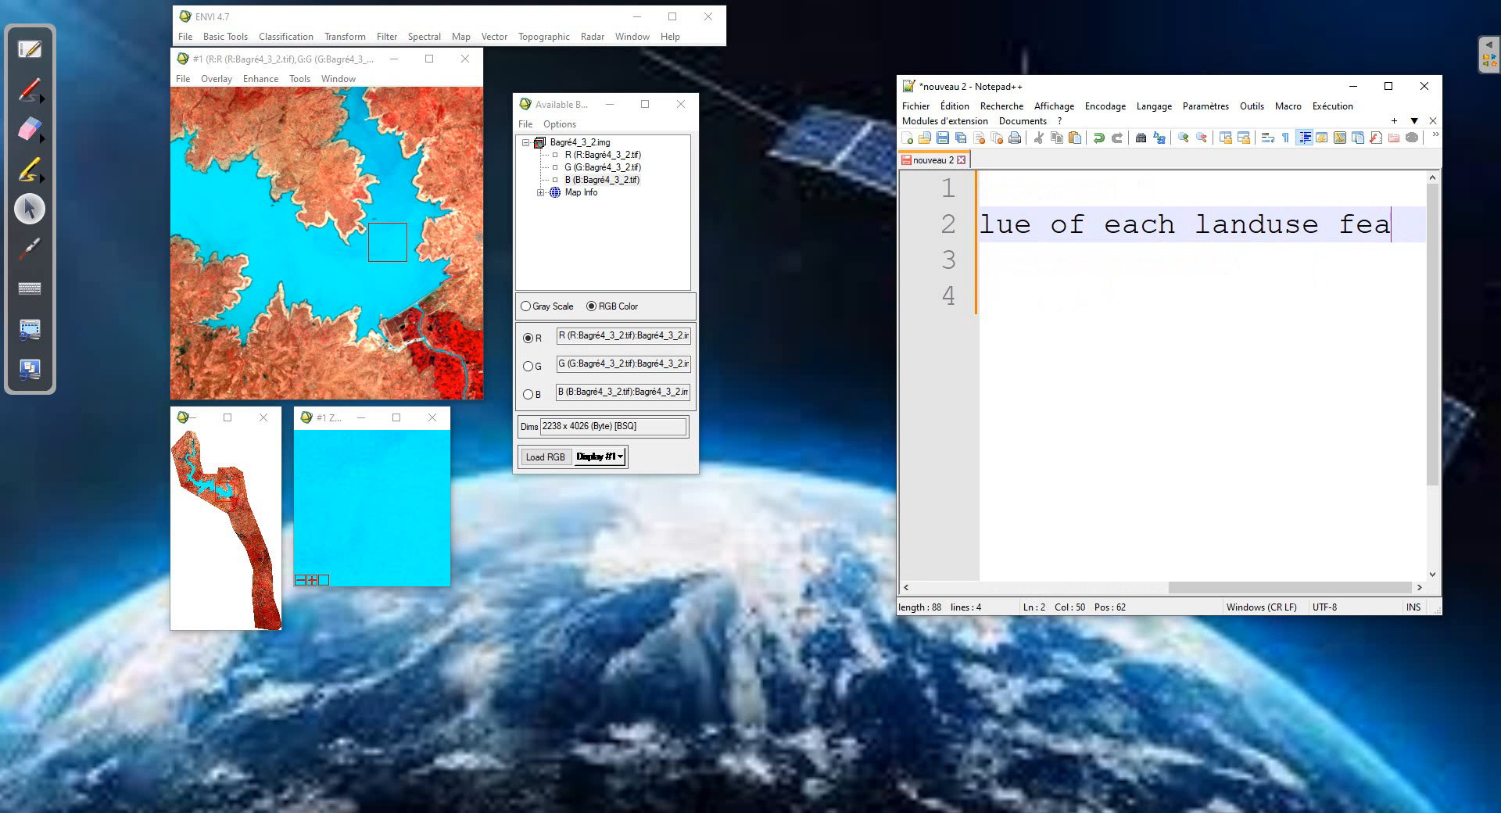
type("ture")
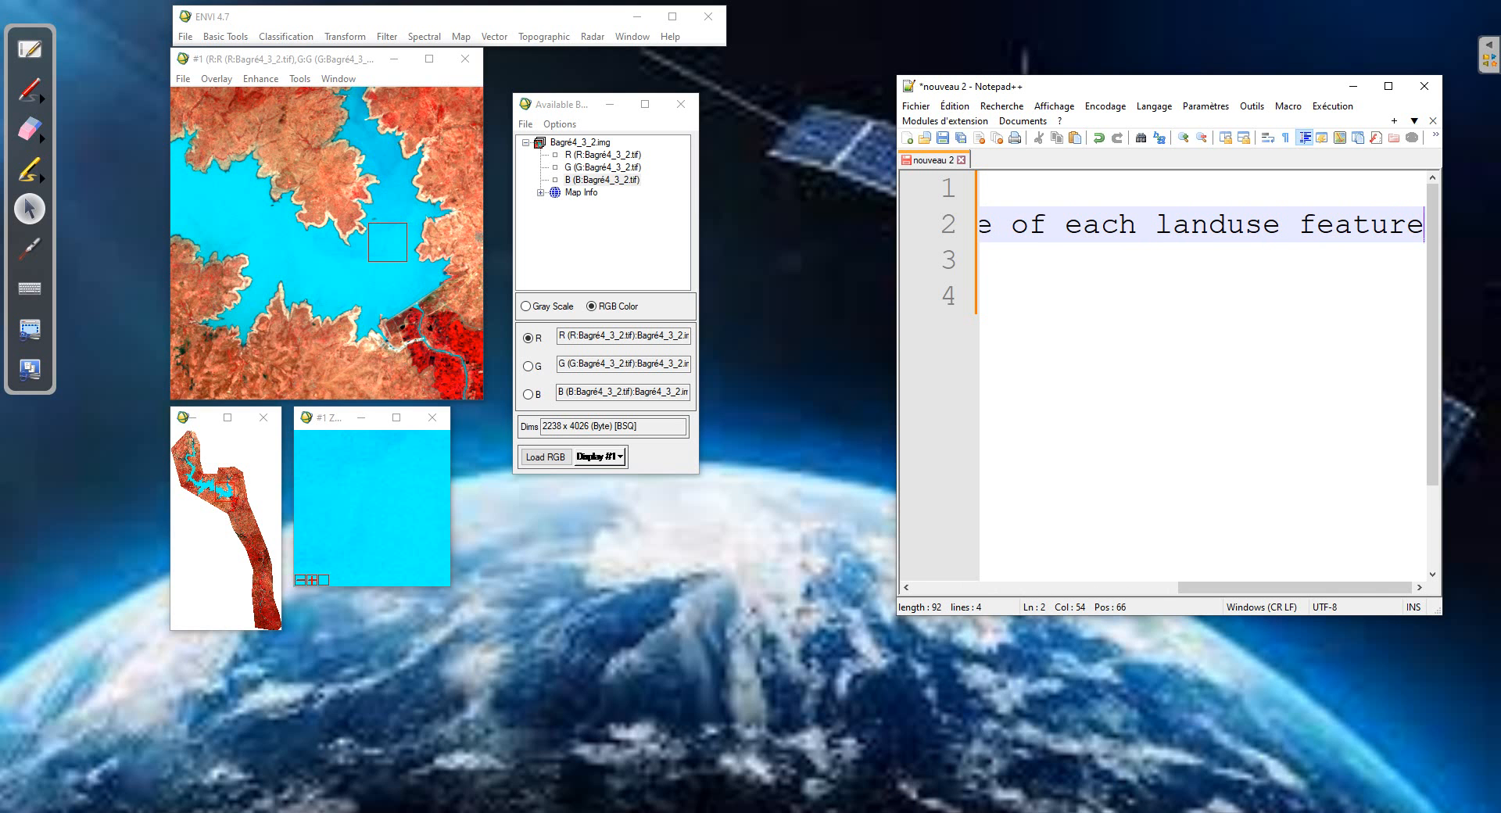
Widen the note's window on both sides and break the radiometric value line before "of each landuse feature"
left_click_drag(1442, 336, 1497, 336)
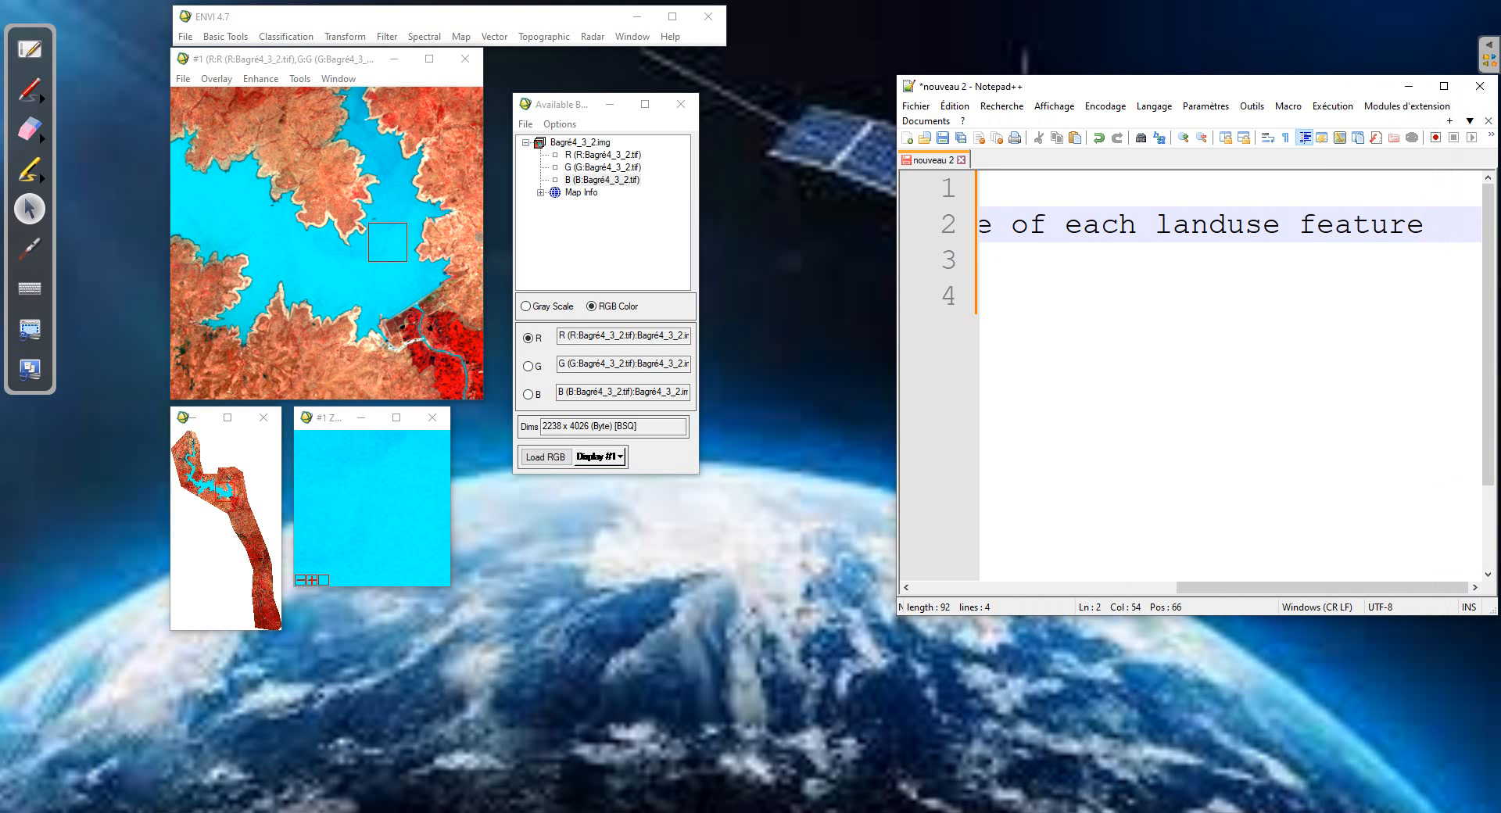
scroll(1220, 376, "down", 16)
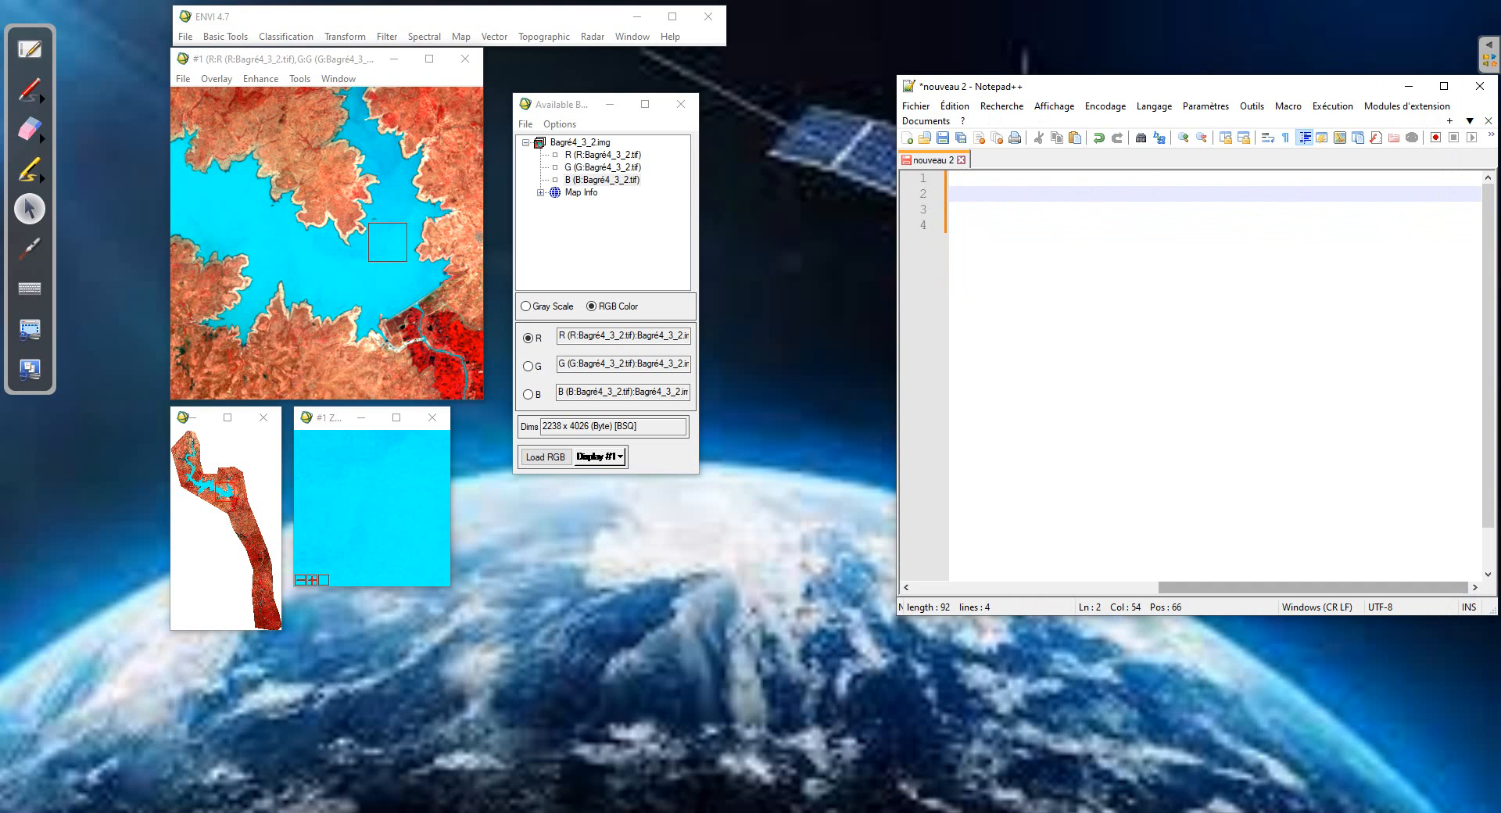
left_click_drag(1313, 588, 1068, 588)
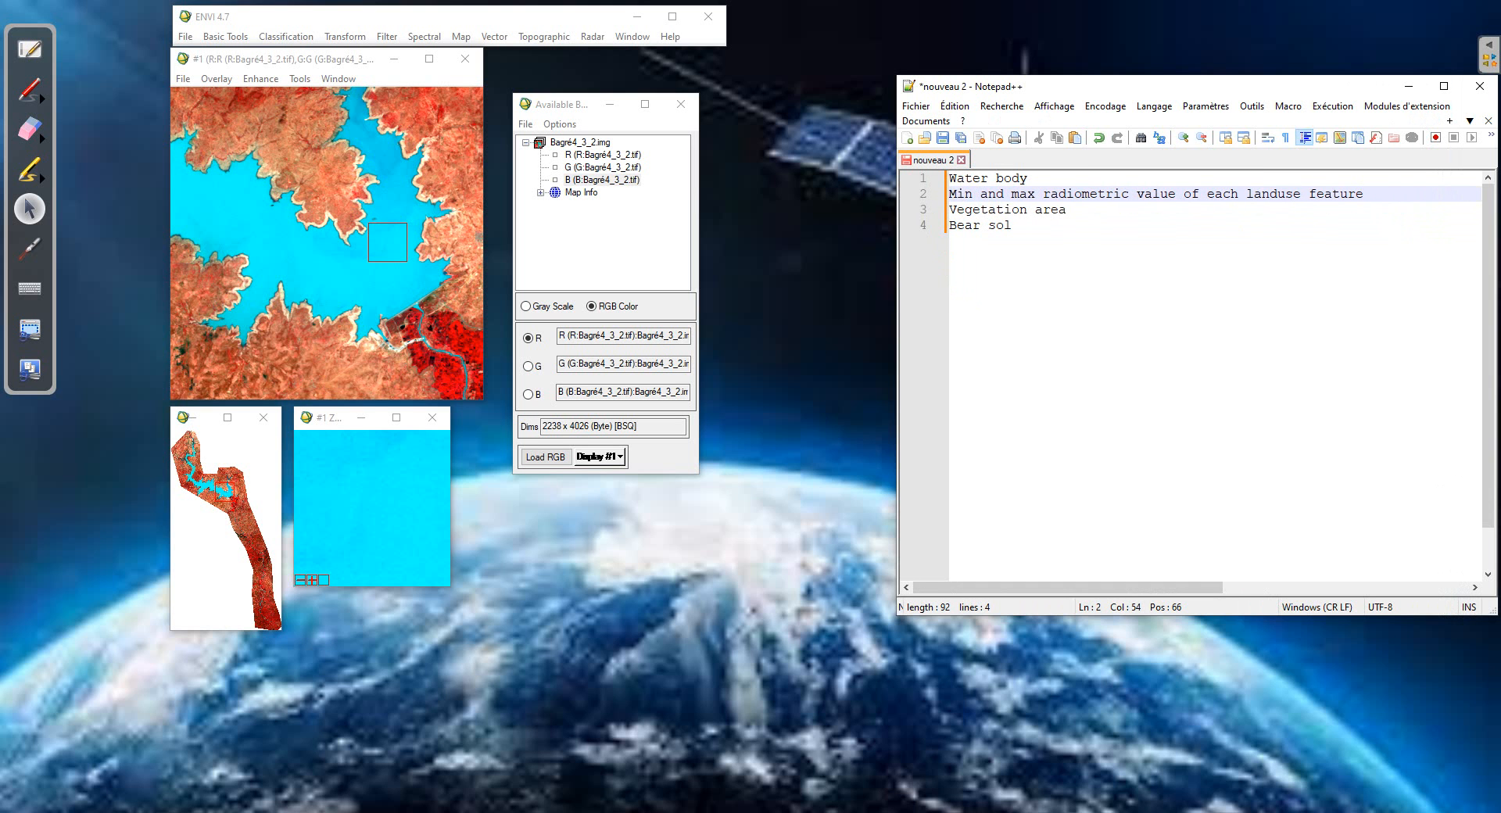
left_click_drag(898, 336, 738, 336)
left_click(1023, 179)
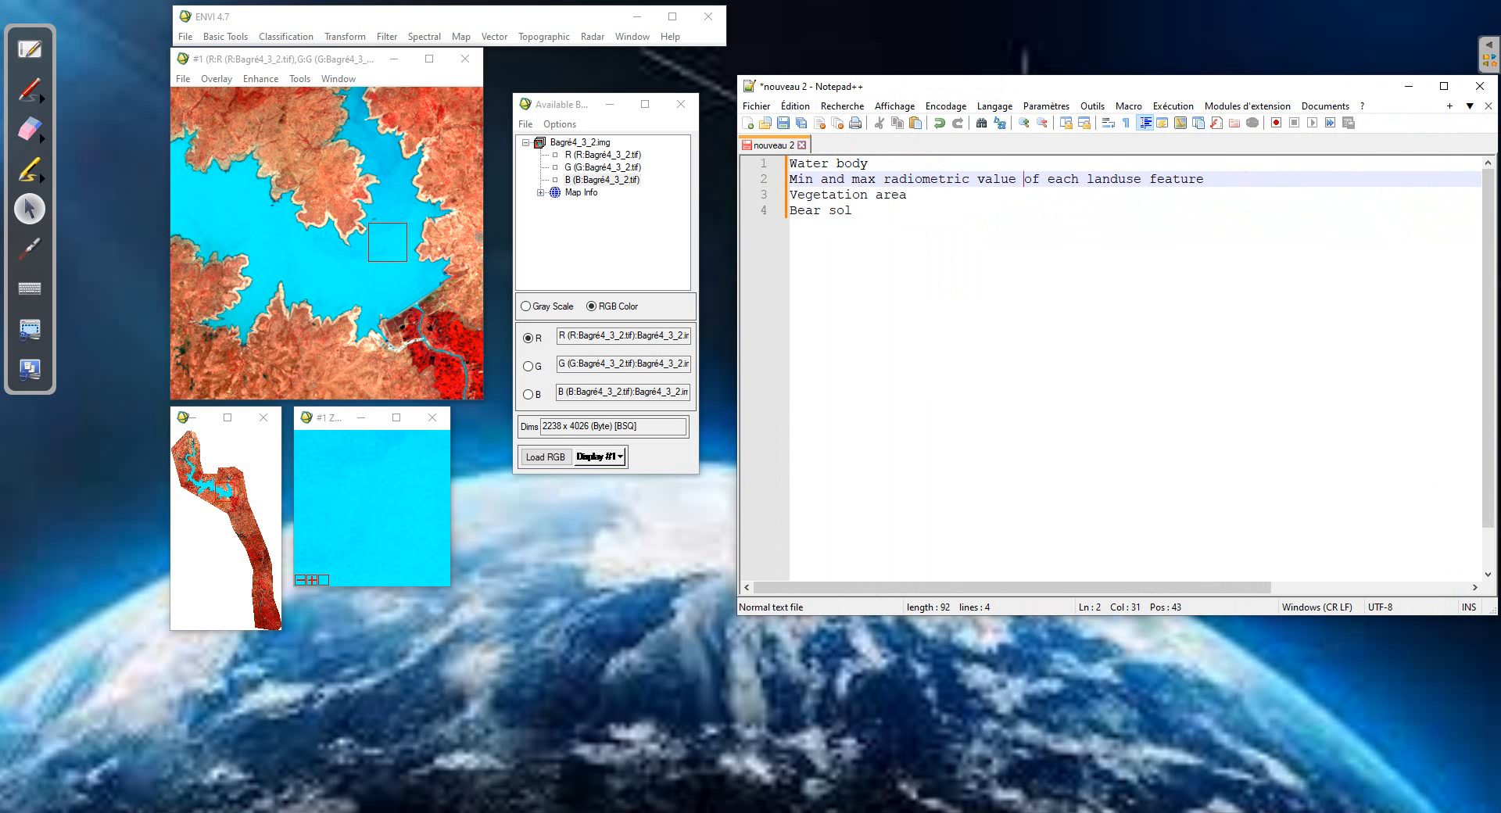
key("Return")
scroll(1134, 367, "up", 9)
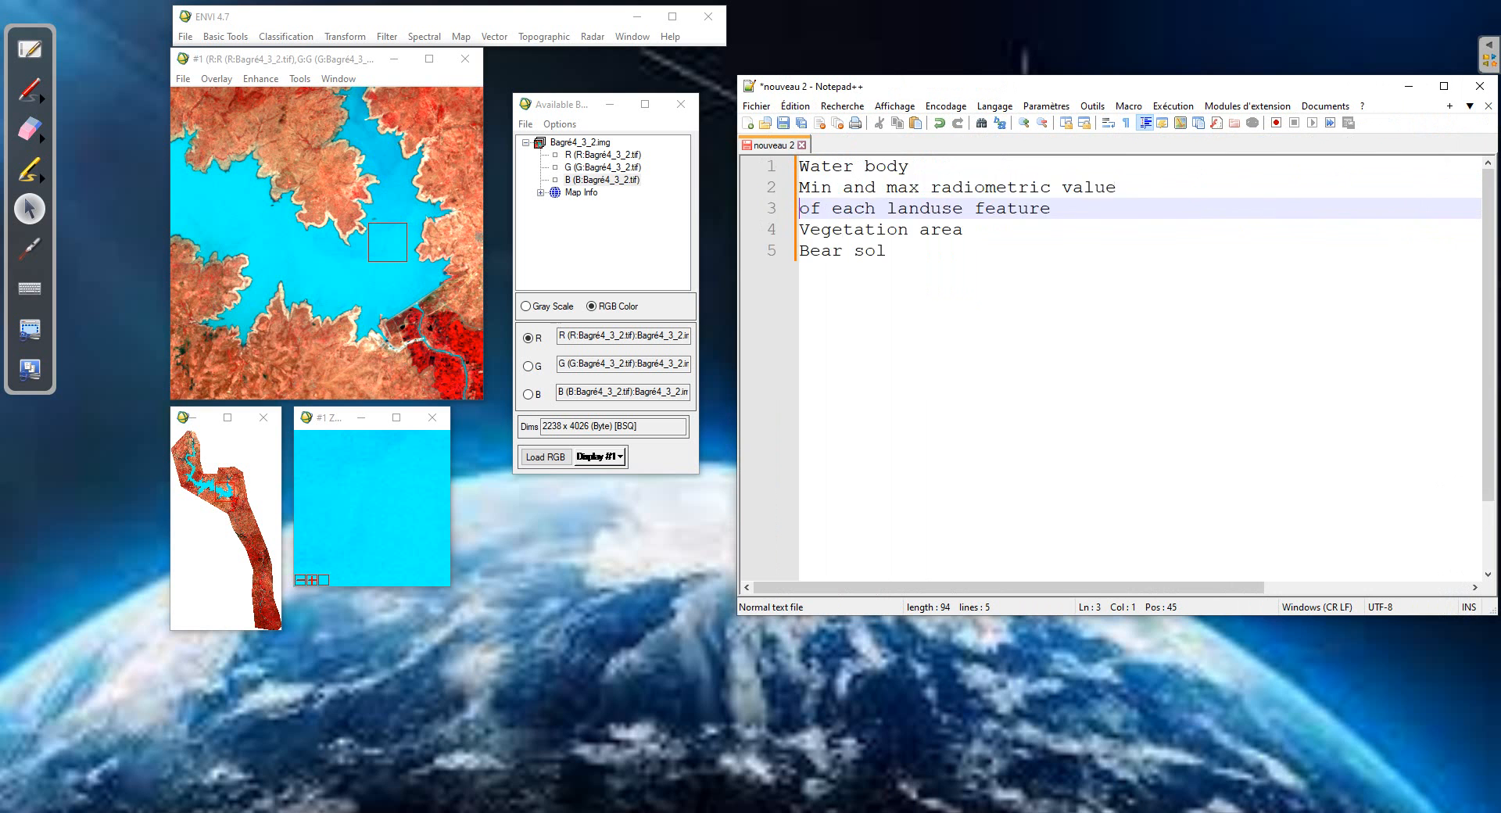
Copy the two lines "Min and max radiometric value" and "of each landuse feature"
key("Up")
key("shift+Right")
key("shift+Right")
key("shift+Right")
key("shift+Right")
key("shift+Right")
key("shift+Right")
key("shift+Right")
key("shift+Right")
key("shift+Right")
key("shift+Right")
key("shift+Right")
key("shift+Right")
key("shift+Right")
key("shift+Right")
key("shift+Right")
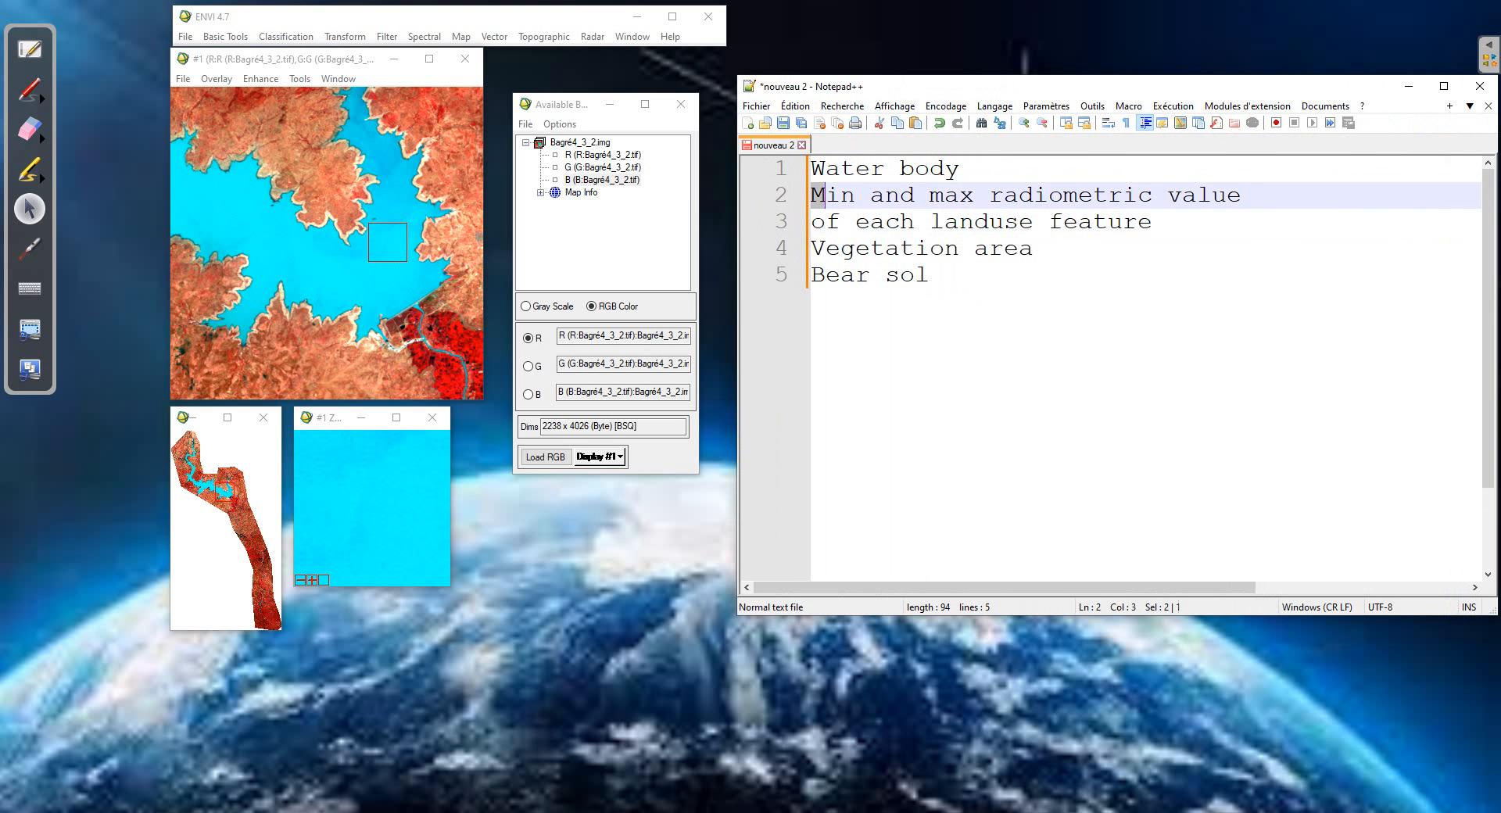
key("shift+Down")
key("shift+Right")
key("shift+Right")
key("shift+Right")
key("shift+Right")
key("shift+Right")
key("shift+Right")
key("shift+Right")
key("shift+Right")
key("ctrl+c")
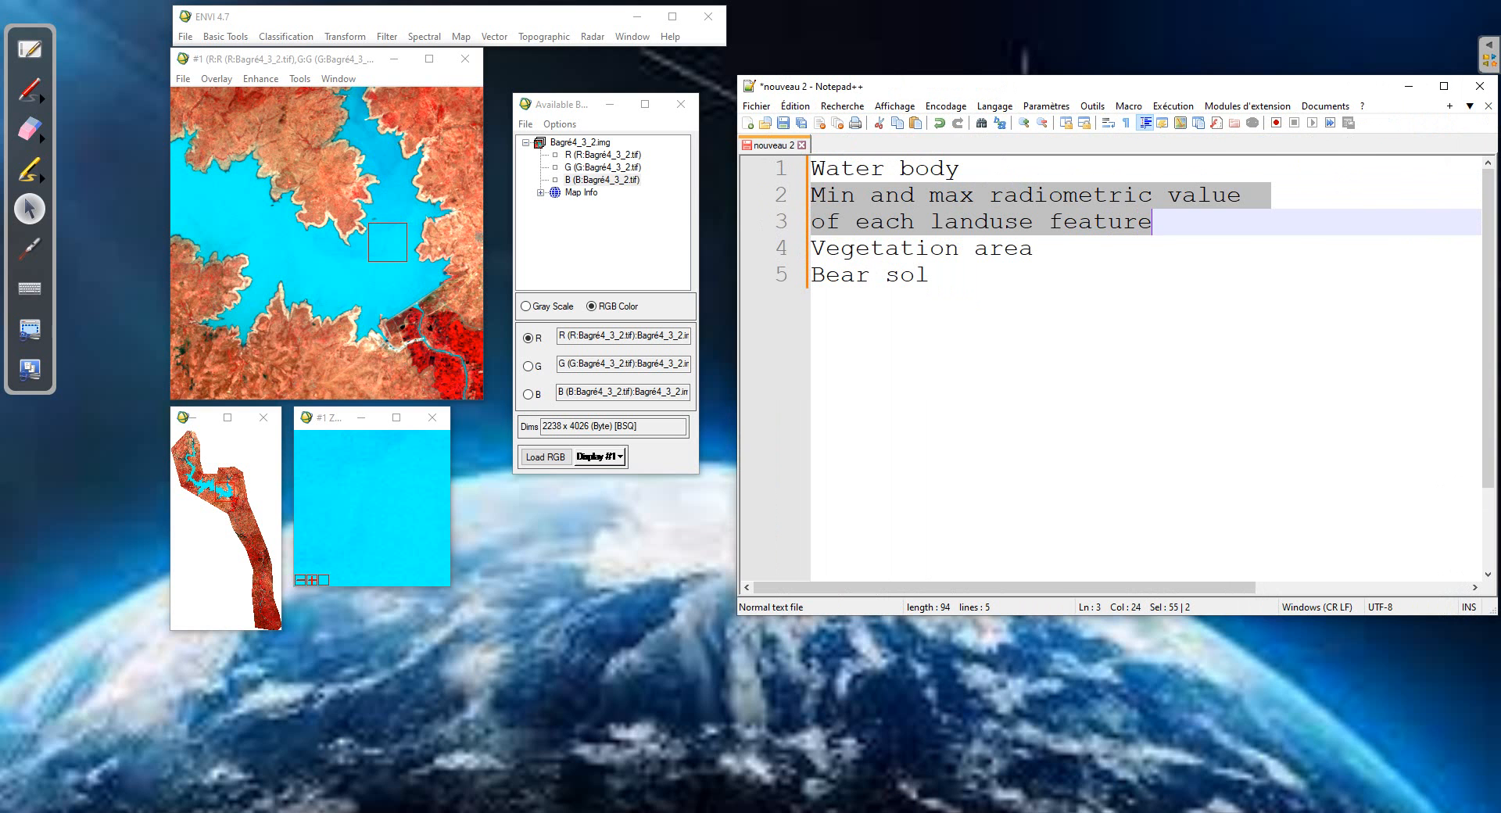
Remove the two radiometric value lines from below Water body and insert two blank lines at the start of the note
key("Delete")
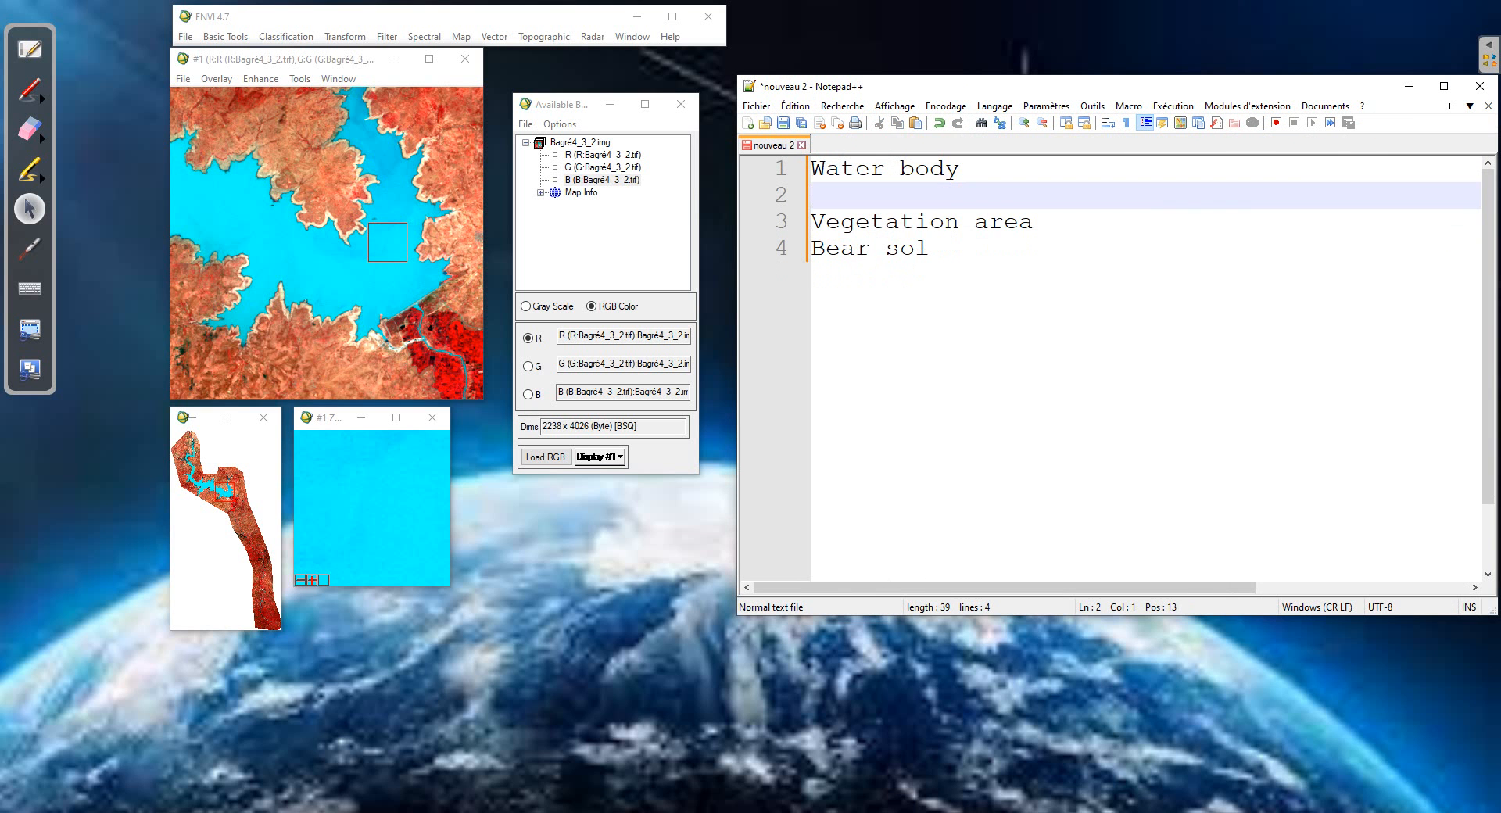
key("Up")
key("Return")
key("Return")
key("Up")
key("Up")
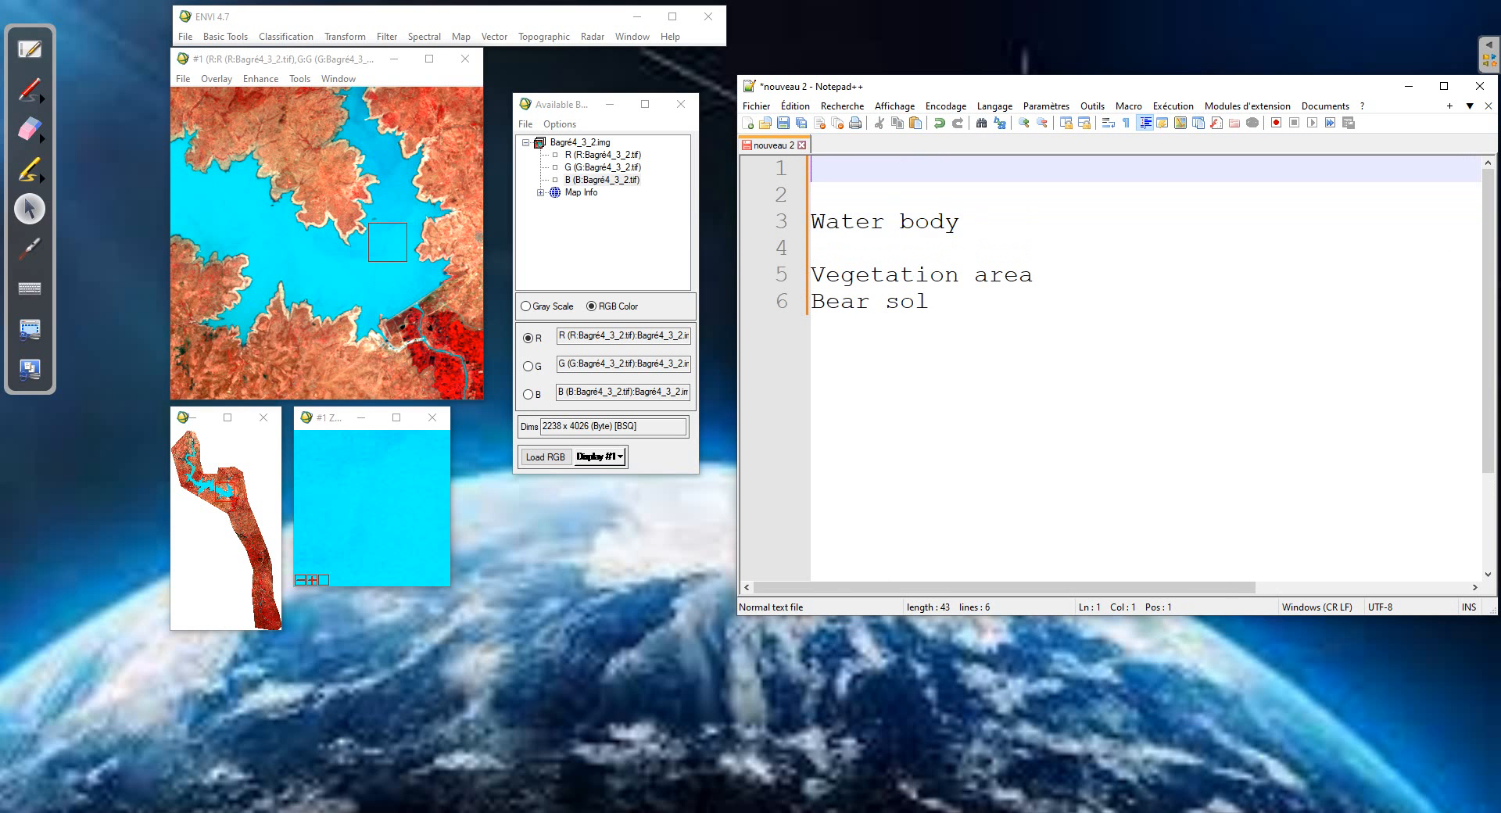
Write "1- list all the landuse feature" on the note's first line
type("1- liste")
key("BackSpace")
type("the")
key("BackSpace")
key("BackSpace")
key("BackSpace")
type("all the")
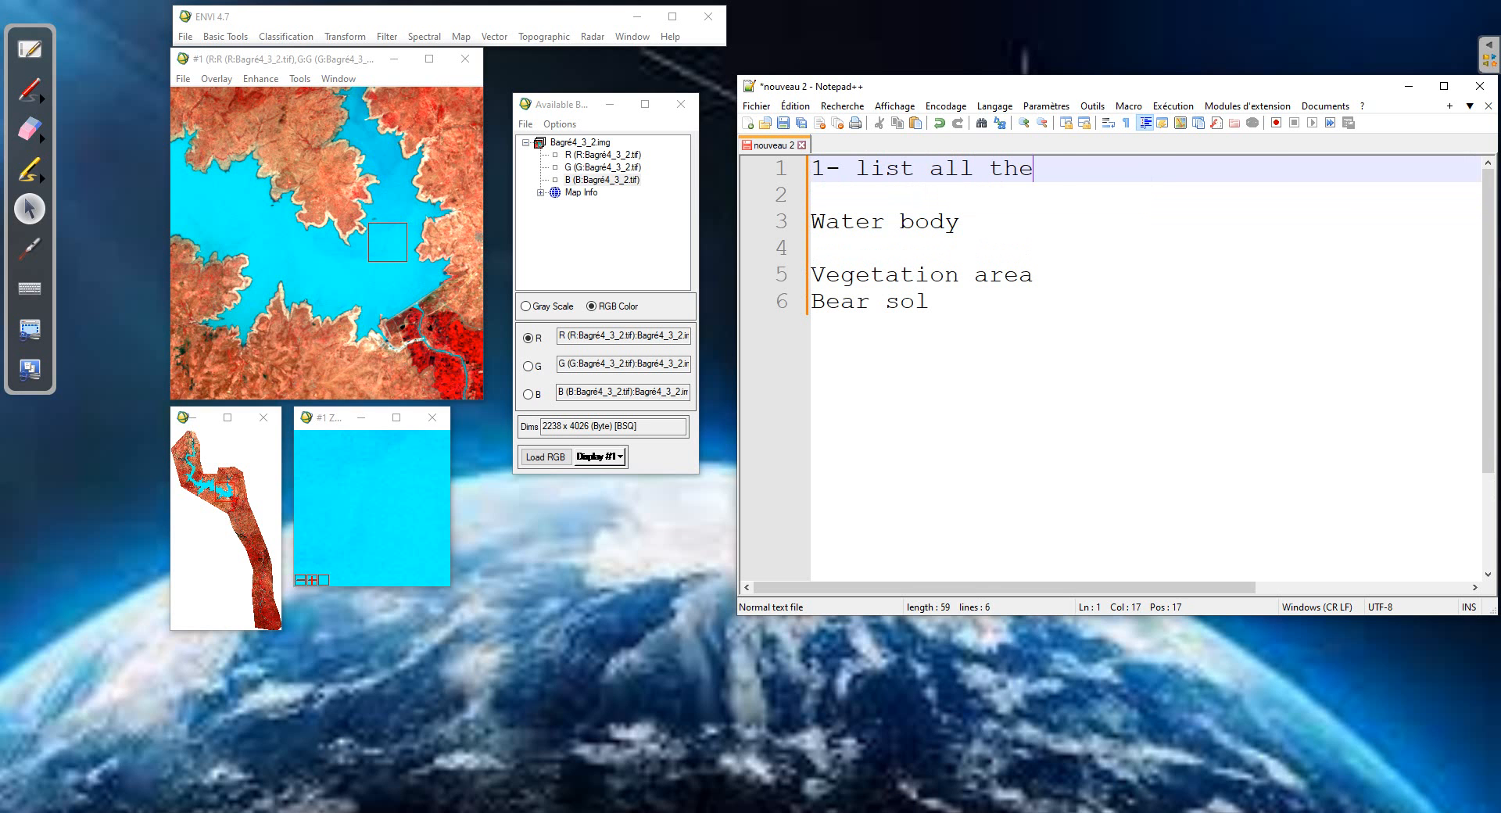
type(" landuse feature")
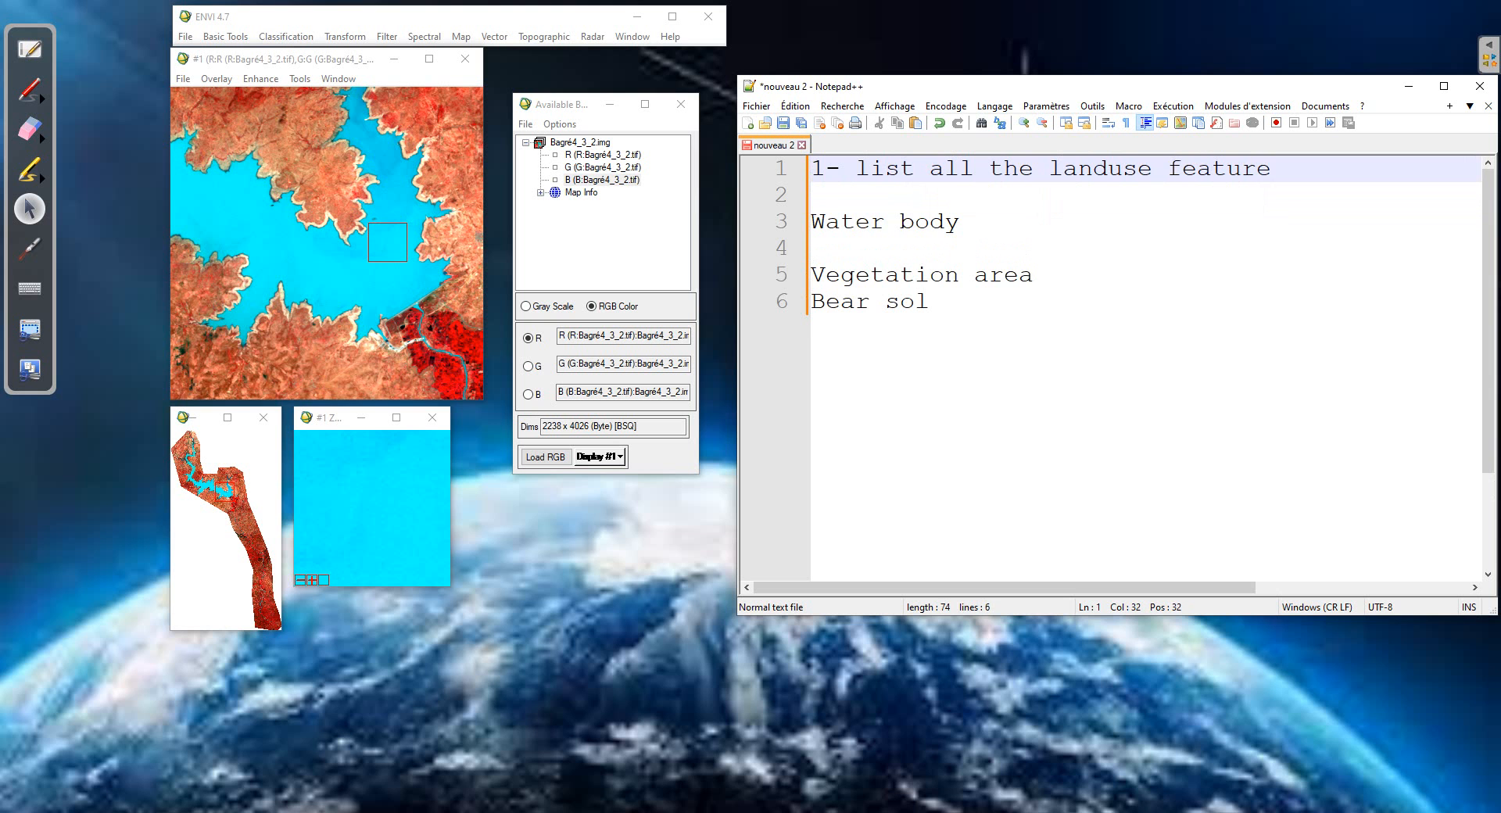
Add a second item starting with "2-" and paste the copied radiometric value lines after it
key("Return")
type("2")
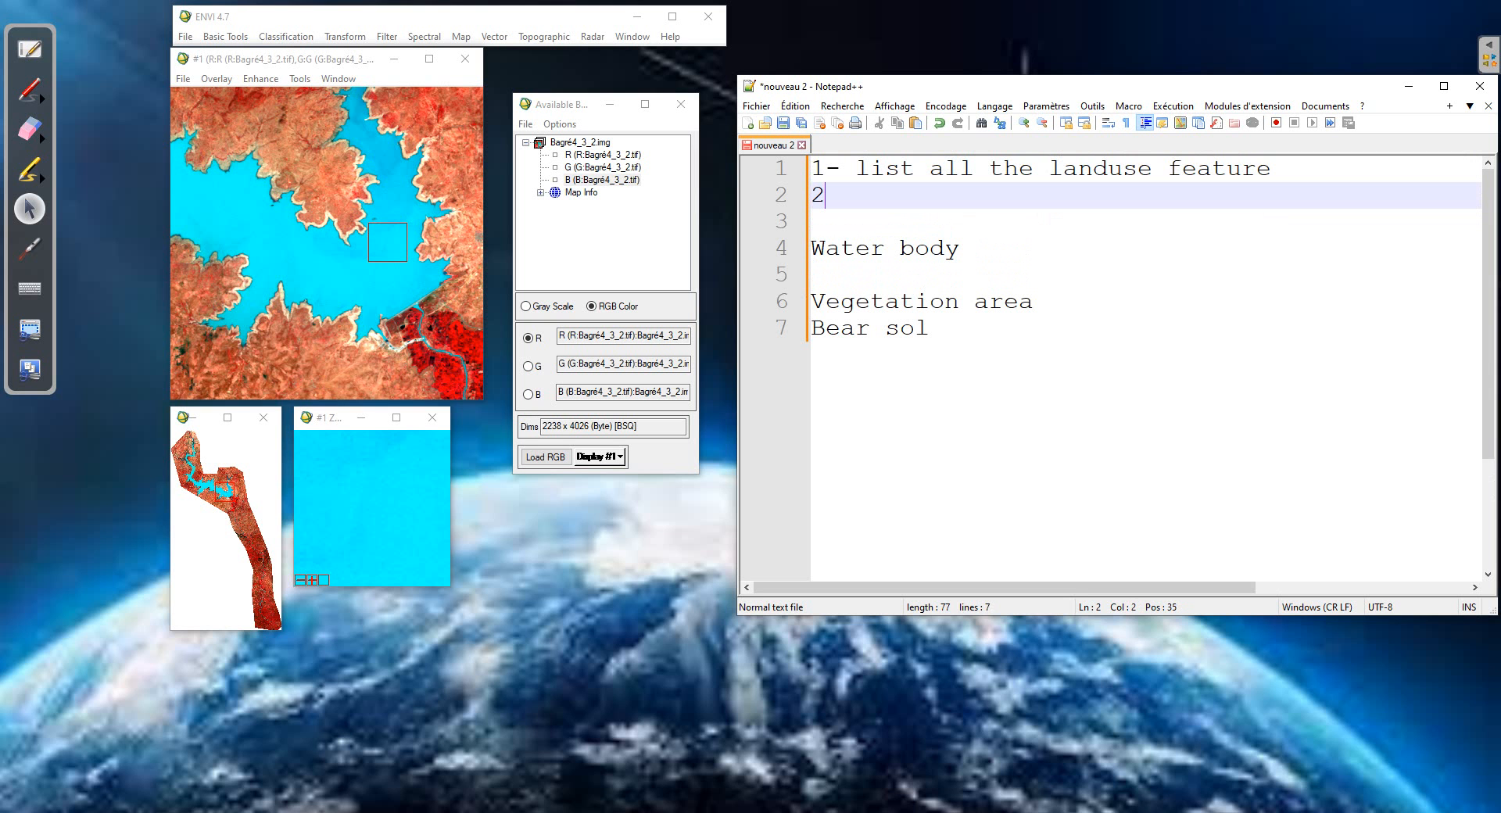
type("-")
key("ctrl+v")
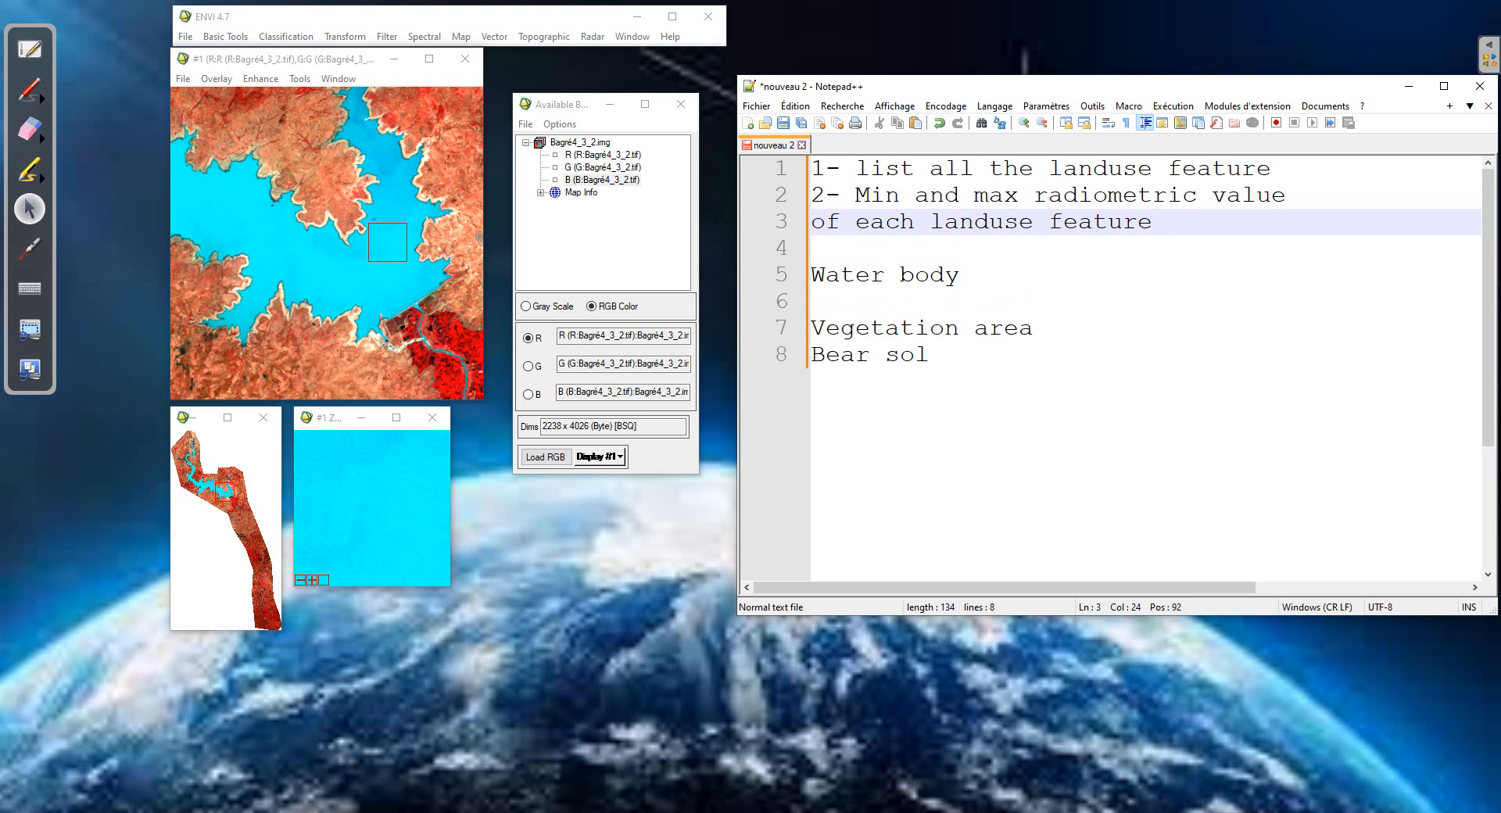
Add the line "Min: Max:" under Water body, followed by blank lines before Vegetation area
left_click(813, 301)
type("Min")
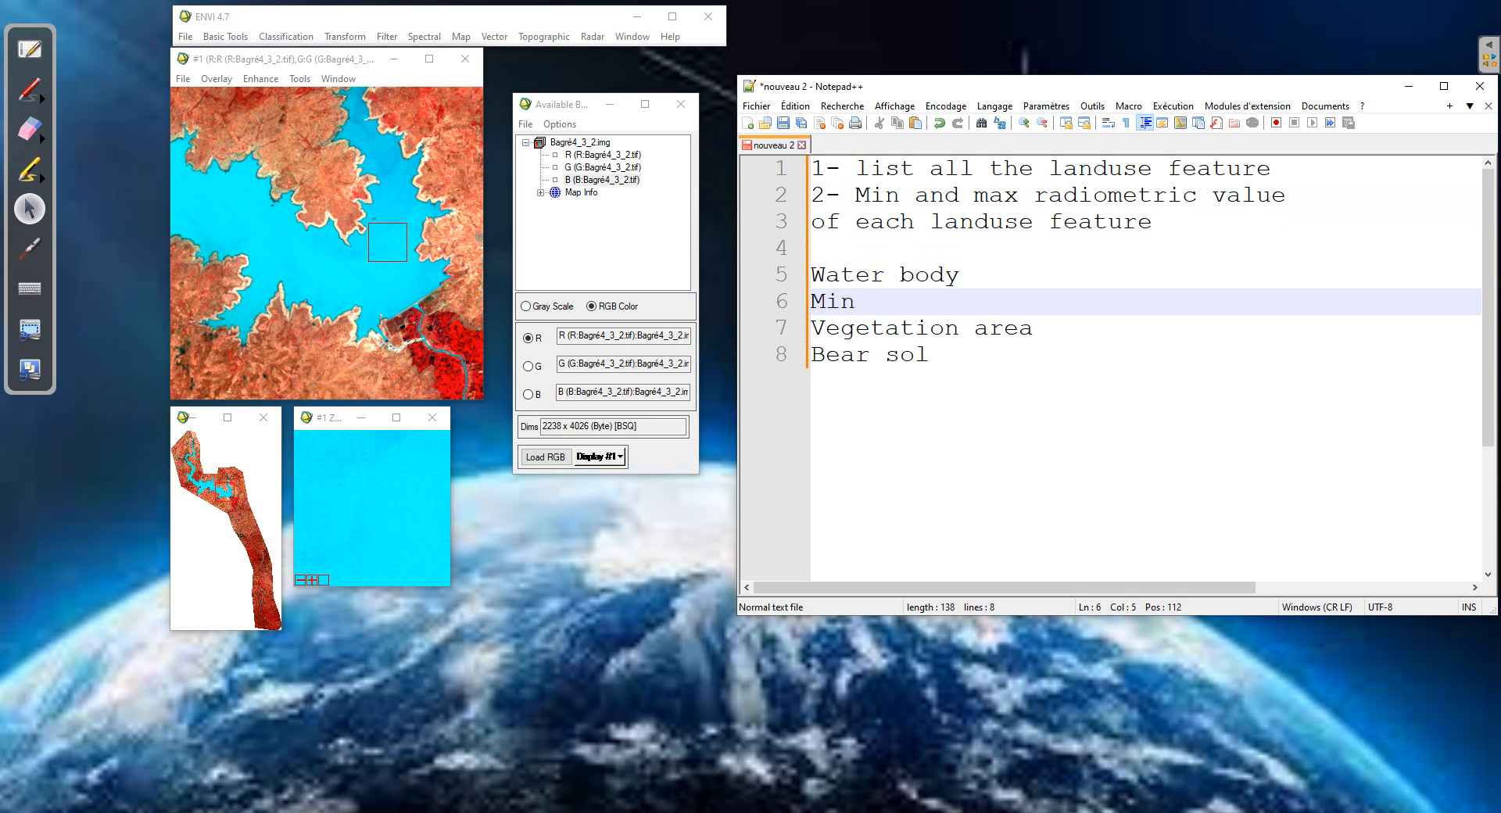
type(" : Max:")
key("ctrl+shift+Left")
key("ctrl+shift+Left")
key("ctrl+shift+Left")
key("ctrl+shift+Left")
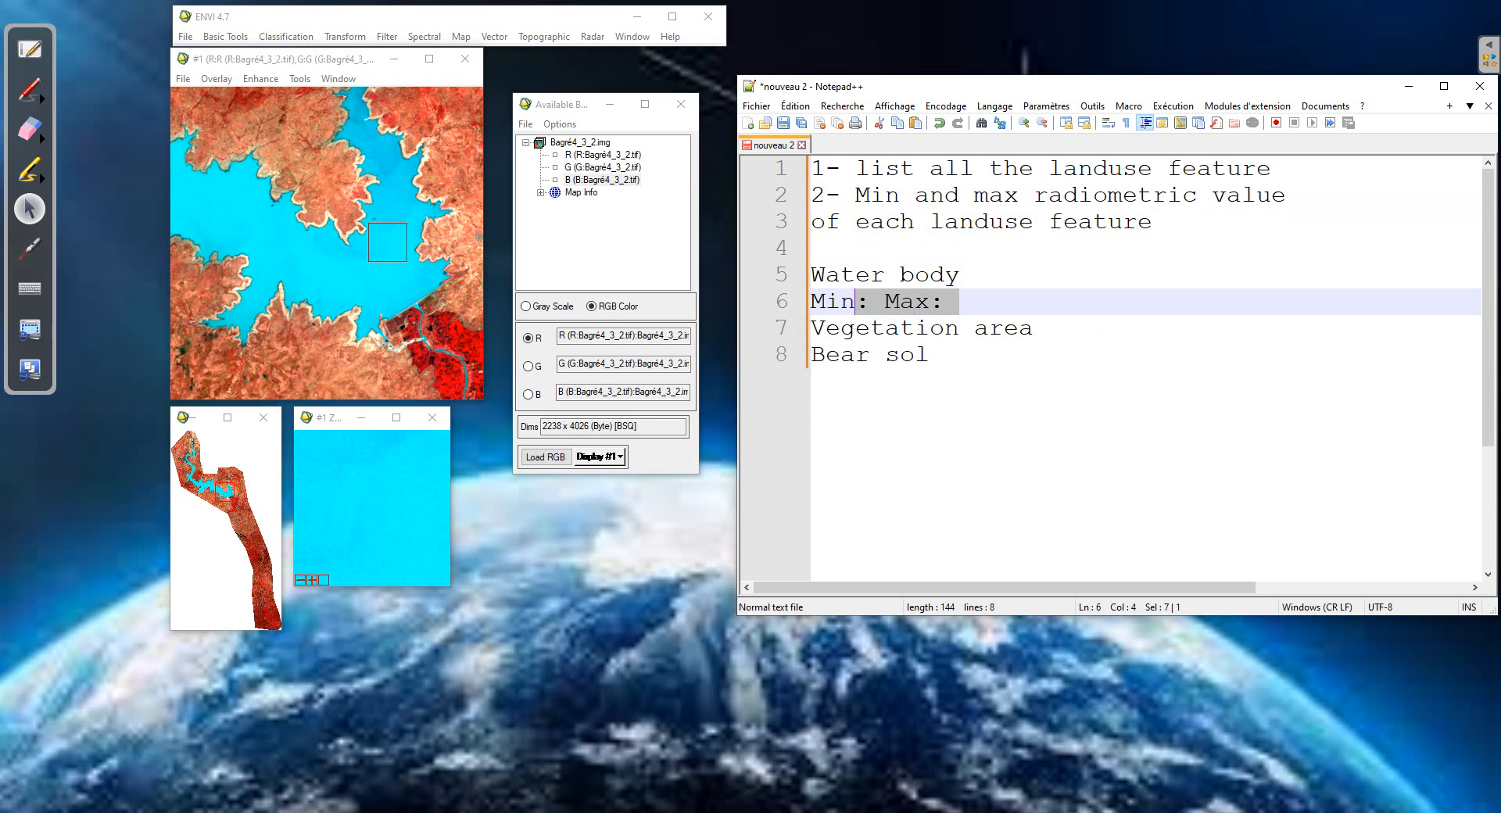
key("End")
key("Return")
key("Return")
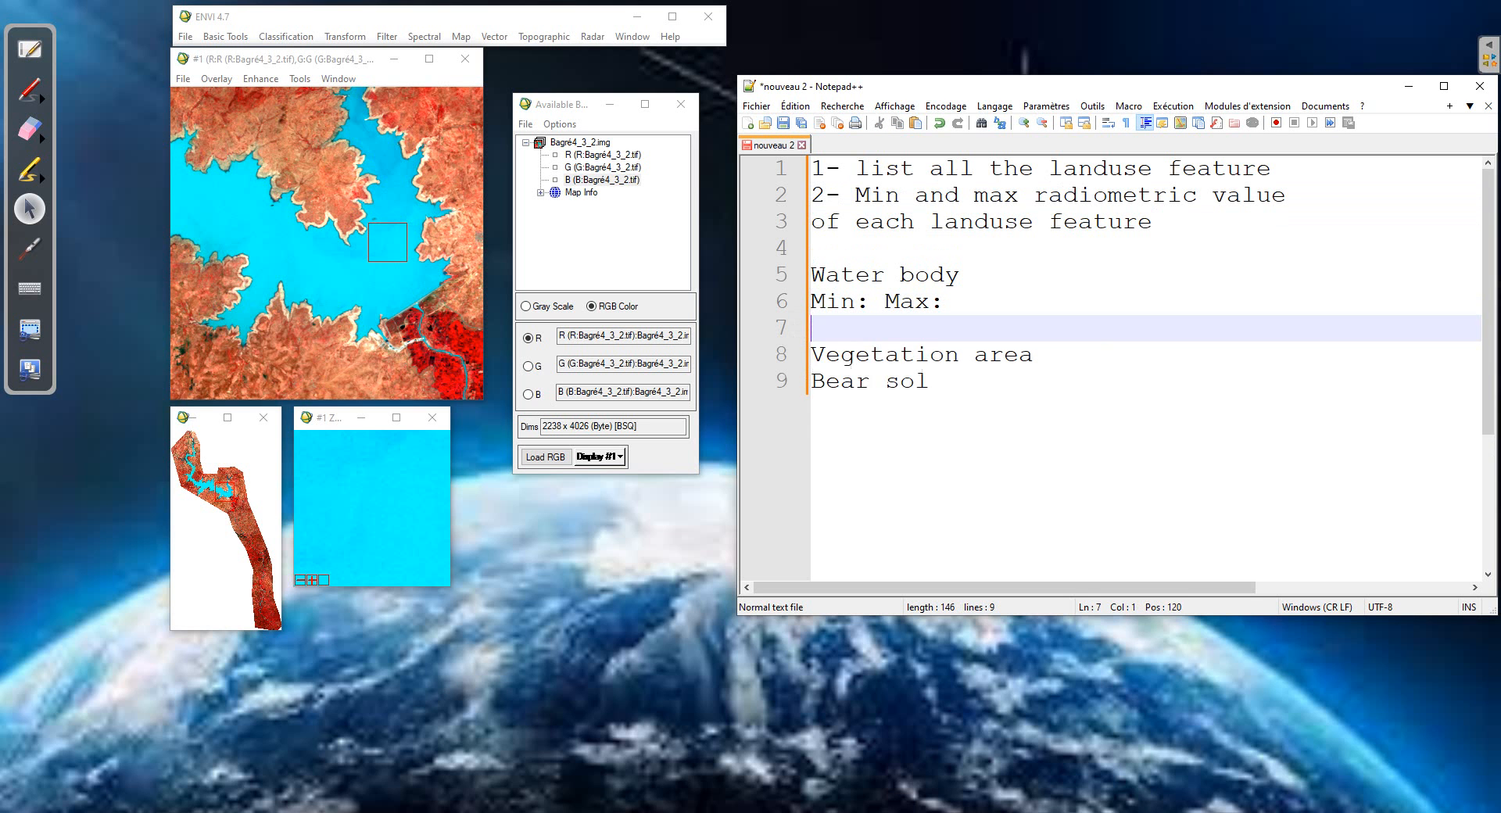
Add the line "Min: Max:" under Vegetation area, followed by two blank lines
left_click(1033, 382)
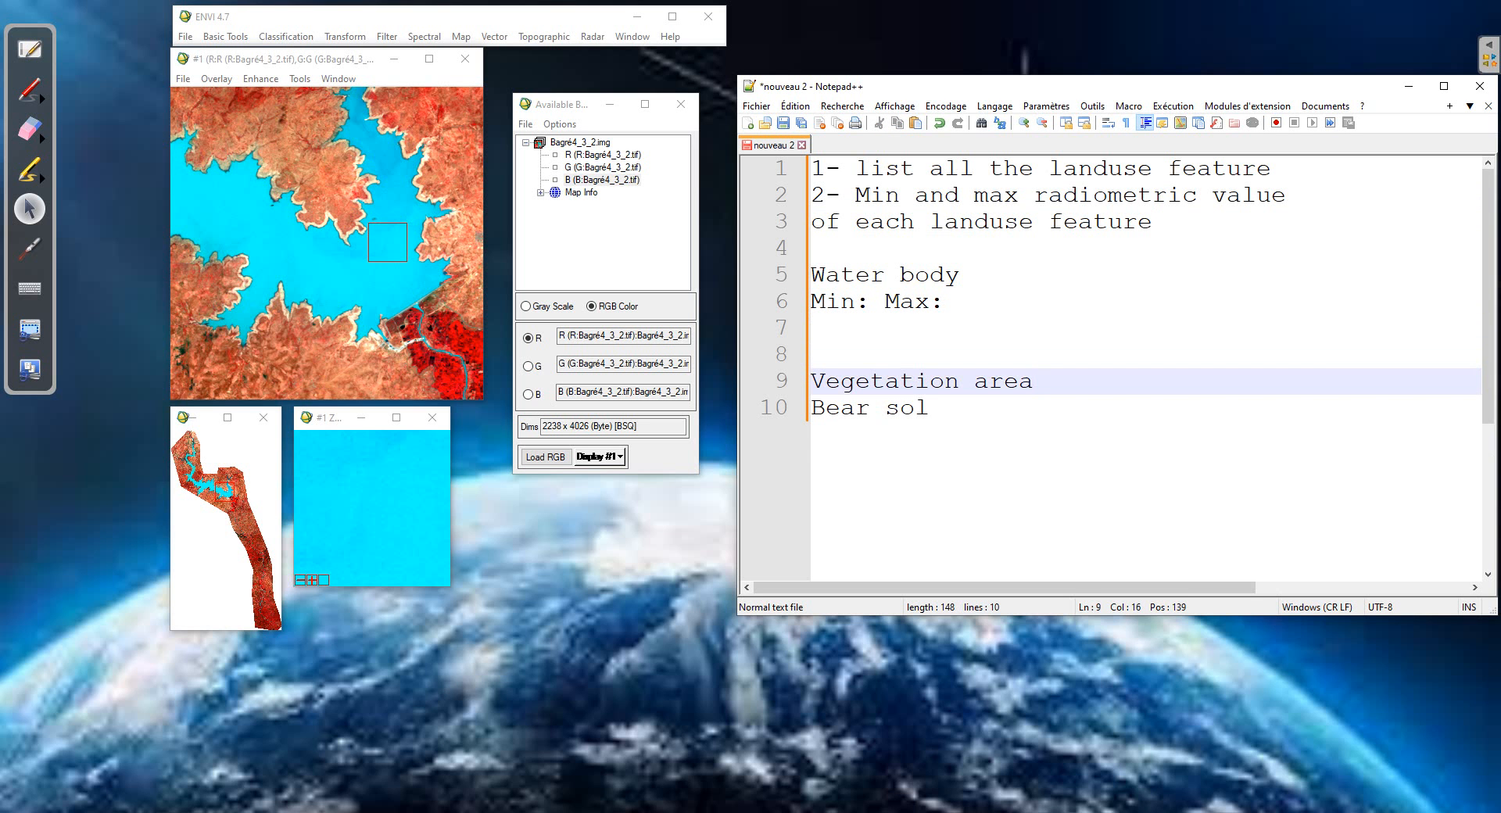
key("Return")
type("Min: Max:")
key("Return")
key("Return")
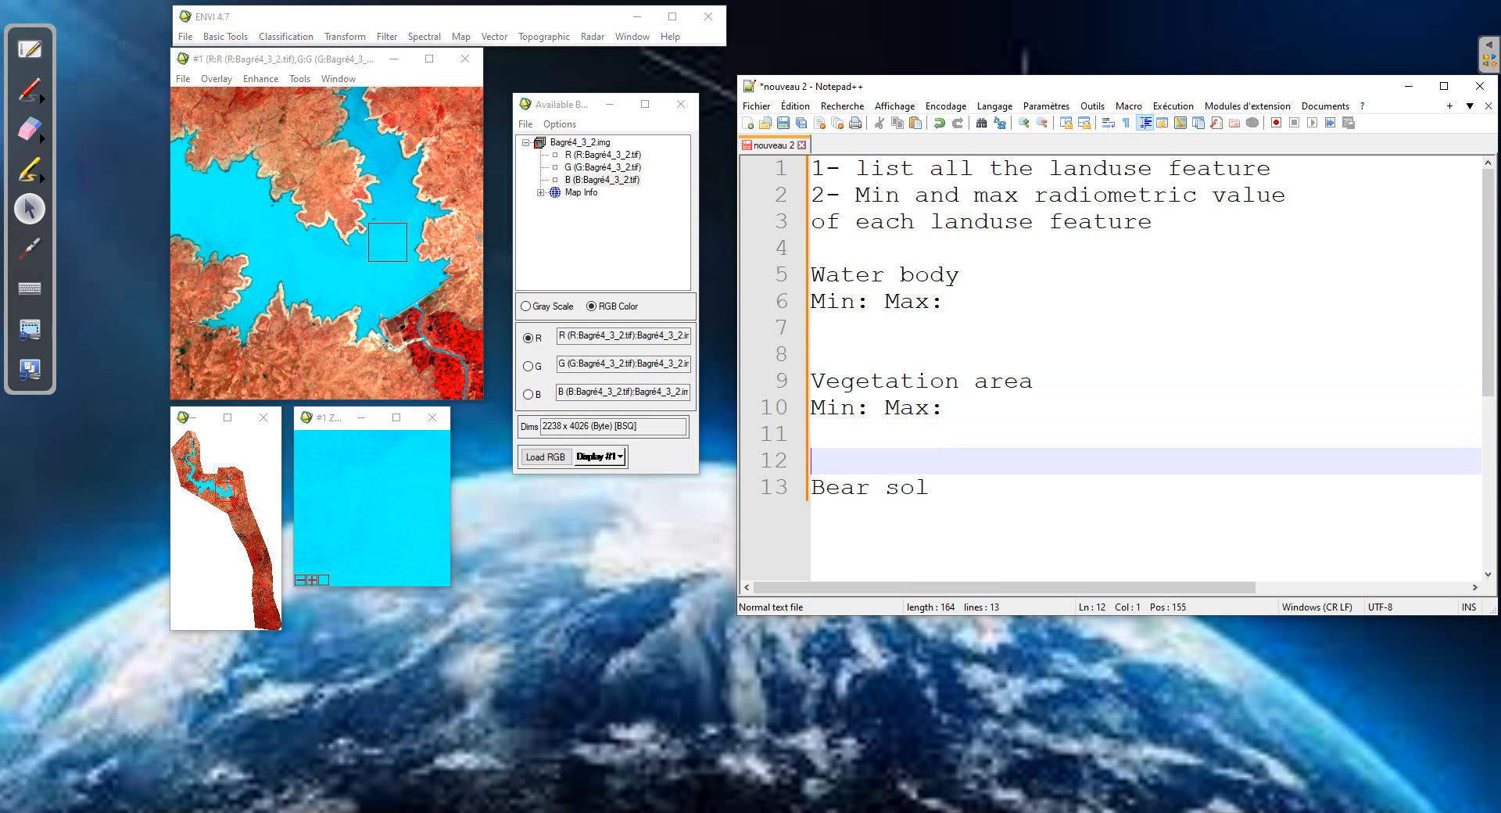
Add the line "Min: Max:" under Bear sol
left_click(929, 488)
key("Return")
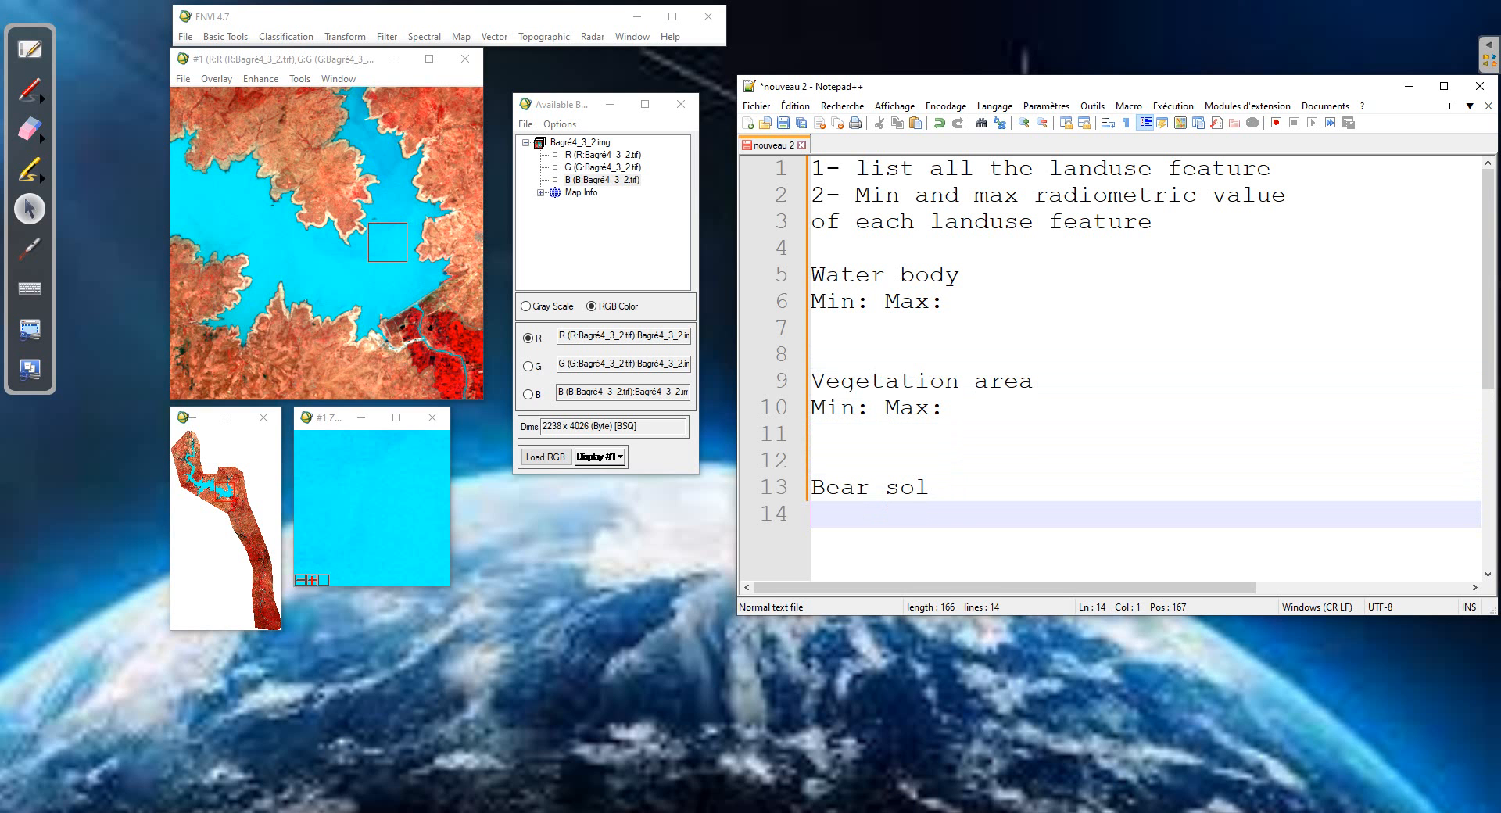
type("Min: Max:")
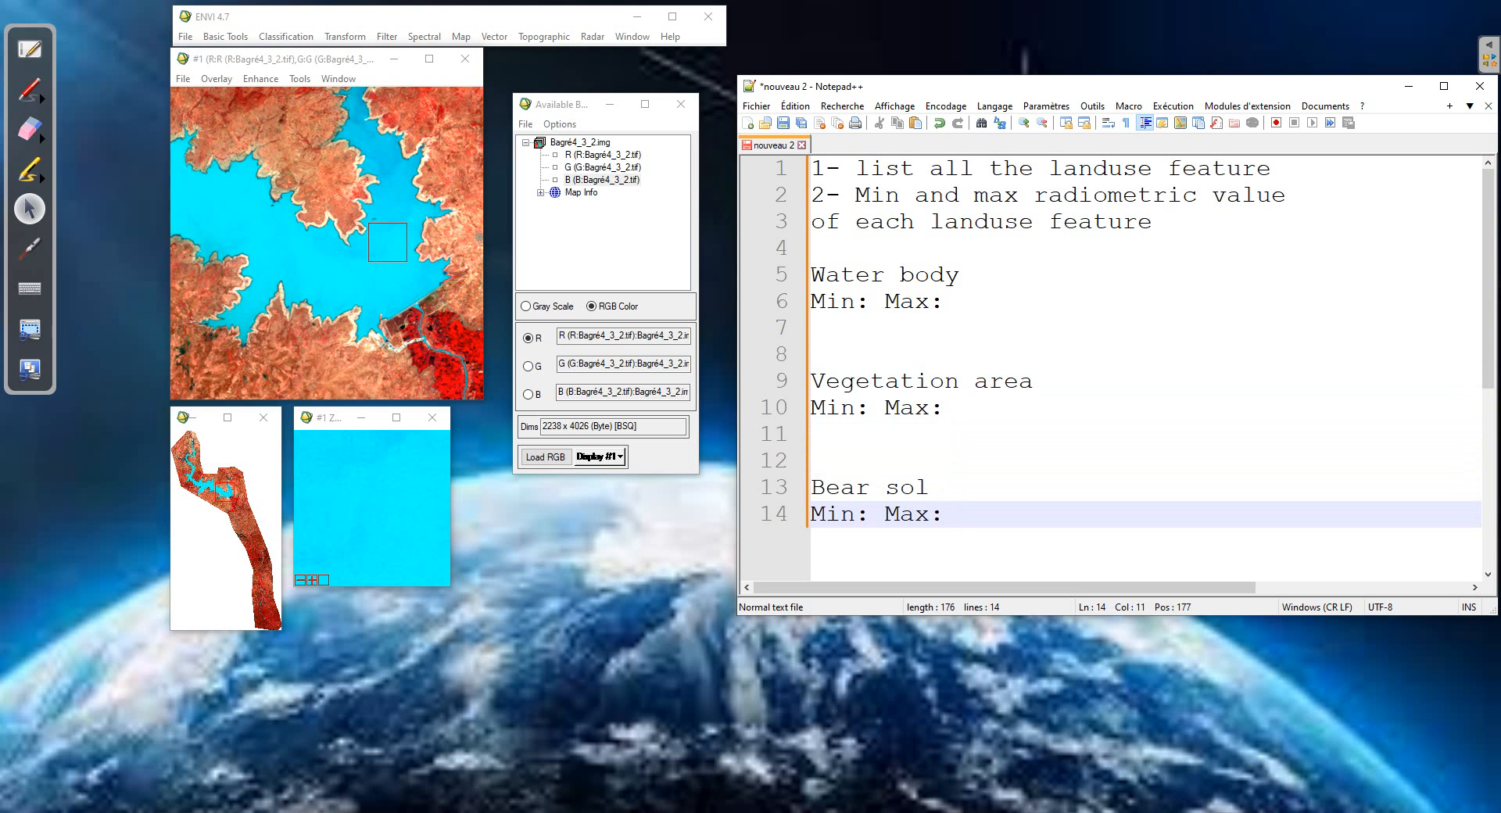
Open Cursor Location/Value for the ENVI image and move its window over the lower edge of the image display
right_click(300, 254)
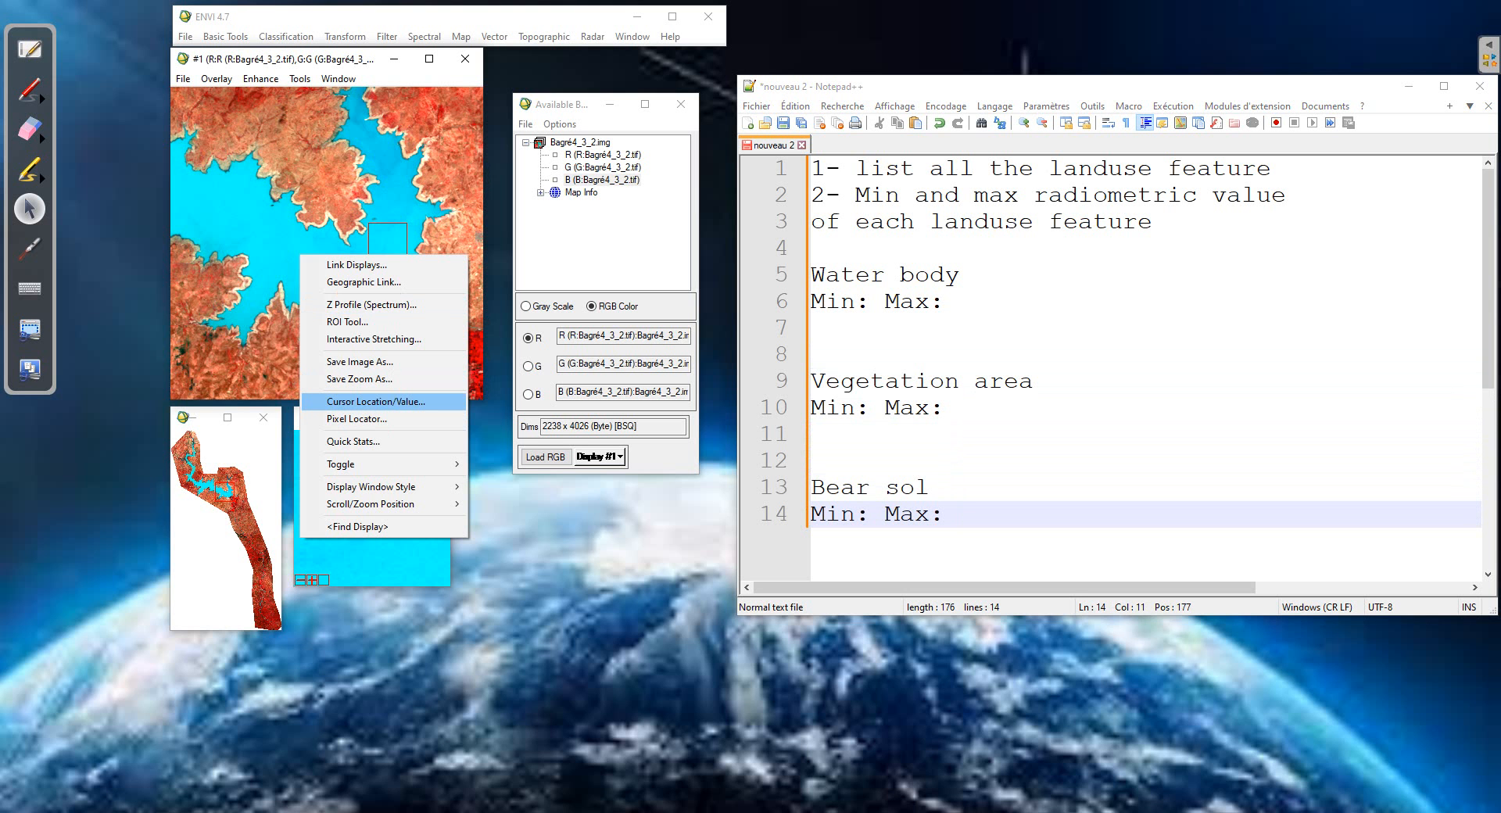
left_click(376, 401)
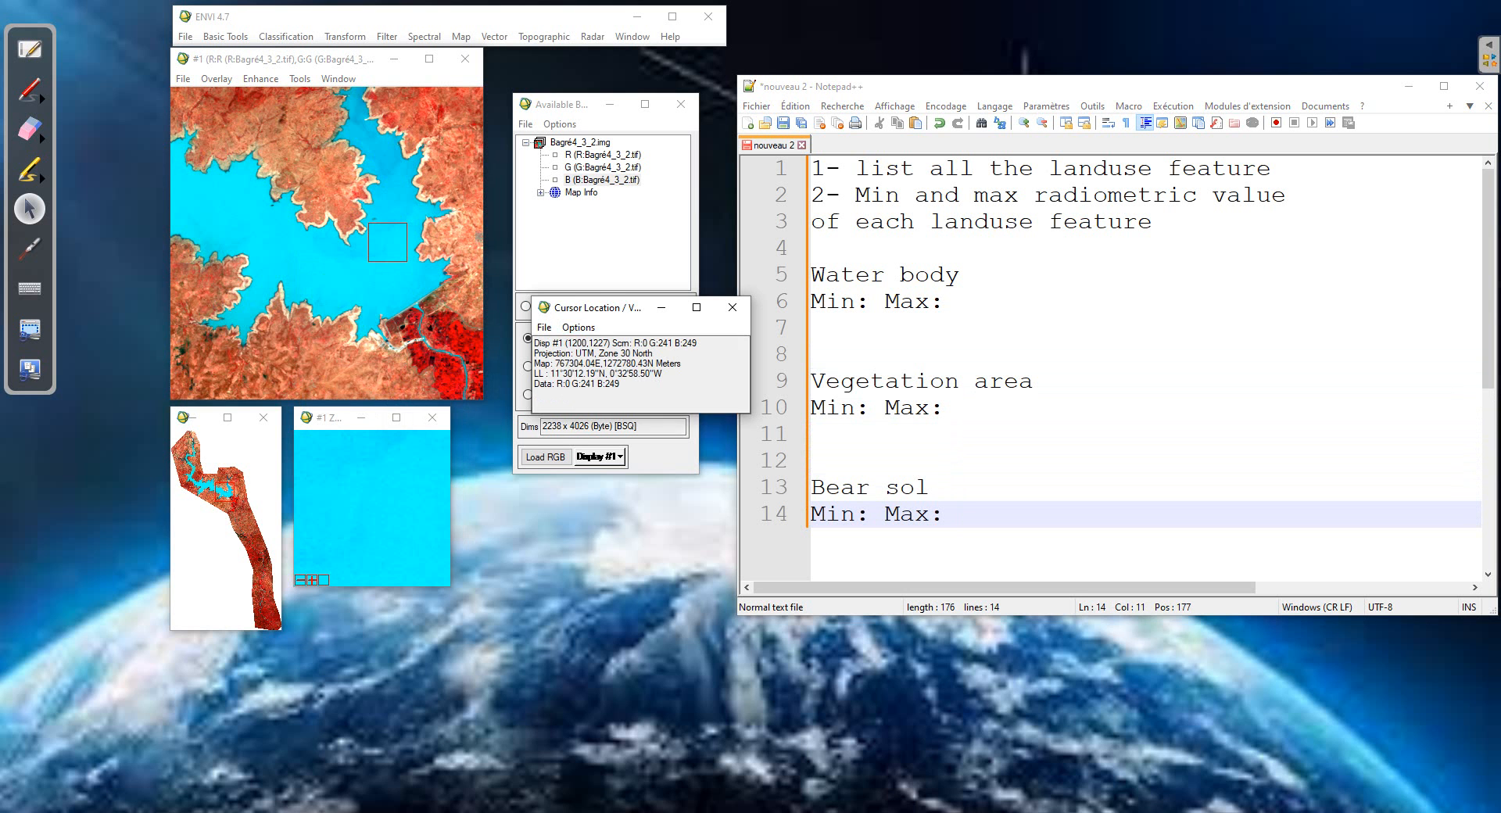
left_click_drag(598, 307, 407, 325)
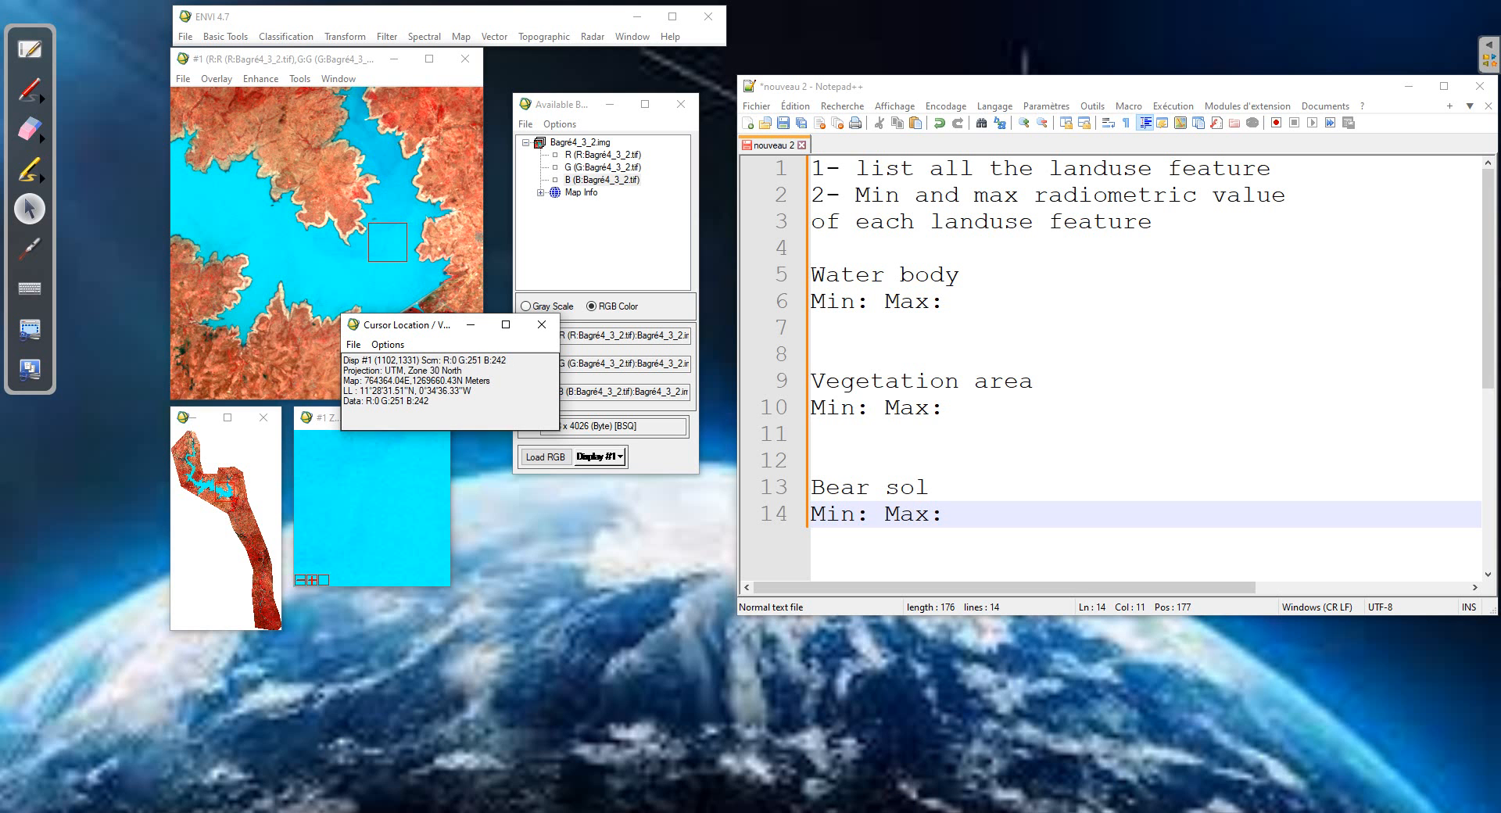
Examine the RGB screen and data values of pixels at several places in the water body
left_click_drag(442, 360, 507, 360)
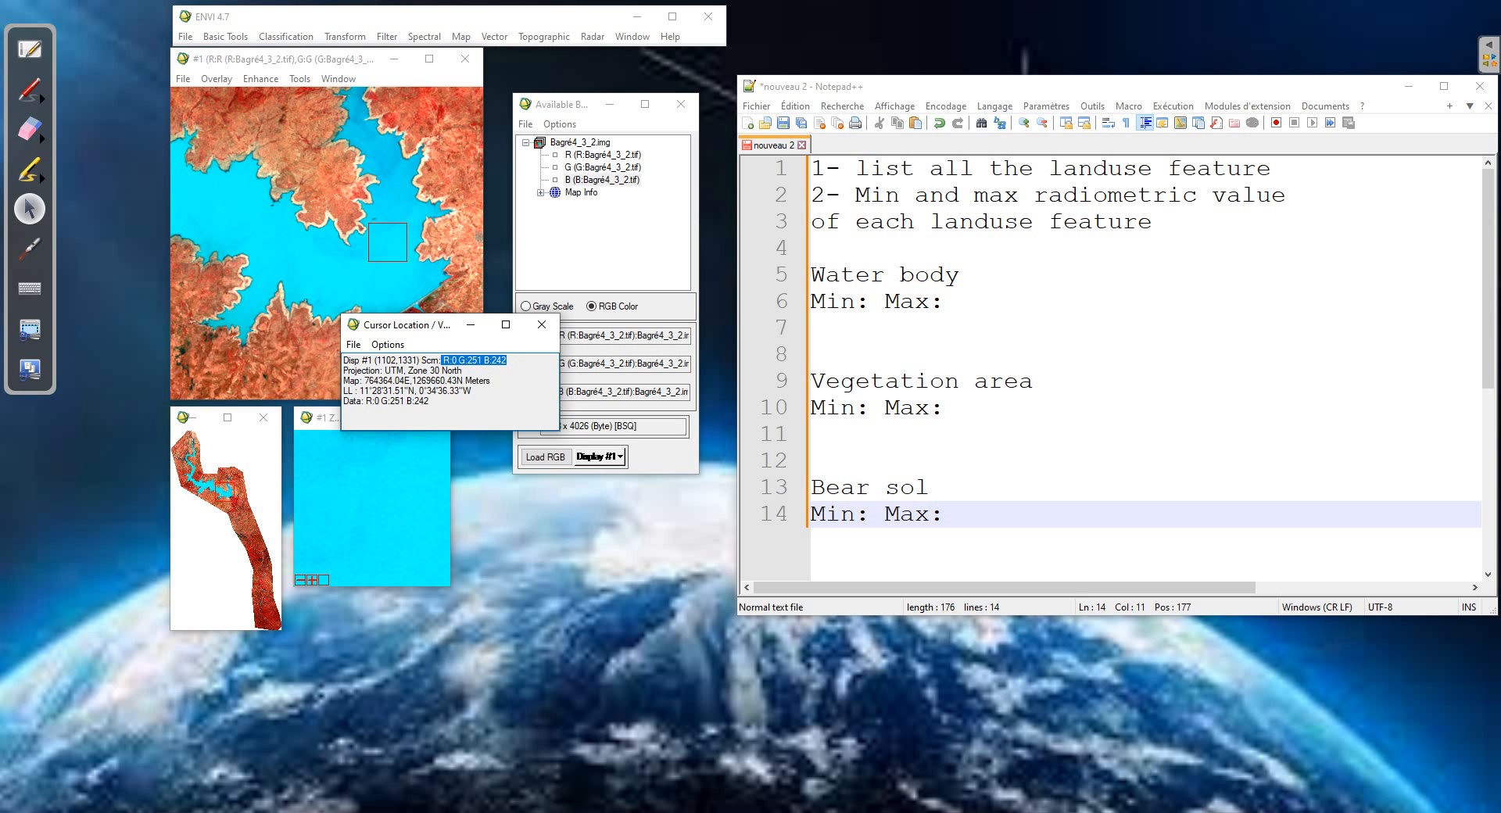
left_click_drag(343, 401, 429, 401)
left_click(329, 268)
left_click_drag(329, 269, 382, 266)
left_click_drag(382, 266, 382, 264)
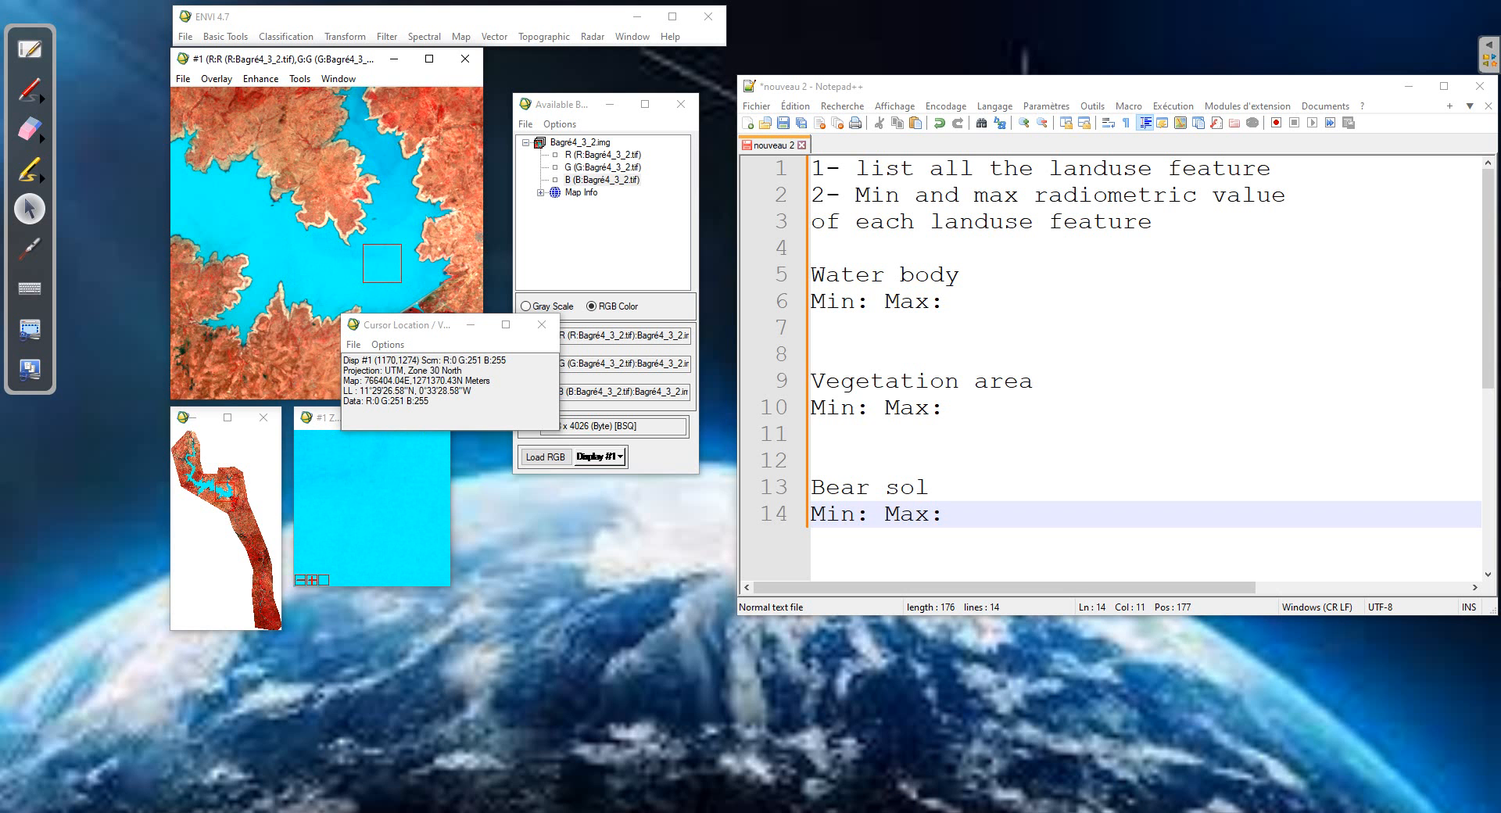
mouse_move(383, 263)
left_mouse_down()
mouse_move(304, 258)
mouse_move(198, 179)
mouse_move(275, 251)
mouse_move(383, 266)
left_mouse_up()
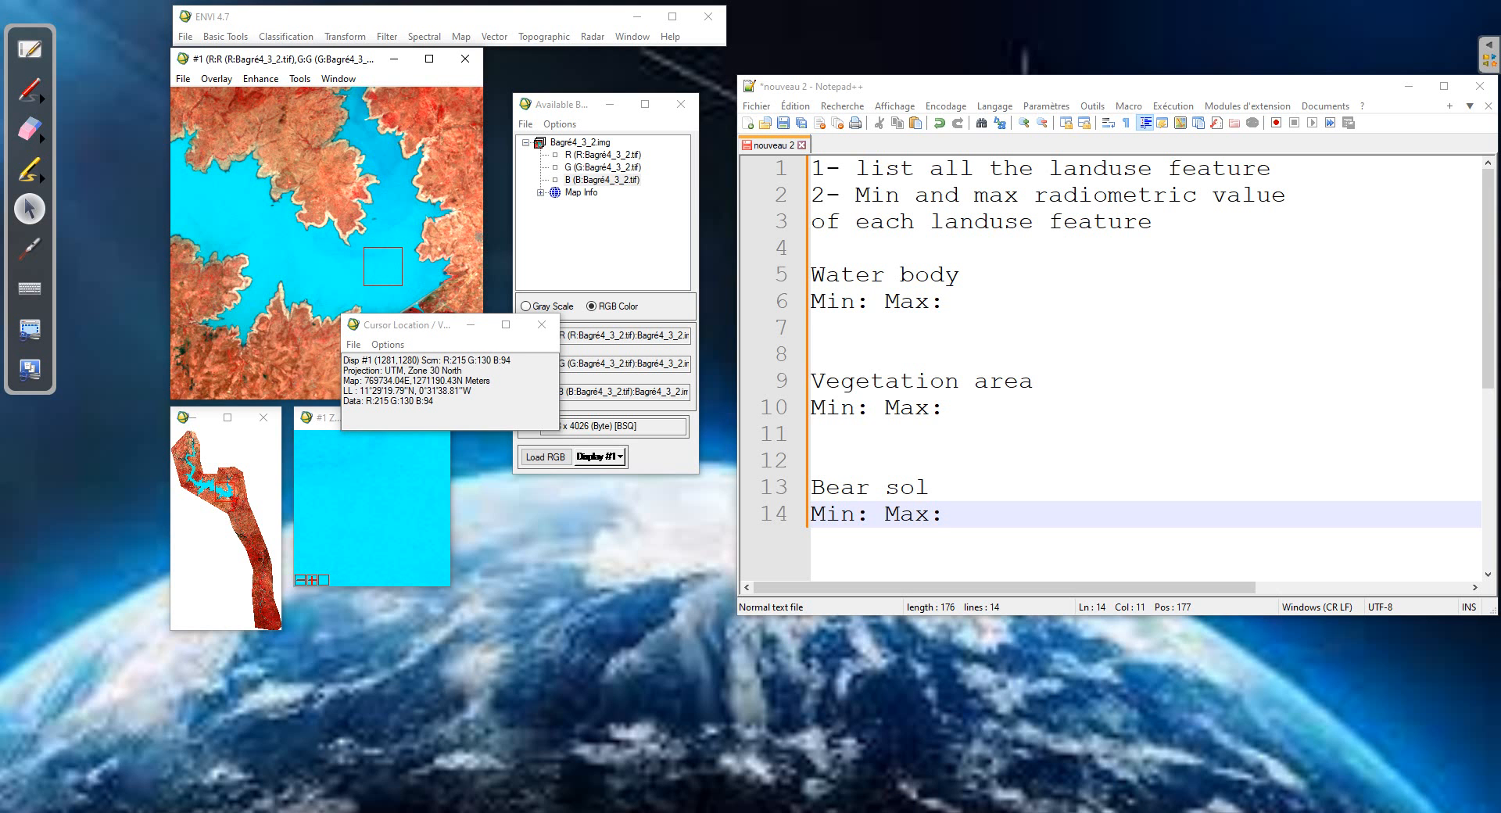
Set both the Min and Max values of Water body to 0 in the Notepad++ note
left_click(869, 301)
type("0")
left_click(973, 301)
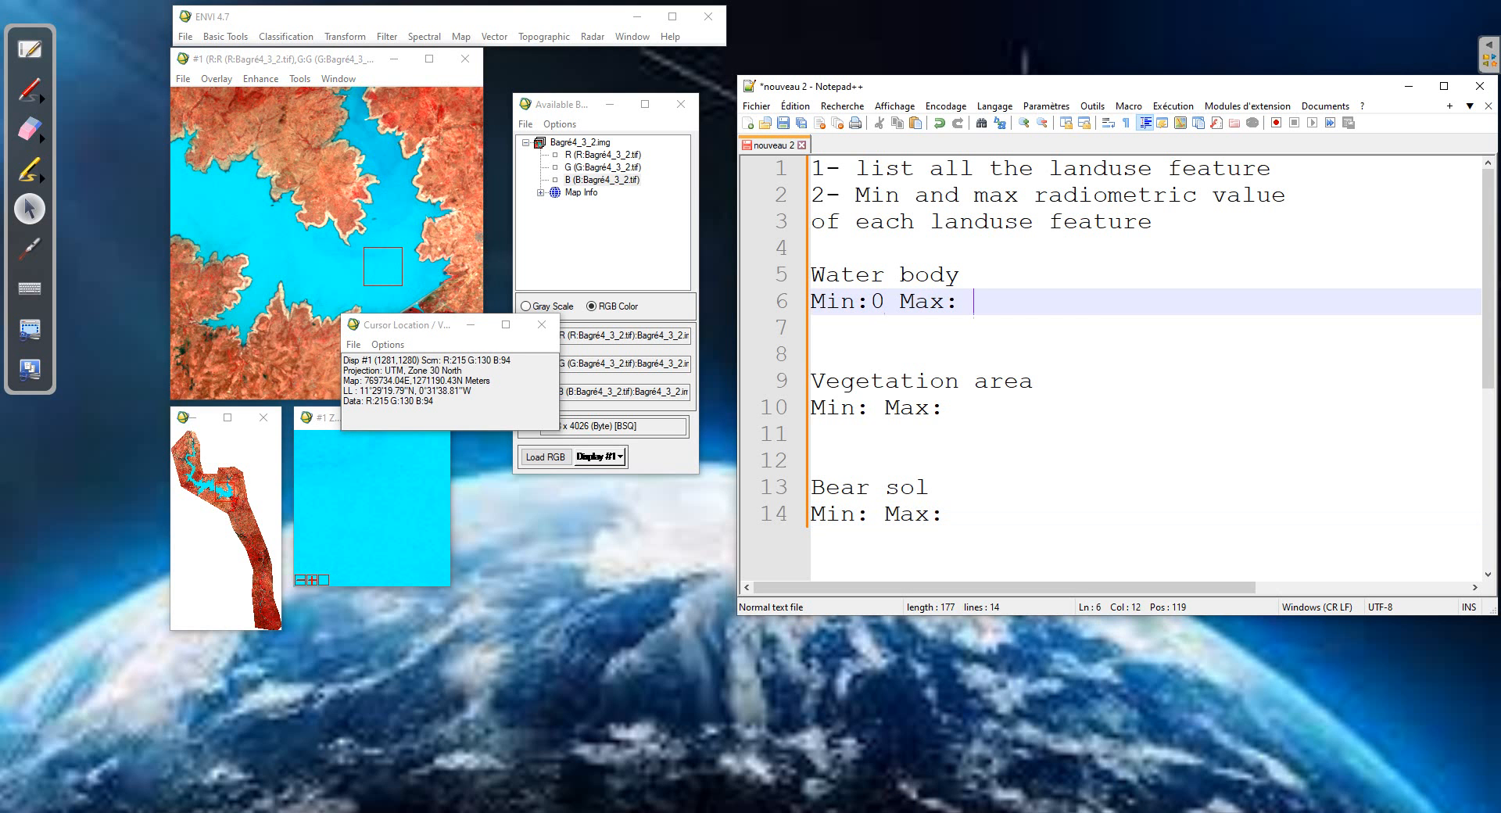
type("0")
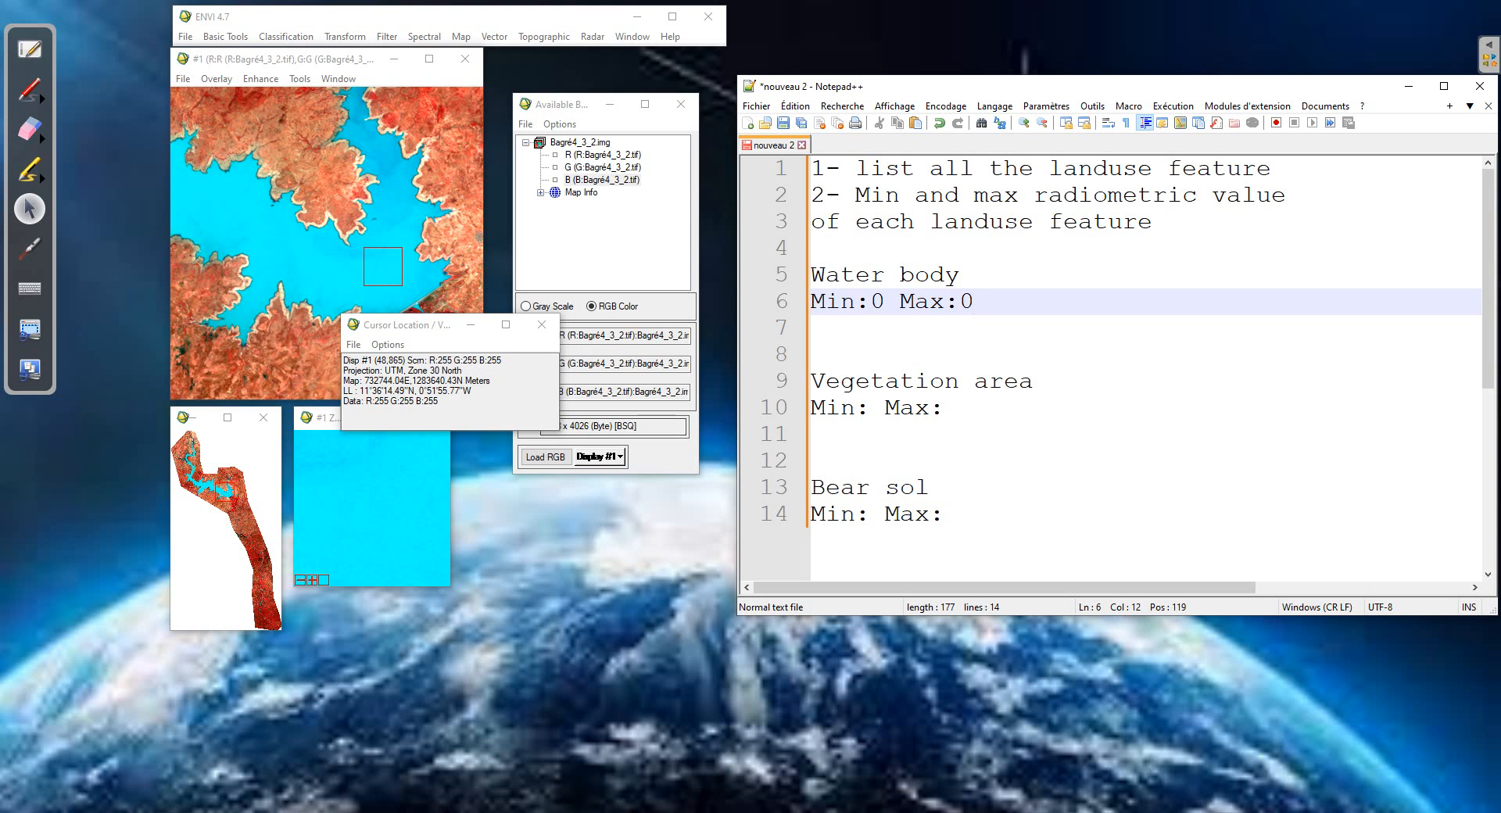
Bring the red vegetation along the river into the ENVI view and add the label "RED BAND" to the Water body values in Notepad++
left_click_drag(233, 498, 236, 502)
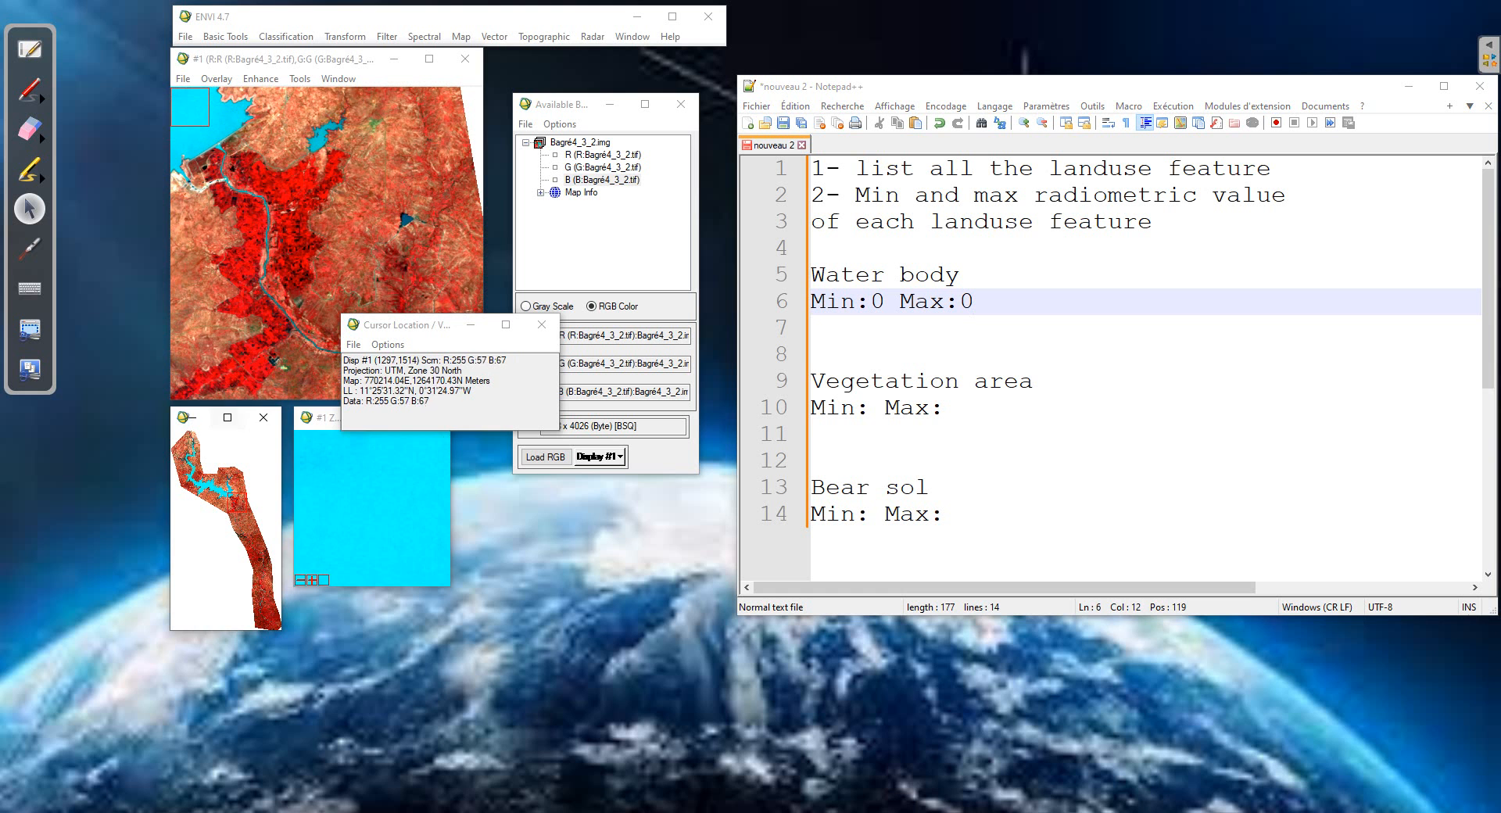
left_click(285, 201)
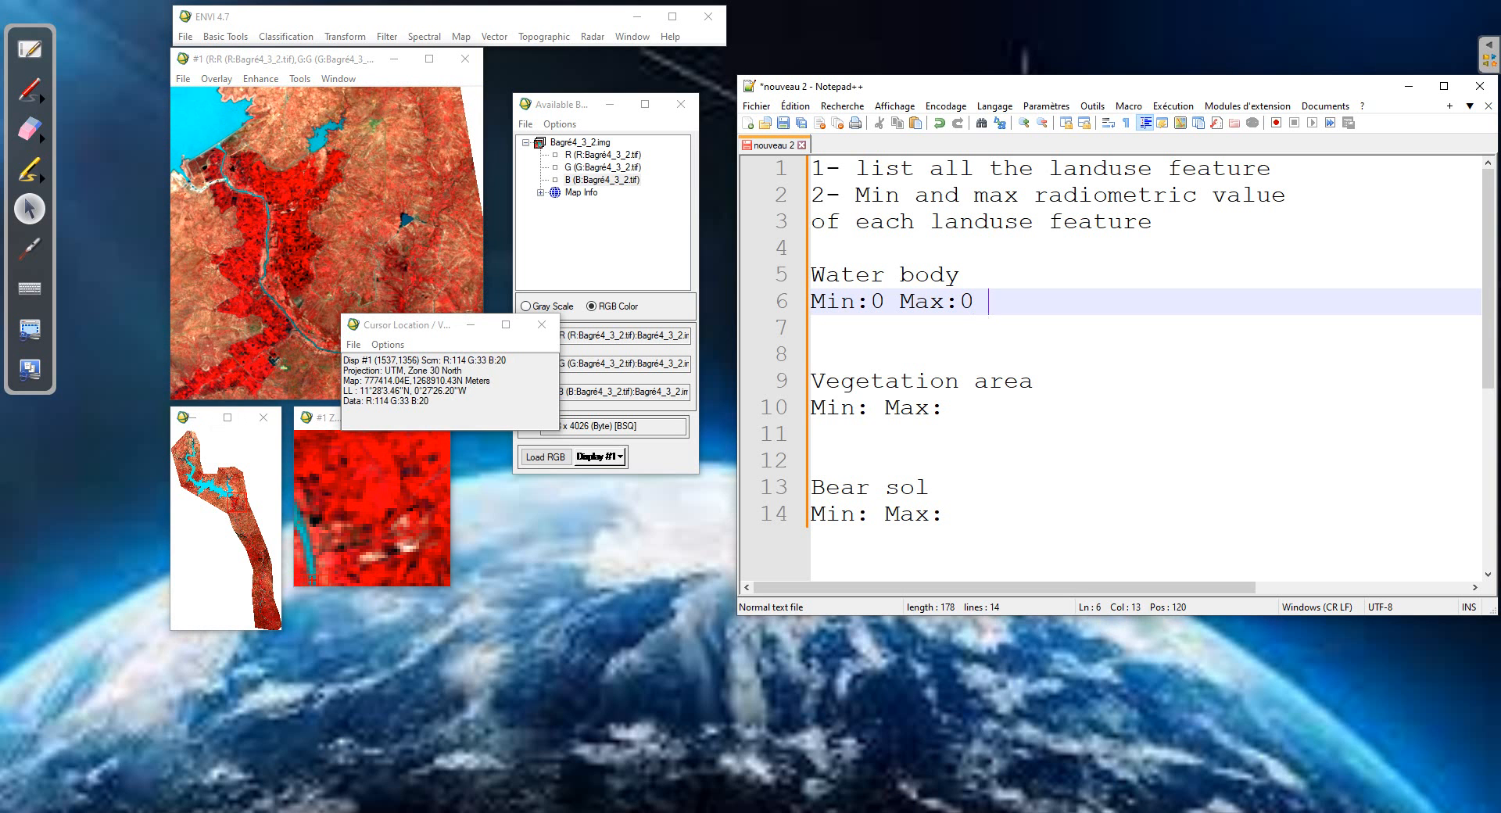
type("RED BAND")
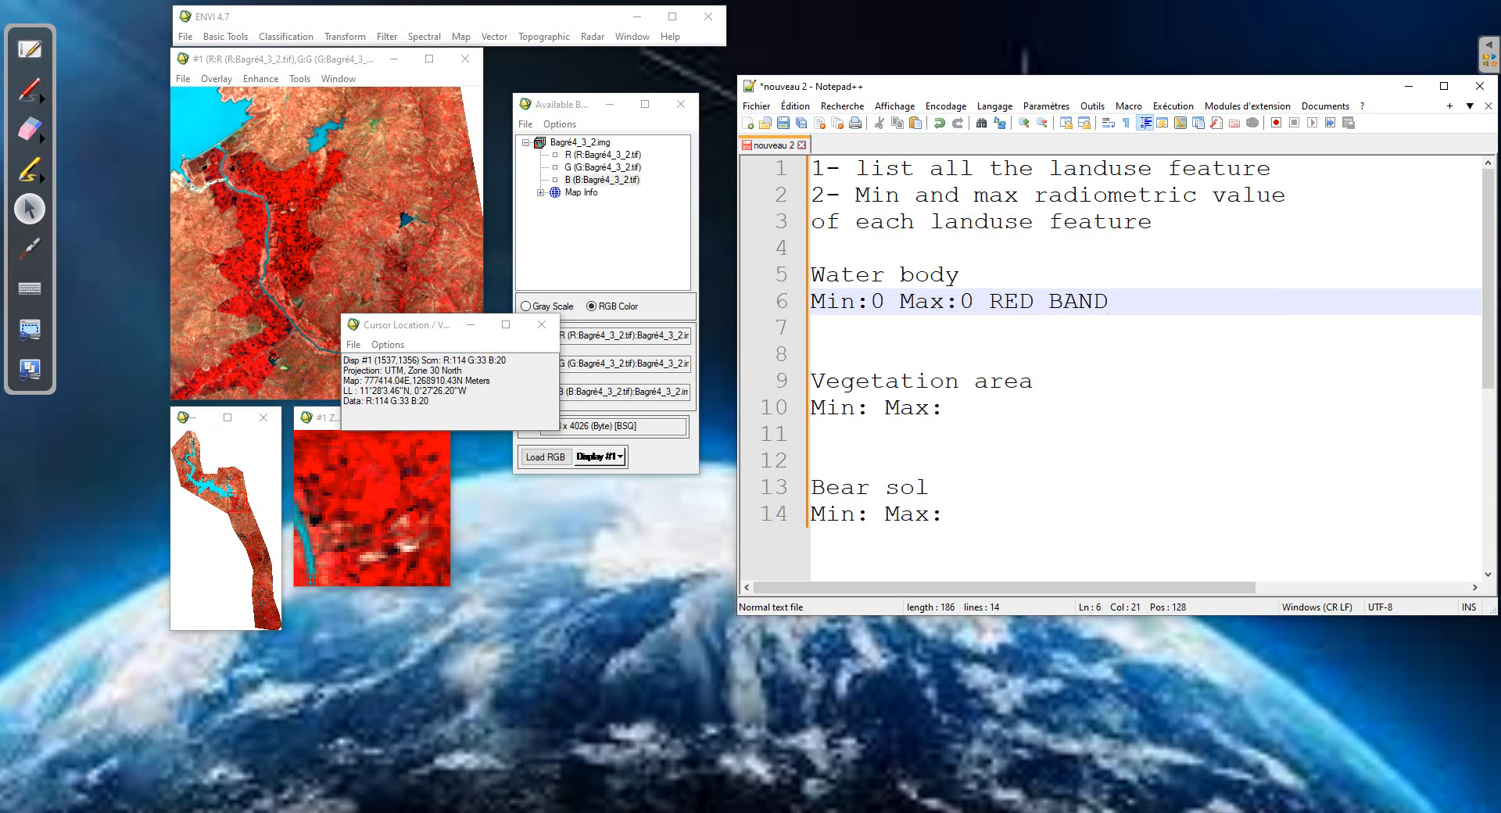
Set Vegetation area's Min and Max to 0 and label the line "BLUE BAND"
left_click(959, 407)
left_click(869, 408)
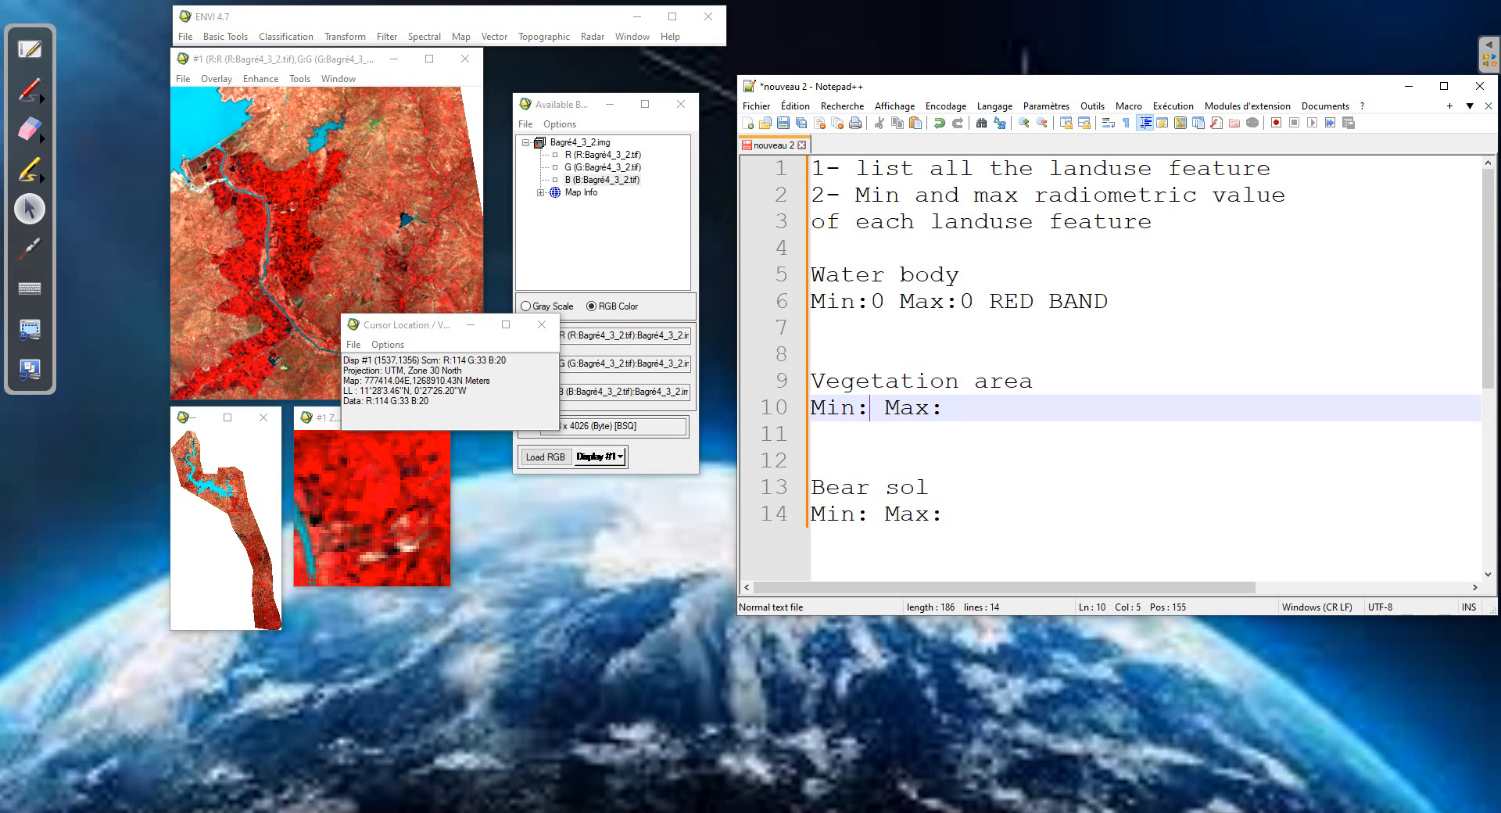
type("0")
left_click(959, 407)
type("0")
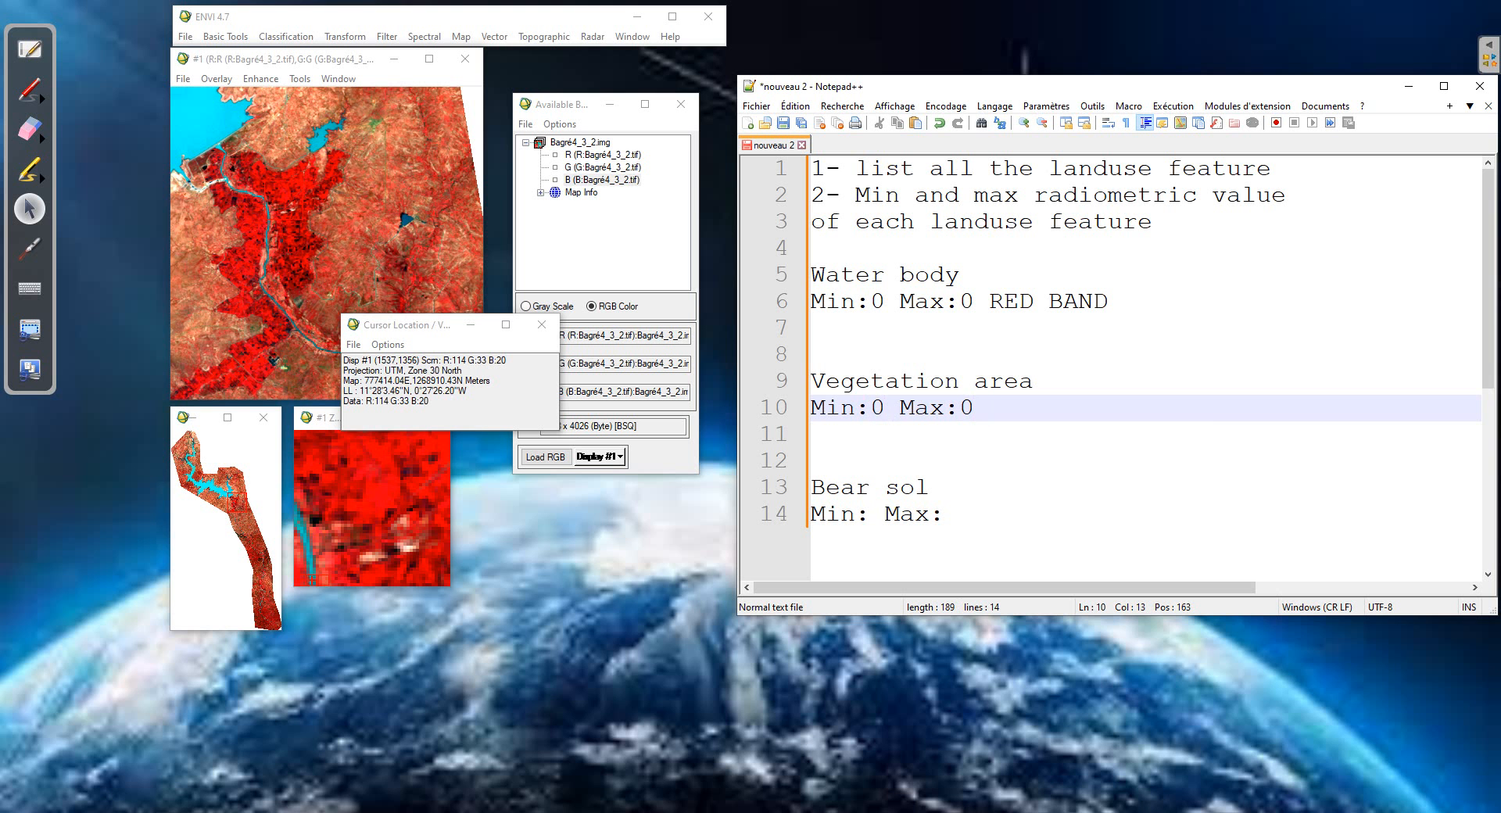
type(" BLUE BA")
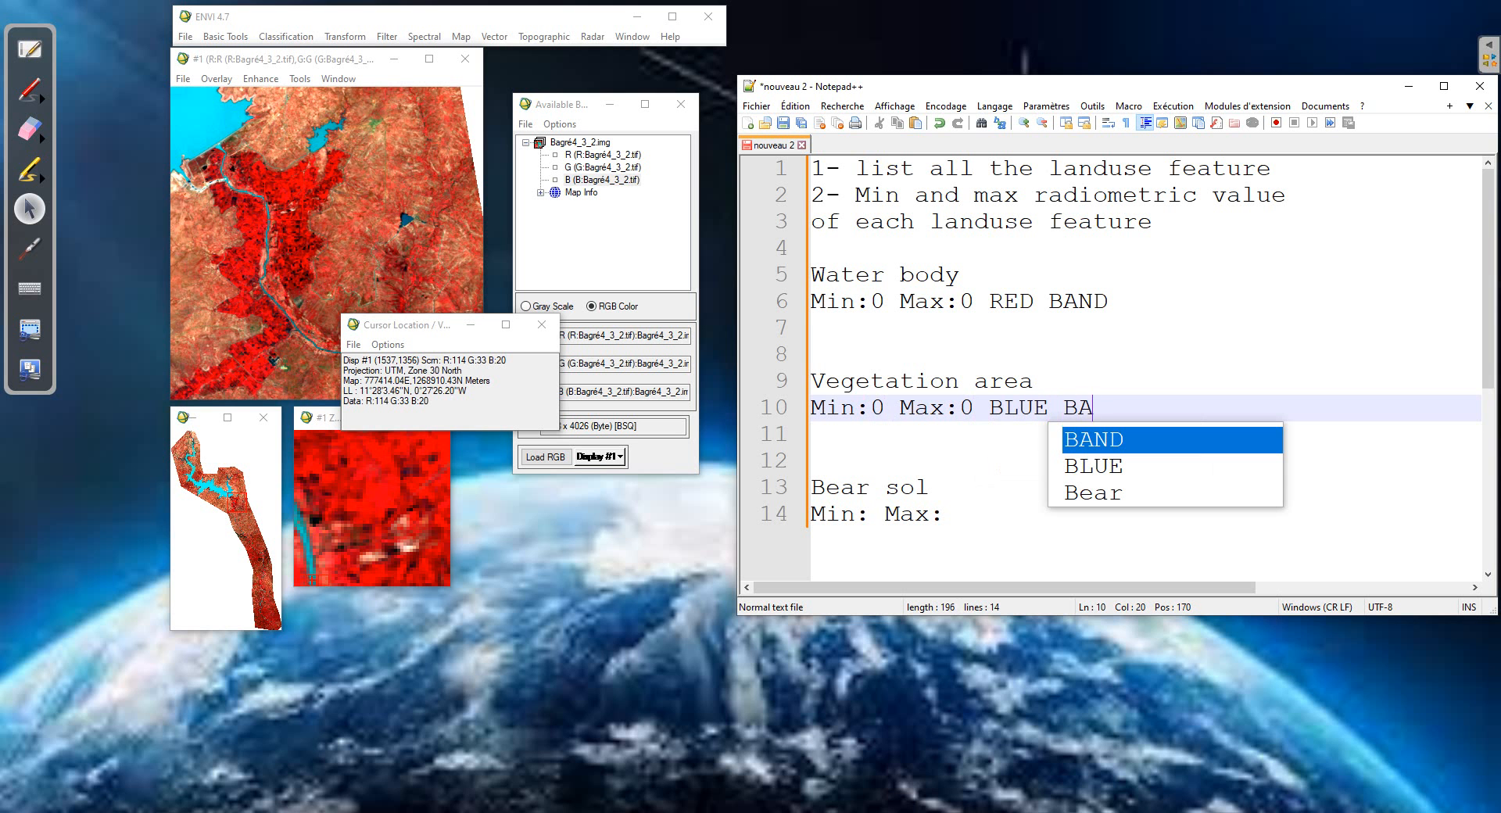
type("ND")
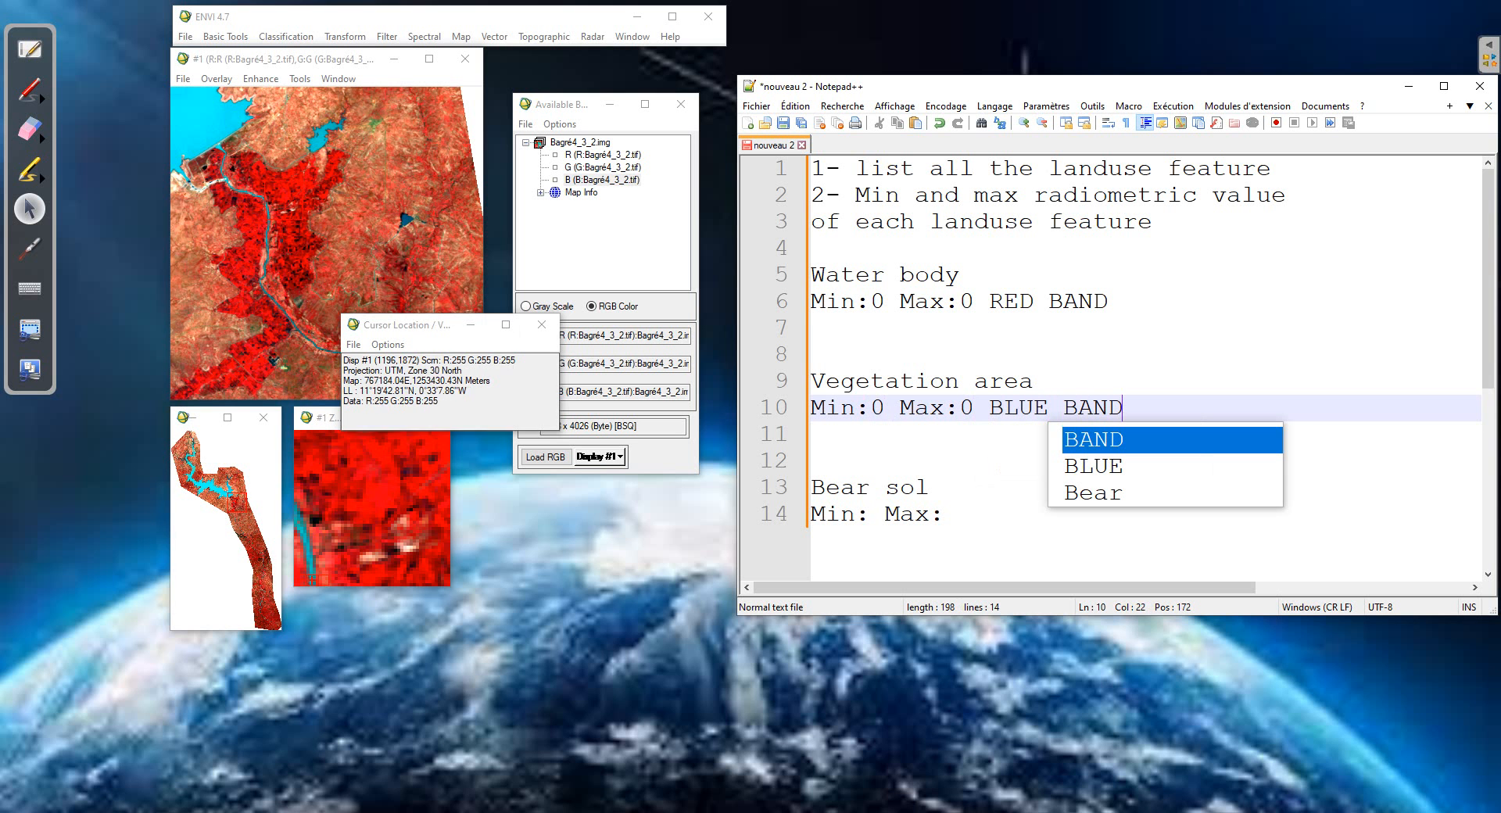
Show the lake's southern shore in ENVI, place the zoom box on its bright soil, and enlarge the Zoom window
left_click_drag(238, 522, 225, 498)
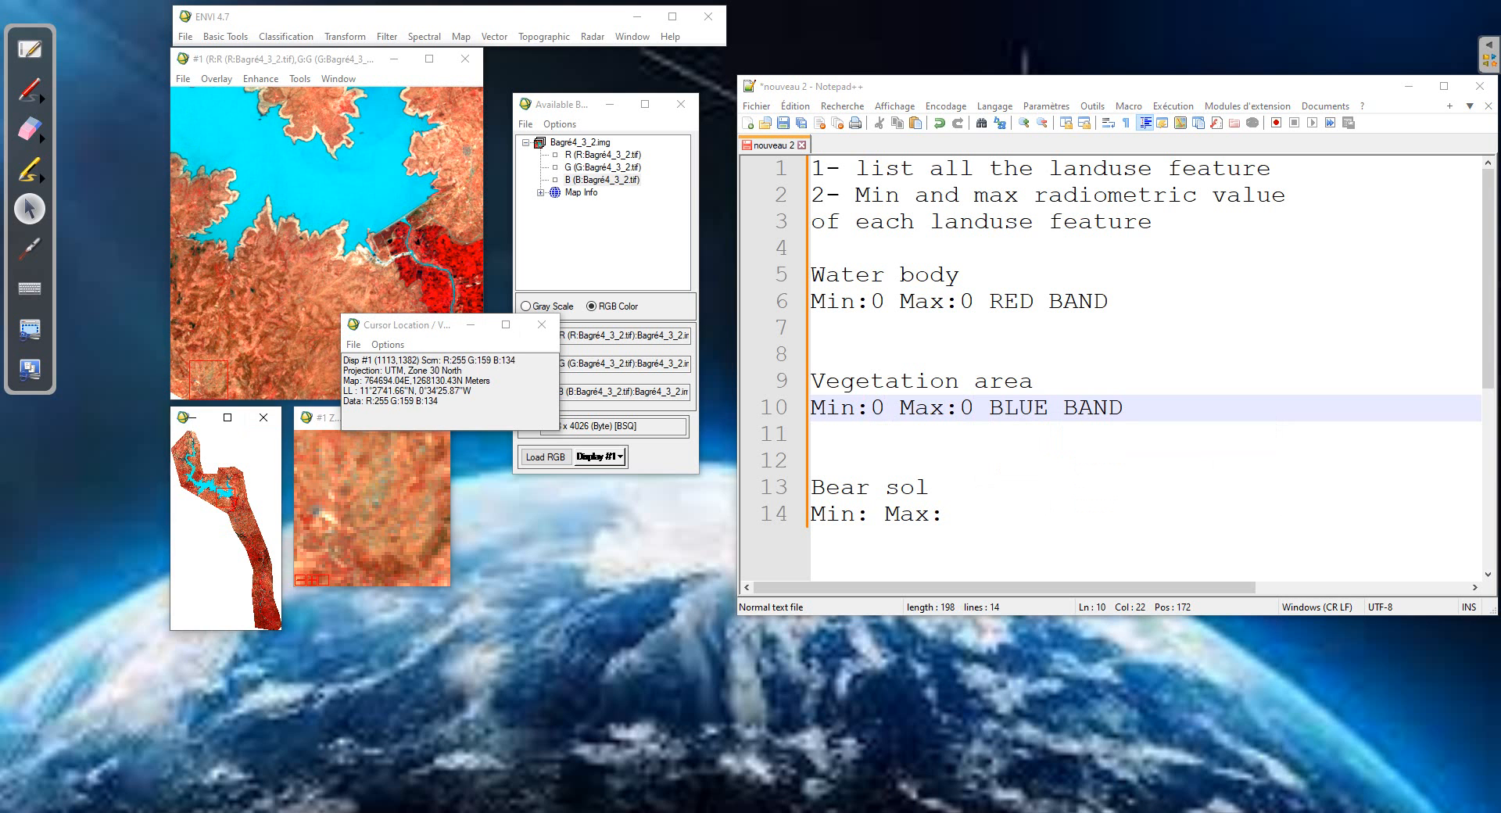
left_click_drag(332, 264, 363, 248)
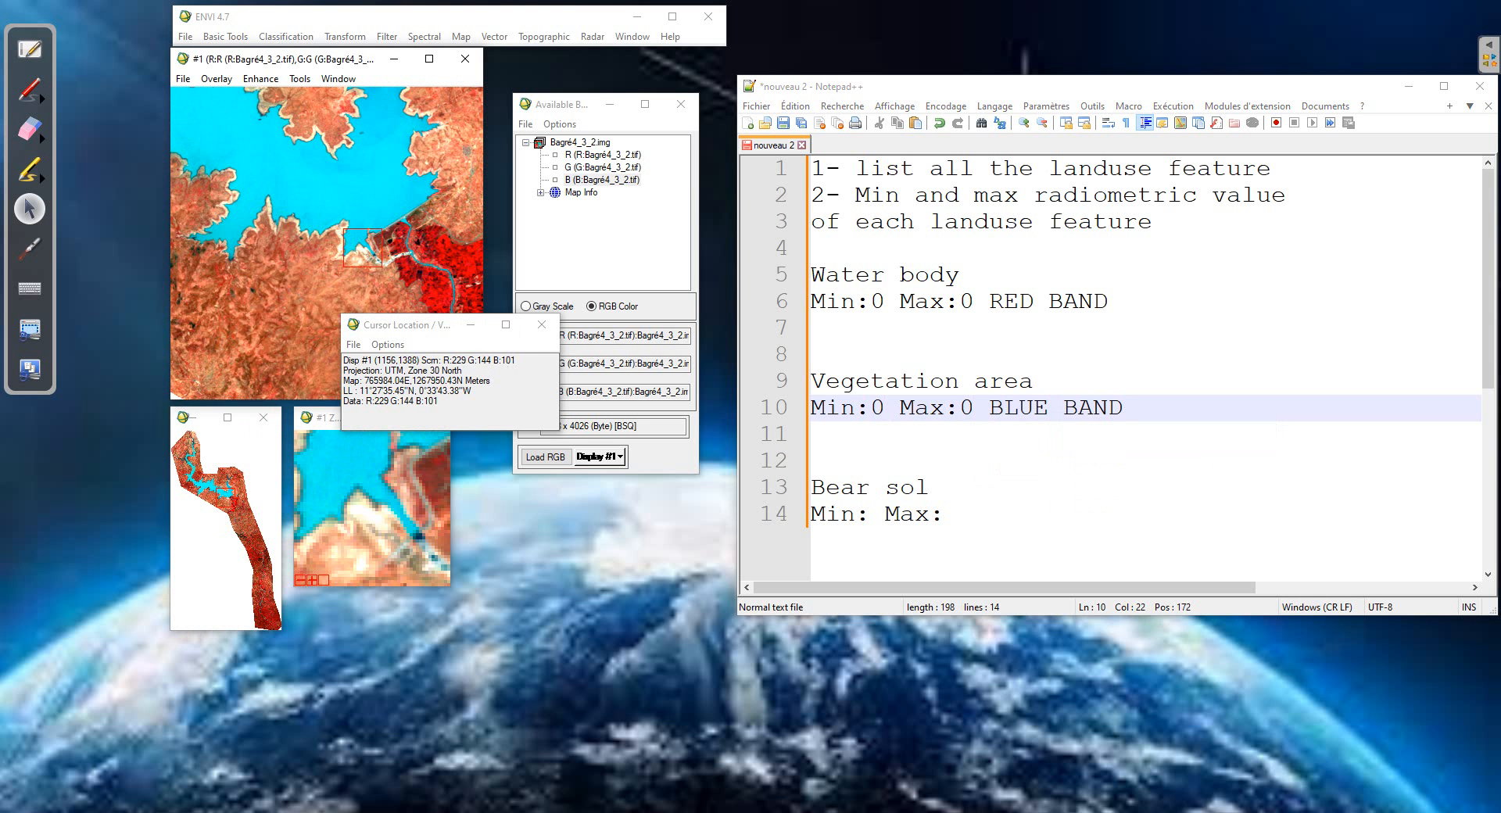
left_click_drag(450, 585, 547, 717)
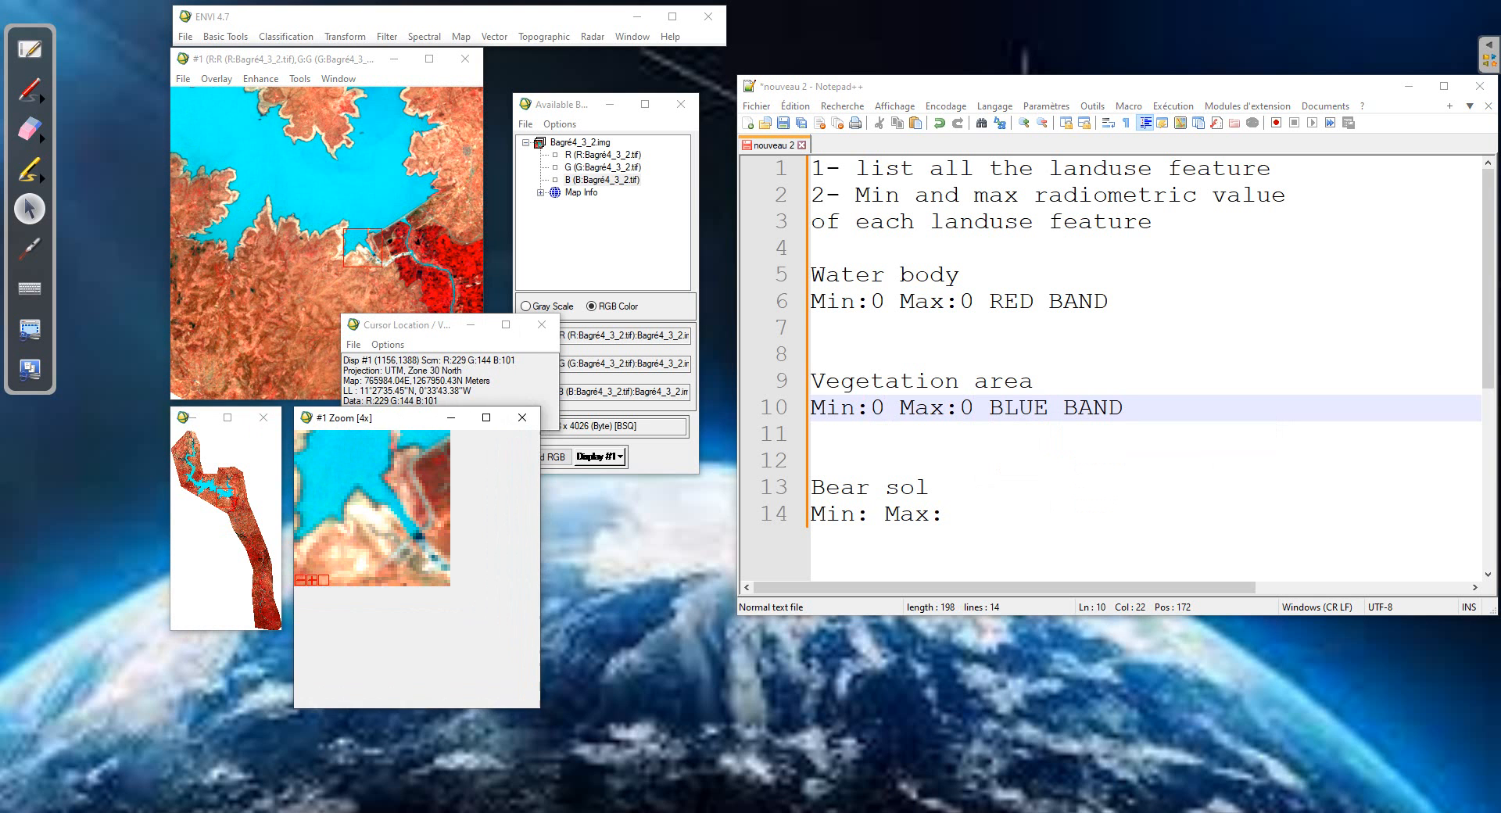
Magnify the bright soil beside the water to individual pixels and examine their RGB values
left_click(300, 711)
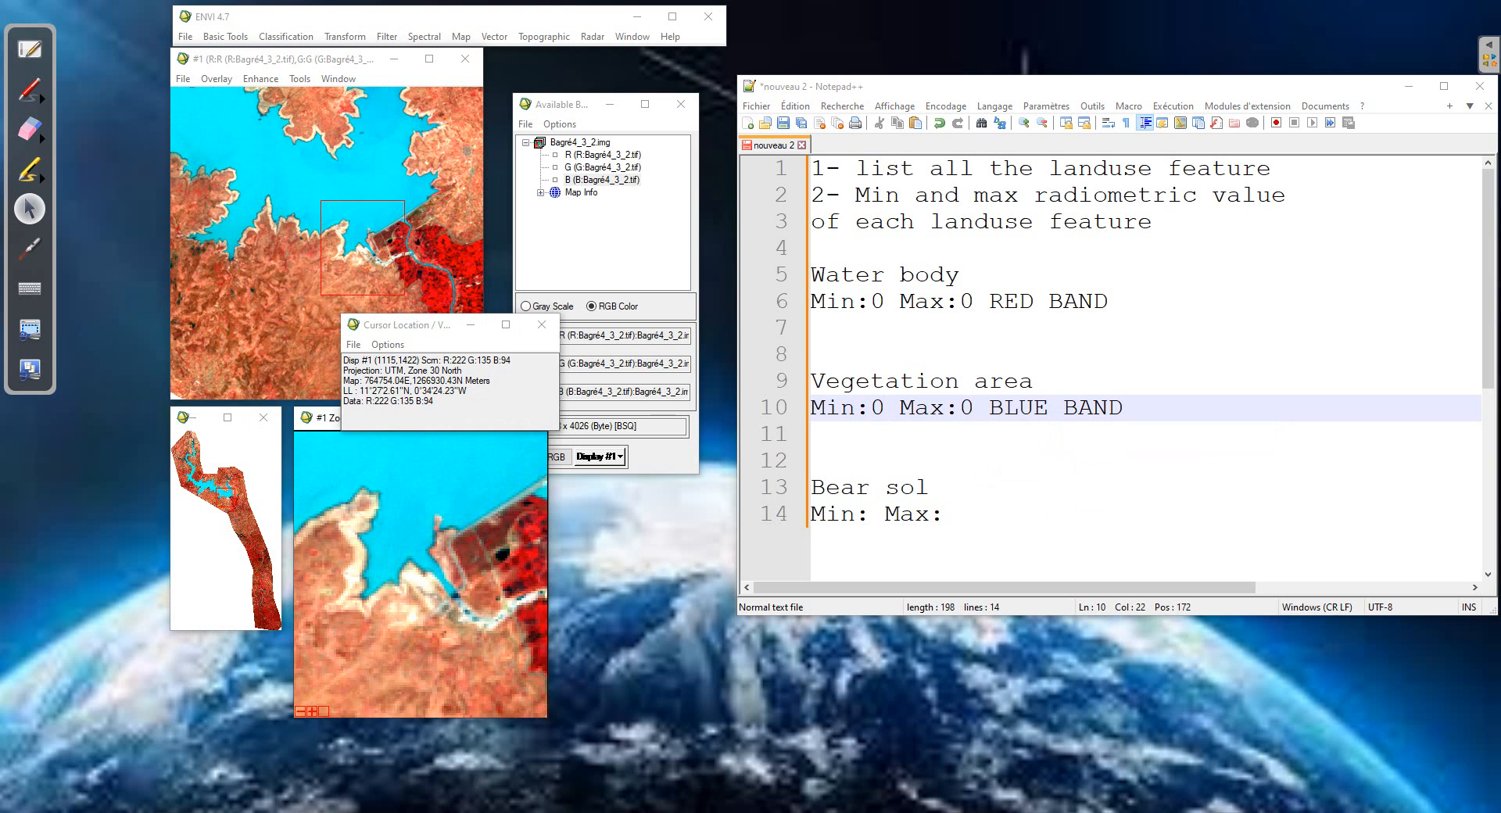
left_click(312, 711)
left_click(312, 711)
left_click(312, 712)
left_click(312, 711)
left_click(312, 712)
left_click(312, 711)
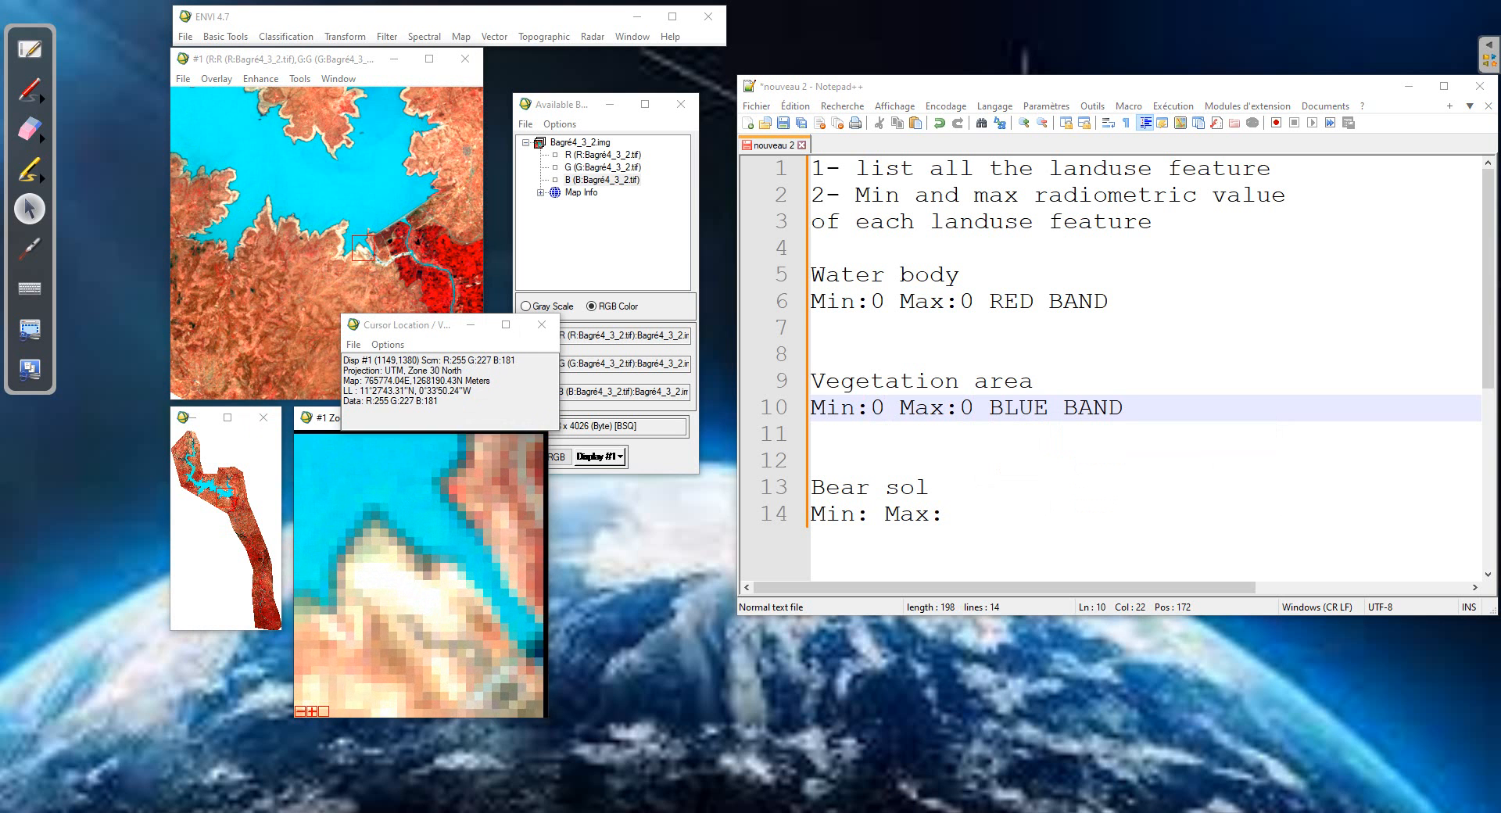
left_click(312, 711)
left_click(312, 712)
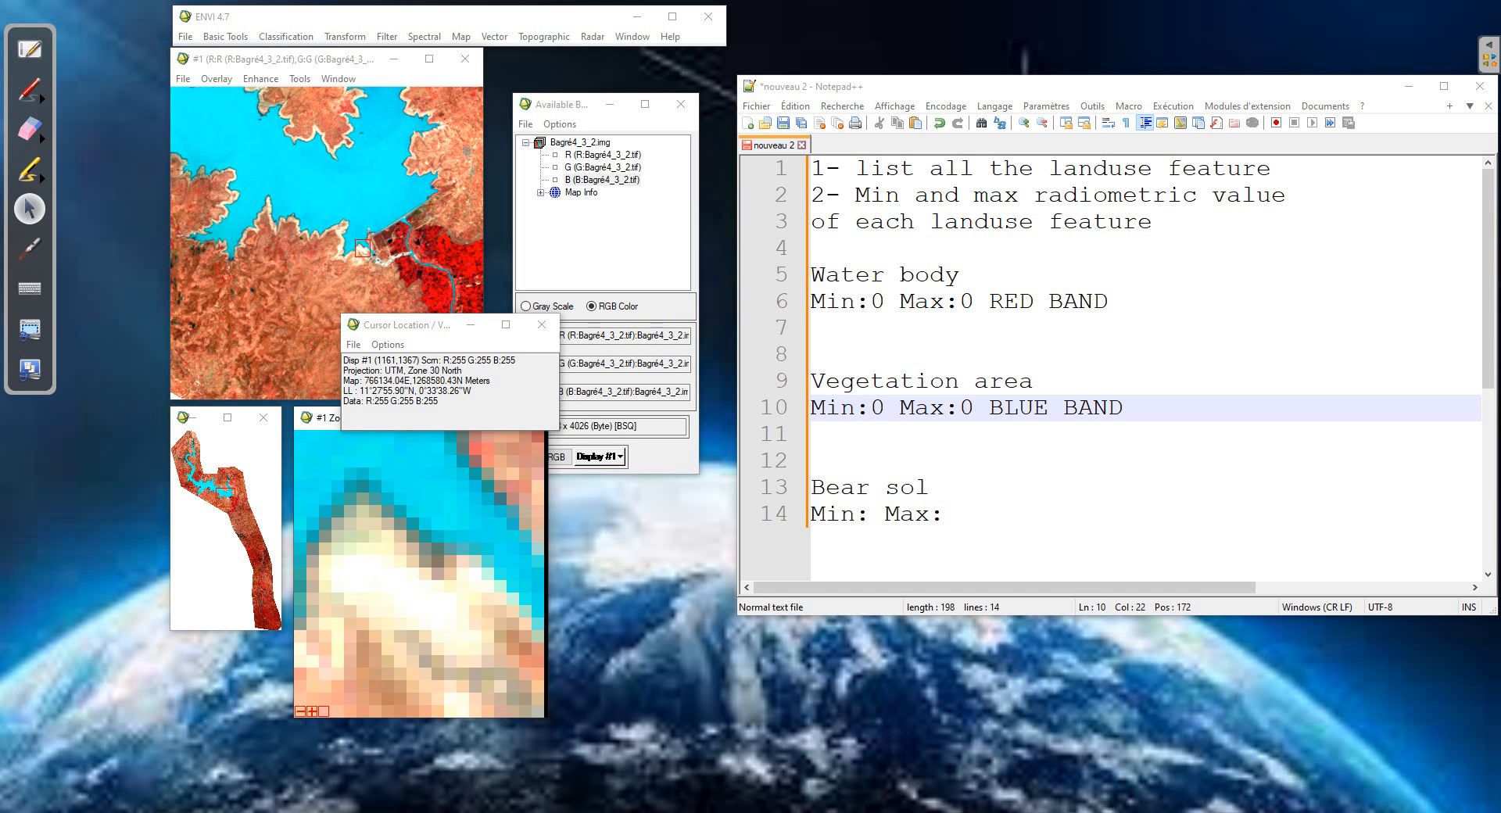
Set Bear sol's Min and Max to 255 and label the line "RED BAND"
left_click(869, 520)
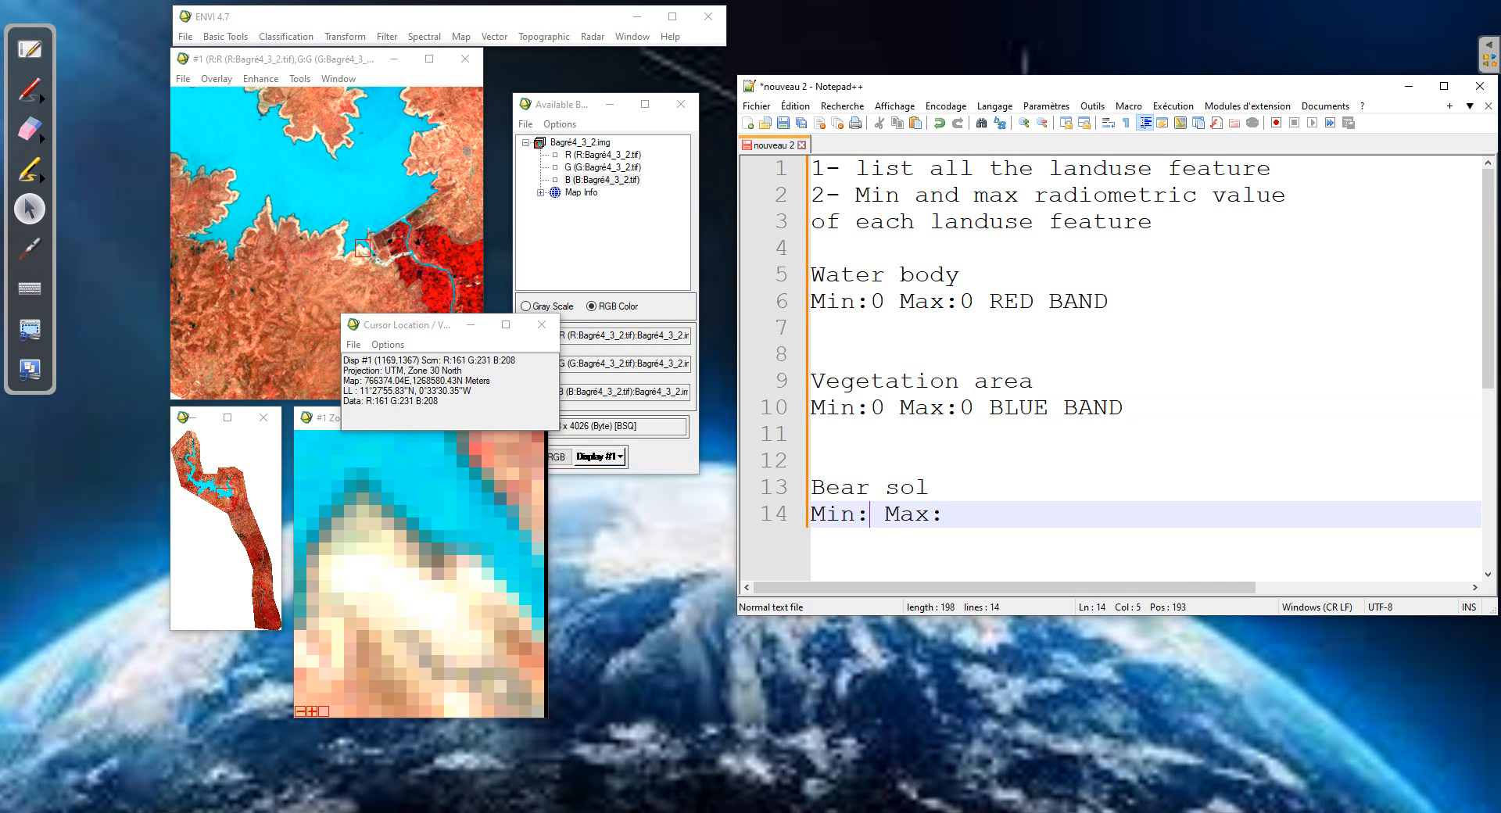
type("255")
left_click(1003, 515)
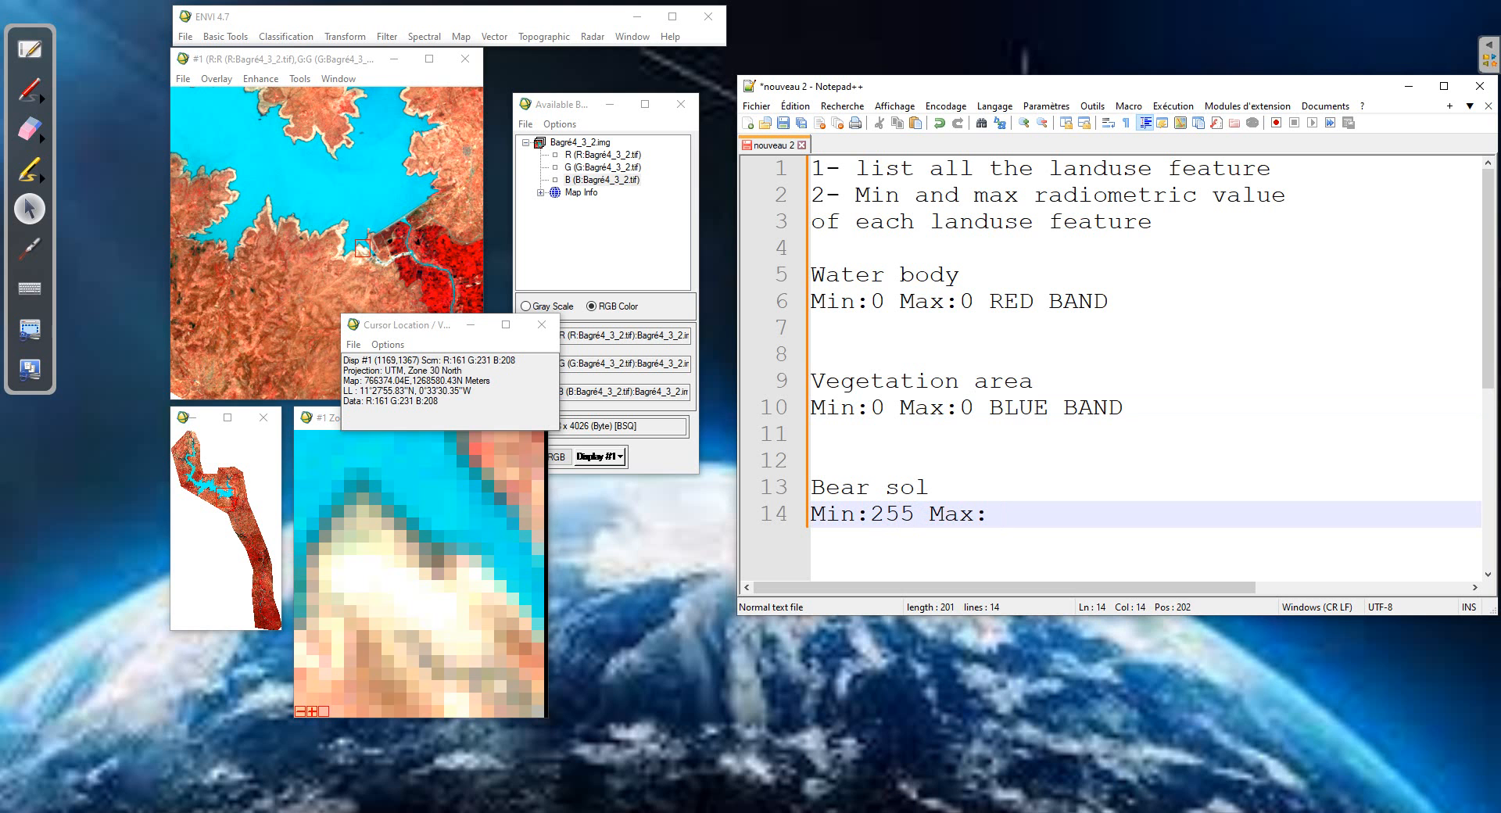
key("BackSpace")
type("255")
type(" REB")
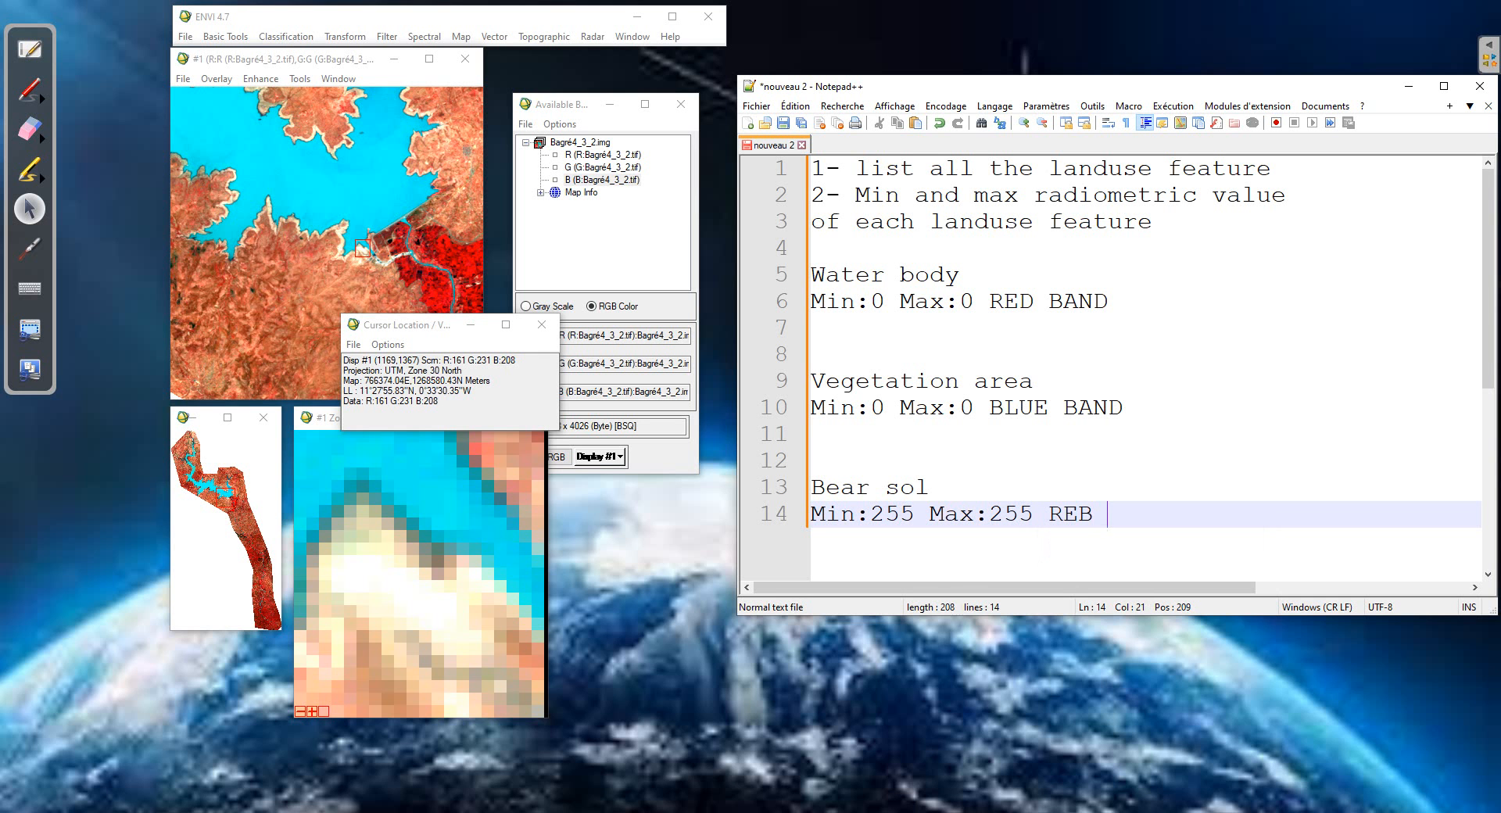
key("BackSpace")
type("D BAND")
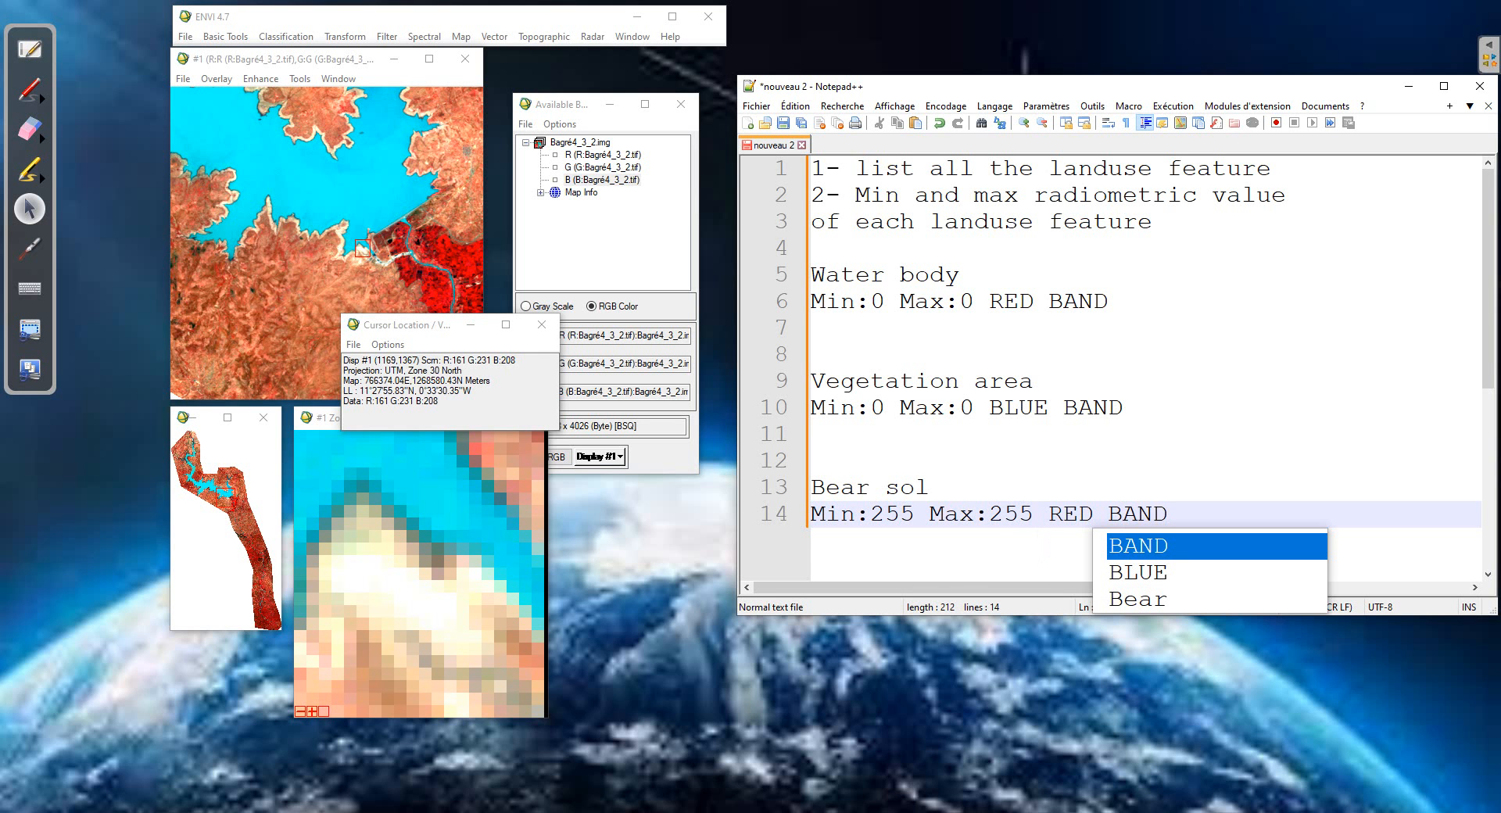
Remove the blank line above the Water body heading
left_click(1035, 382)
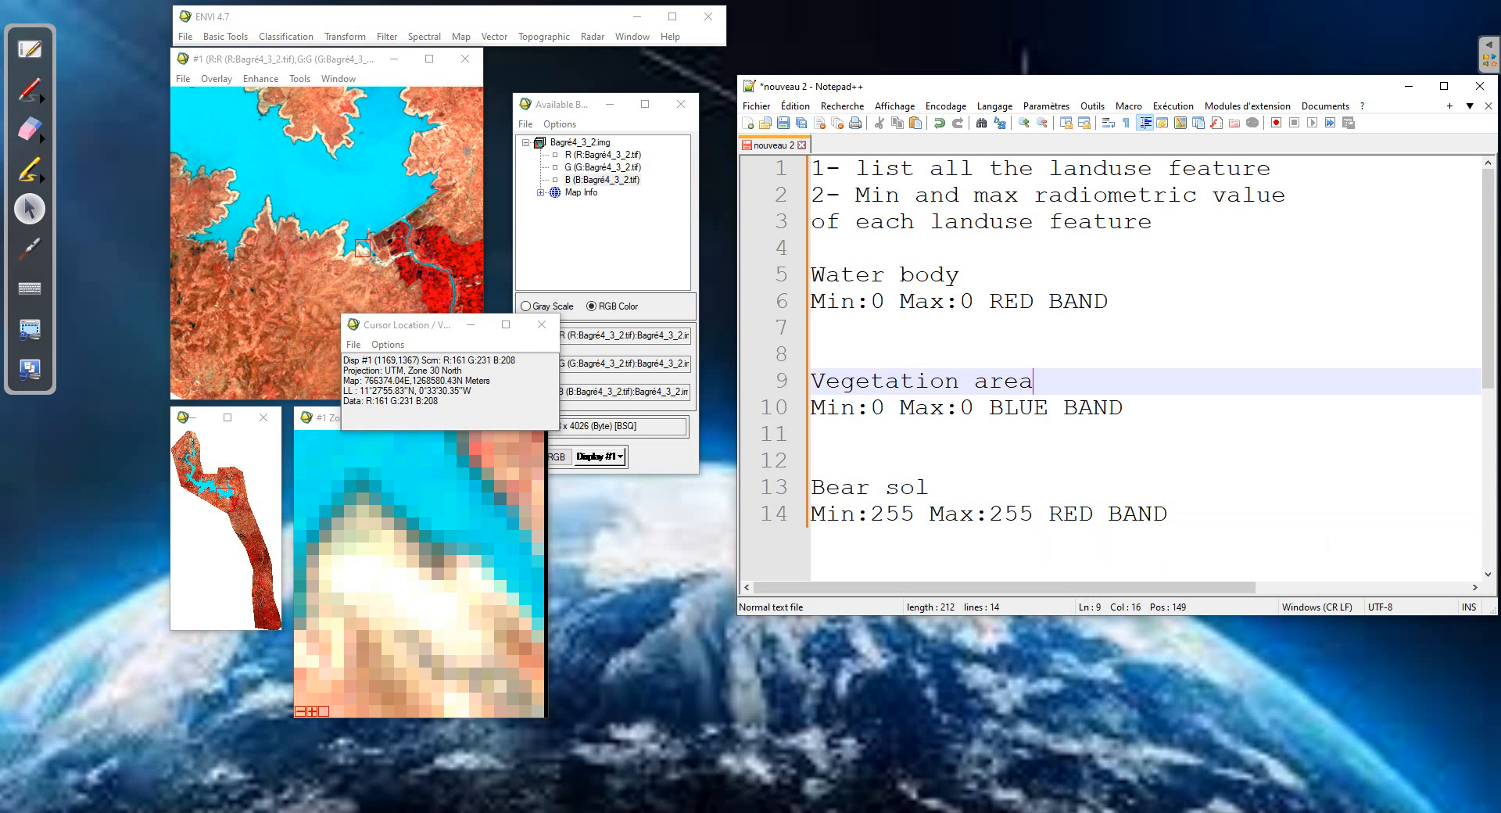
left_click(812, 245)
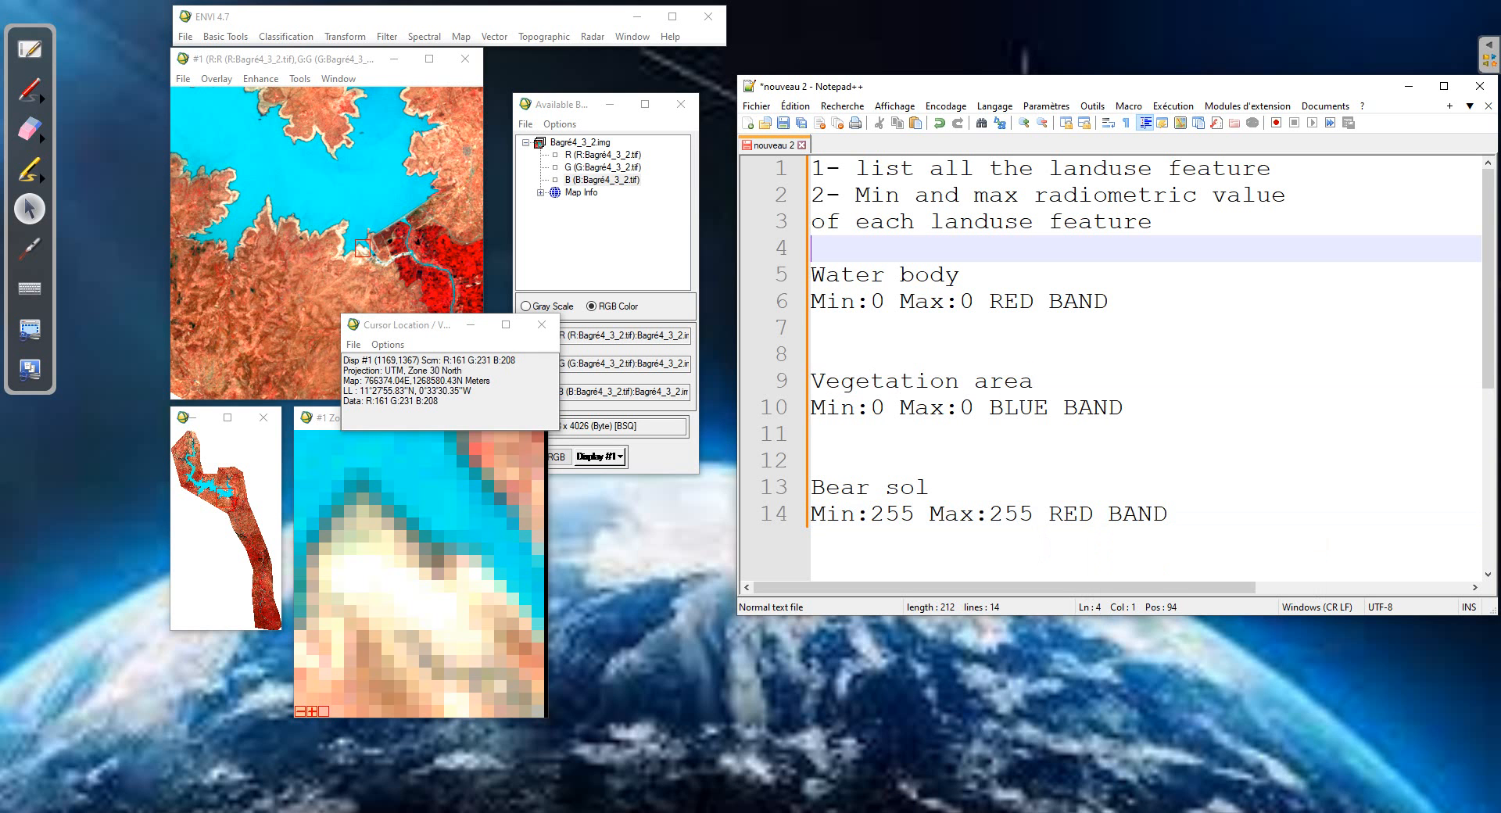
key("Delete")
Add "3- MAKE REGION OF INTEREST FROM THOSE VALUES" as a new line at the end of the notes
key("ctrl+End")
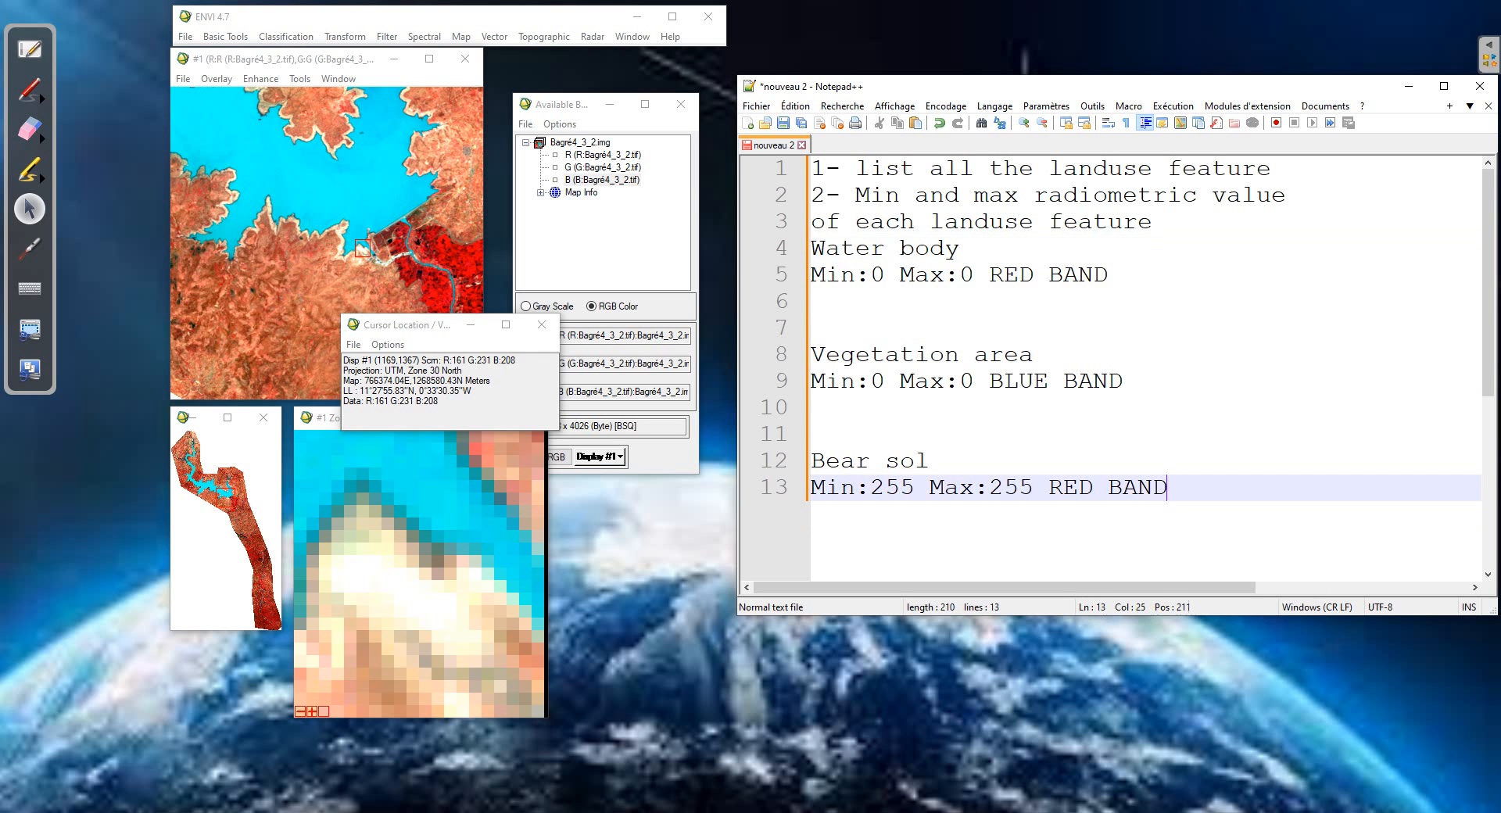
key("Return")
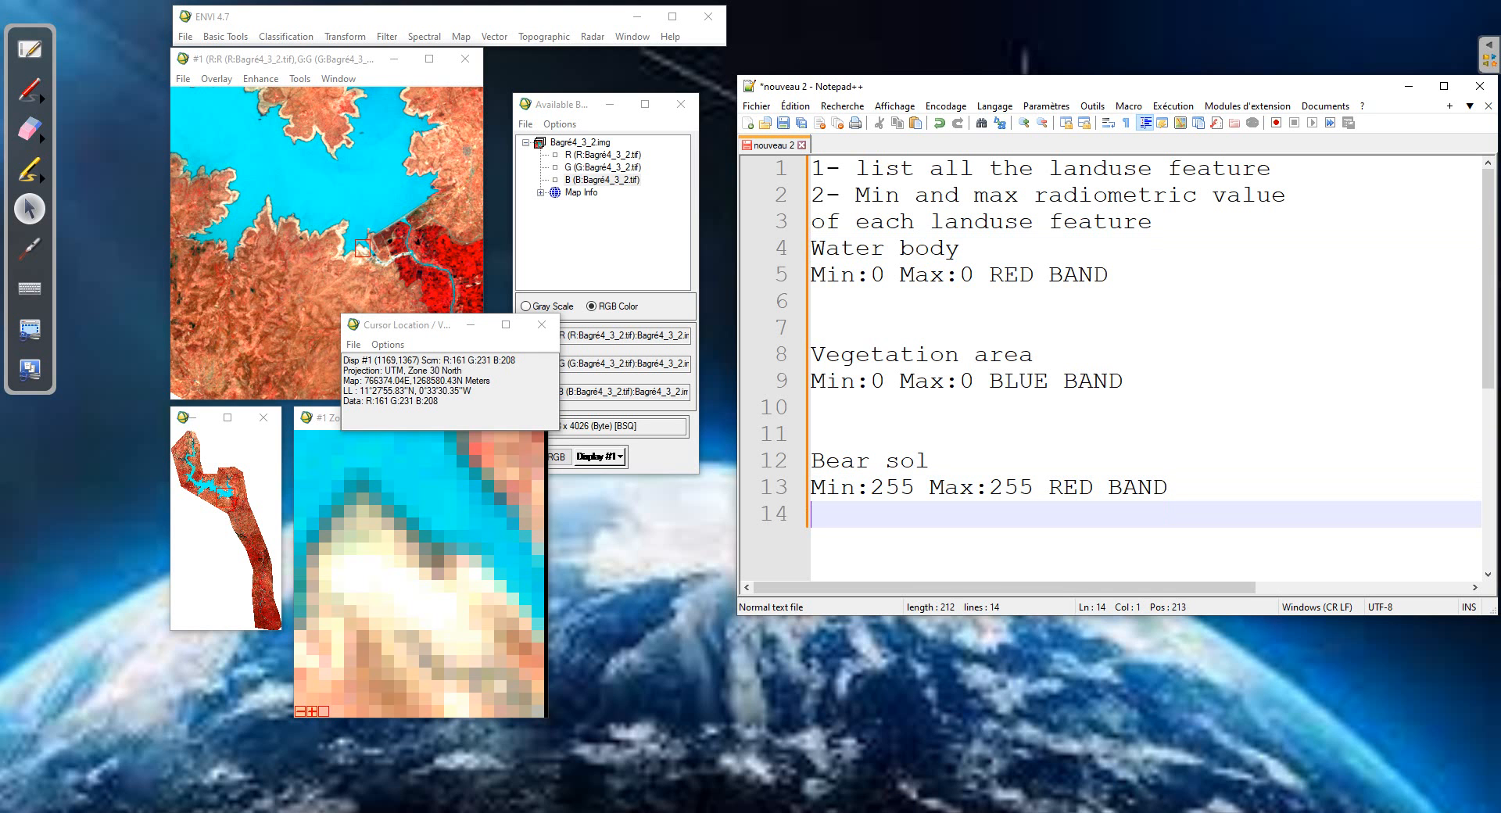
type("3- MAKE REGION ")
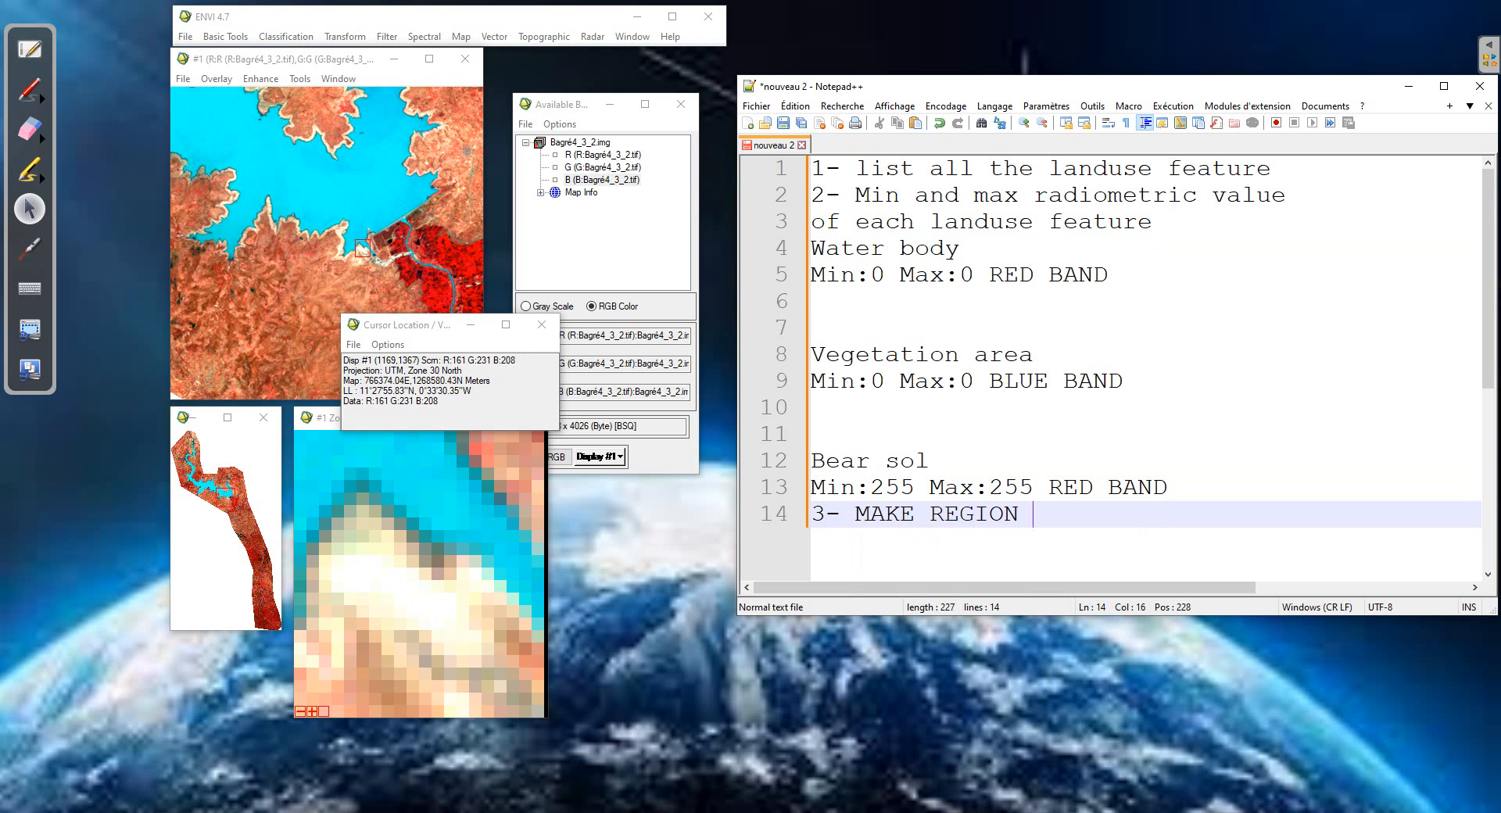
type("OG")
key("BackSpace")
type("F INTEREST FROM")
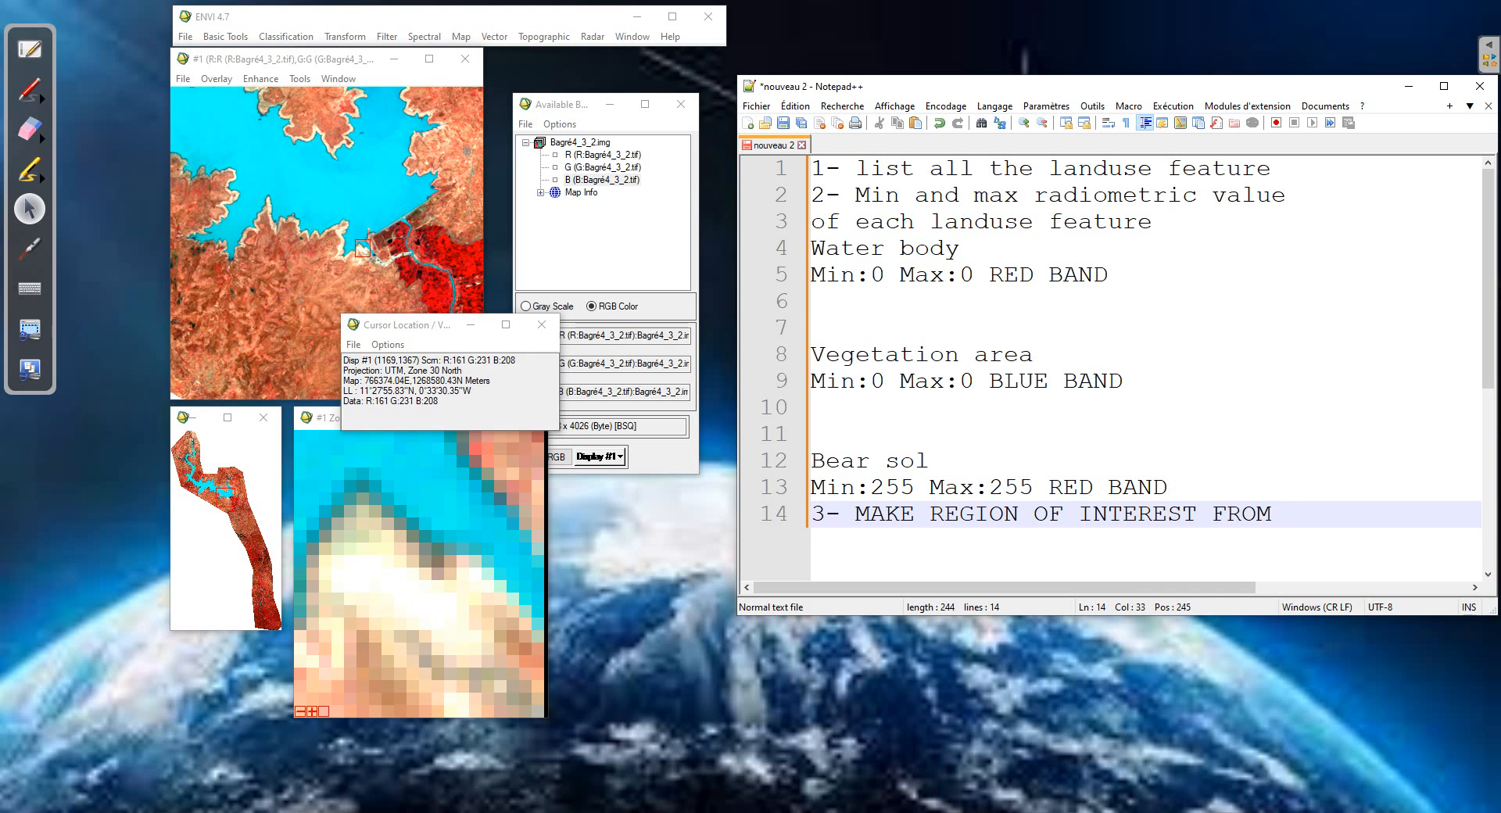
type(" THOSE V")
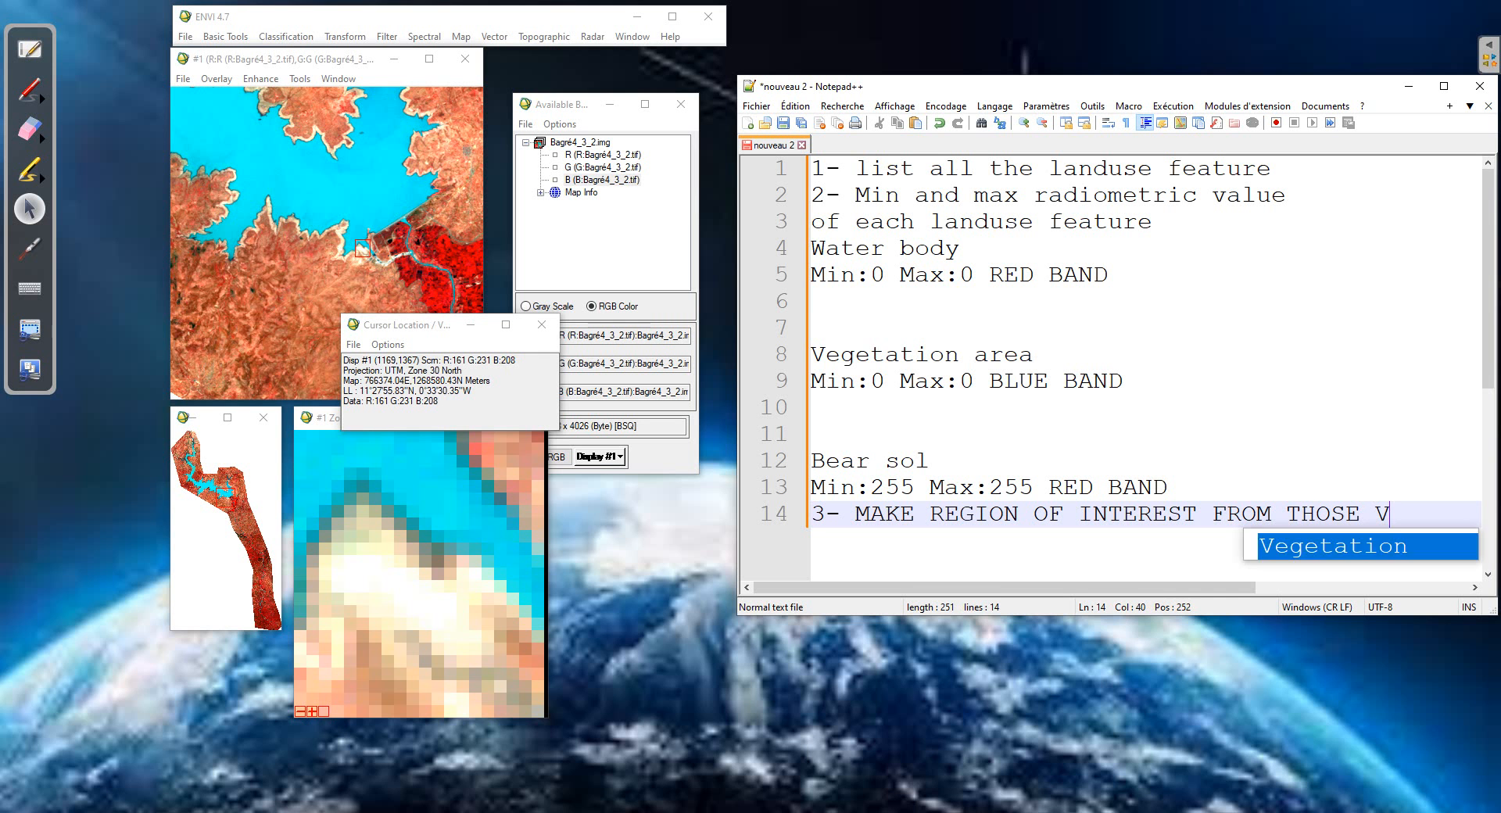
type("ALUES")
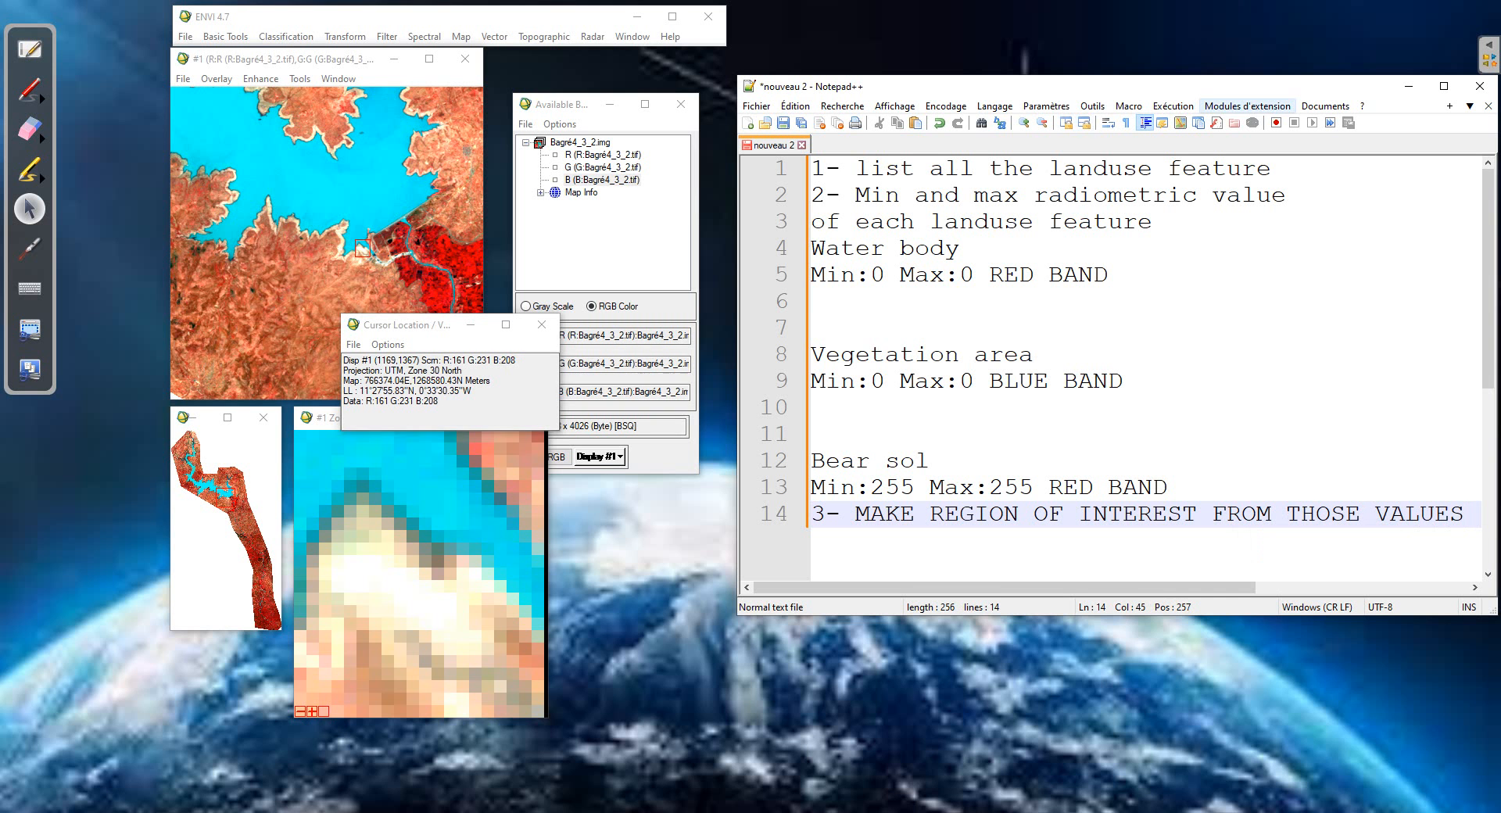
Switch to ENVI, clear away the notes and the Cursor Location window, and open the Region of Interest tool for display #1
left_click(1409, 86)
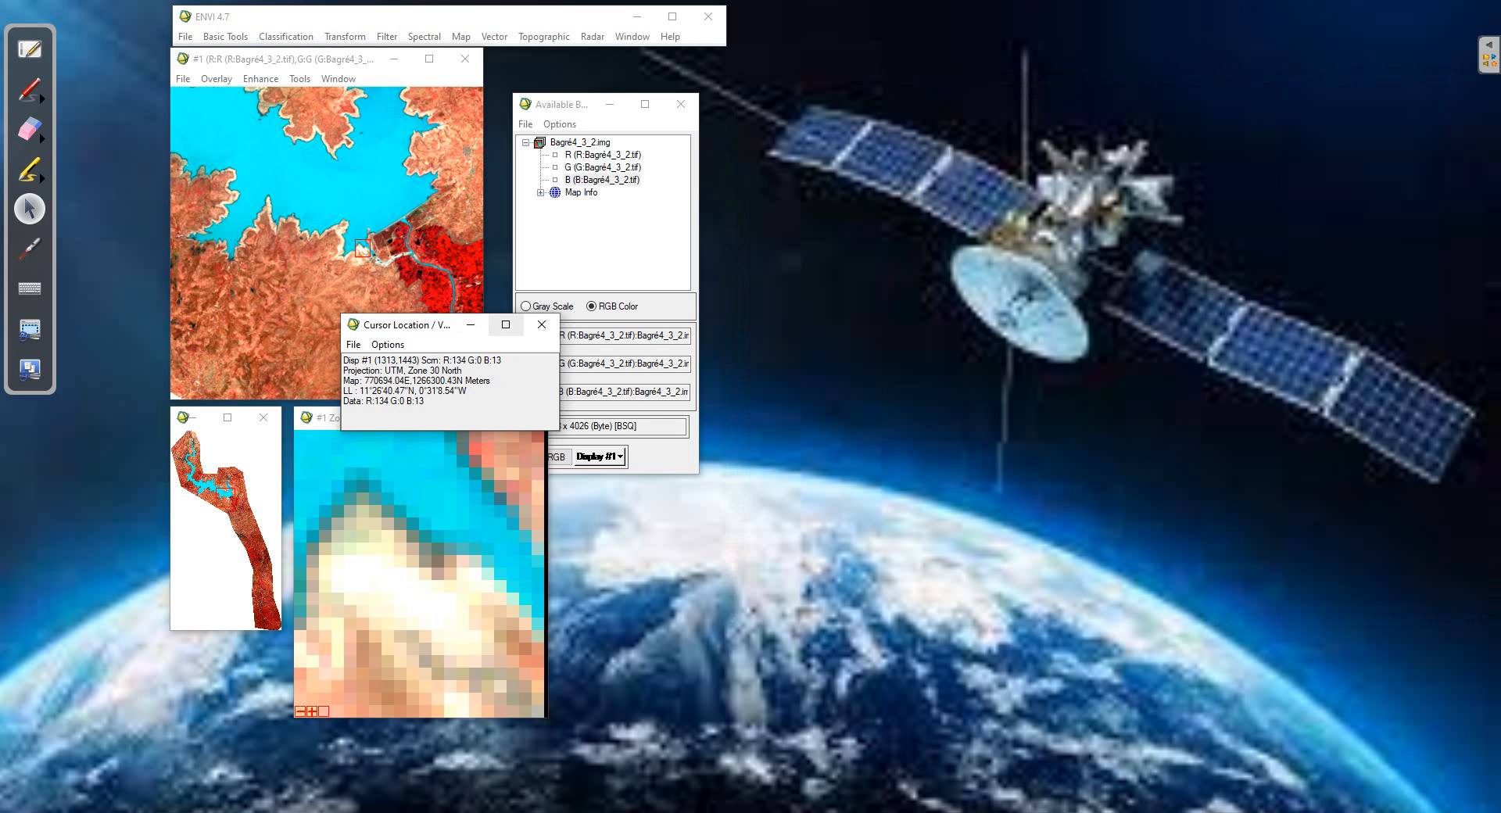
left_click(541, 324)
left_click_drag(313, 59, 287, 58)
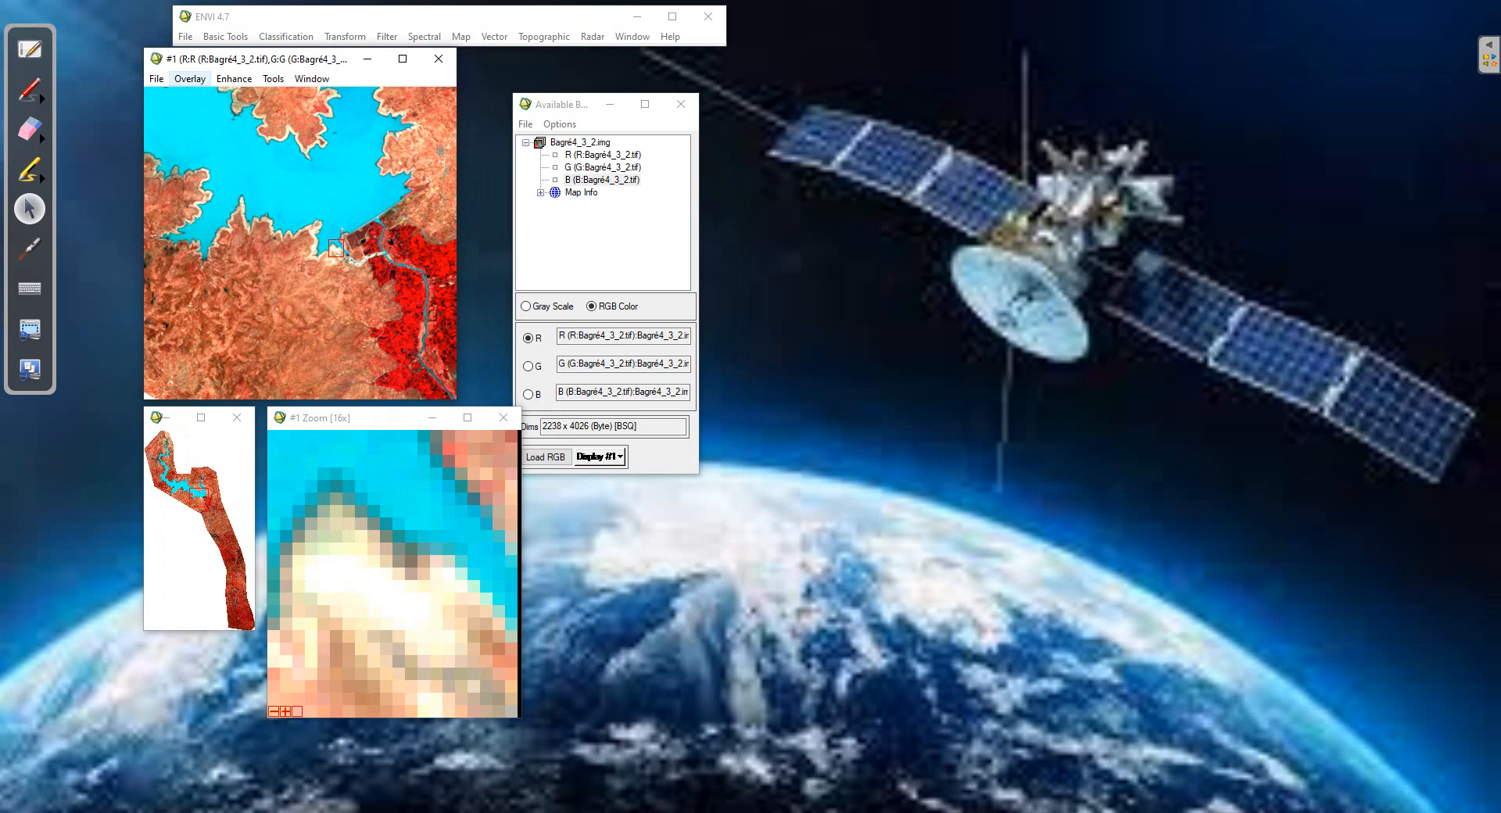
left_click(189, 78)
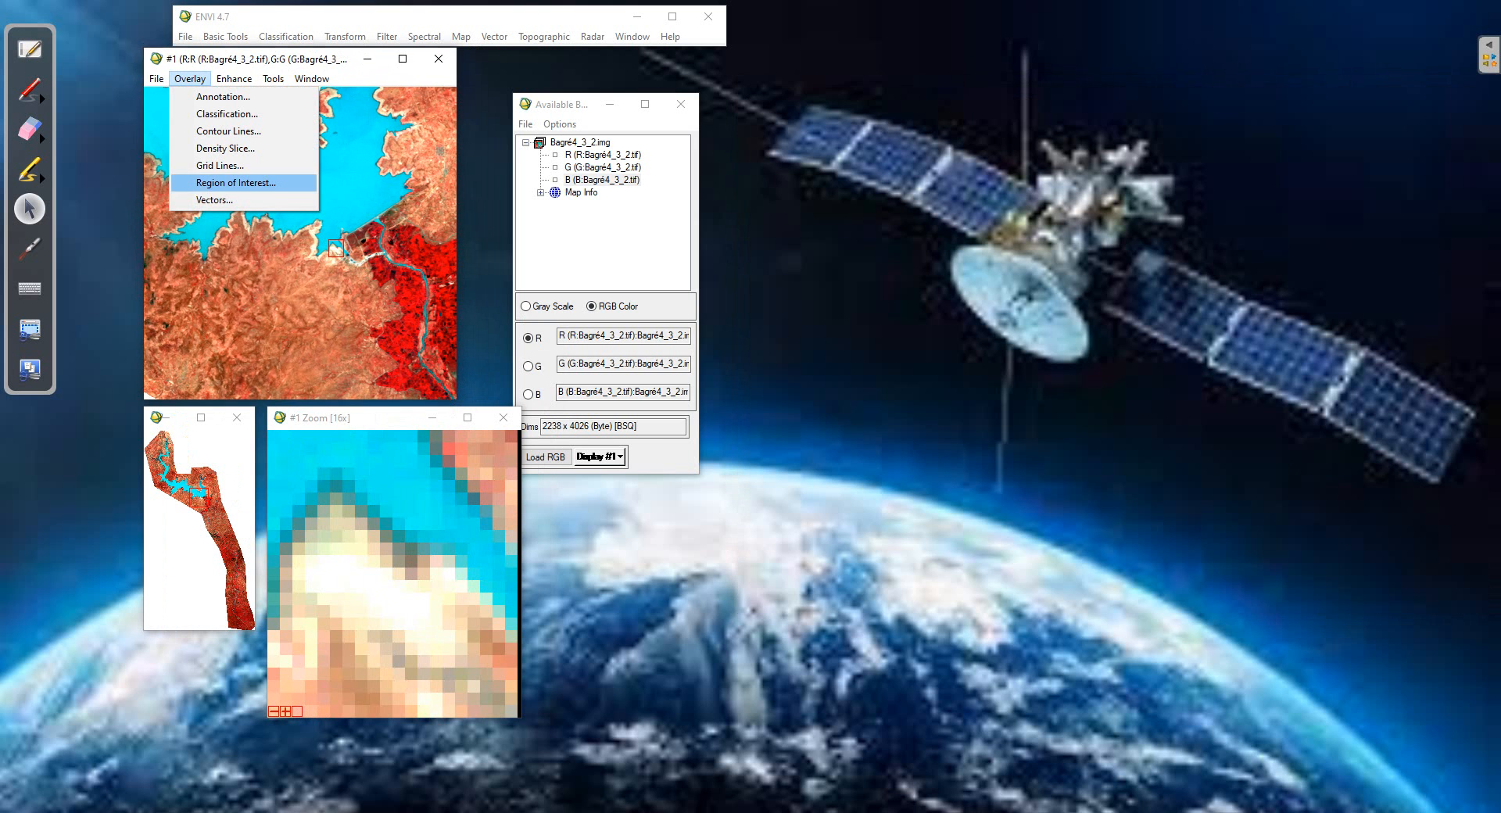
left_click(234, 182)
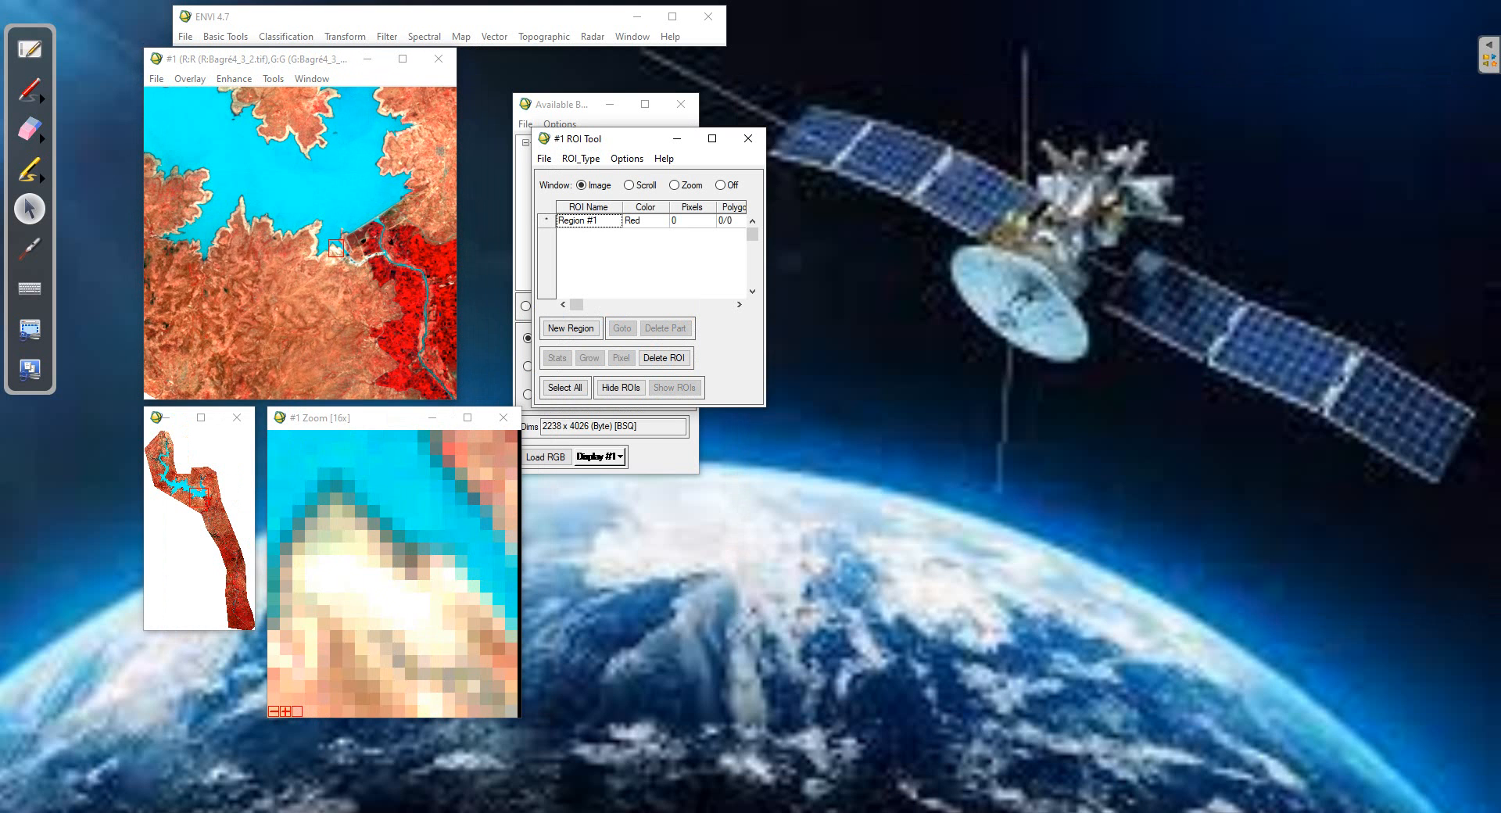
Bring the Notepad++ notes back and arrange them beside the ROI Tool so that the two windows do not overlap
key("alt+Tab")
left_click_drag(1095, 86, 1118, 82)
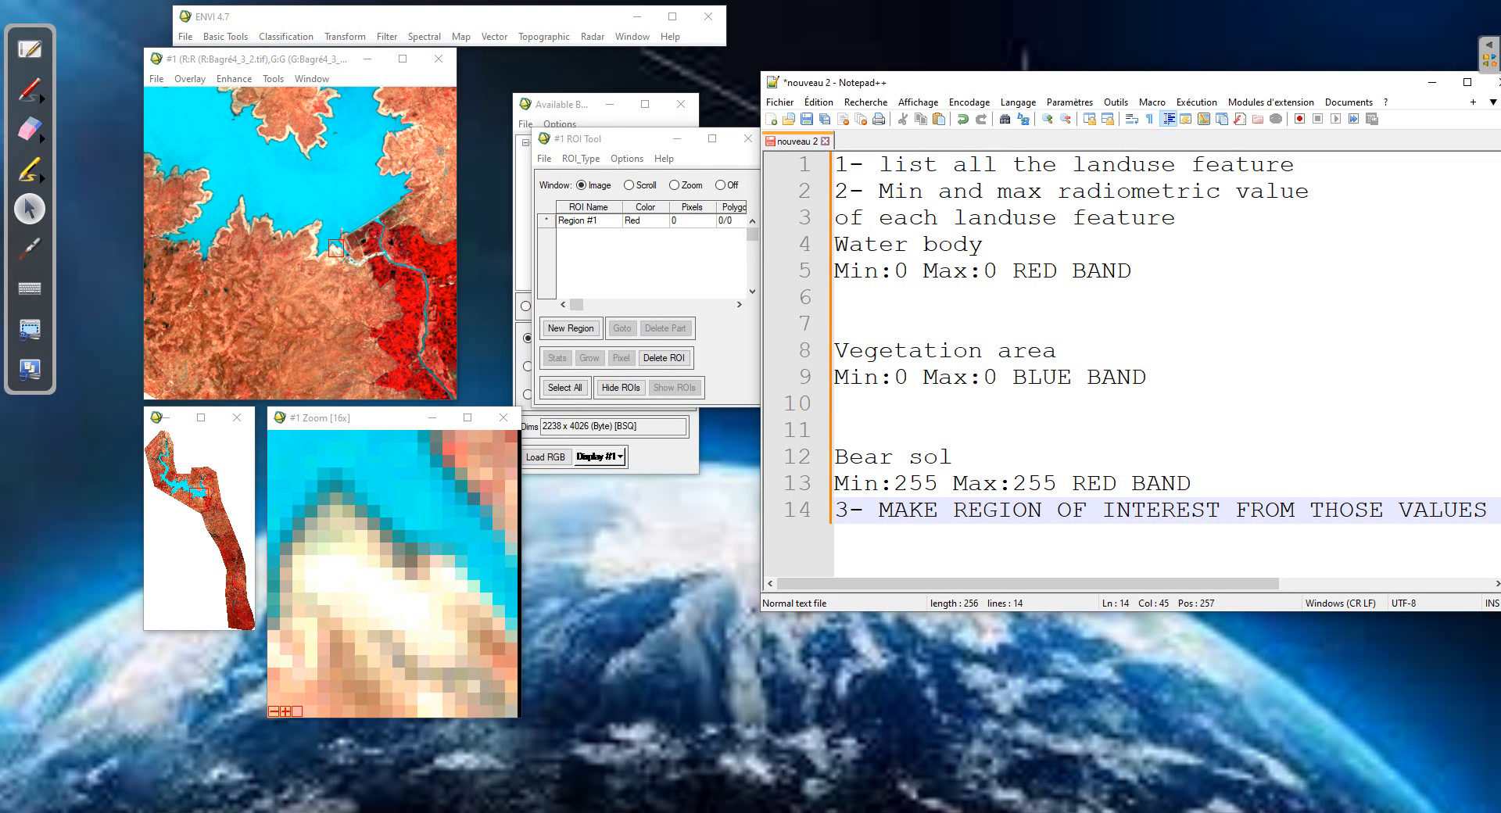
left_click_drag(594, 138, 542, 132)
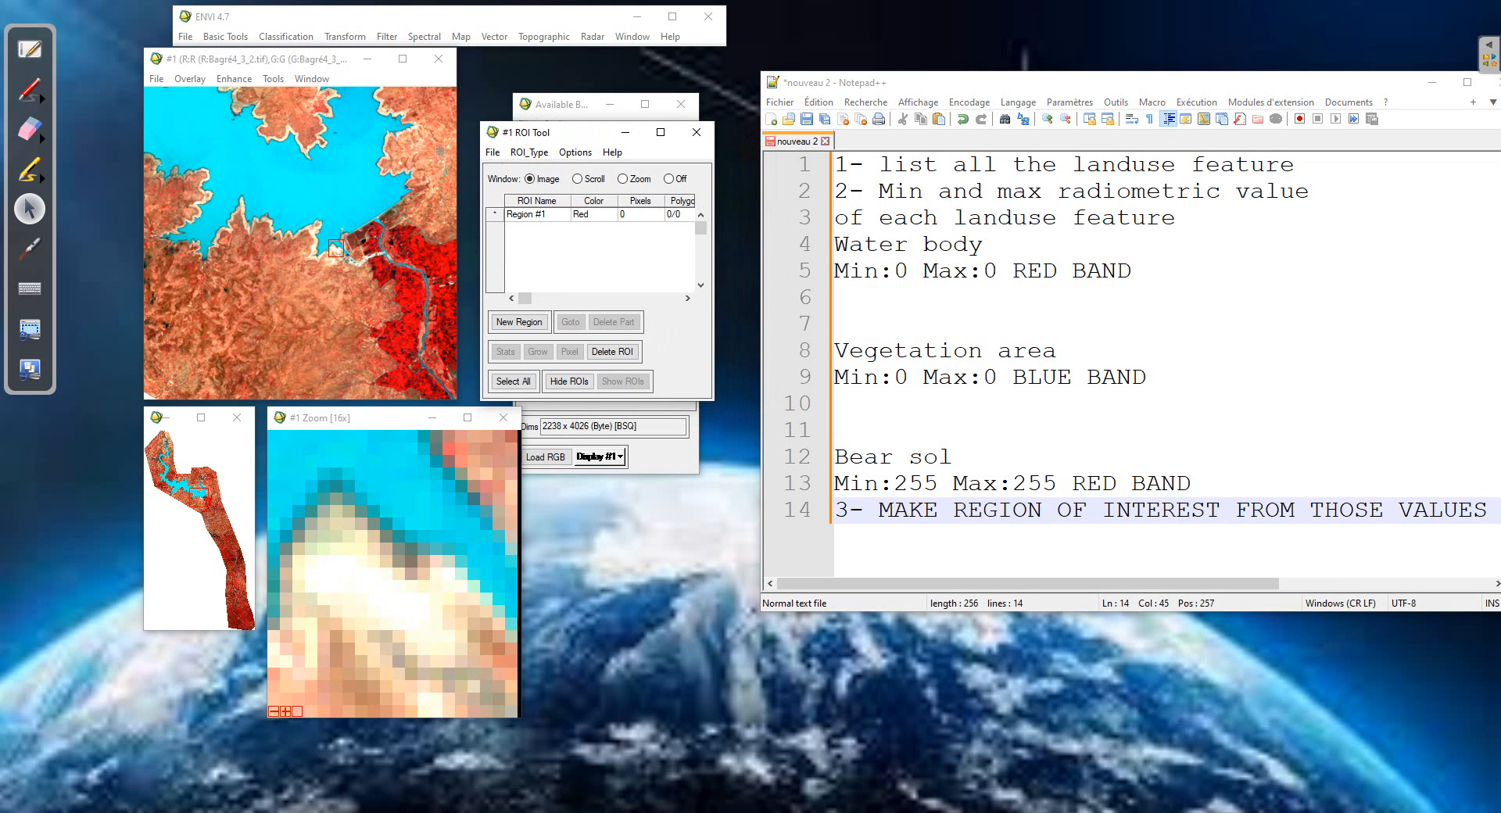
Start a Band Threshold to ROI on the R band of Bagré4_3_2.img
left_click(575, 151)
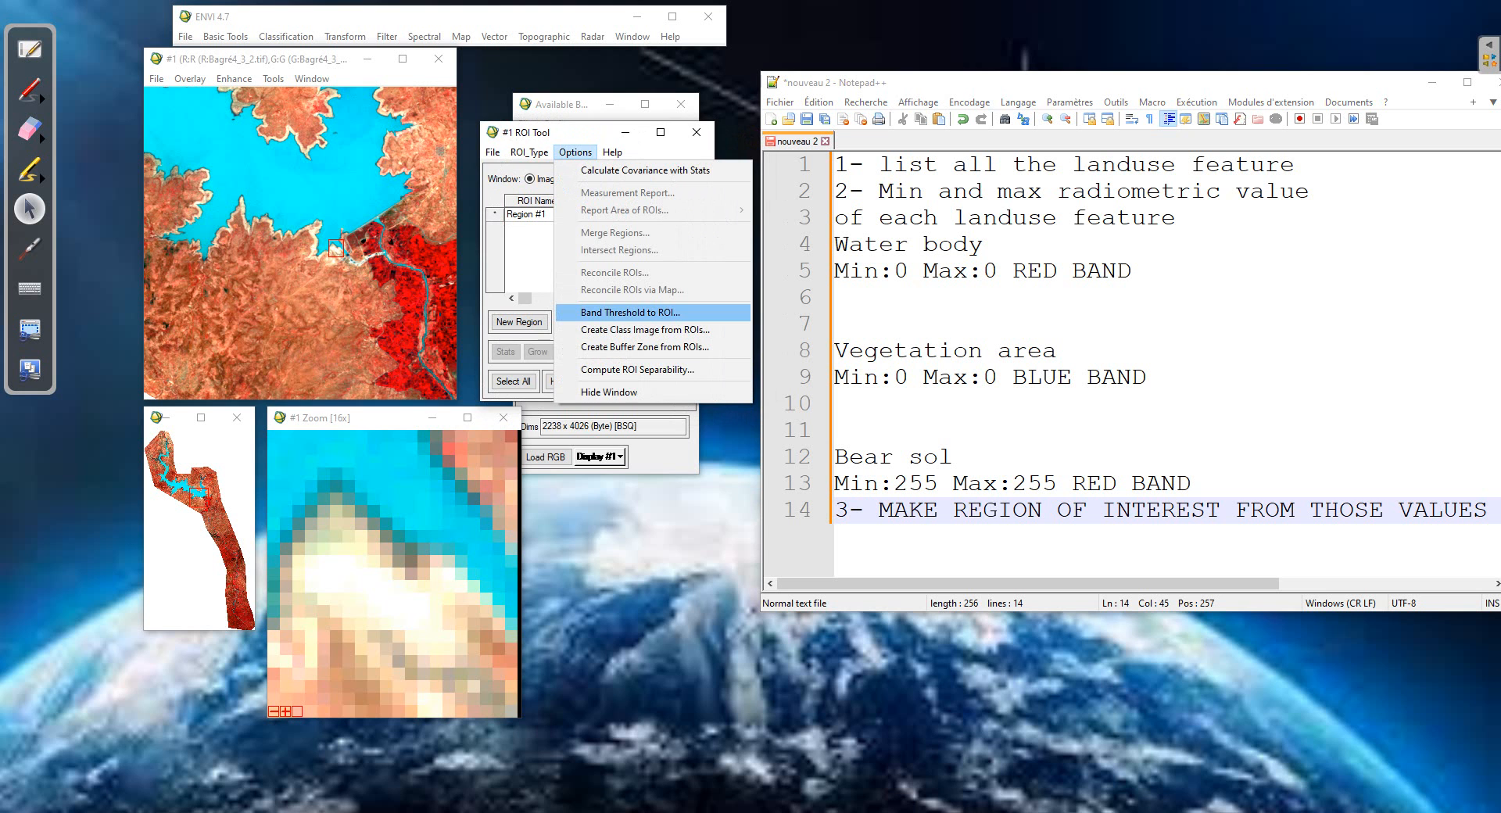
left_click(630, 312)
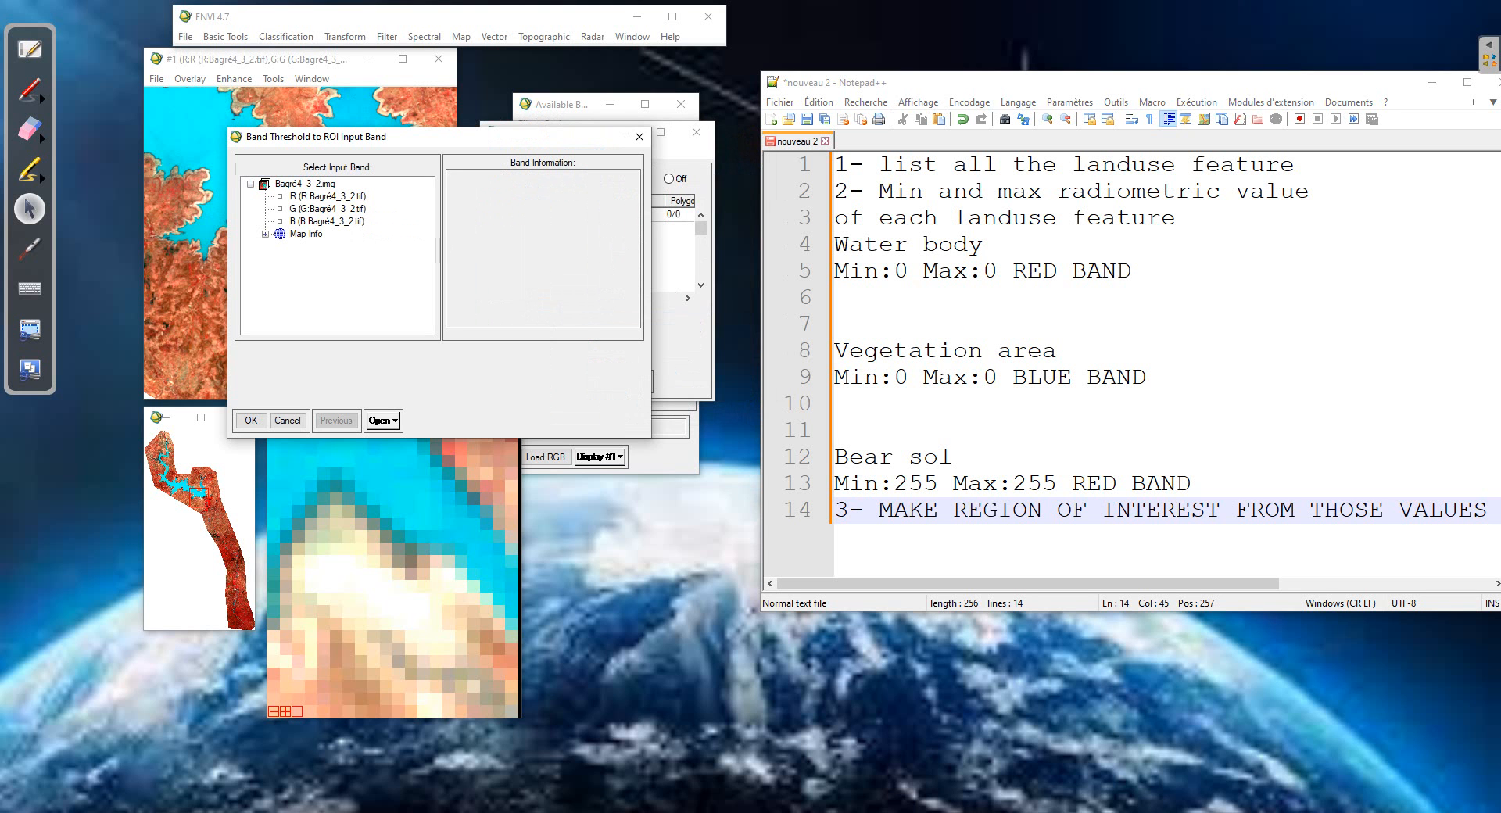
left_click(336, 196)
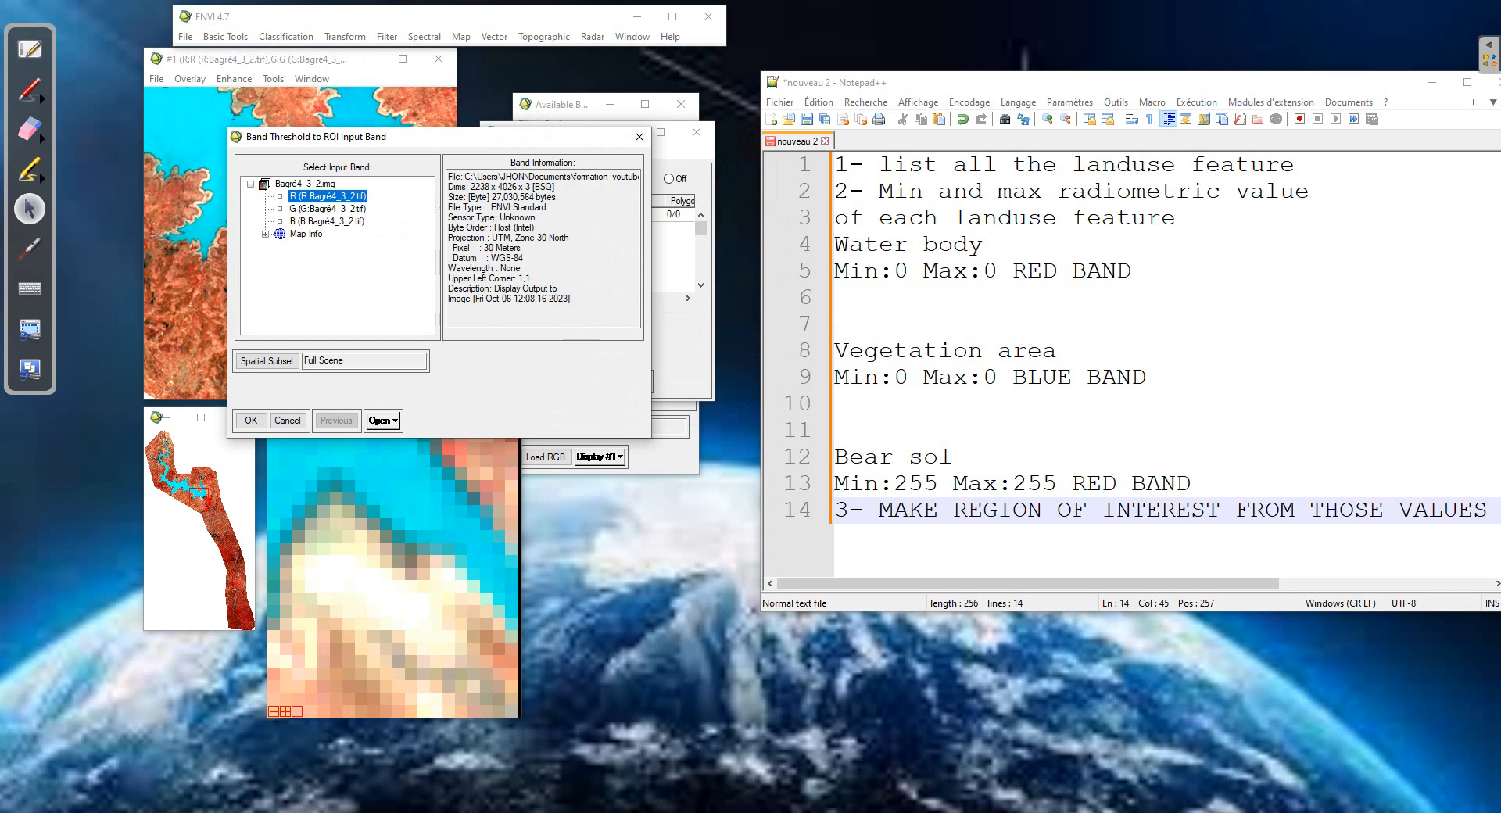
left_click(251, 420)
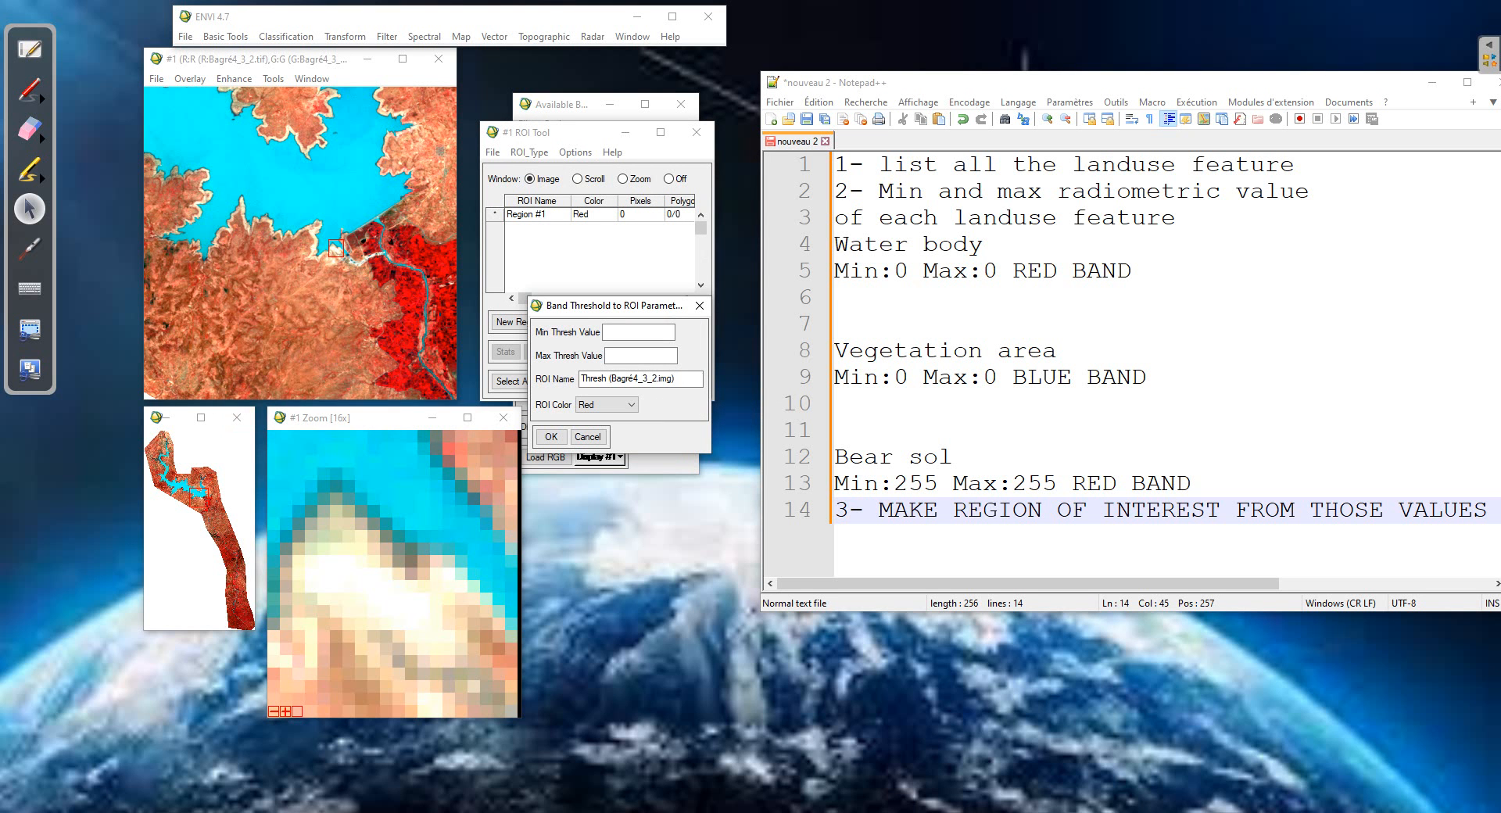
Create the threshold region with minimum 0 and maximum 0, named "Water body" and coloured Blue
type("0")
key("Tab")
type("0")
key("Tab")
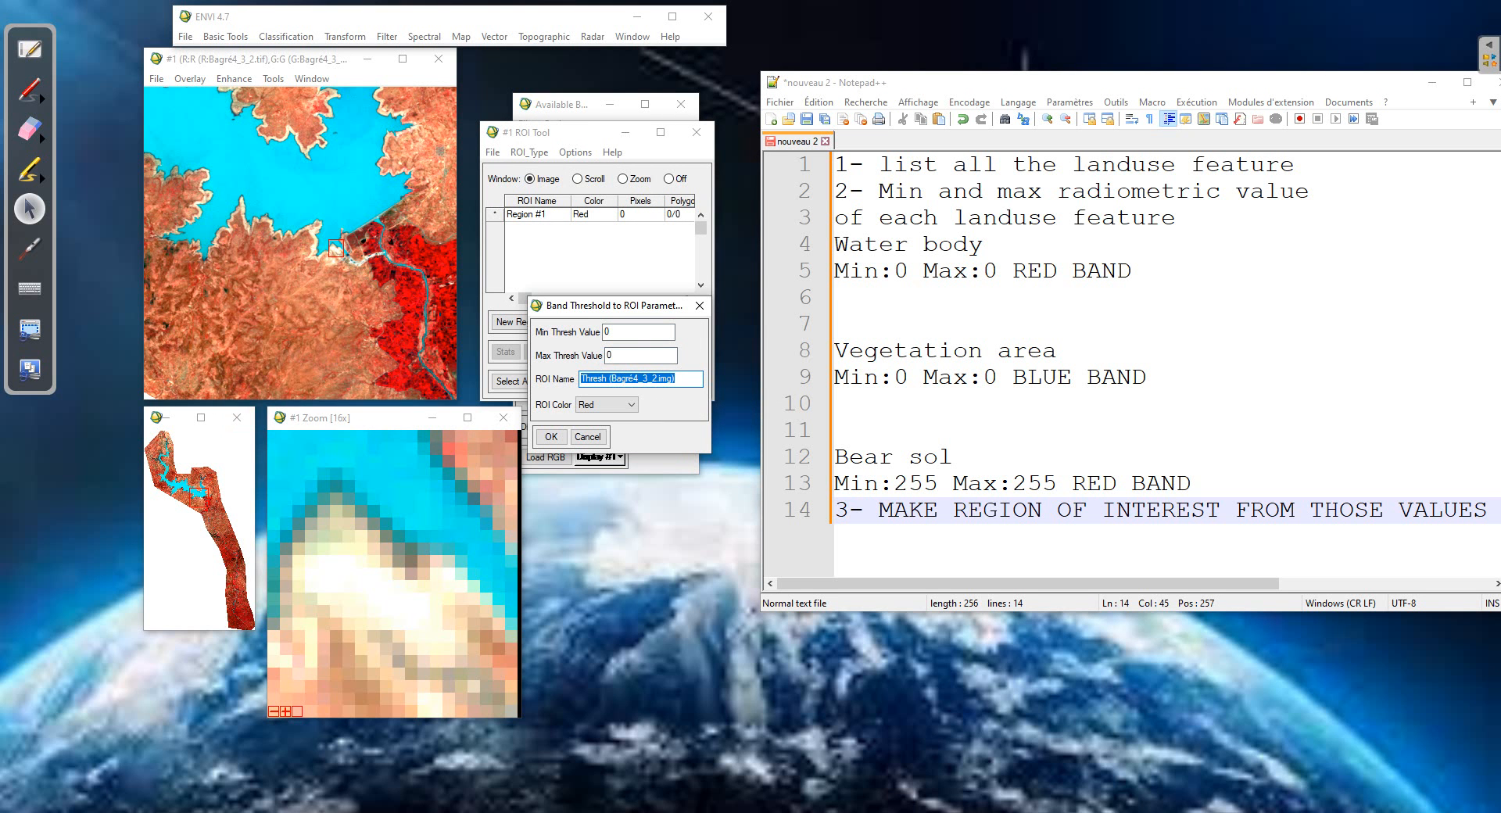
type("Water boid")
key("BackSpace")
type("dy")
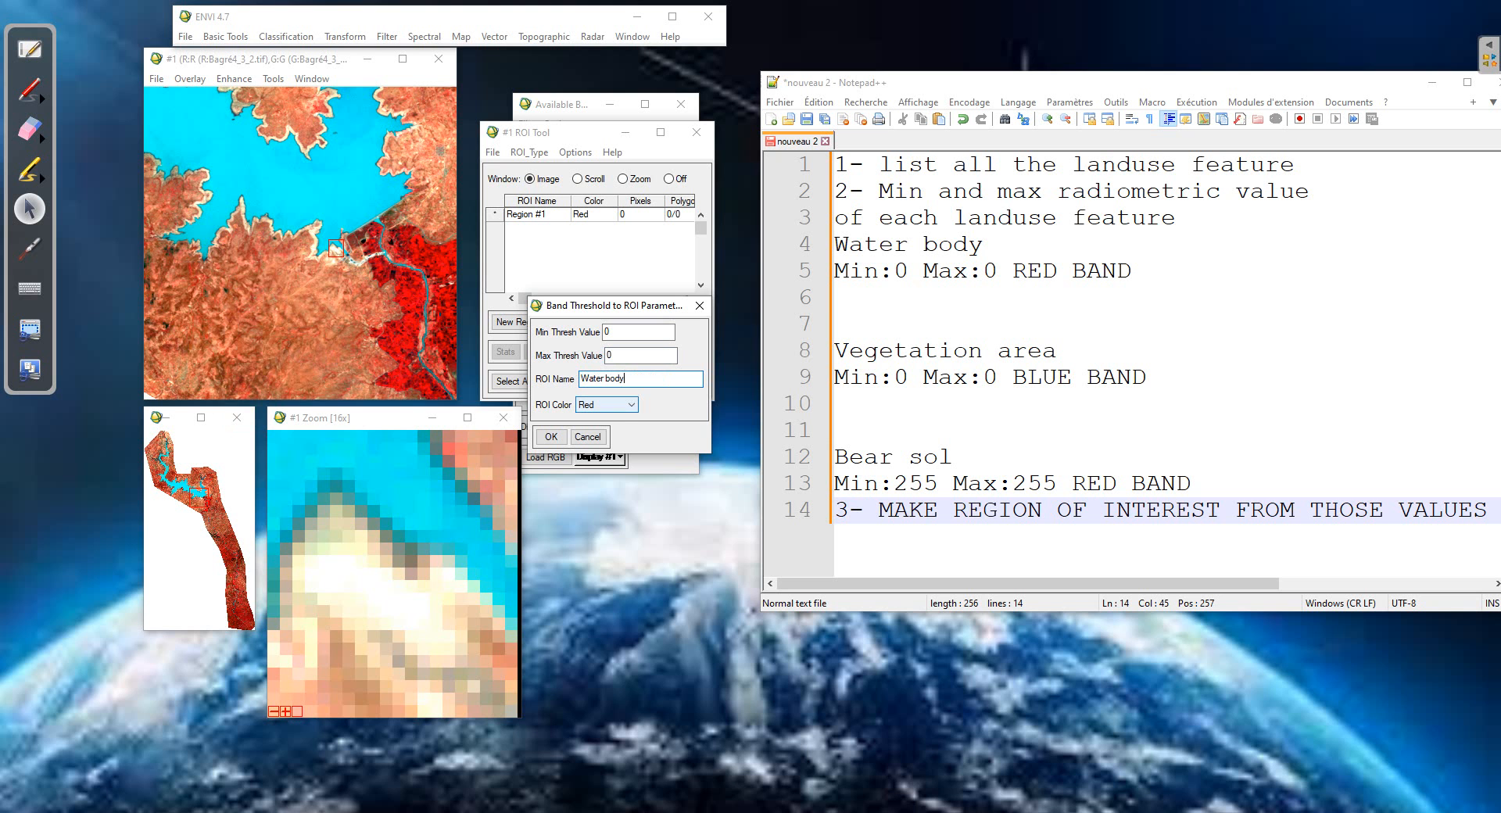
left_click(607, 405)
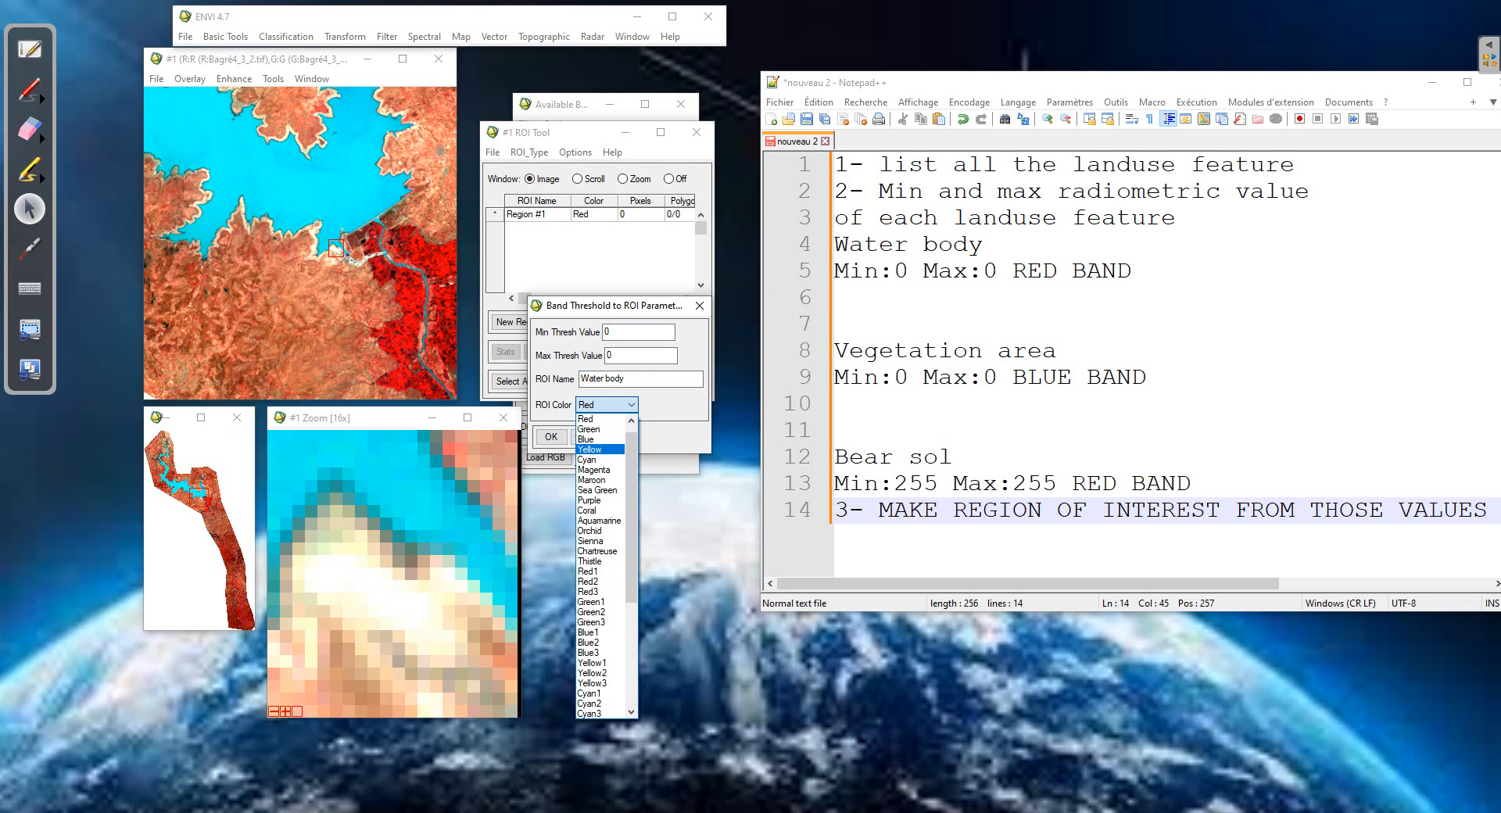
left_click(588, 439)
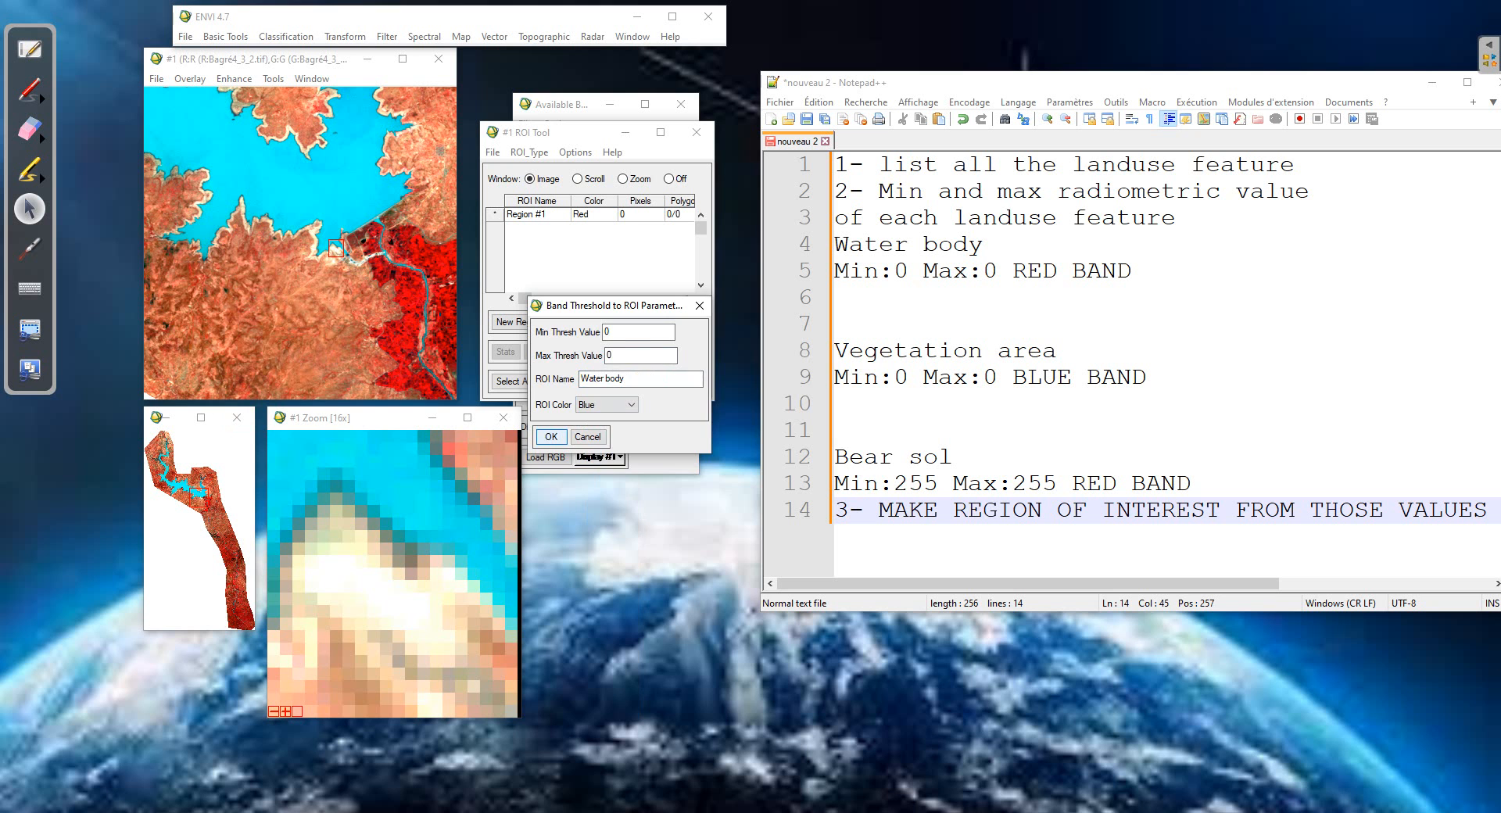
left_click(551, 437)
left_click(790, 466)
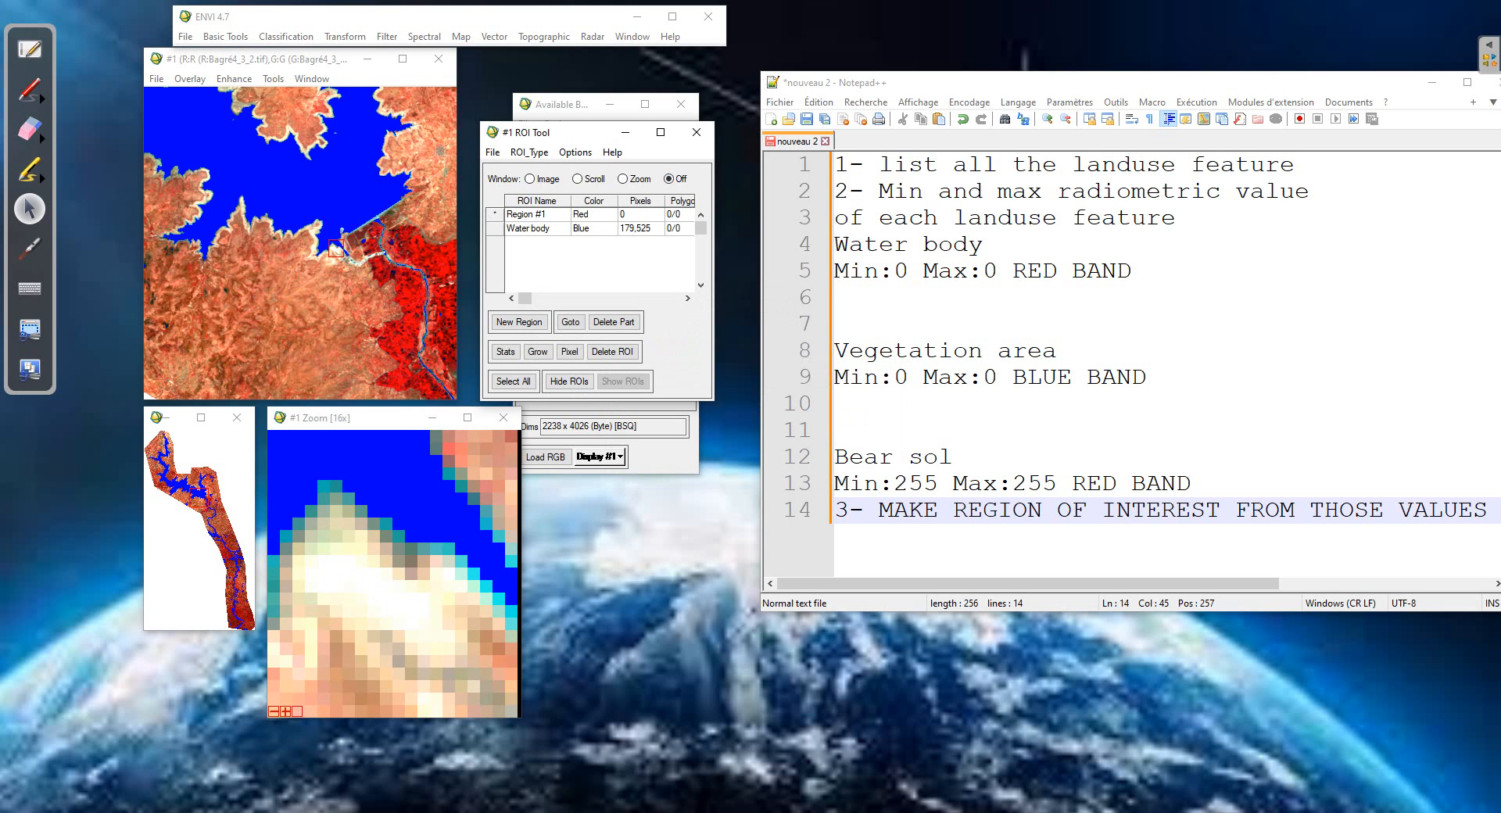
Review the Water body region along the whole scene and delete the empty Region #1 from the ROI list
left_click_drag(201, 498, 173, 486)
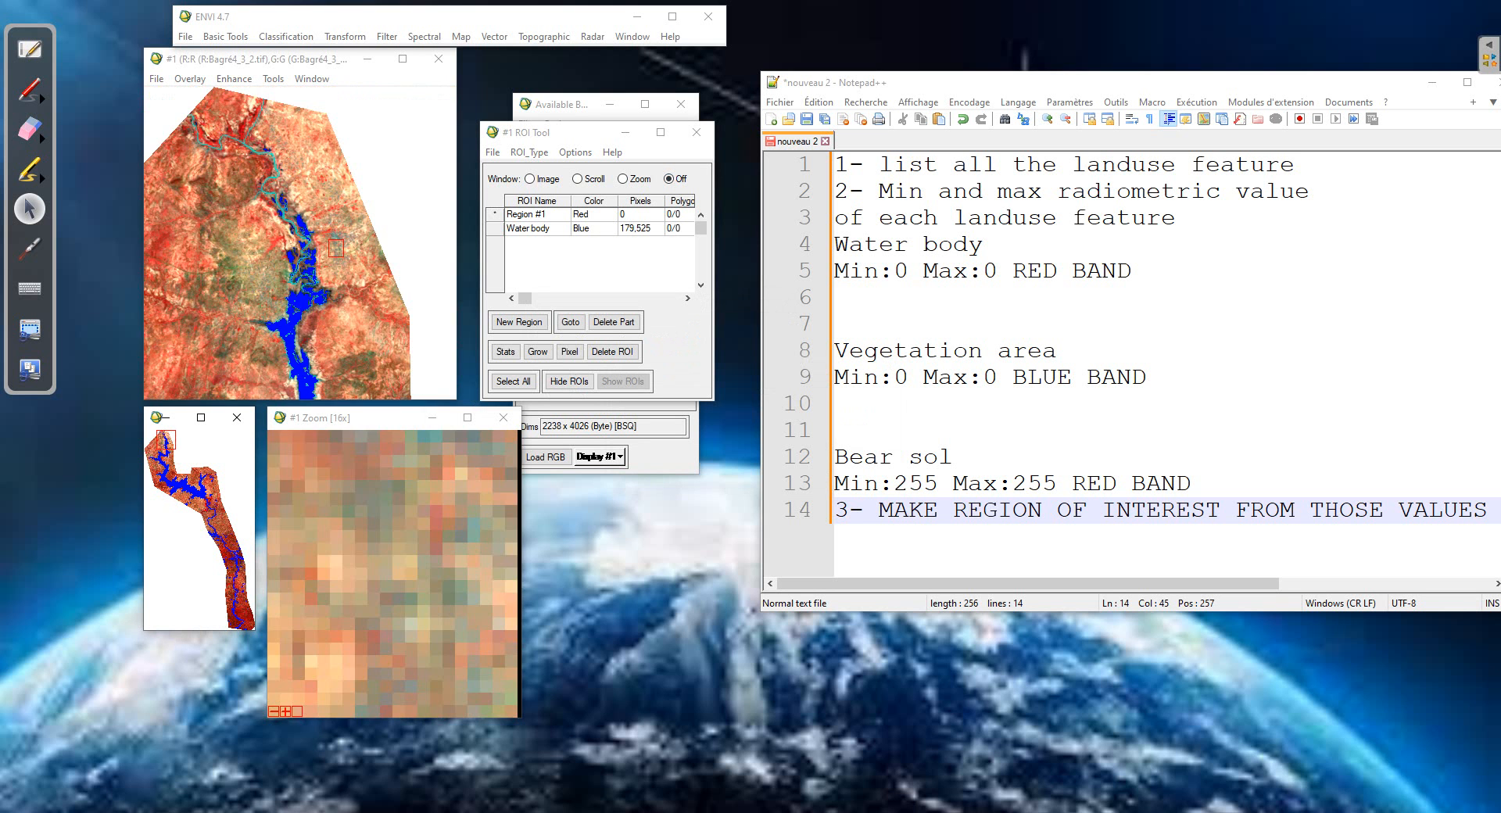
left_click_drag(178, 466, 211, 530)
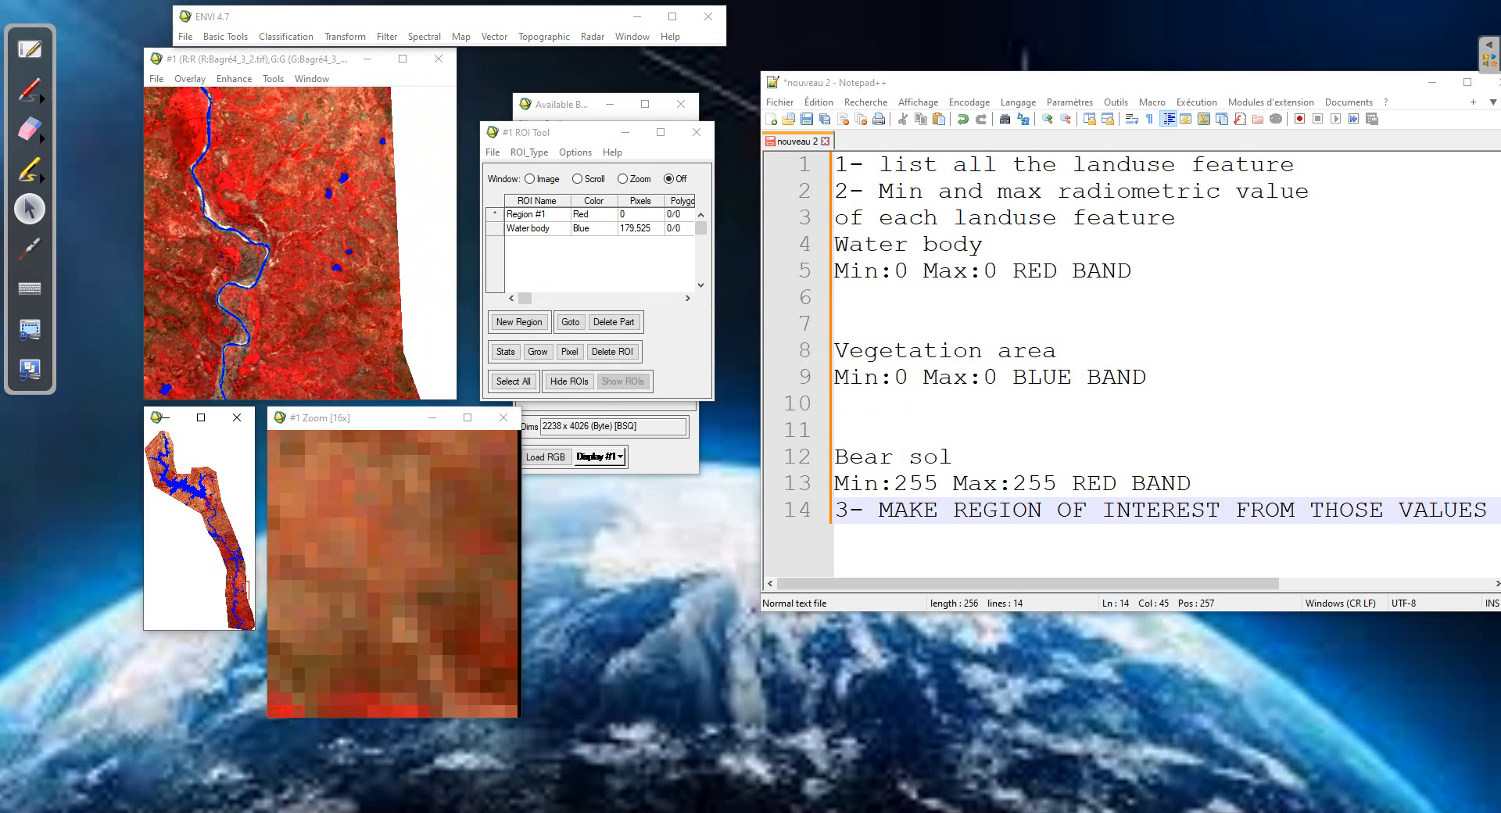
left_click_drag(239, 590, 167, 444)
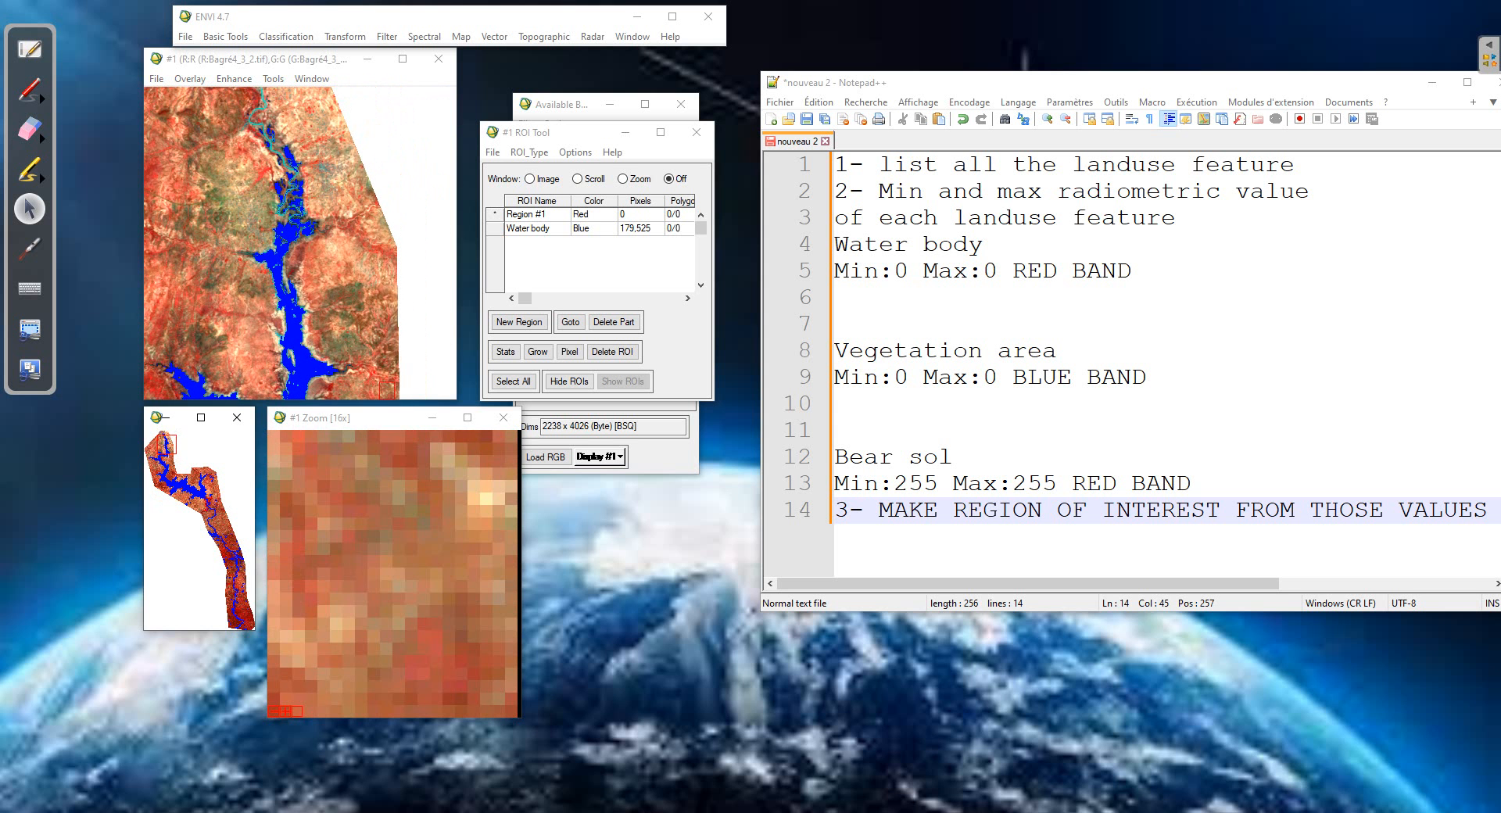
left_click(495, 214)
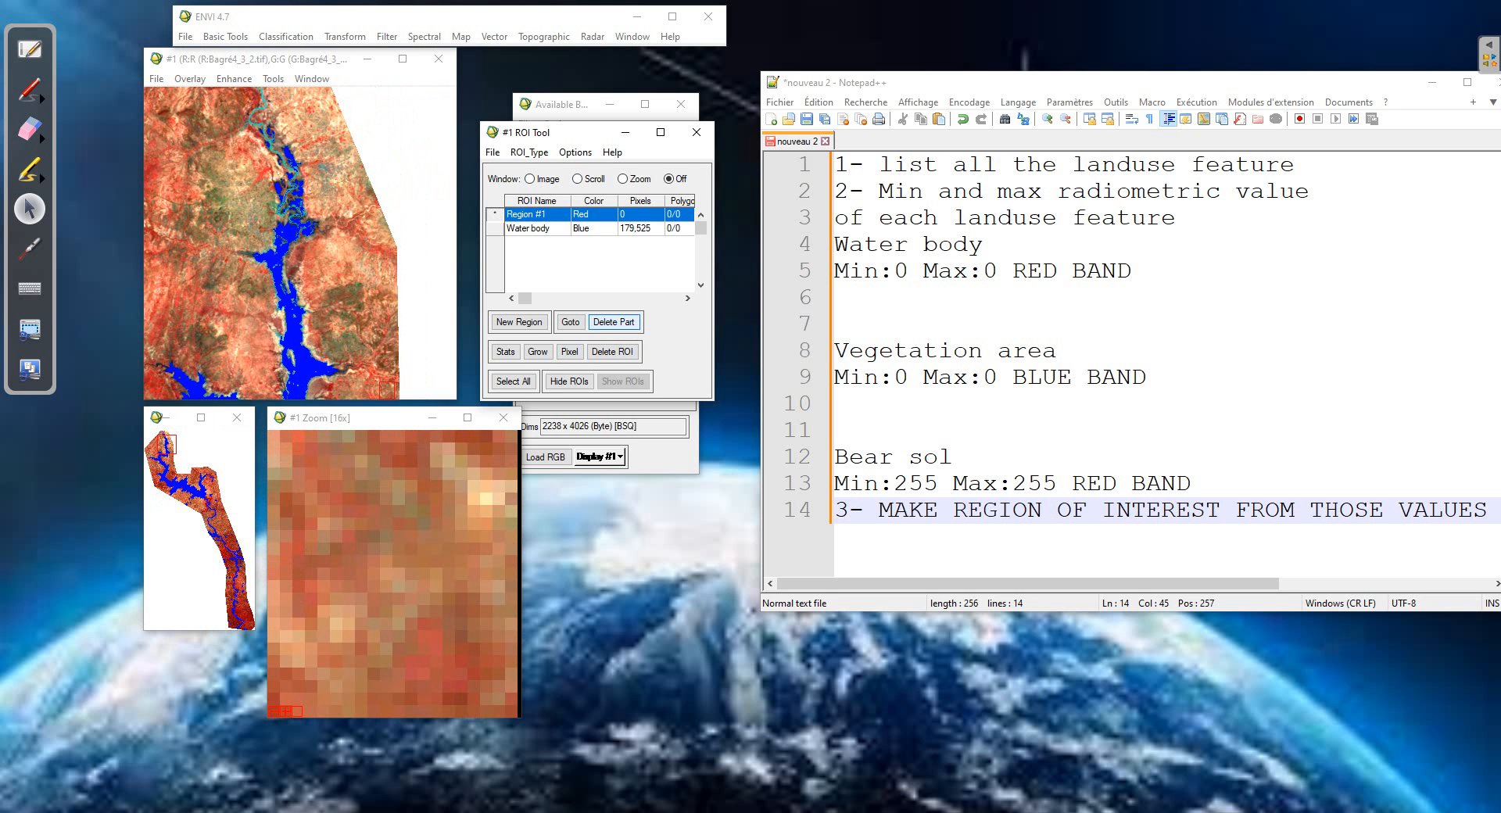
left_click(612, 351)
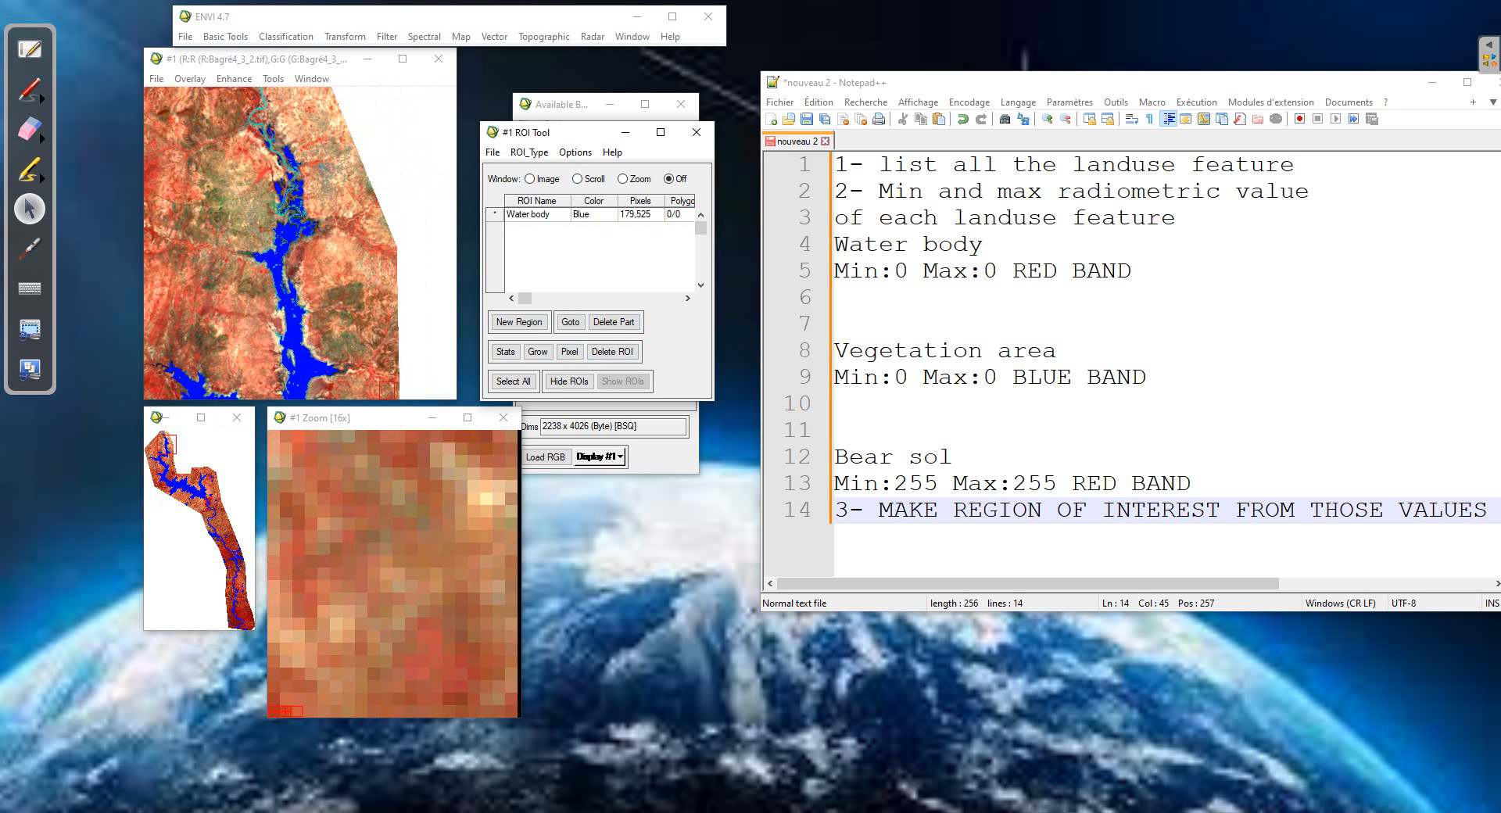
Start a Band Threshold to ROI on the B band of Bagré4_3_2.img
left_click(575, 151)
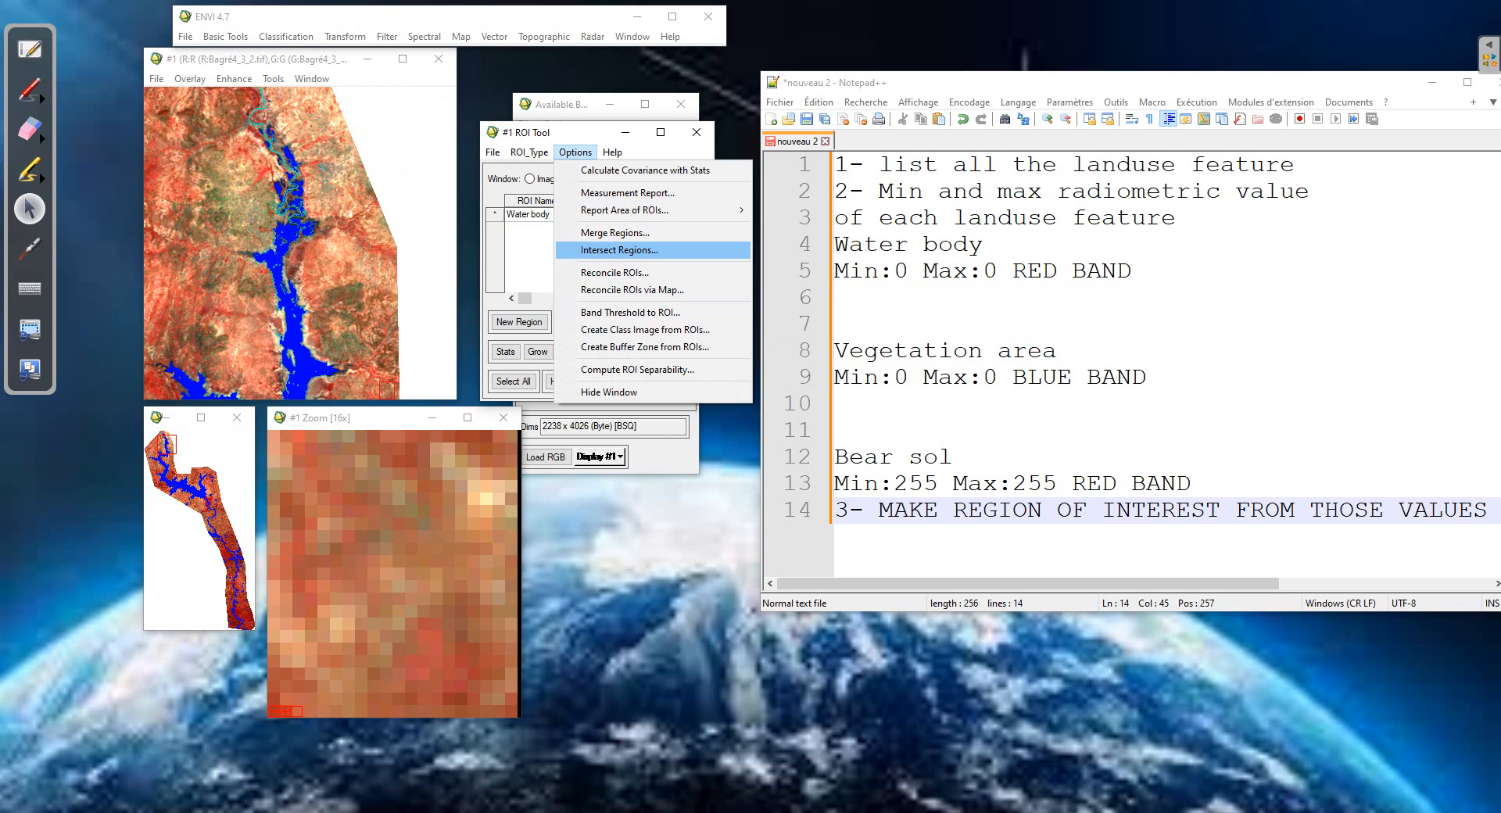
left_click(630, 312)
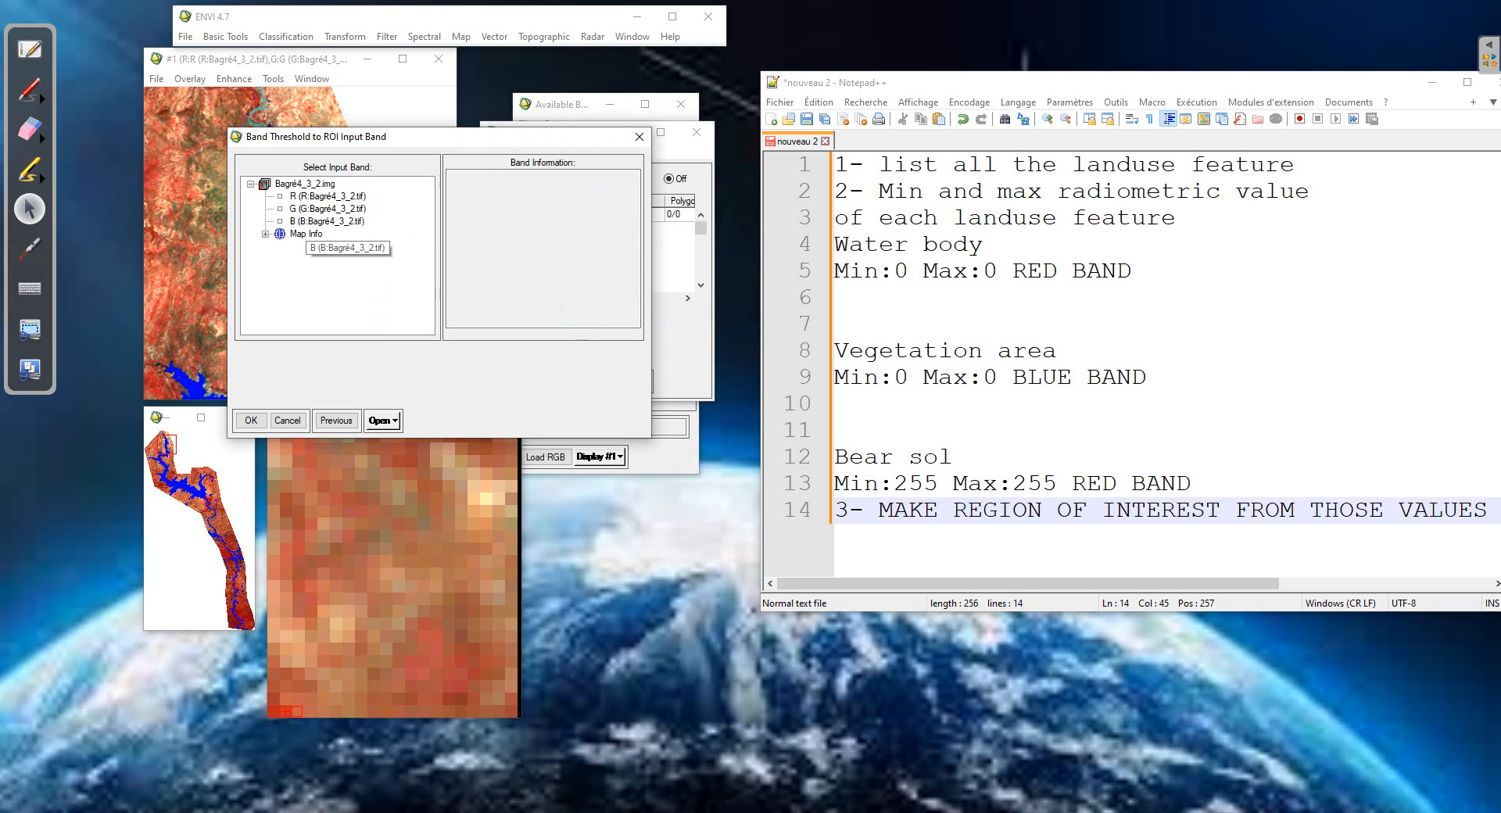
left_click(326, 221)
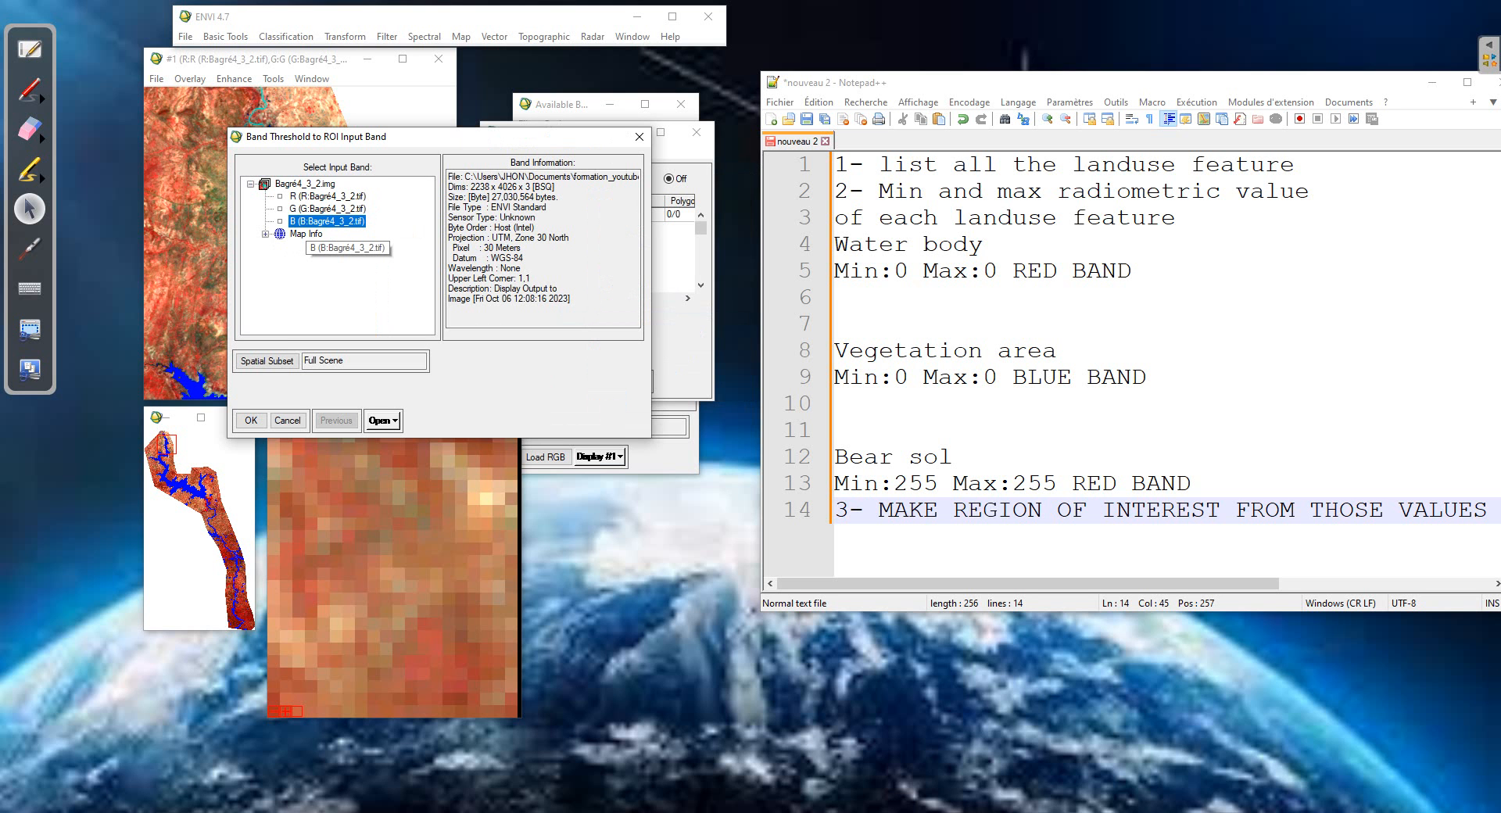
left_click(251, 419)
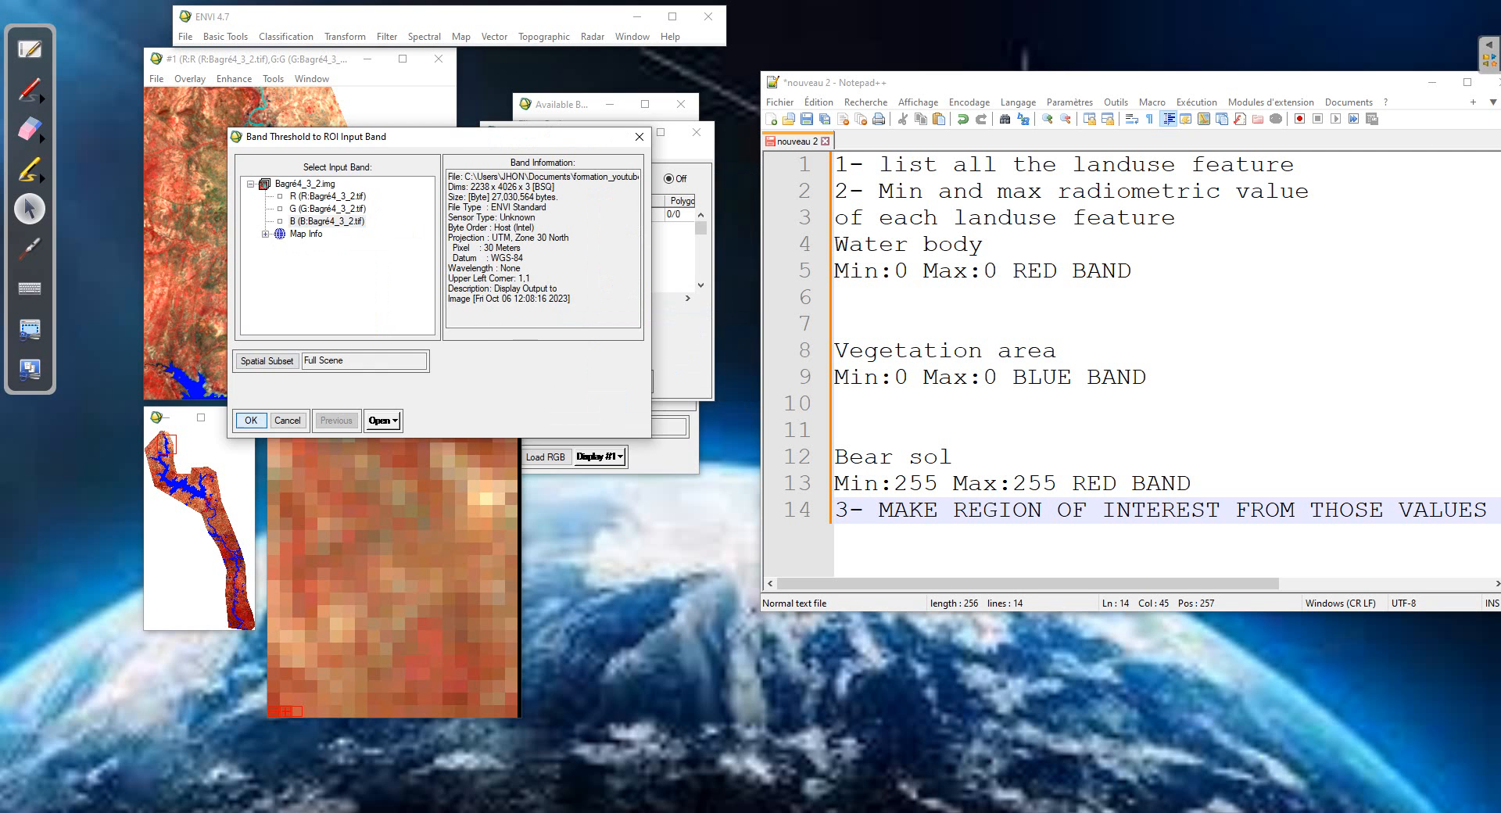
Create the threshold region with minimum 0 and maximum 0, named "Vegetation area" and coloured Green, and check it along the scene
type("0")
key("Tab")
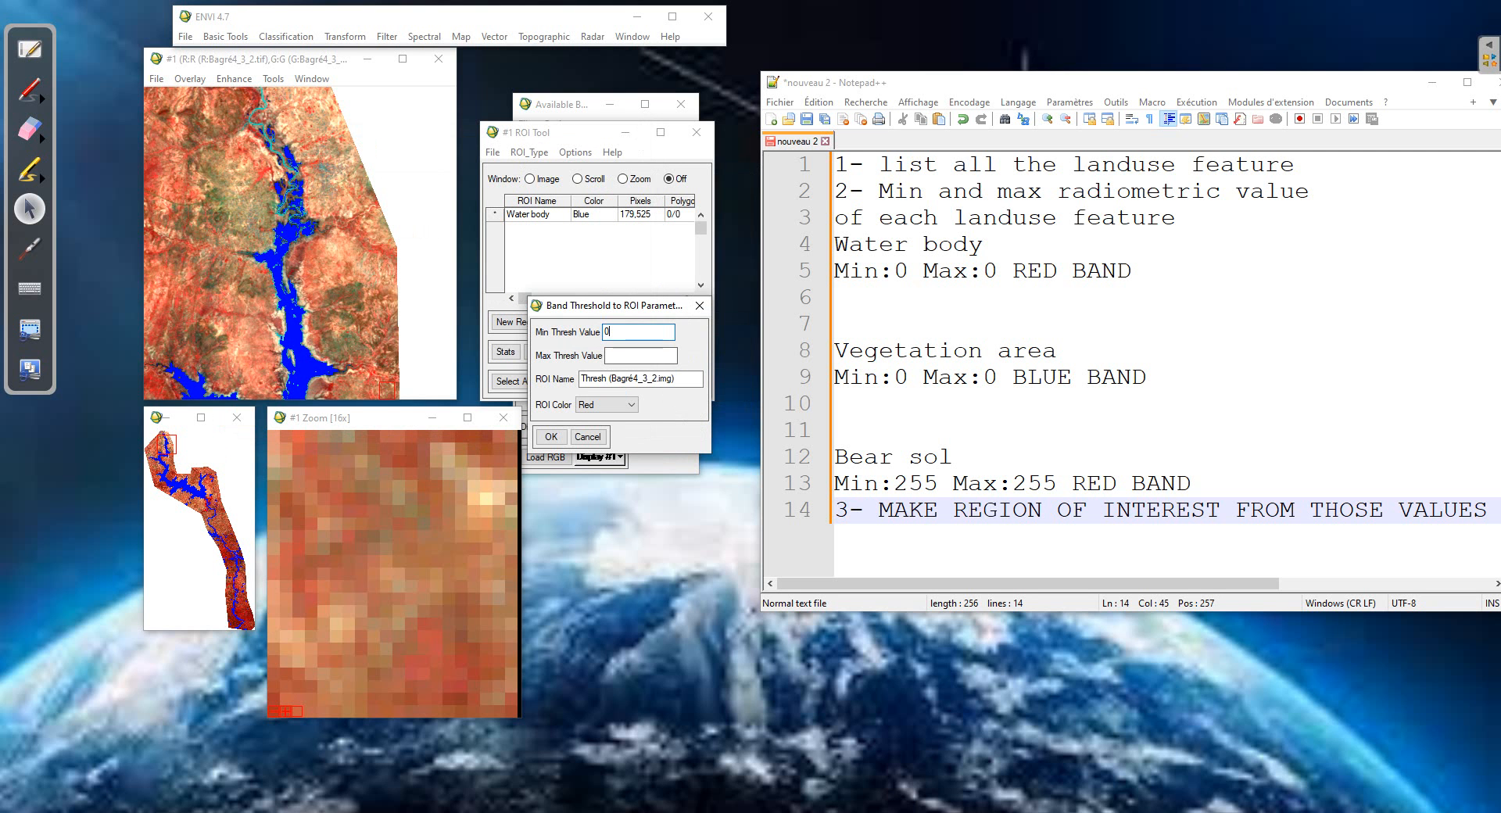
type("0")
key("Tab")
type("Vege")
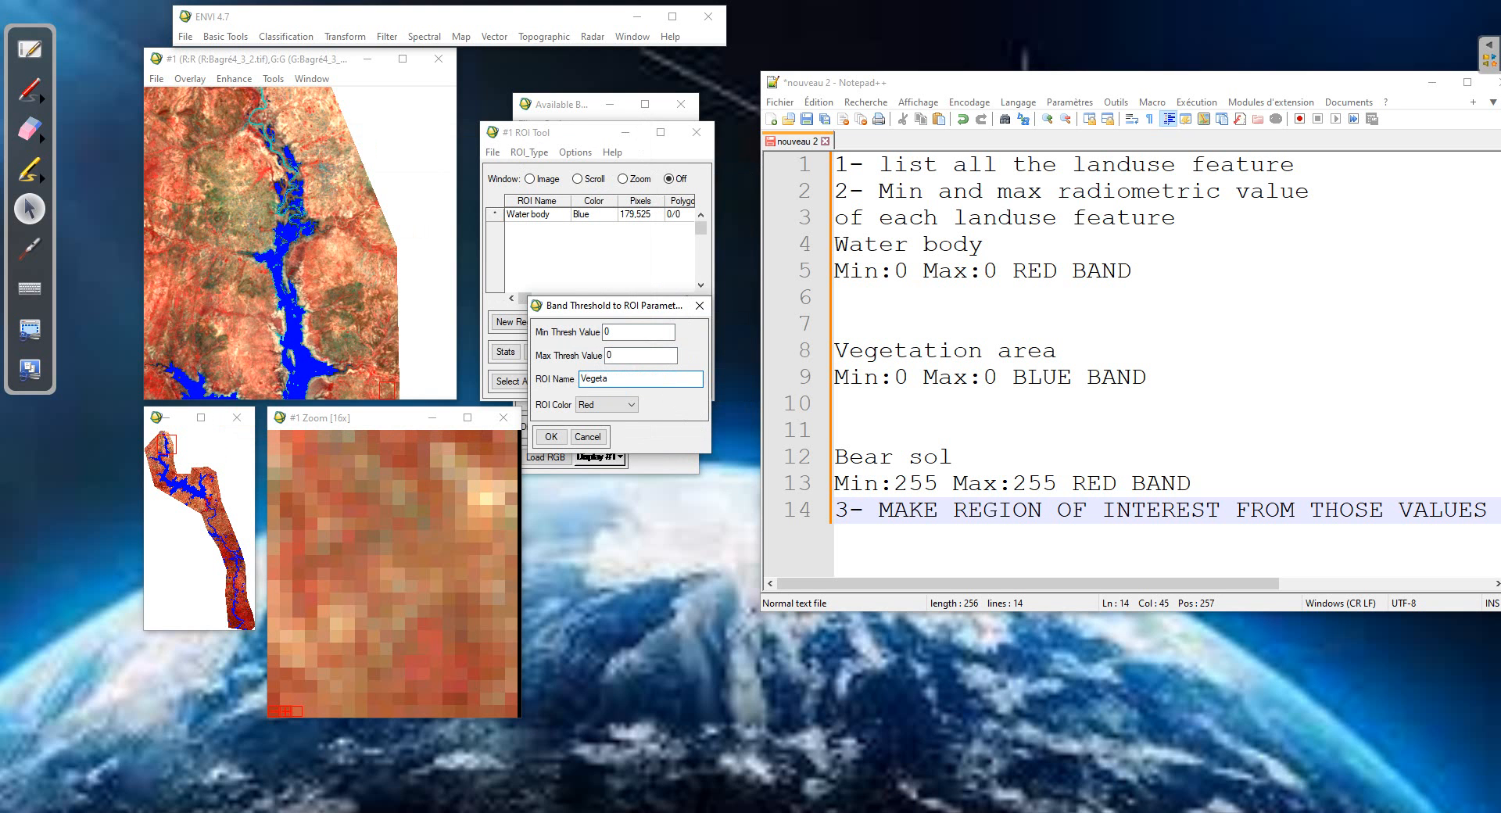
type("tation area")
left_click(607, 404)
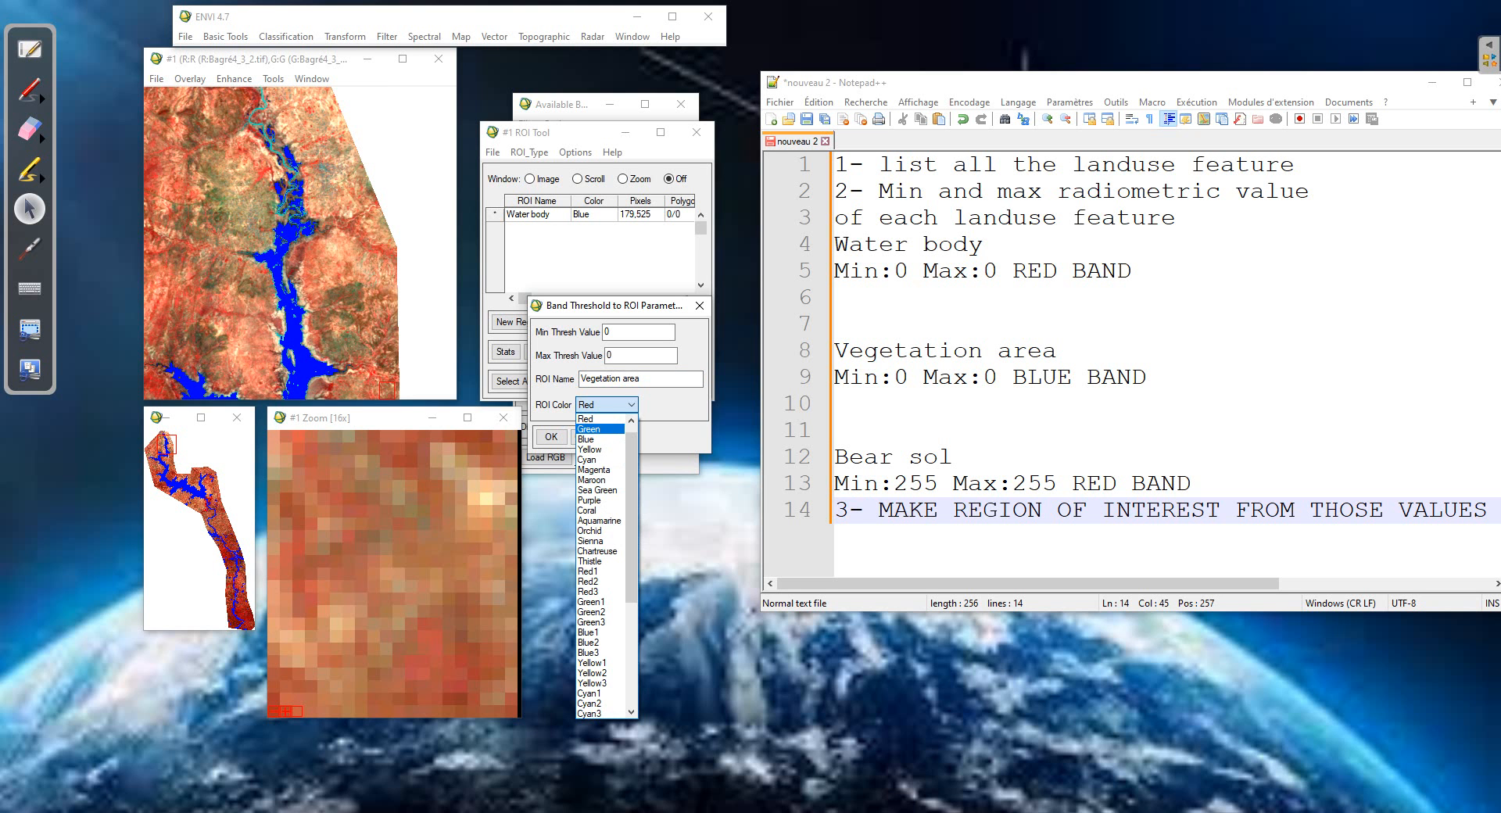
left_click(588, 429)
left_click(551, 436)
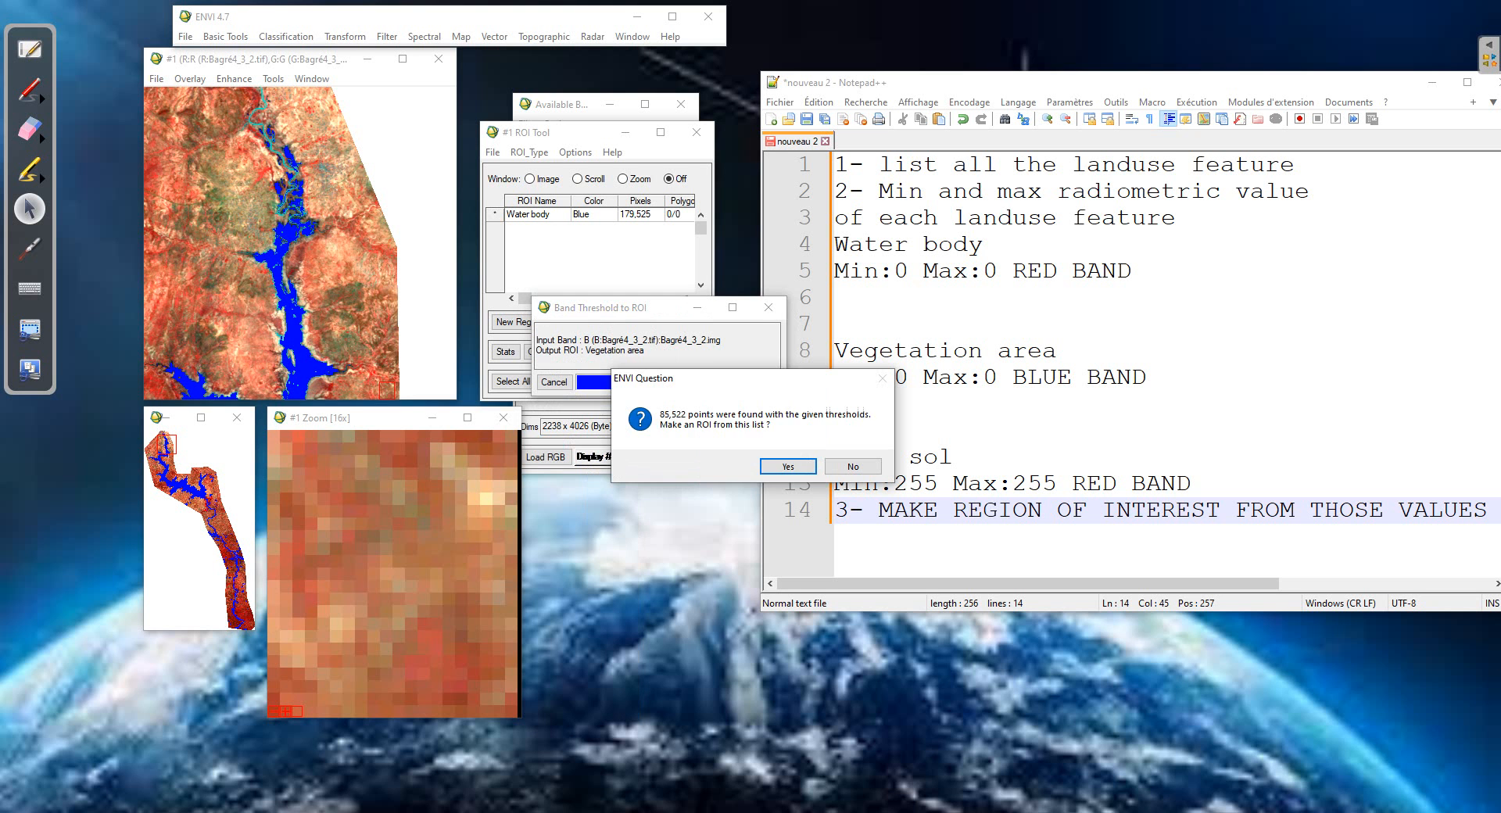
key("Return")
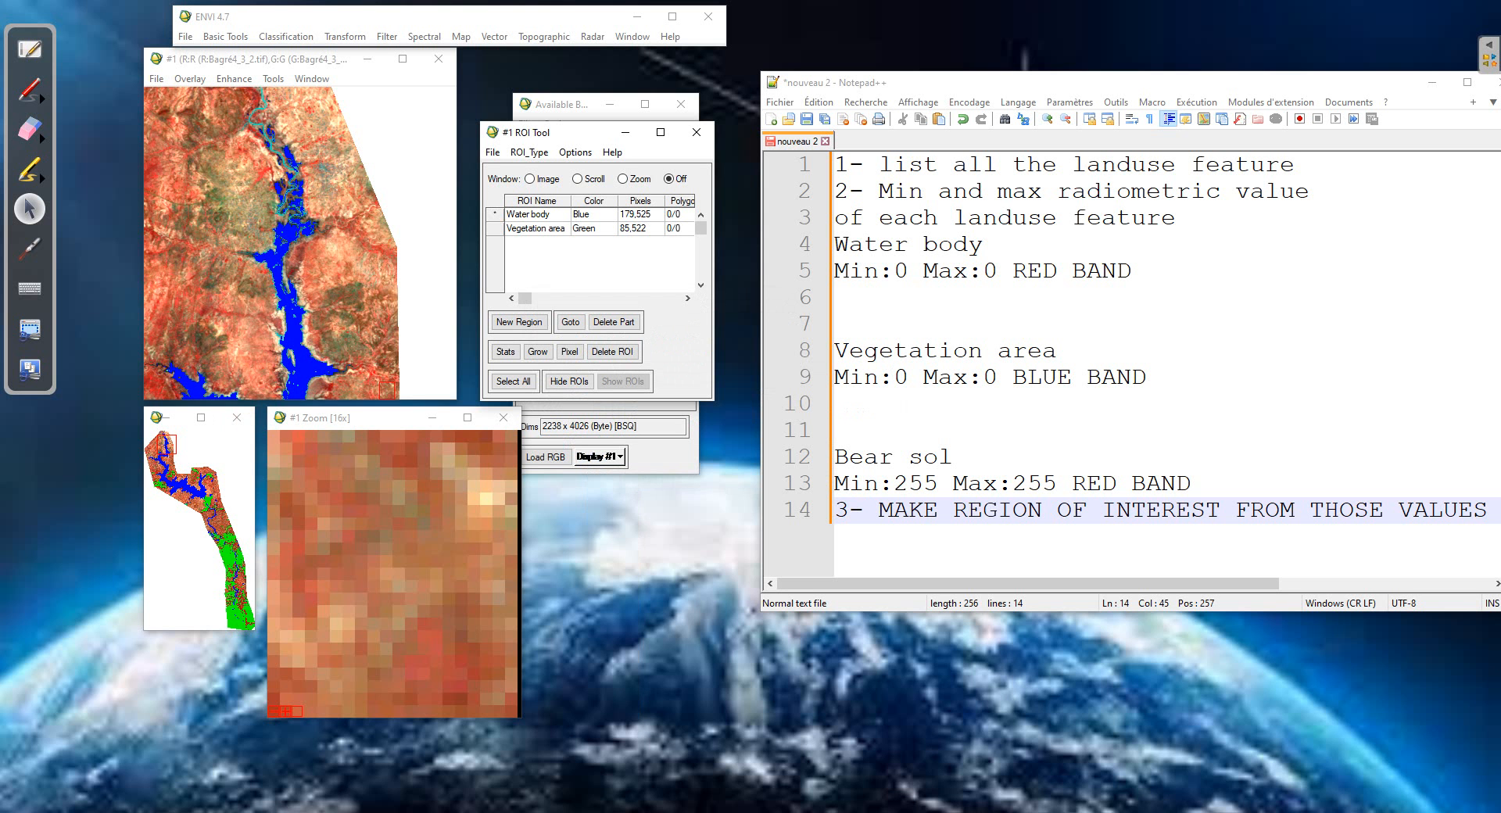
left_click_drag(183, 494, 225, 556)
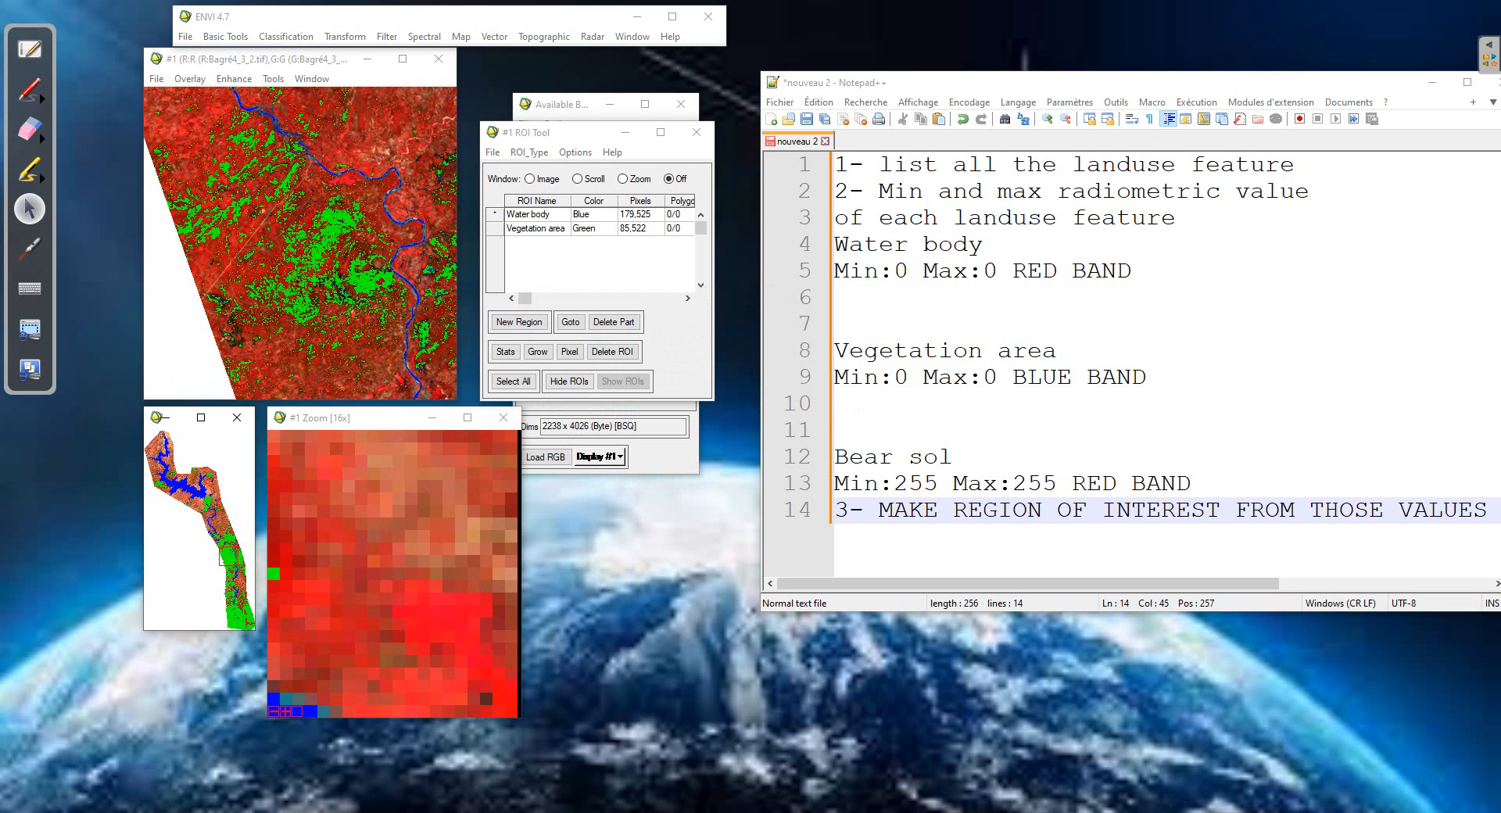
left_click_drag(225, 556, 167, 471)
Switch to the Notepad++ notes and highlight the "Bear sol" heading above its red-band values
left_click(954, 457)
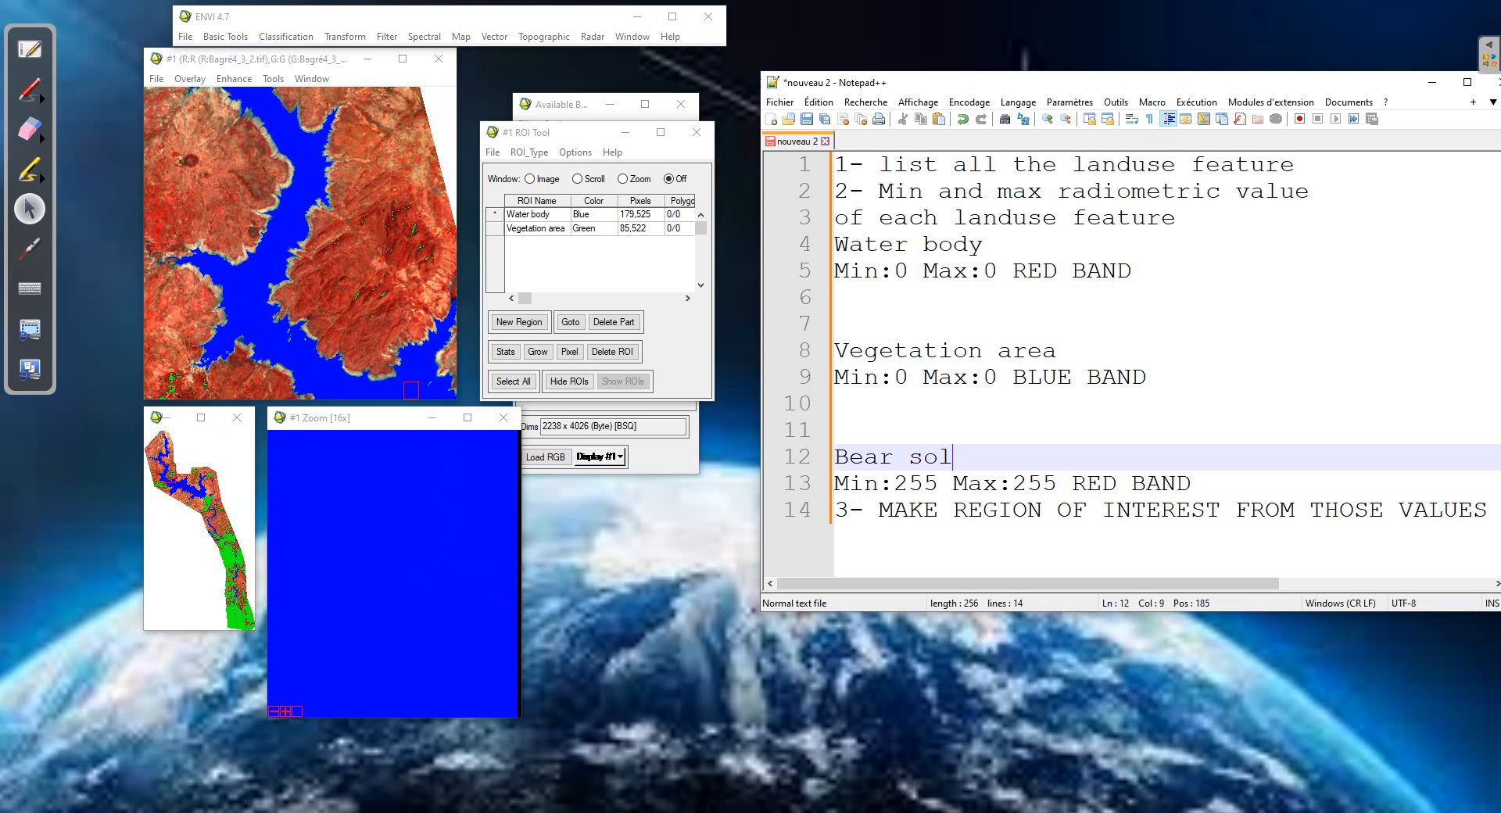
scroll(1165, 359, "down", 2)
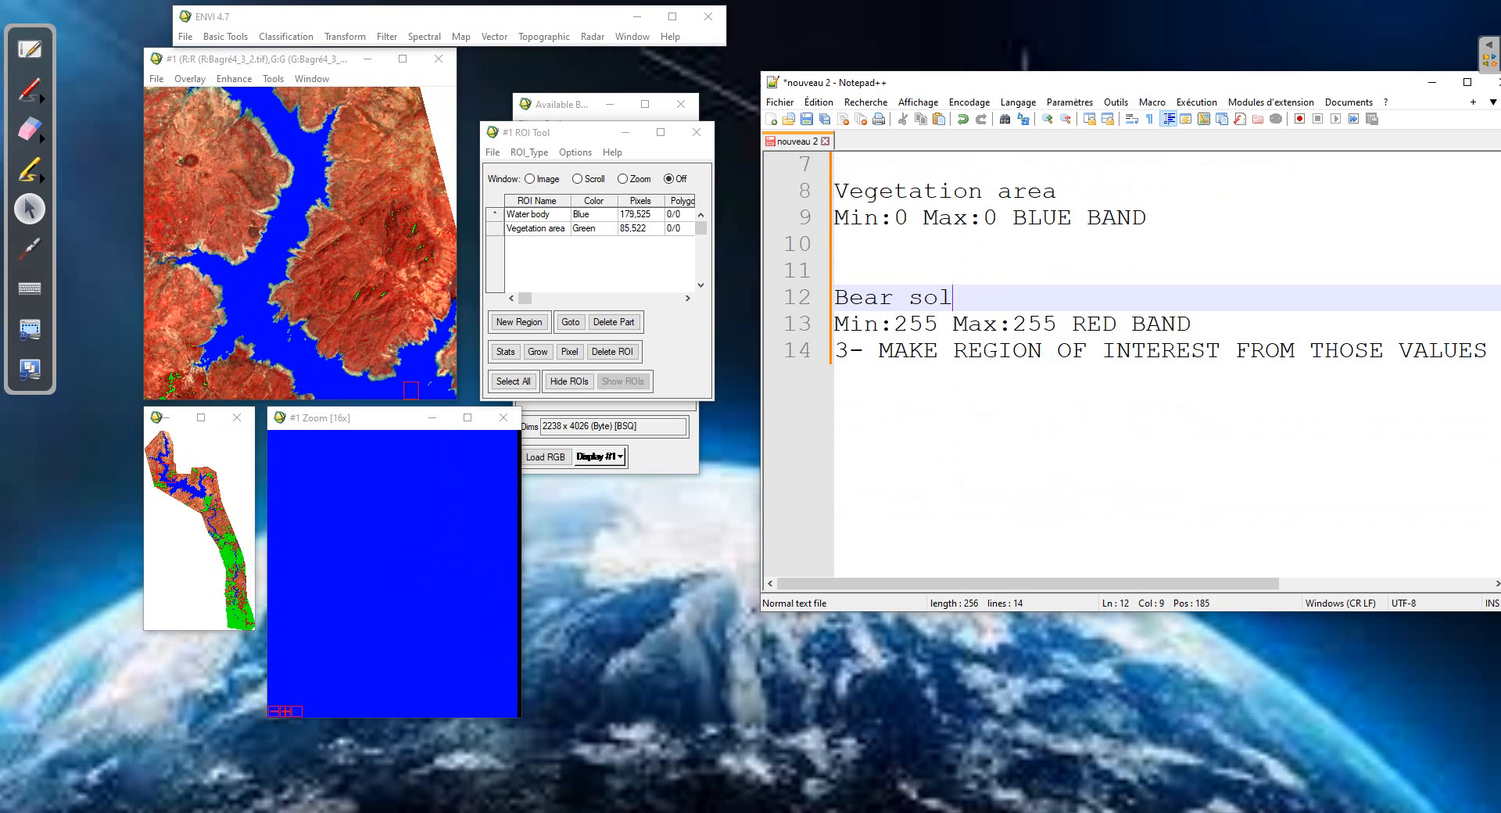
key("shift+Left")
key("shift+Left")
key("shift+Left")
key("shift+Left")
key("shift+Left")
key("shift+Left")
key("shift+Left")
key("shift+Left")
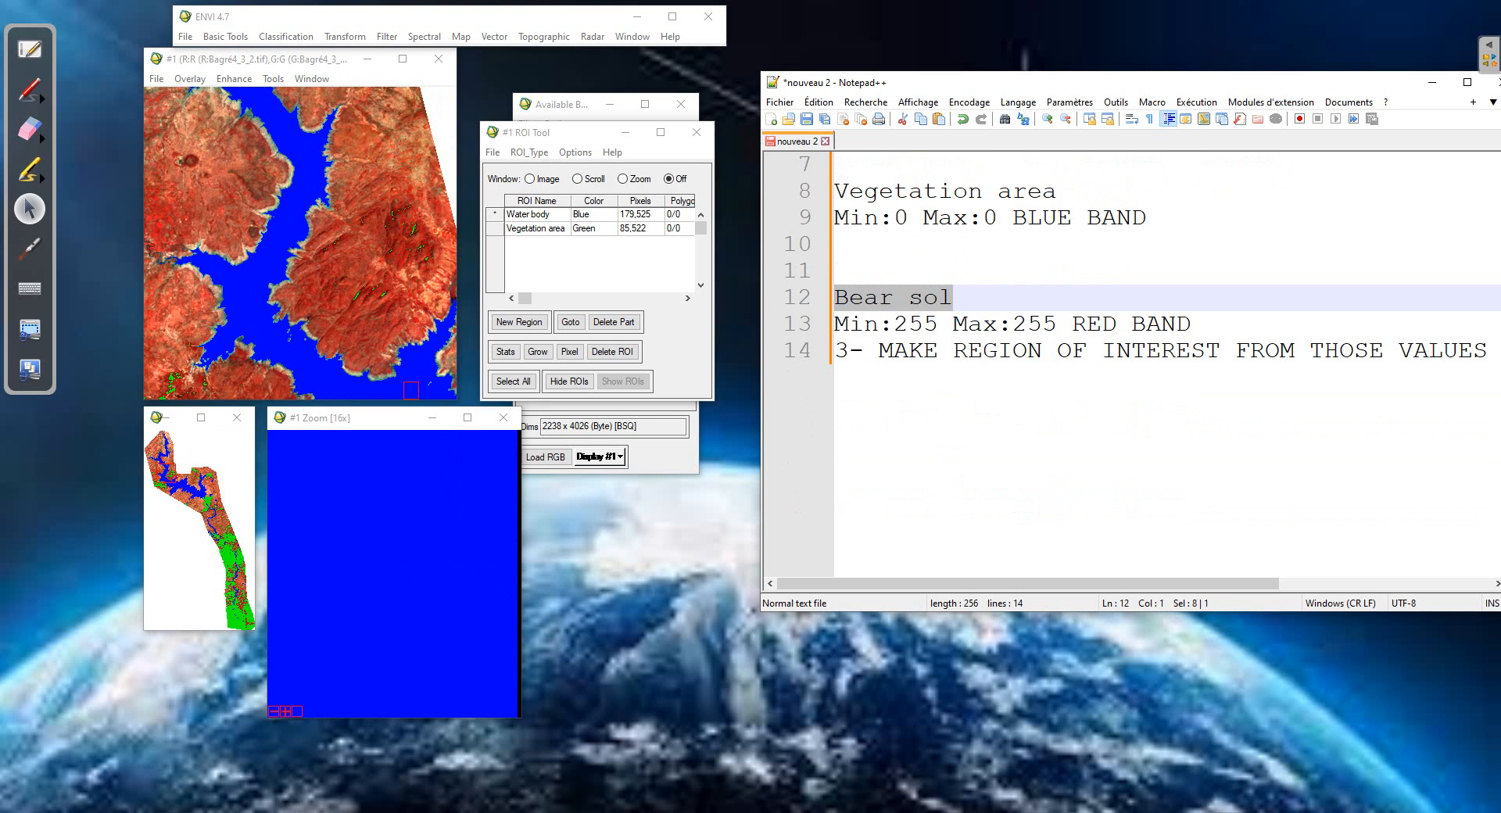
Start another Band Threshold to ROI, this one on the R band of Bagré4_3_2.img
left_click(575, 152)
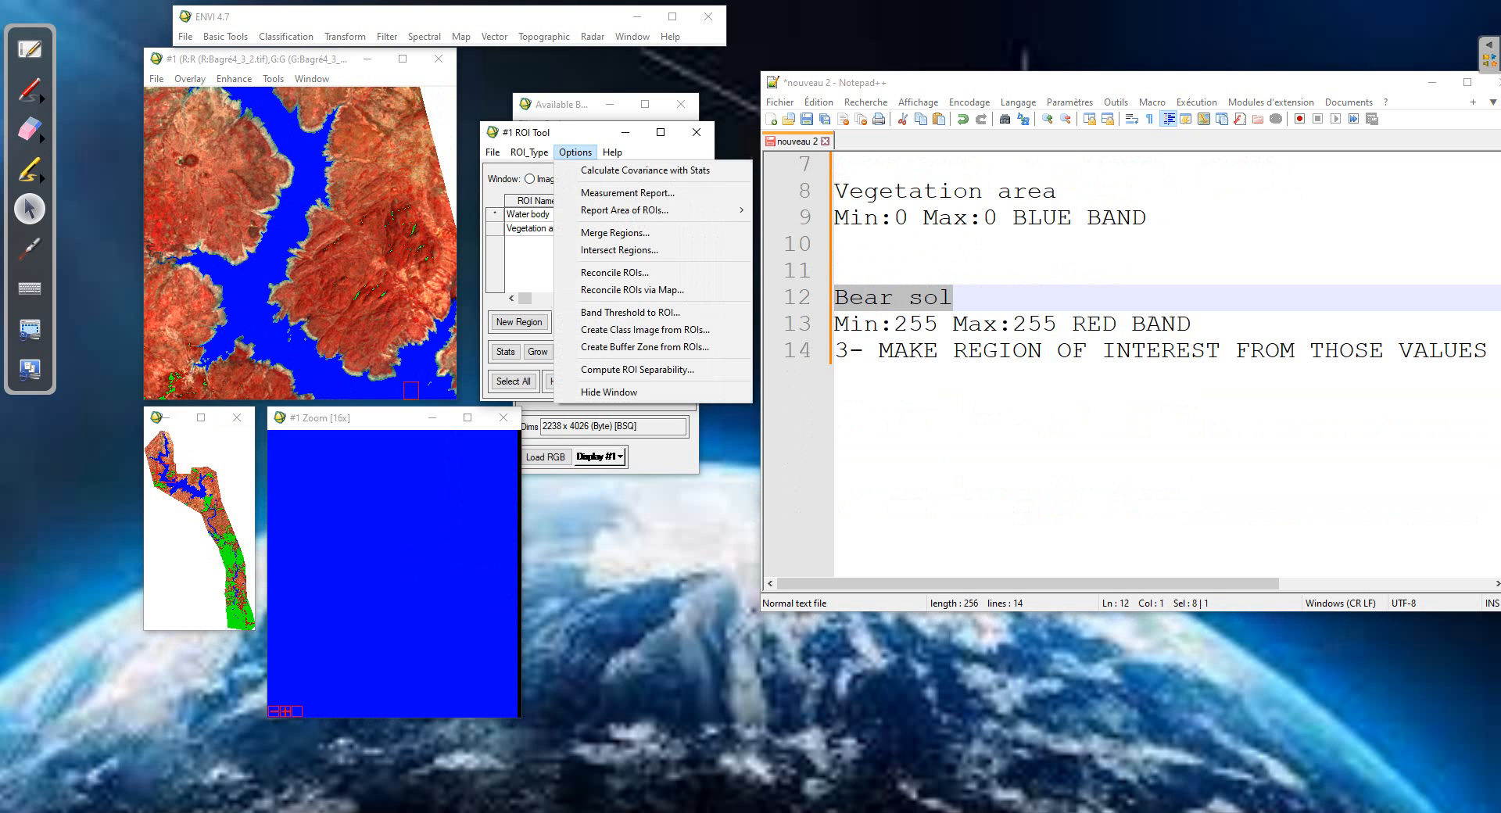
left_click(626, 312)
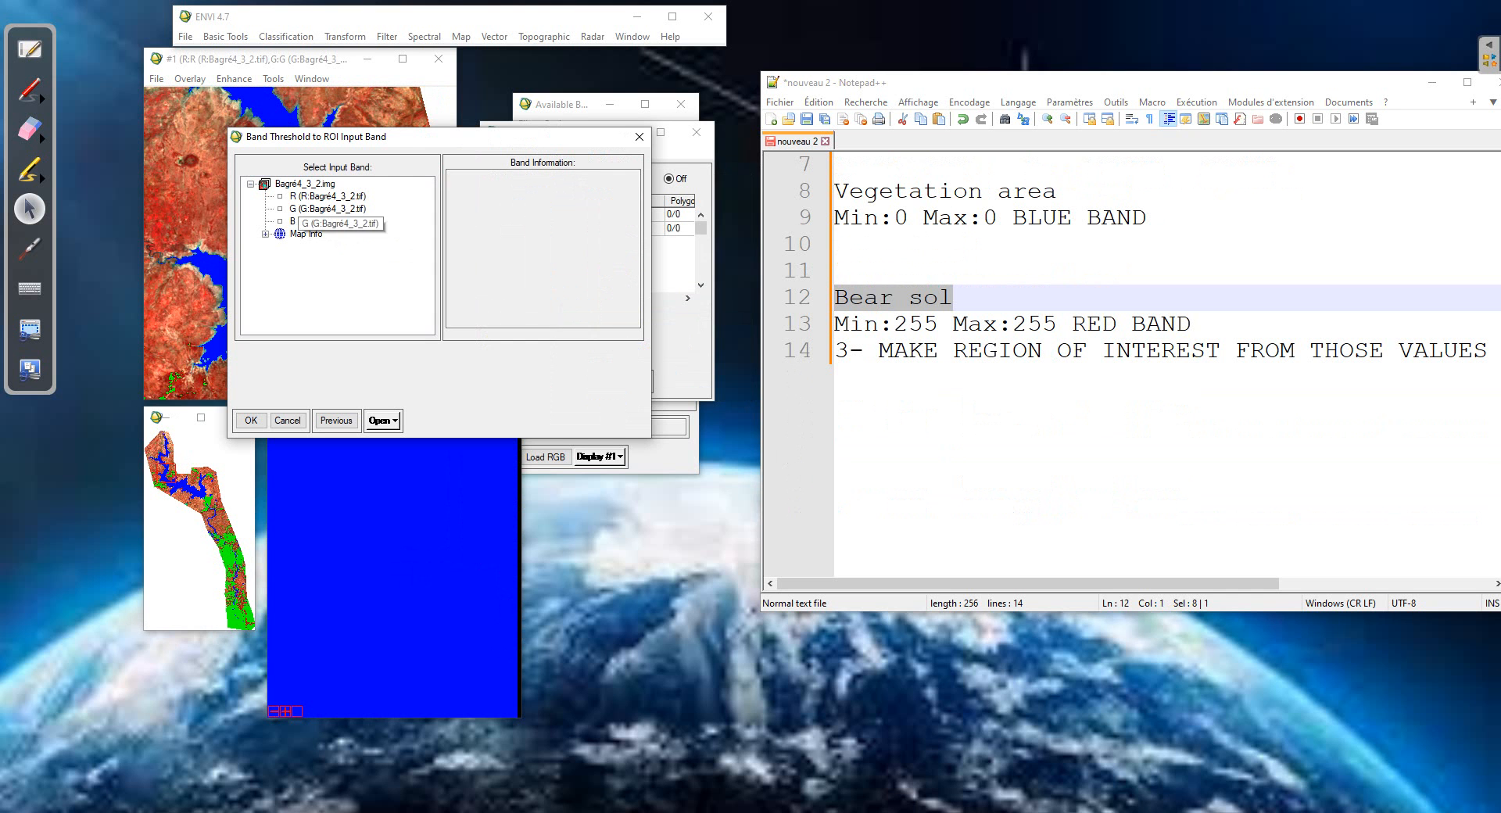
left_click(312, 197)
left_click(251, 420)
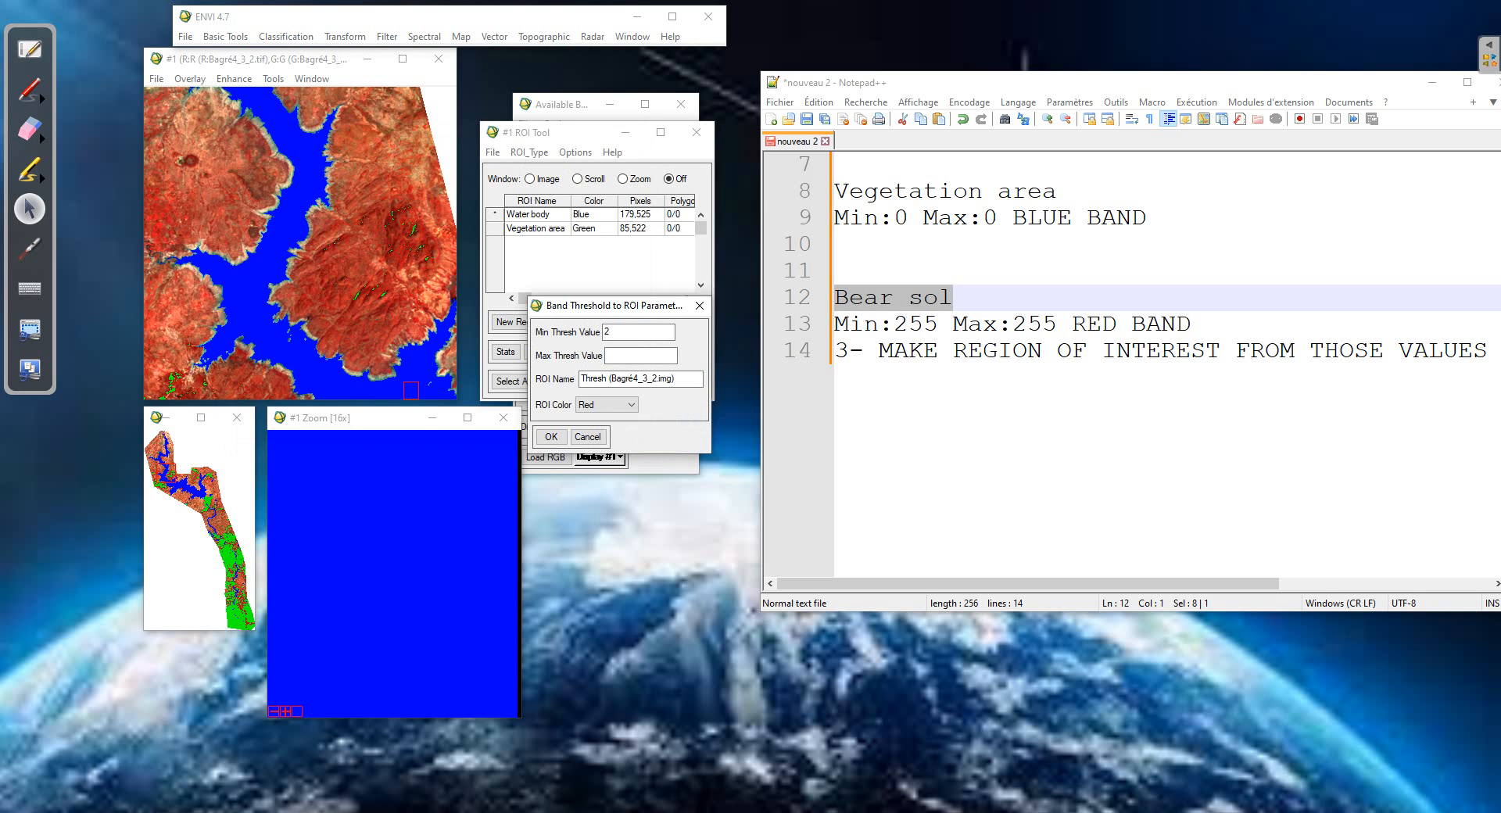
Create the threshold region with minimum 255 and maximum 255, named "Bear Soil" and coloured Yellow, and check it across the scene
type("255")
key("Tab")
type("255")
key("Tab")
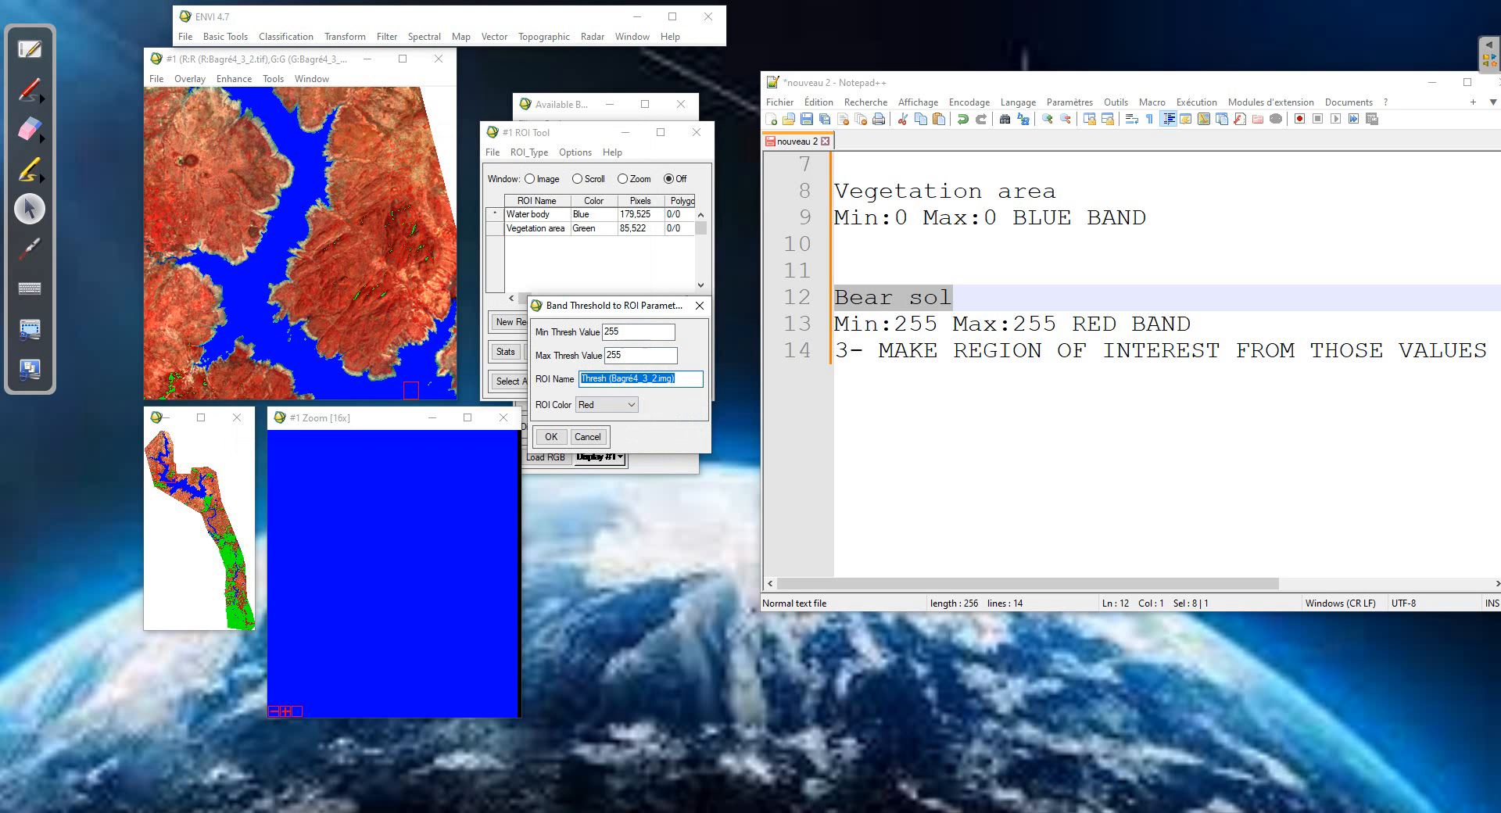
type("Bear Soil")
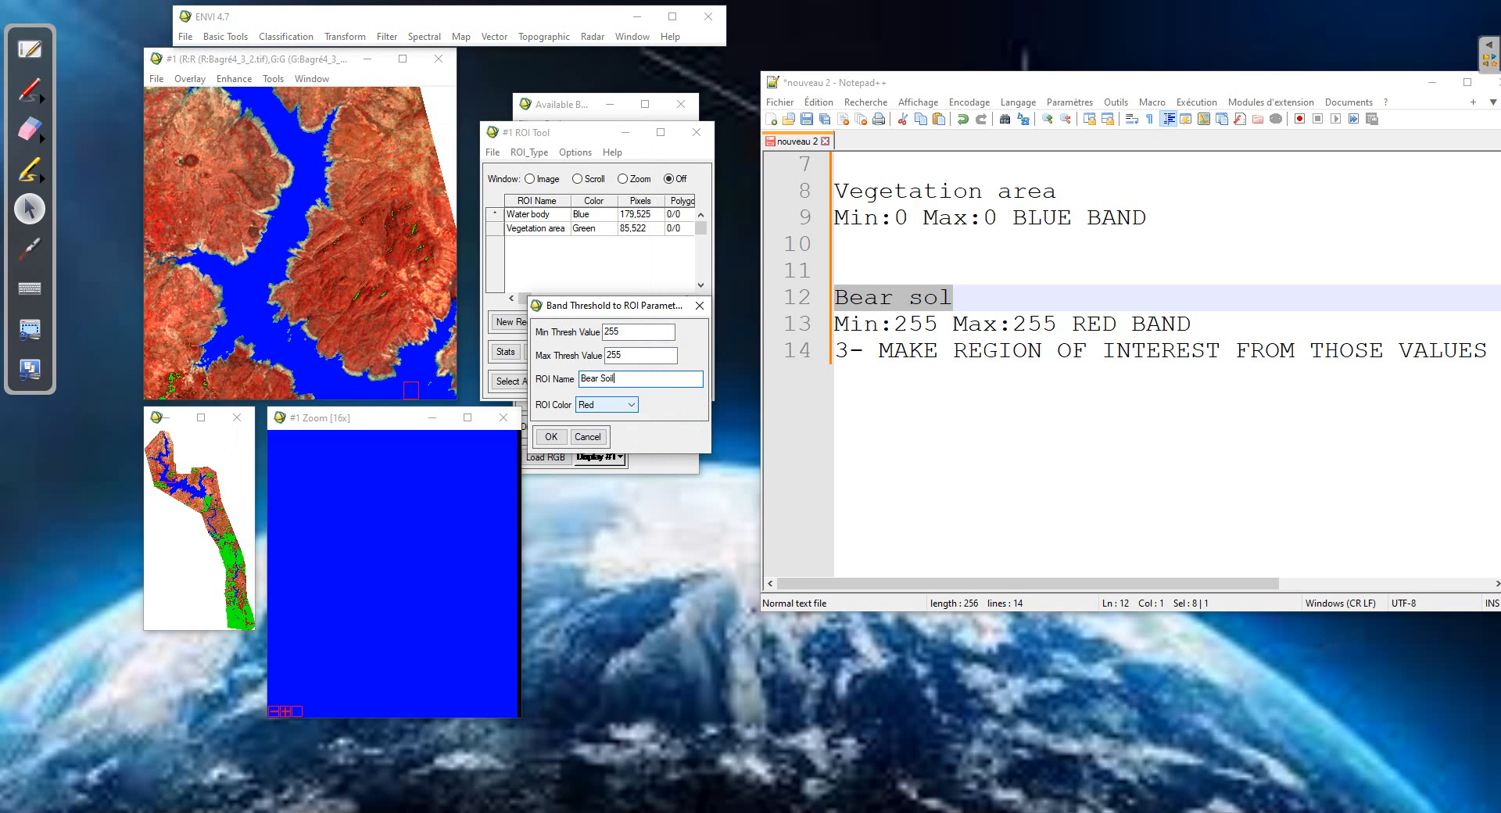
left_click(614, 405)
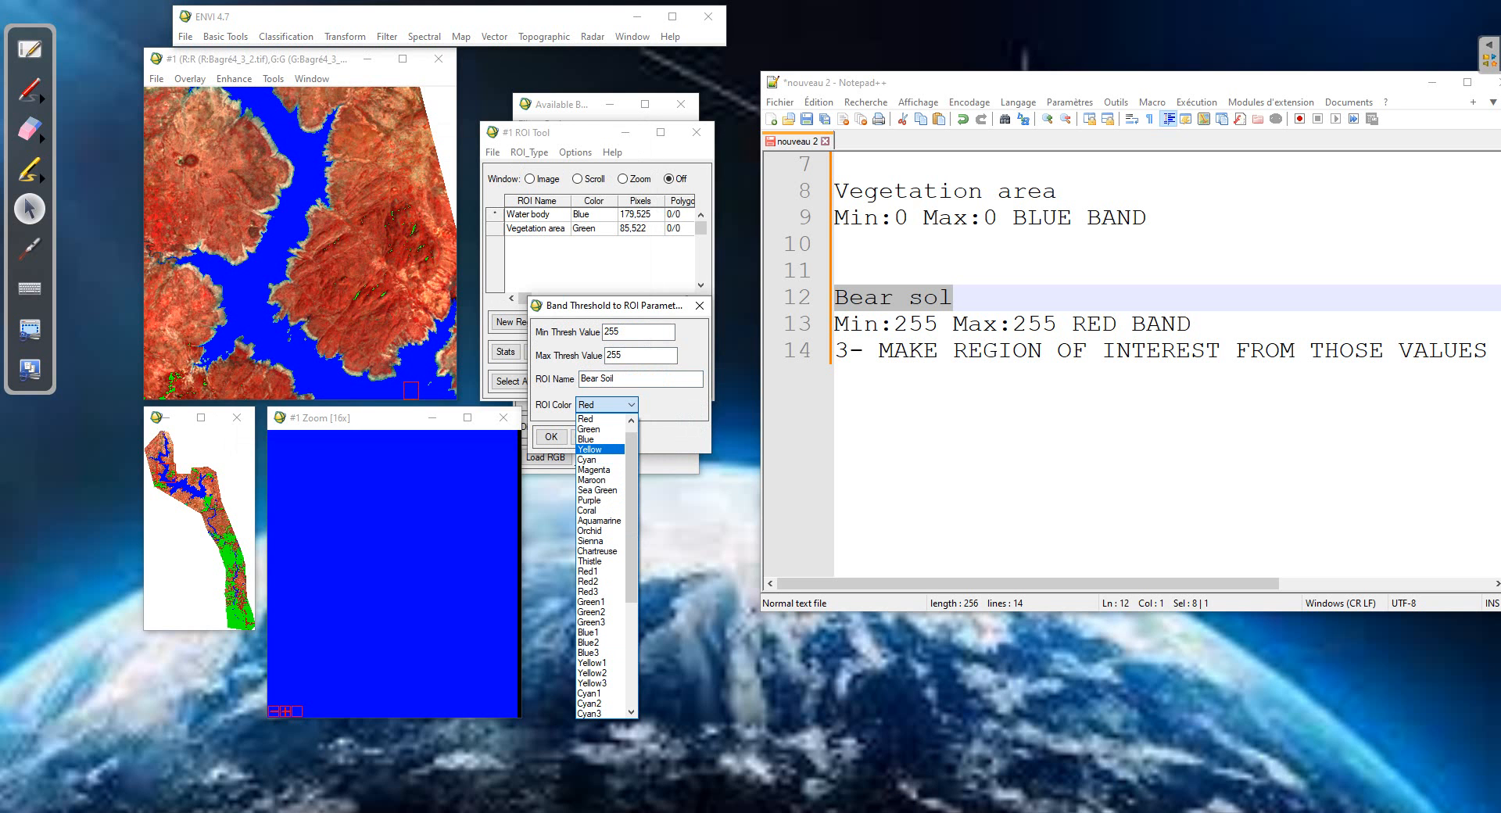
left_click(591, 449)
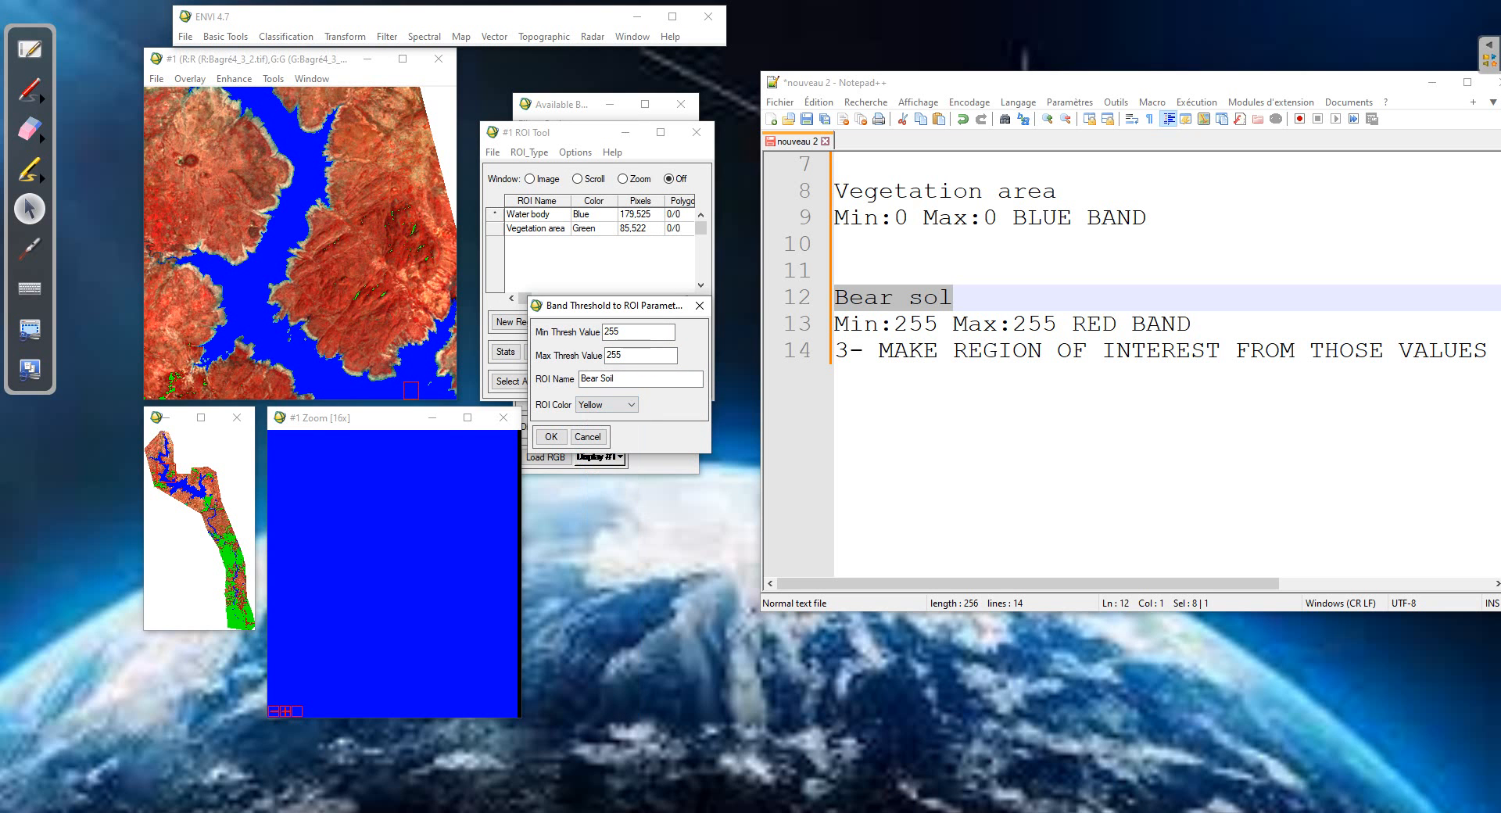
left_click(551, 437)
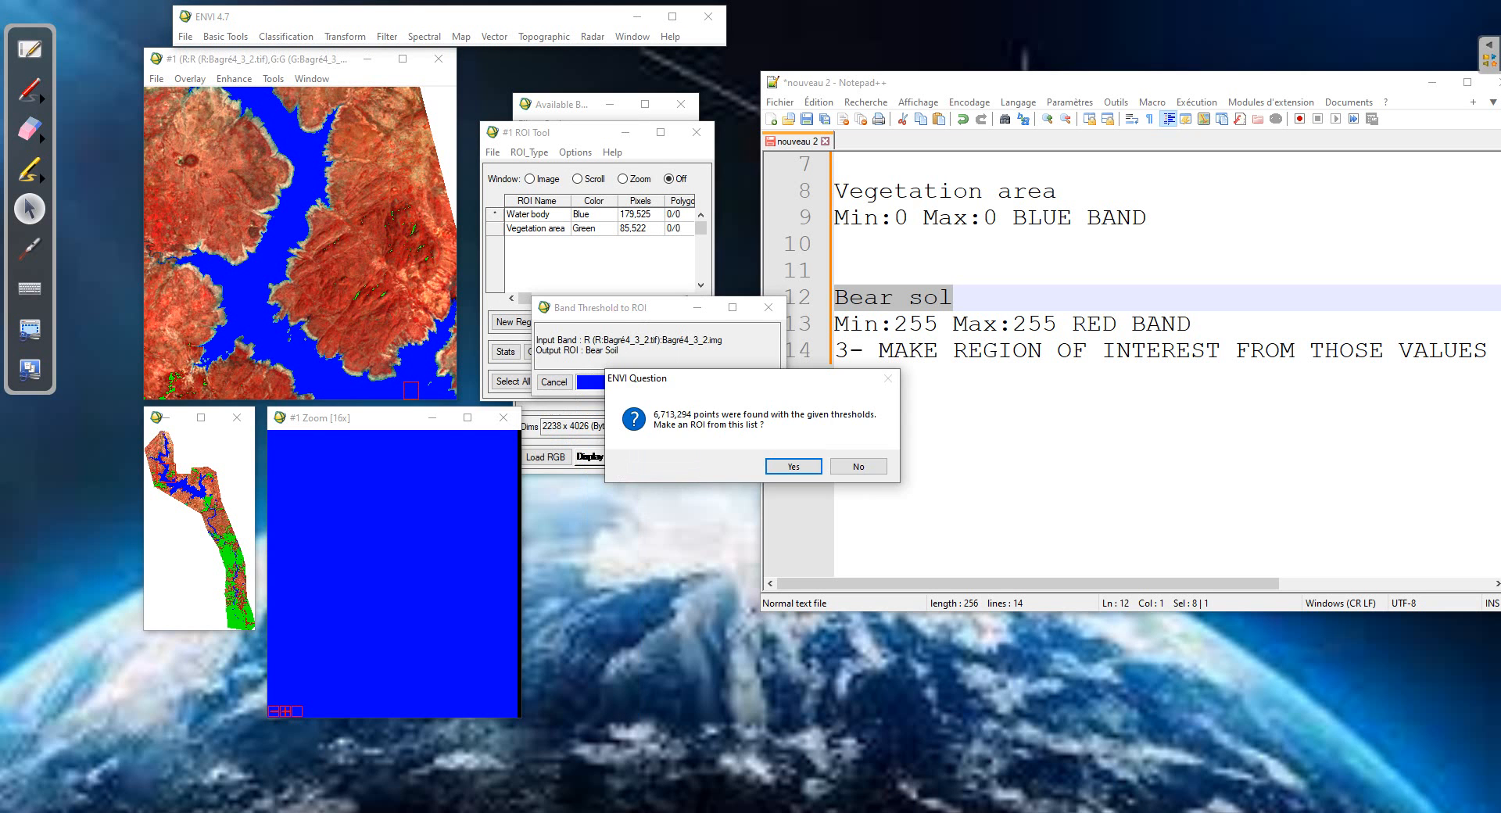
key("Return")
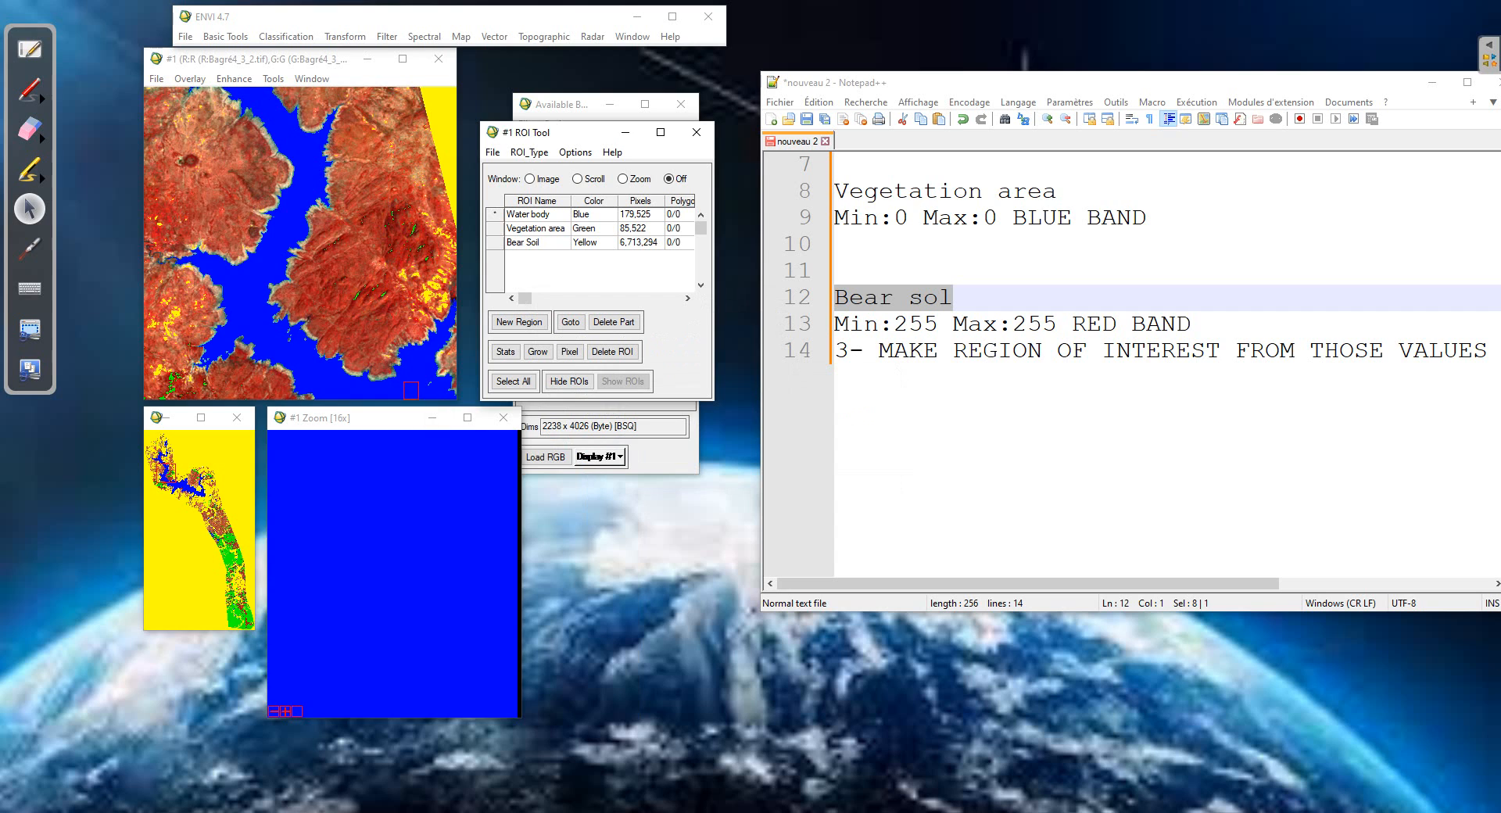
left_click_drag(210, 477, 234, 445)
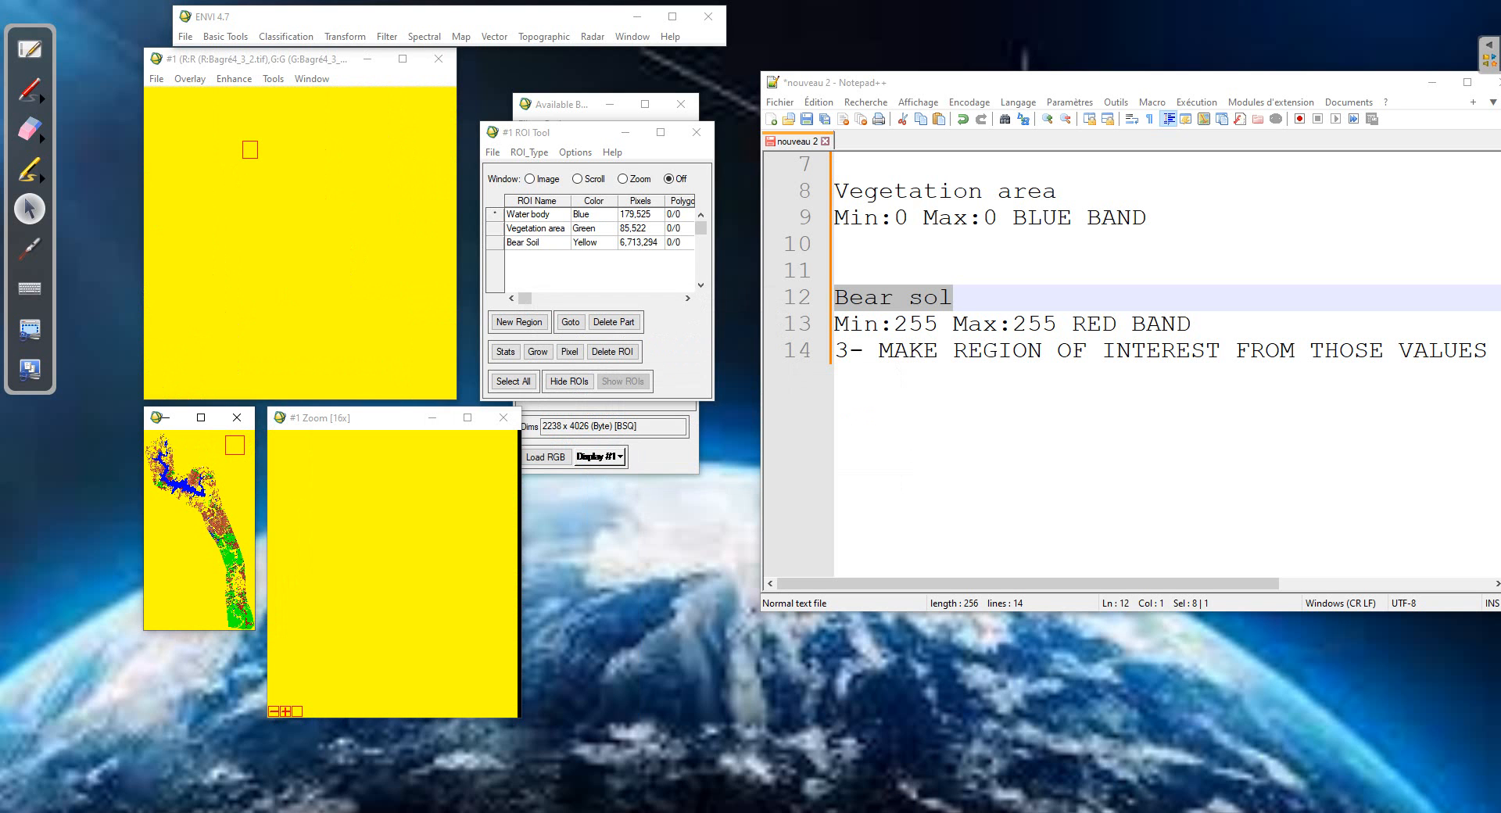
left_click_drag(234, 445, 198, 467)
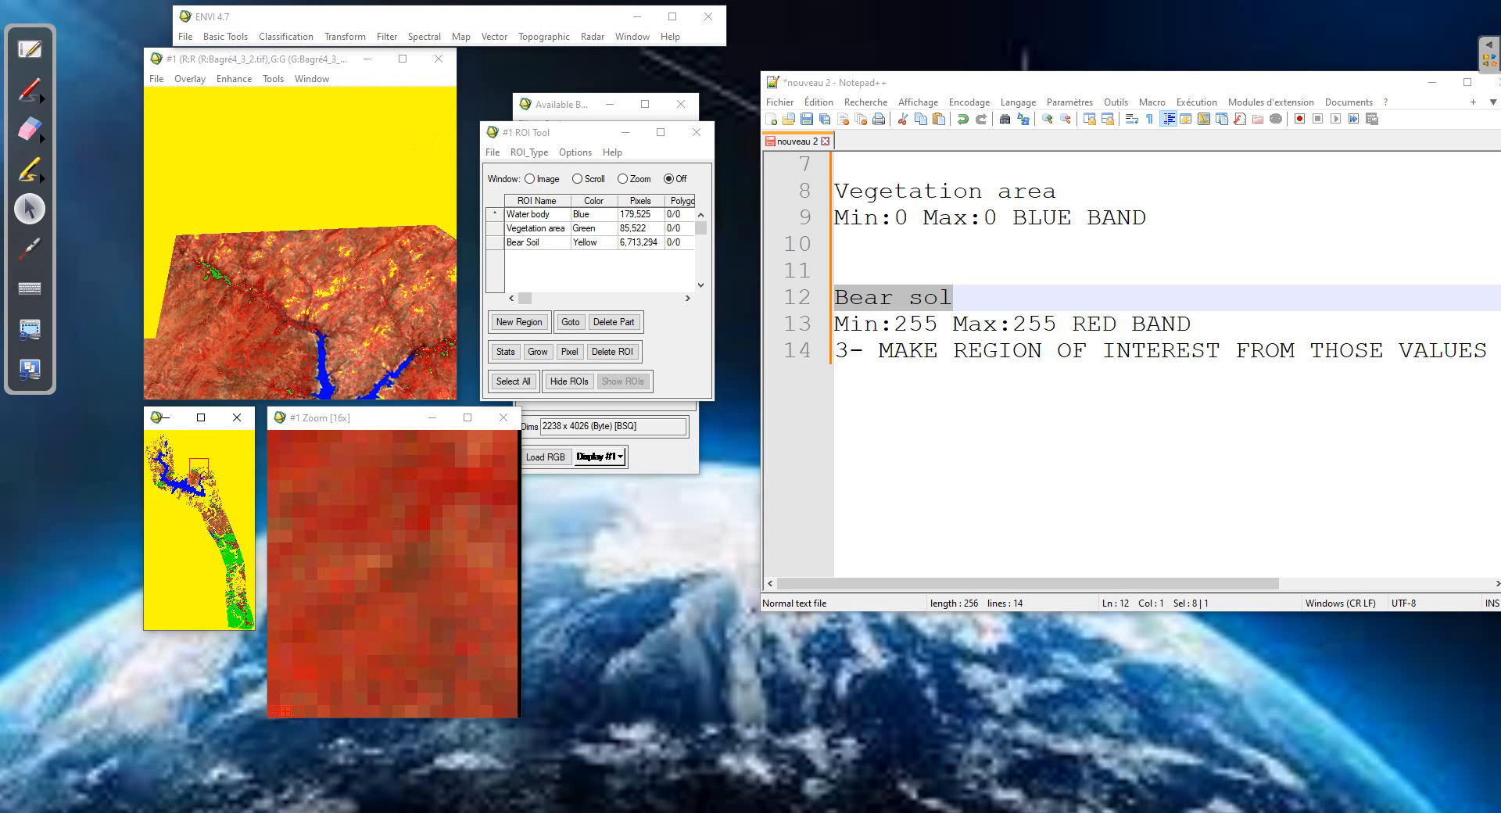
Start saving the ROIs to a file with the Water body, Vegetation area and Bear Soil regions all selected
left_click_drag(563, 132, 593, 134)
left_click(521, 153)
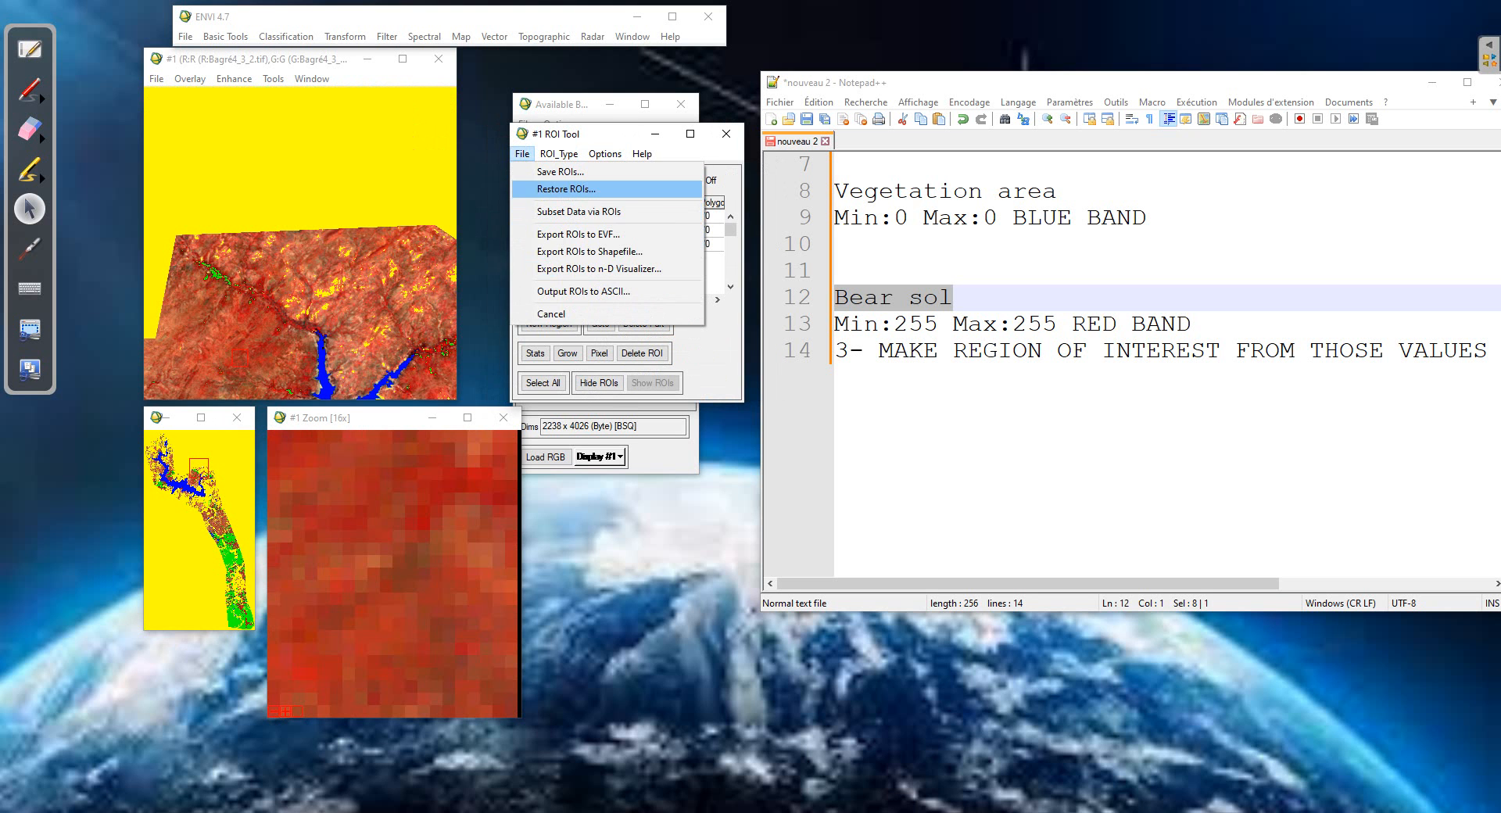
left_click(559, 171)
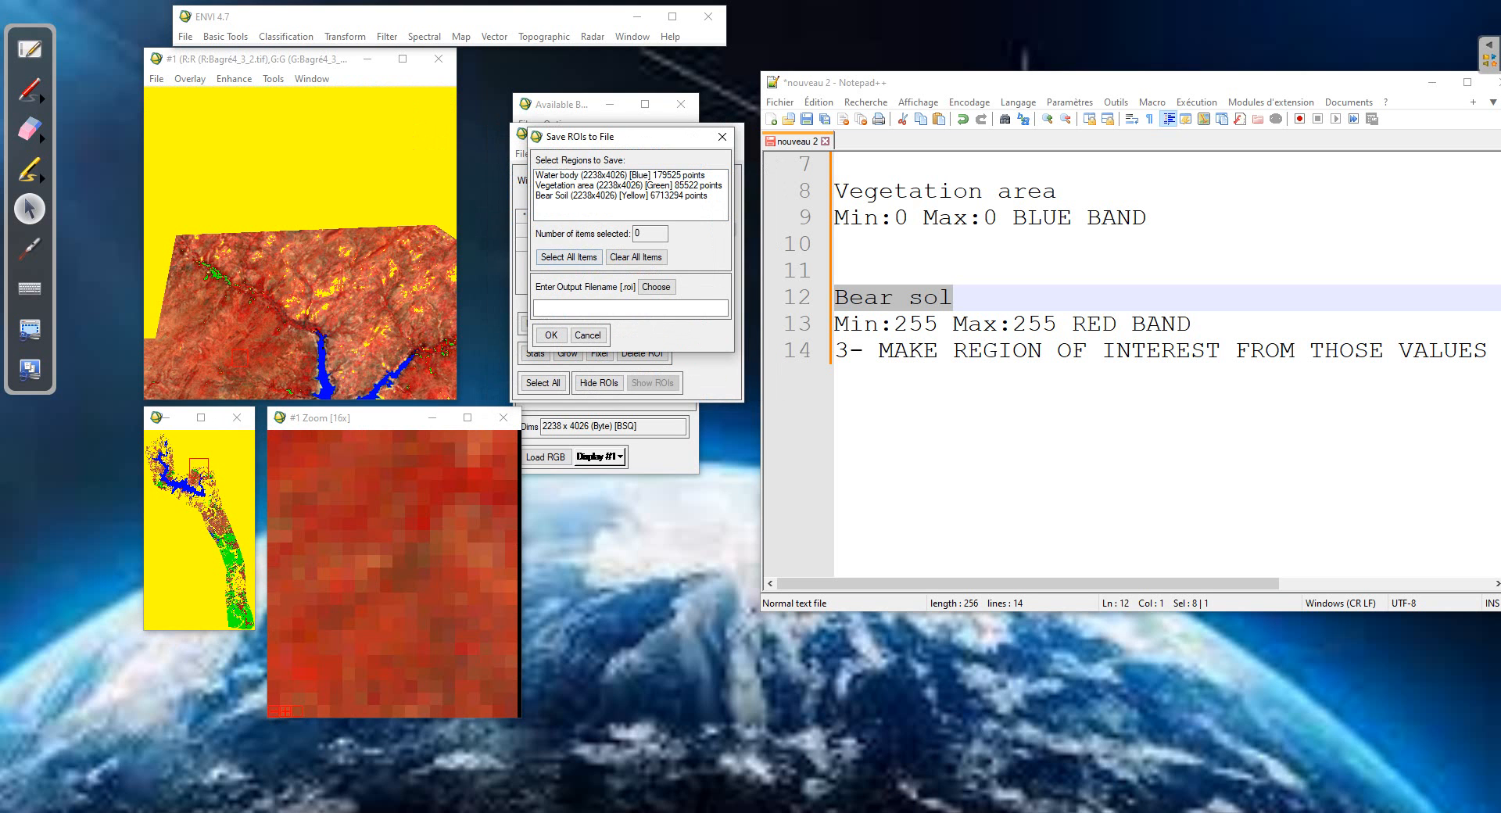
left_click(568, 257)
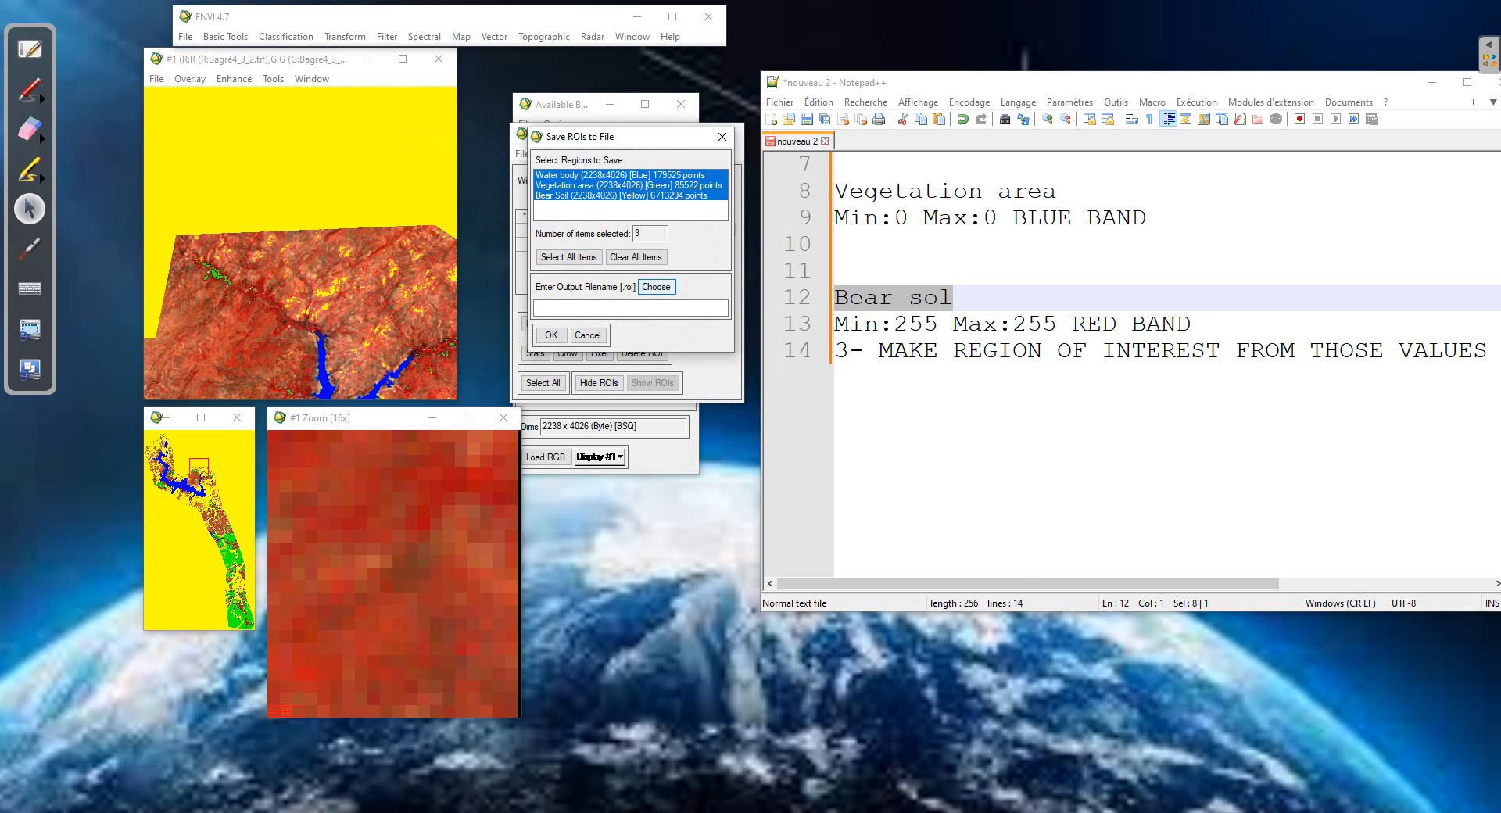
Save the selected regions as "ROI" in Documents > formation_youtube > Classification_segmentation > Landsat8, and move the ROI Tool off the Available Bands list
left_click(656, 287)
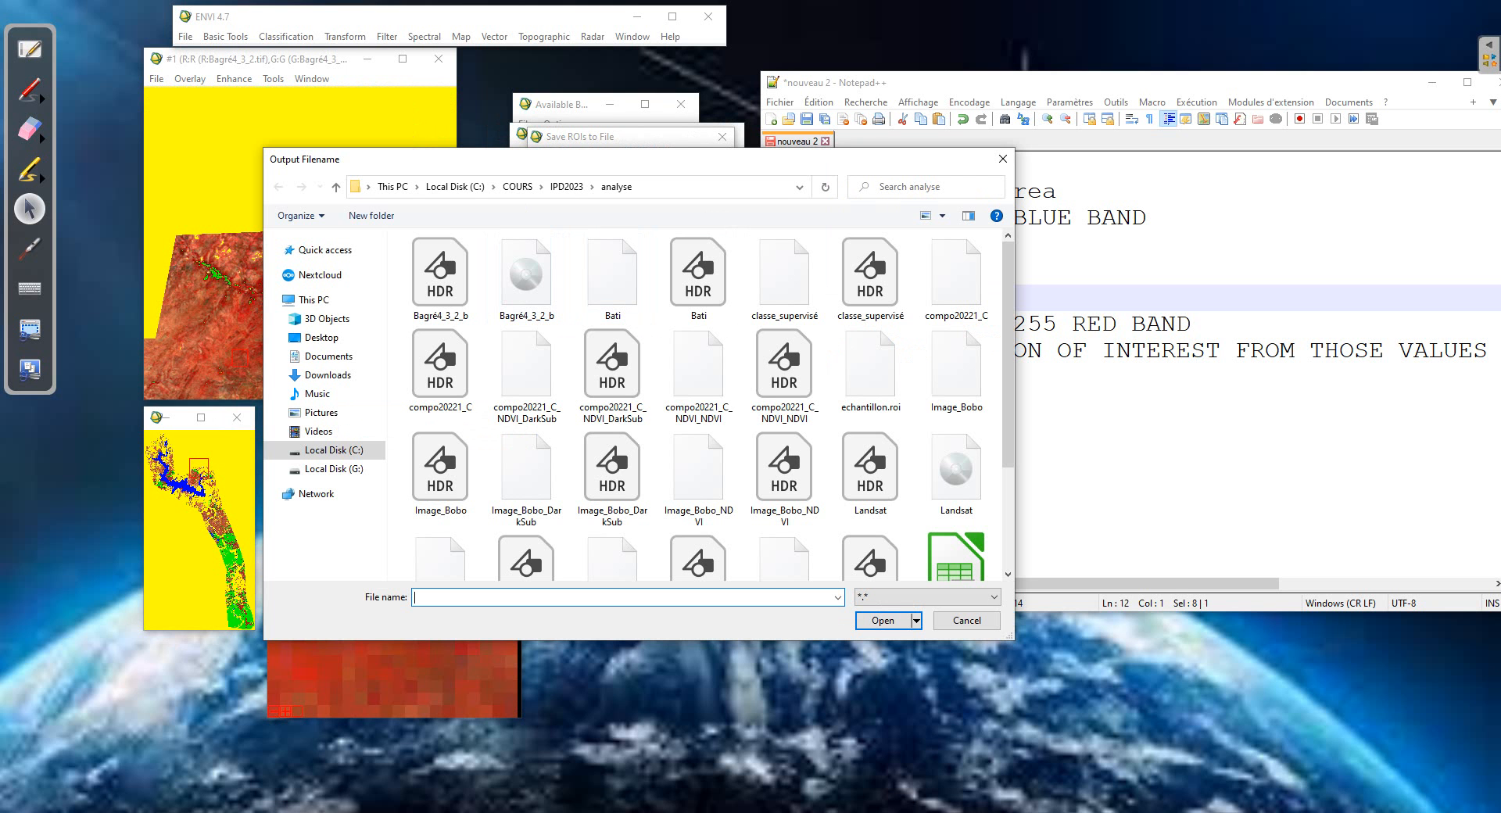
left_click(328, 356)
scroll(594, 391, "down", 12)
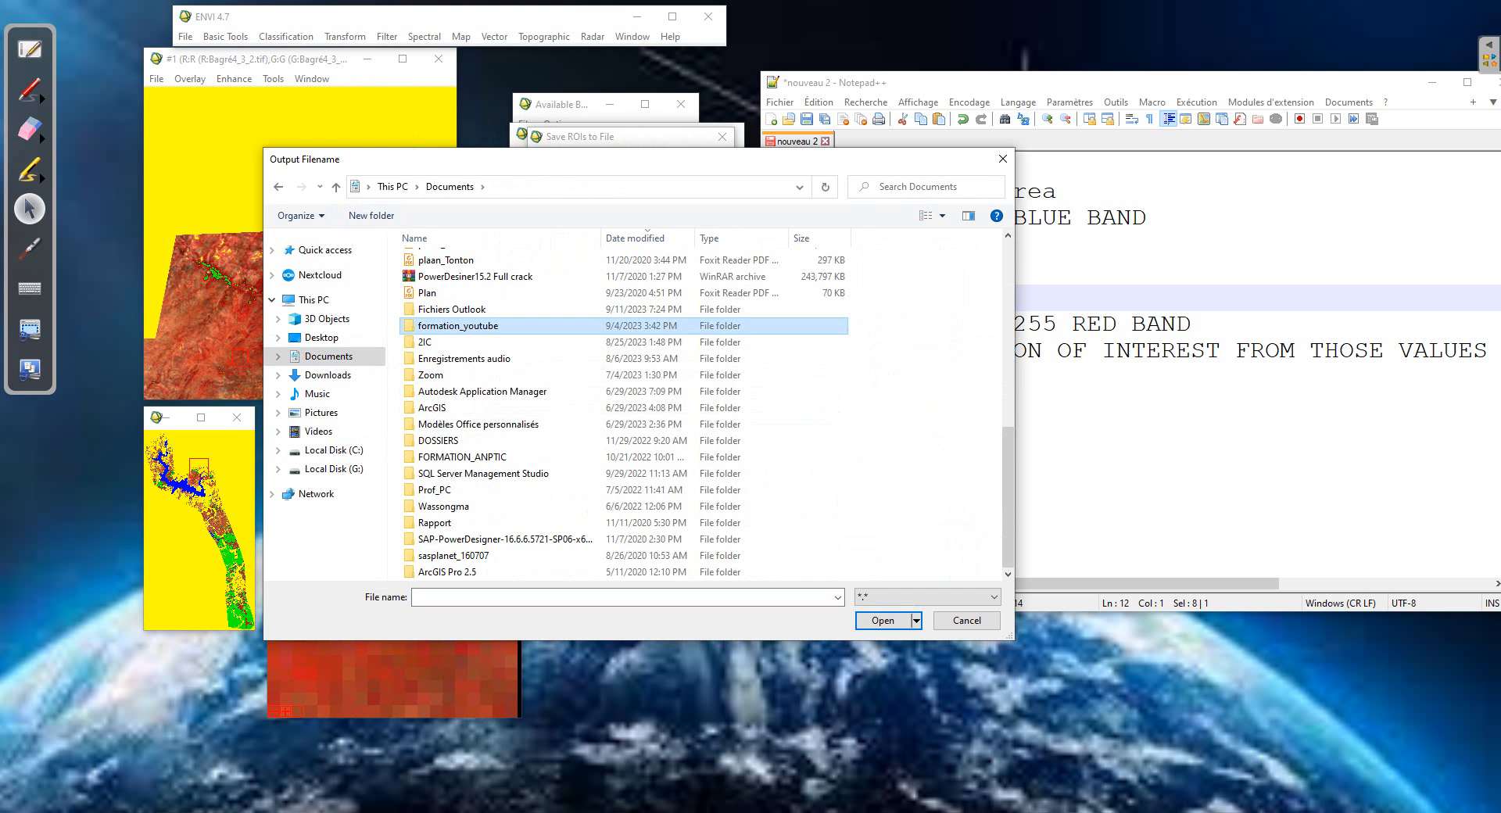
double_click(458, 325)
double_click(475, 277)
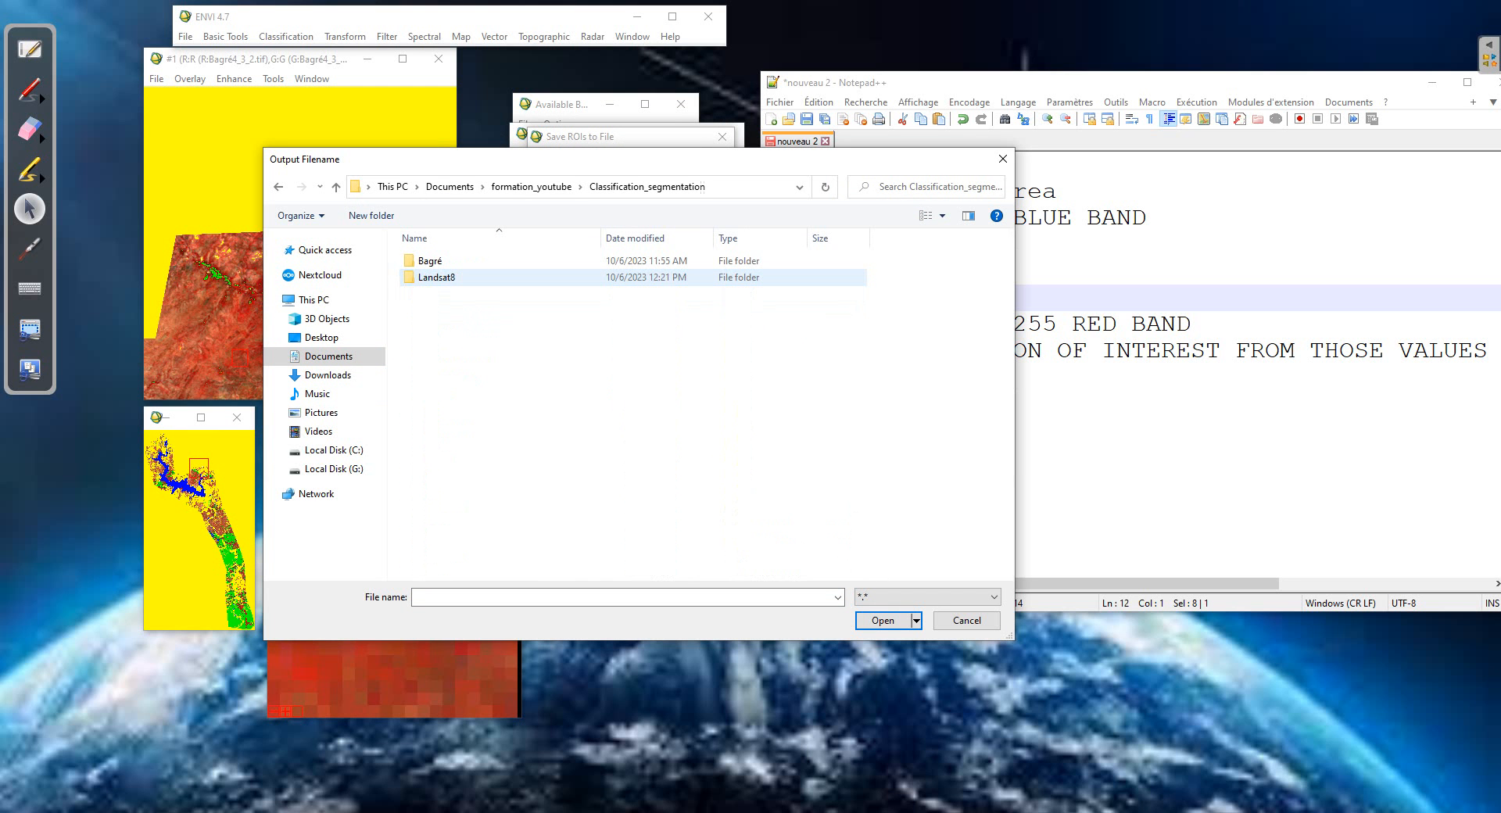
left_click(475, 277)
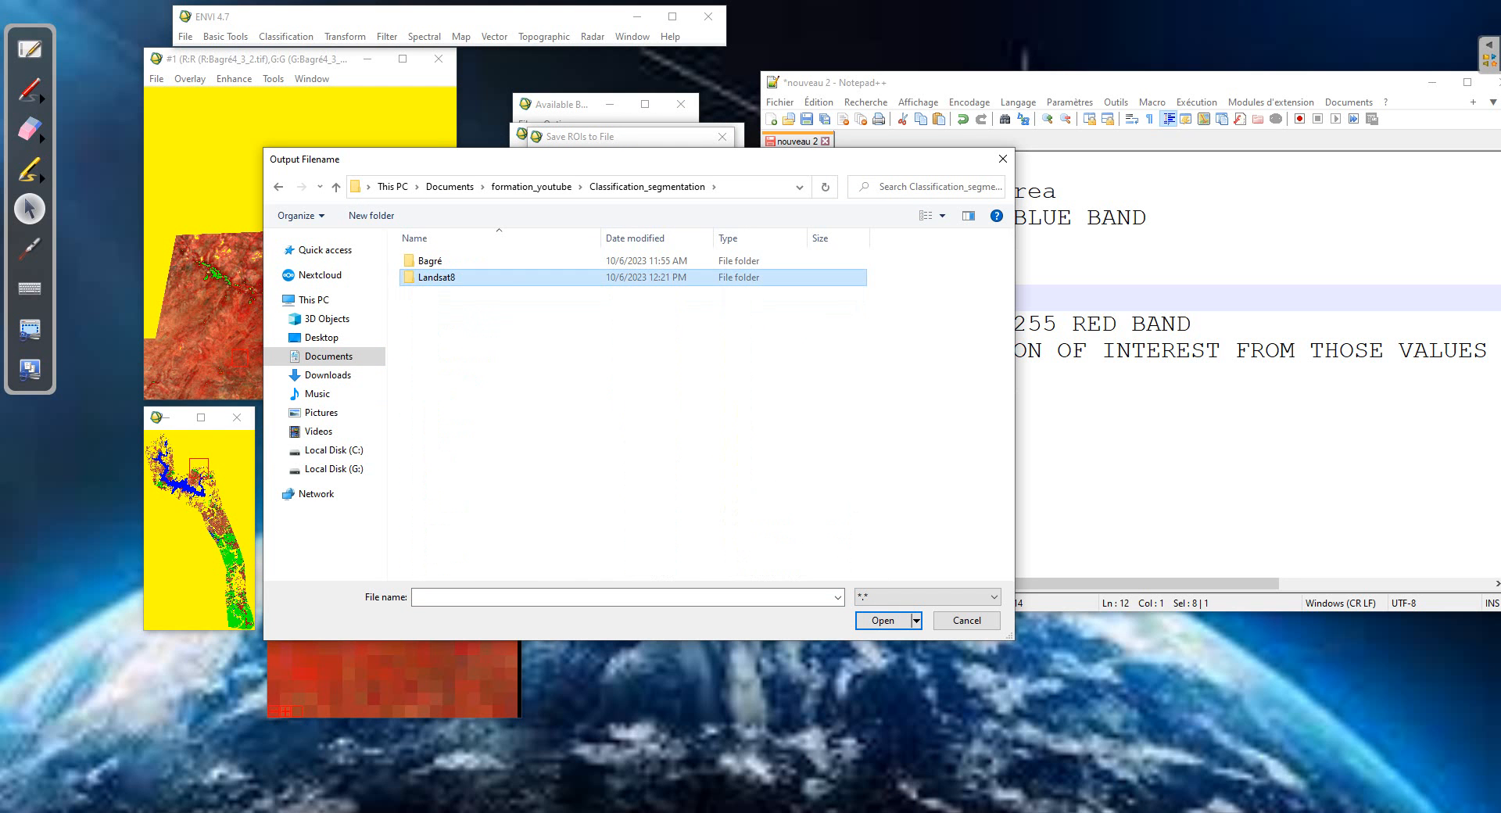
double_click(475, 276)
left_click(516, 597)
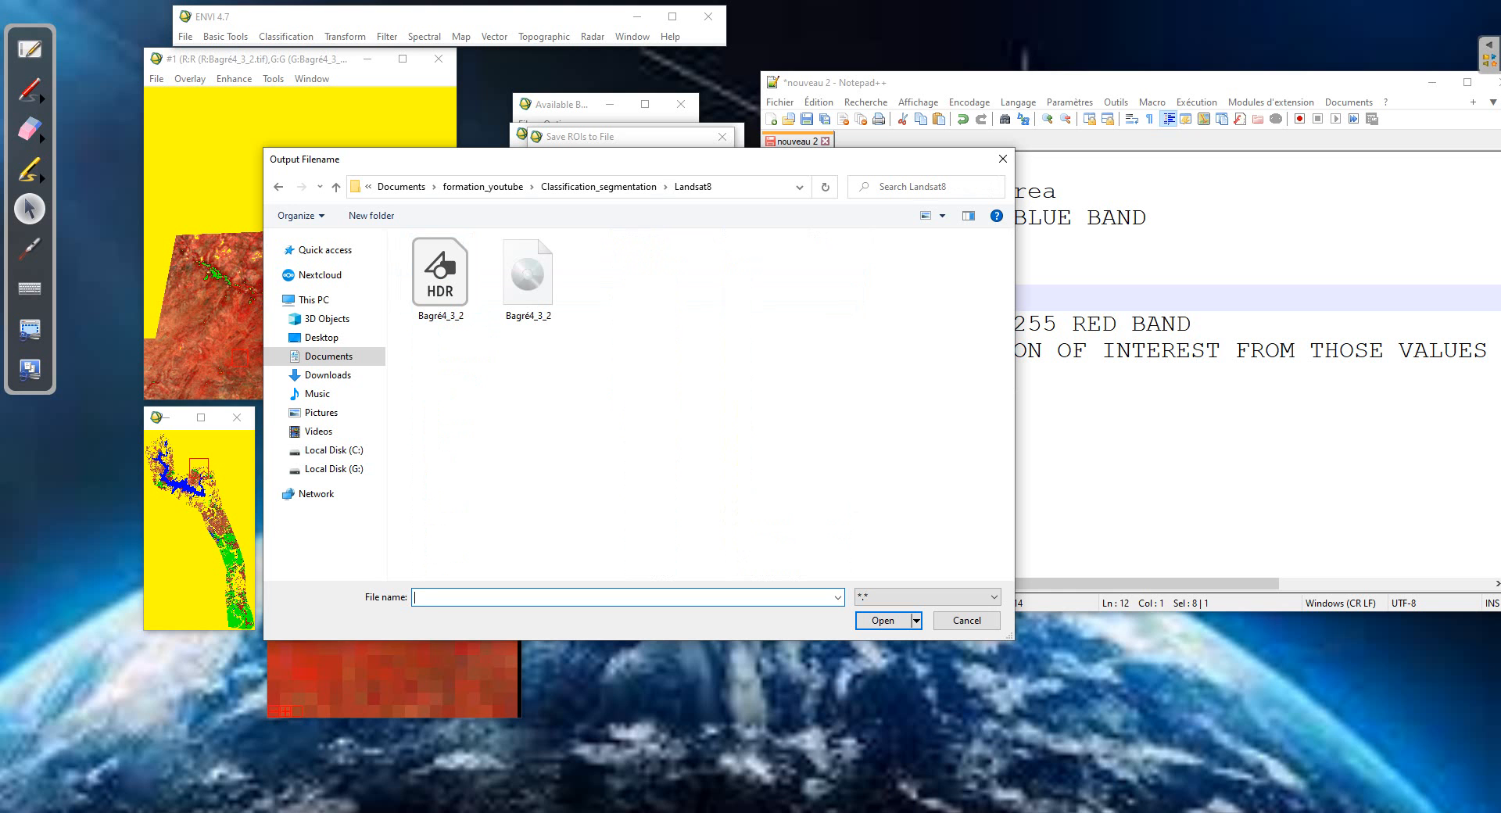
type("ROI")
key("Return")
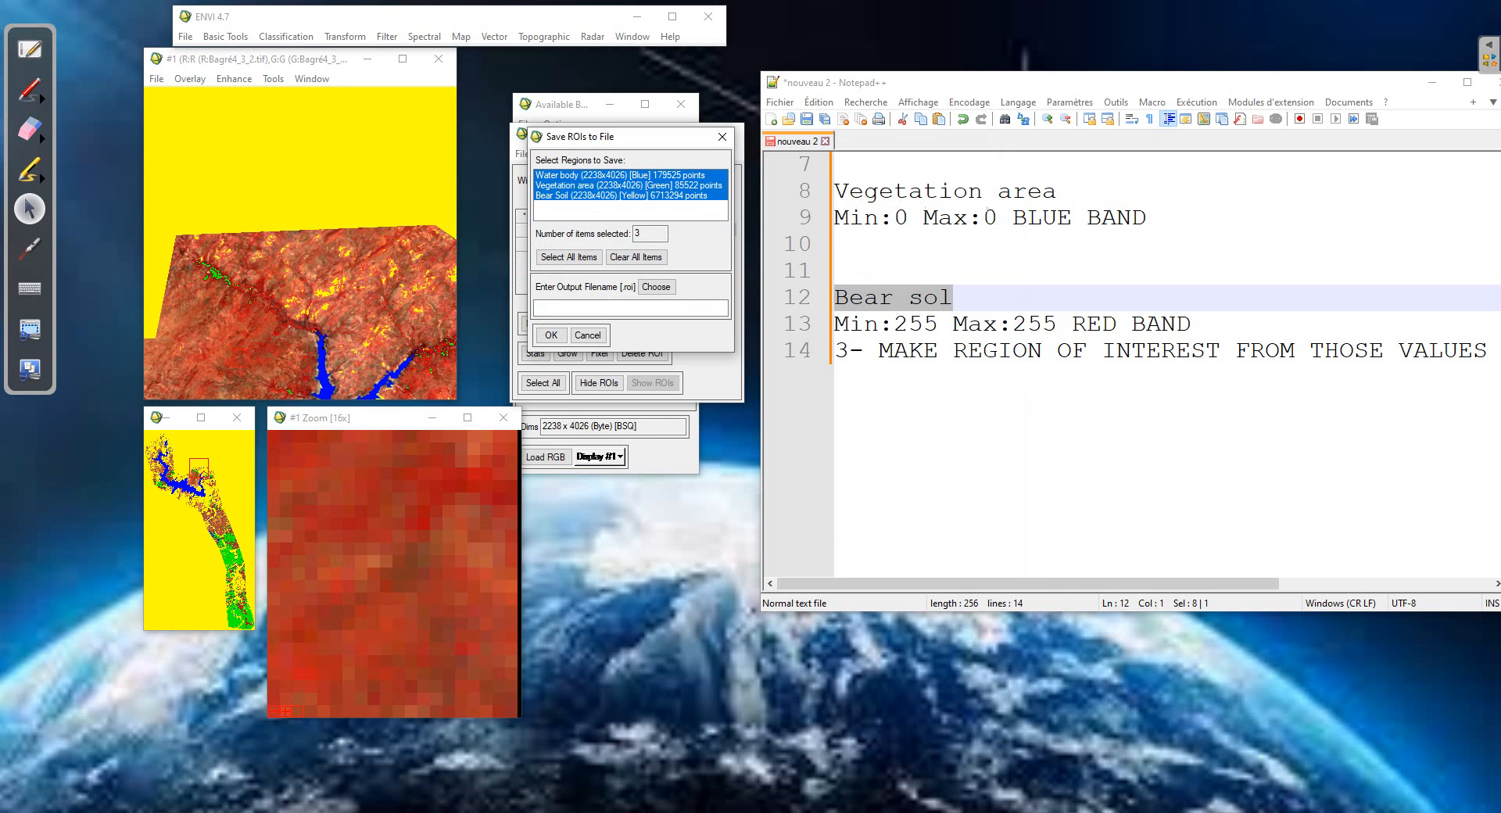
key("Return")
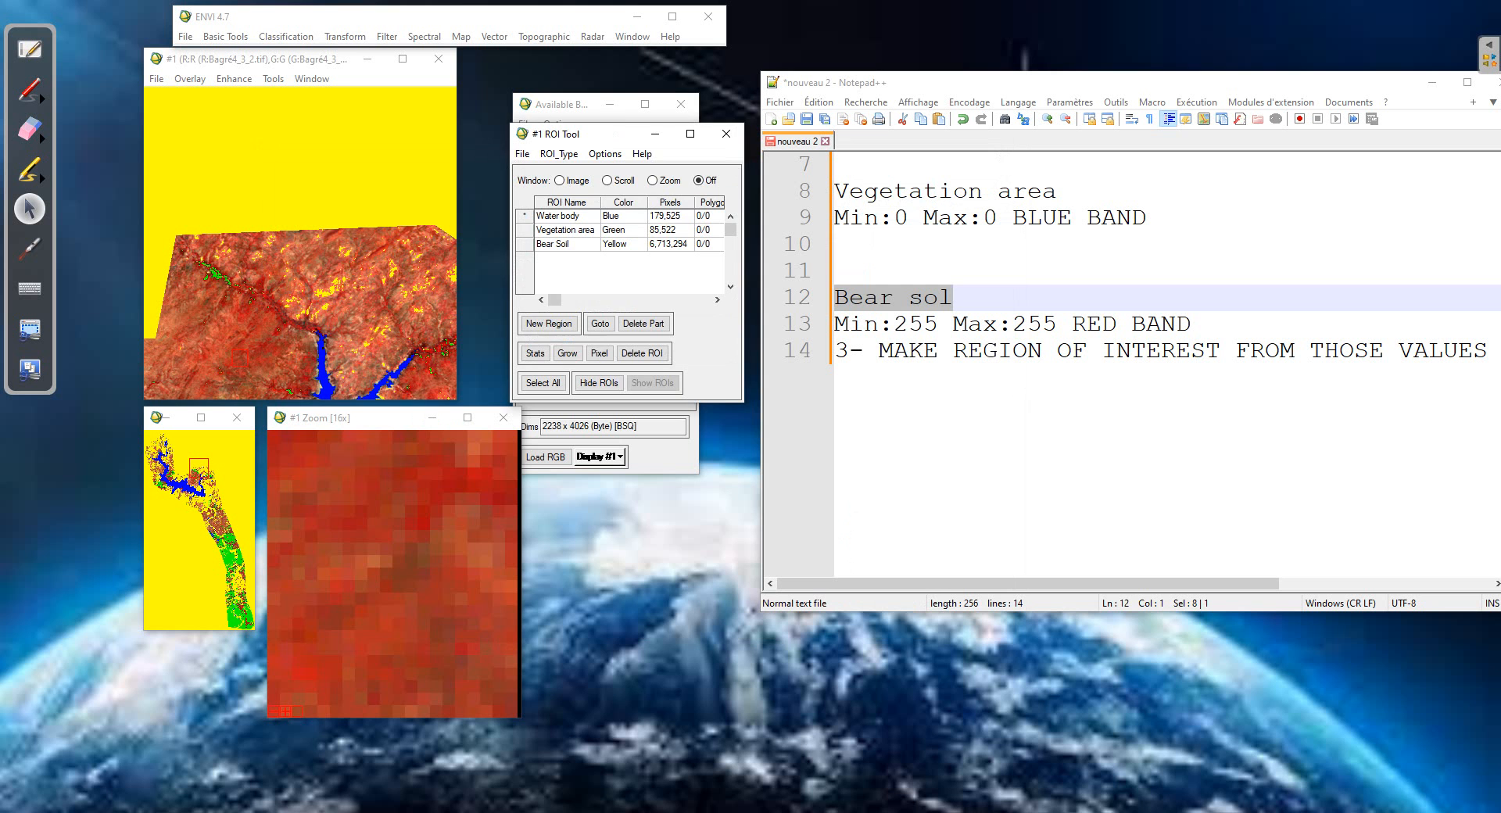
left_click_drag(608, 133, 454, 170)
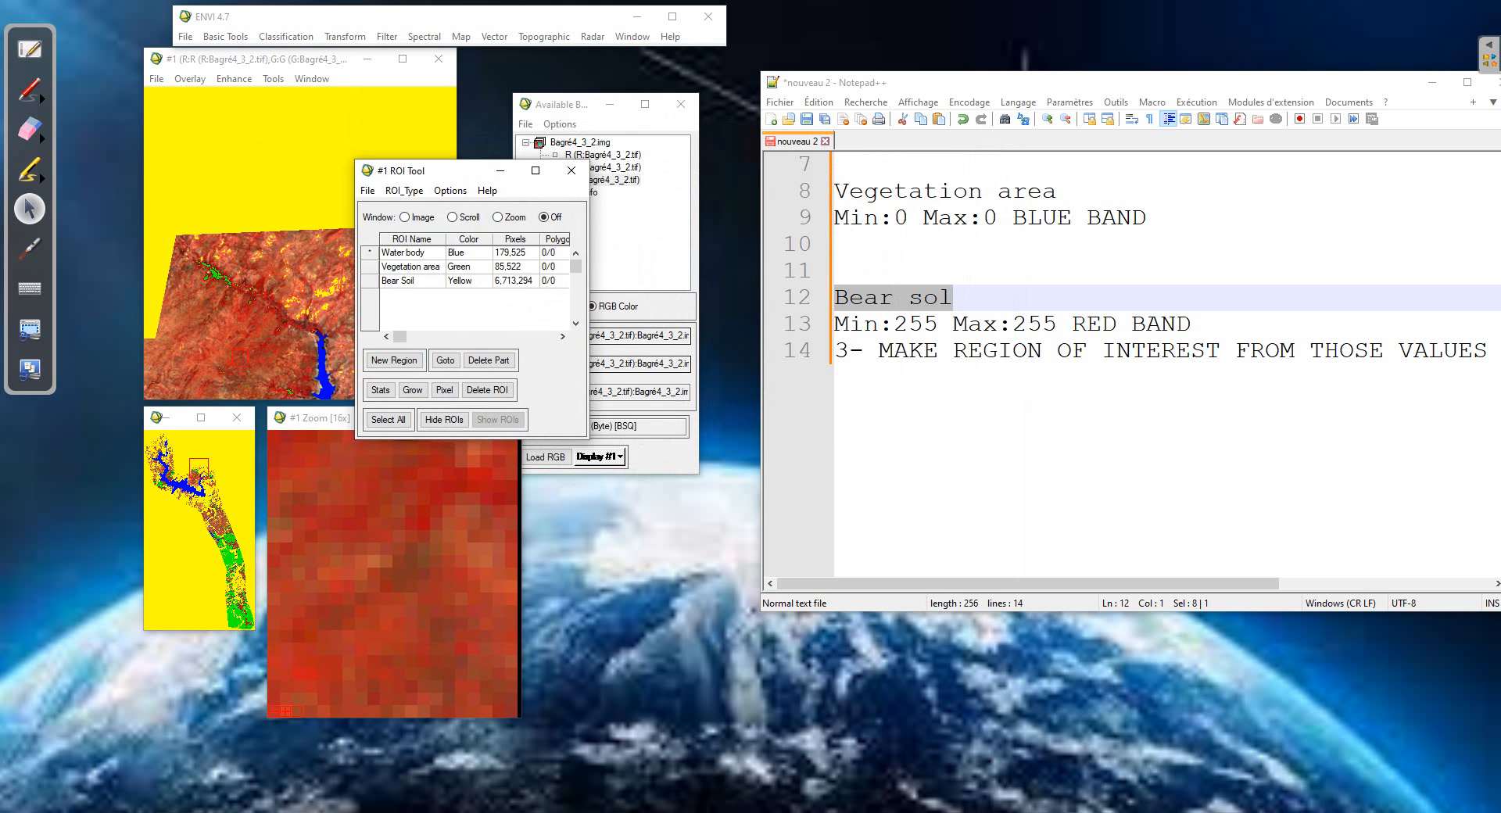
Add the line "4- MAKE INTERPOLATION WITH MINIMUM DISTANCE METHODE" below step 3 in the Notepad++ notes
mouse_move(1024, 583)
left_mouse_down()
mouse_move(1239, 583)
mouse_move(1032, 583)
left_mouse_up()
left_click(1479, 351)
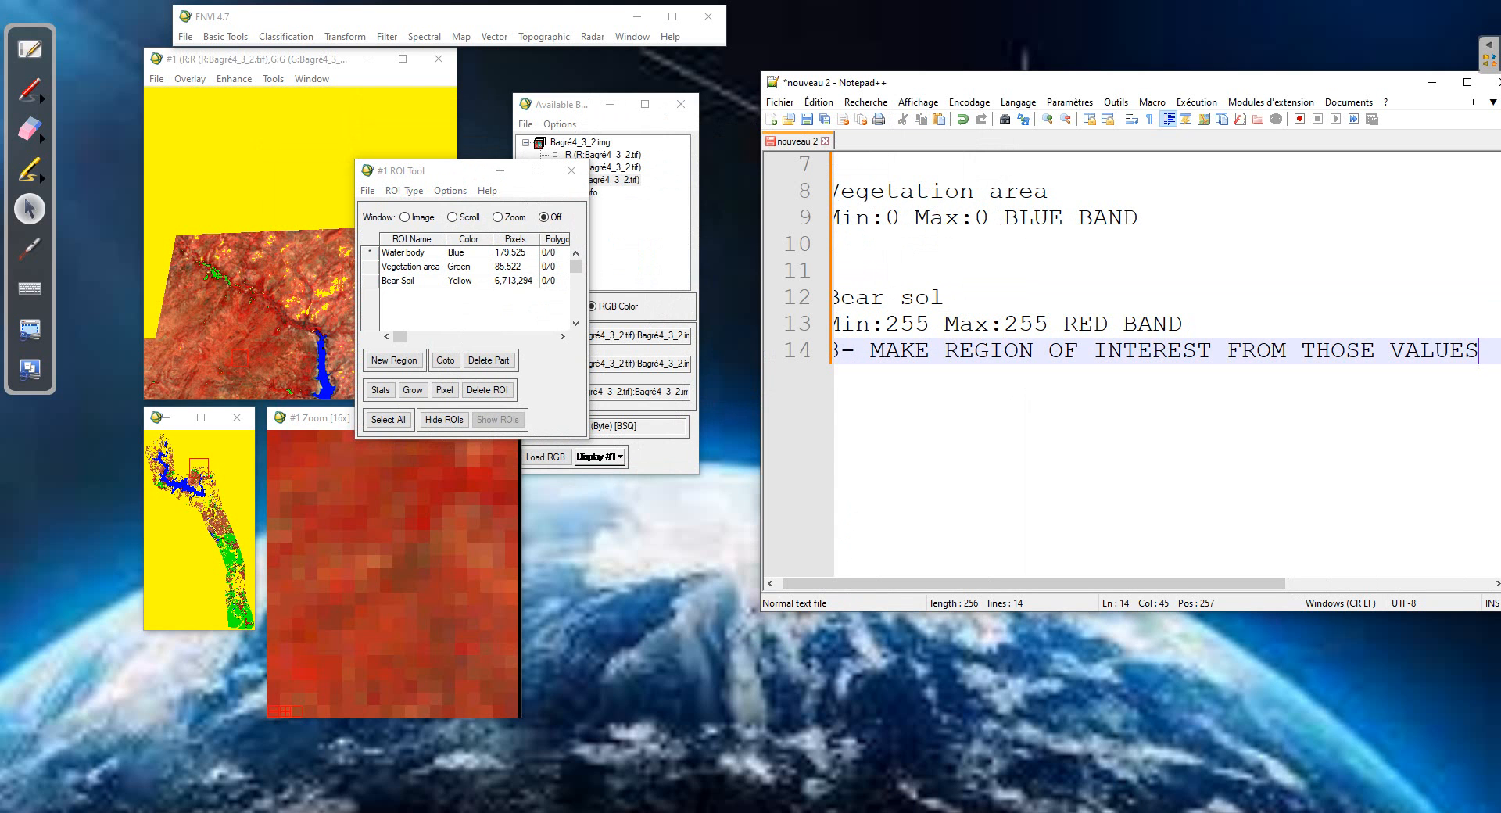
key("Return")
key("Return")
type("4")
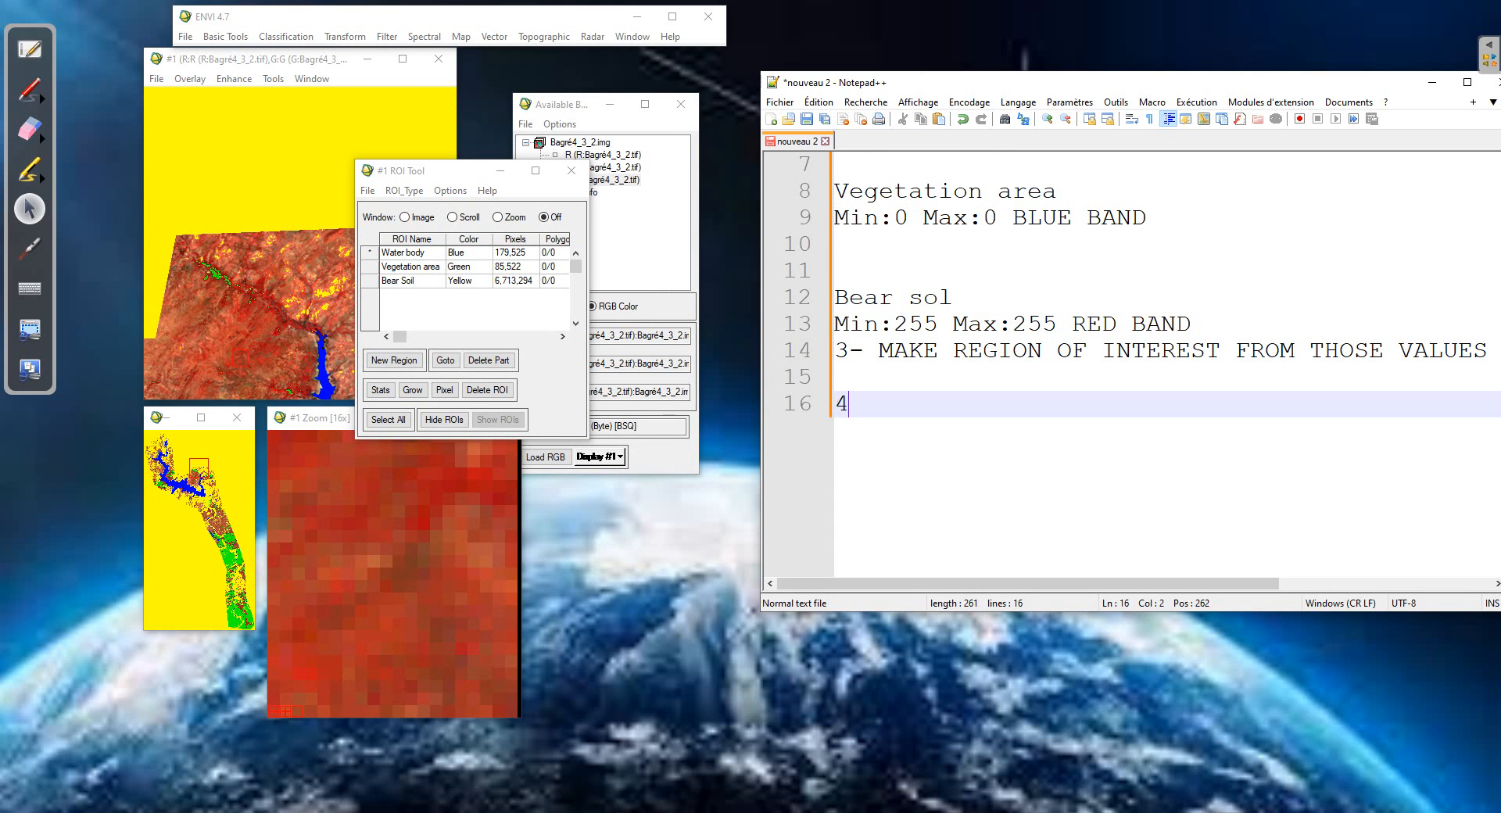
type("- M")
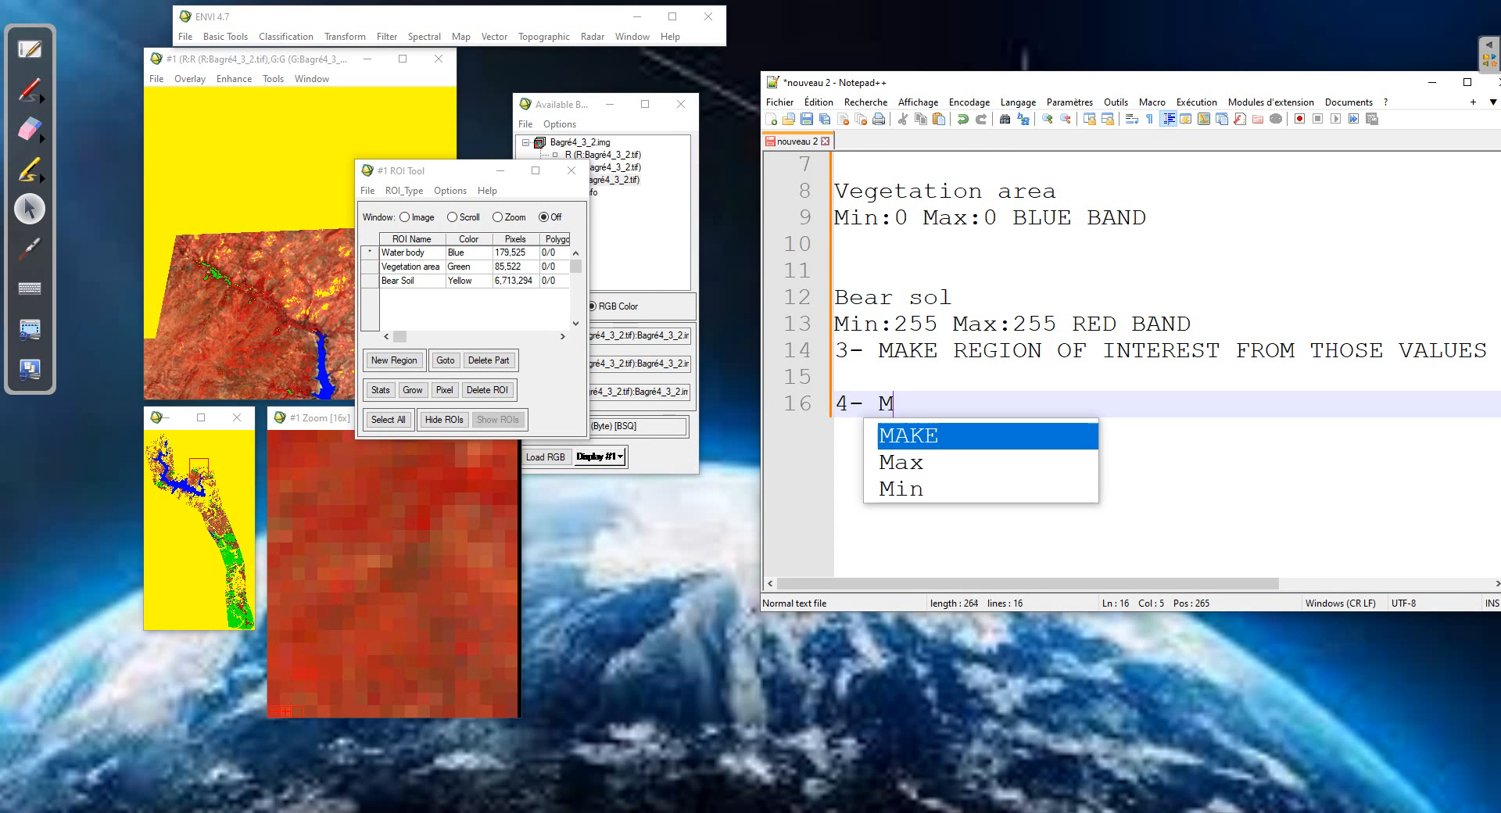
type("AKE INTER")
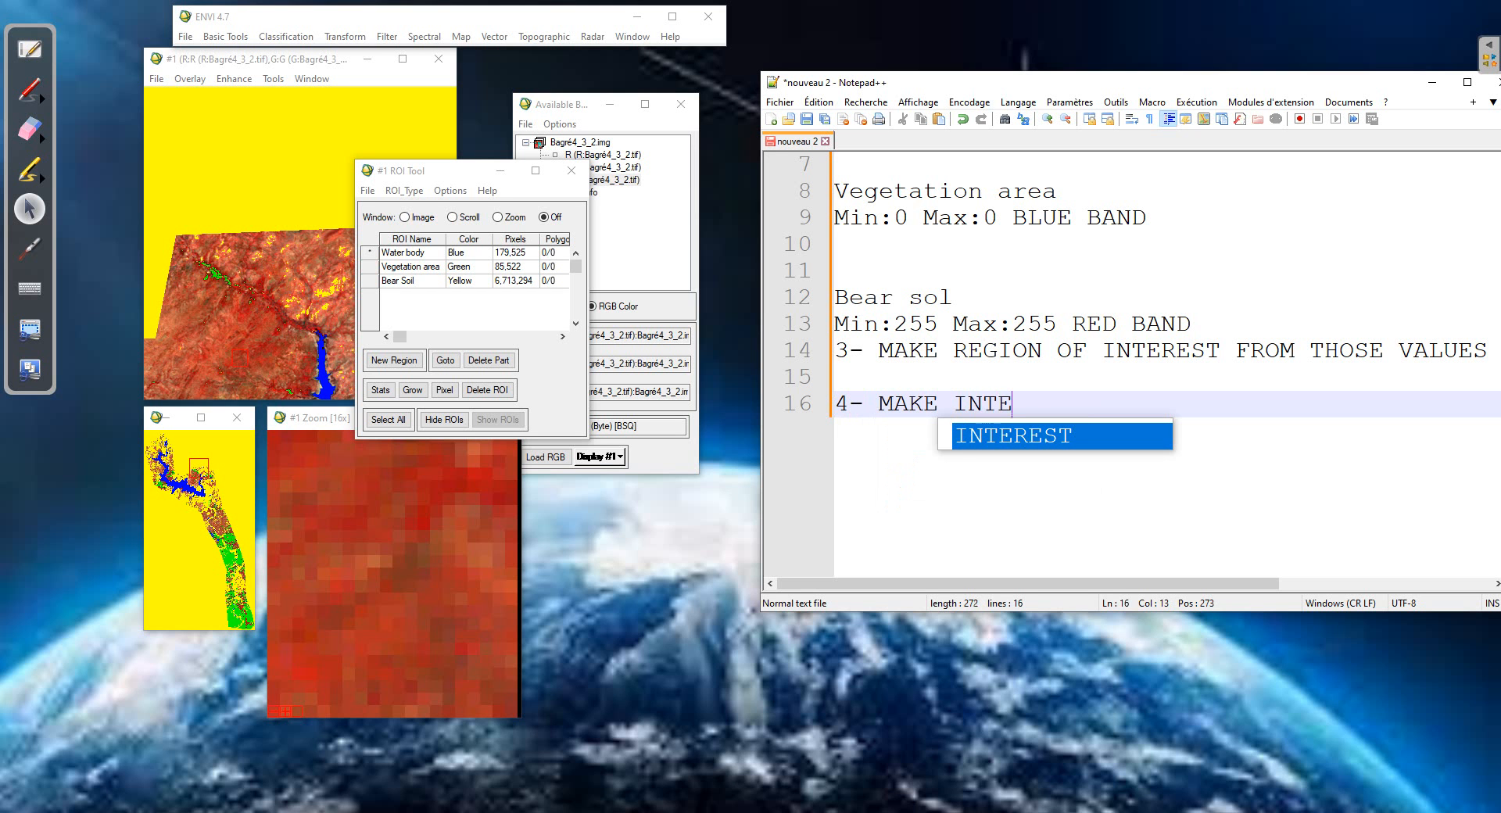
type("OLA")
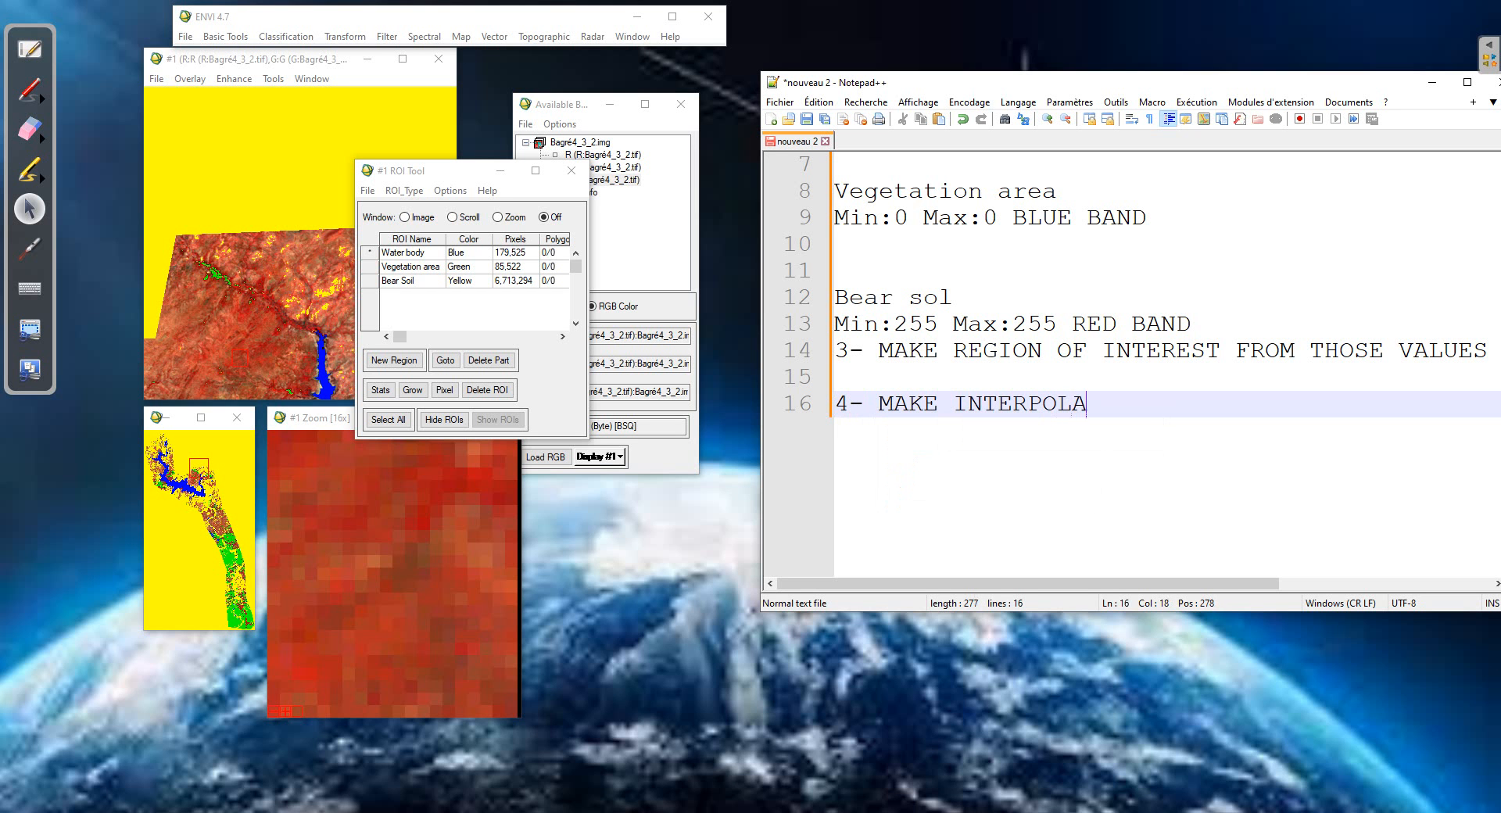
type("TION WITH ")
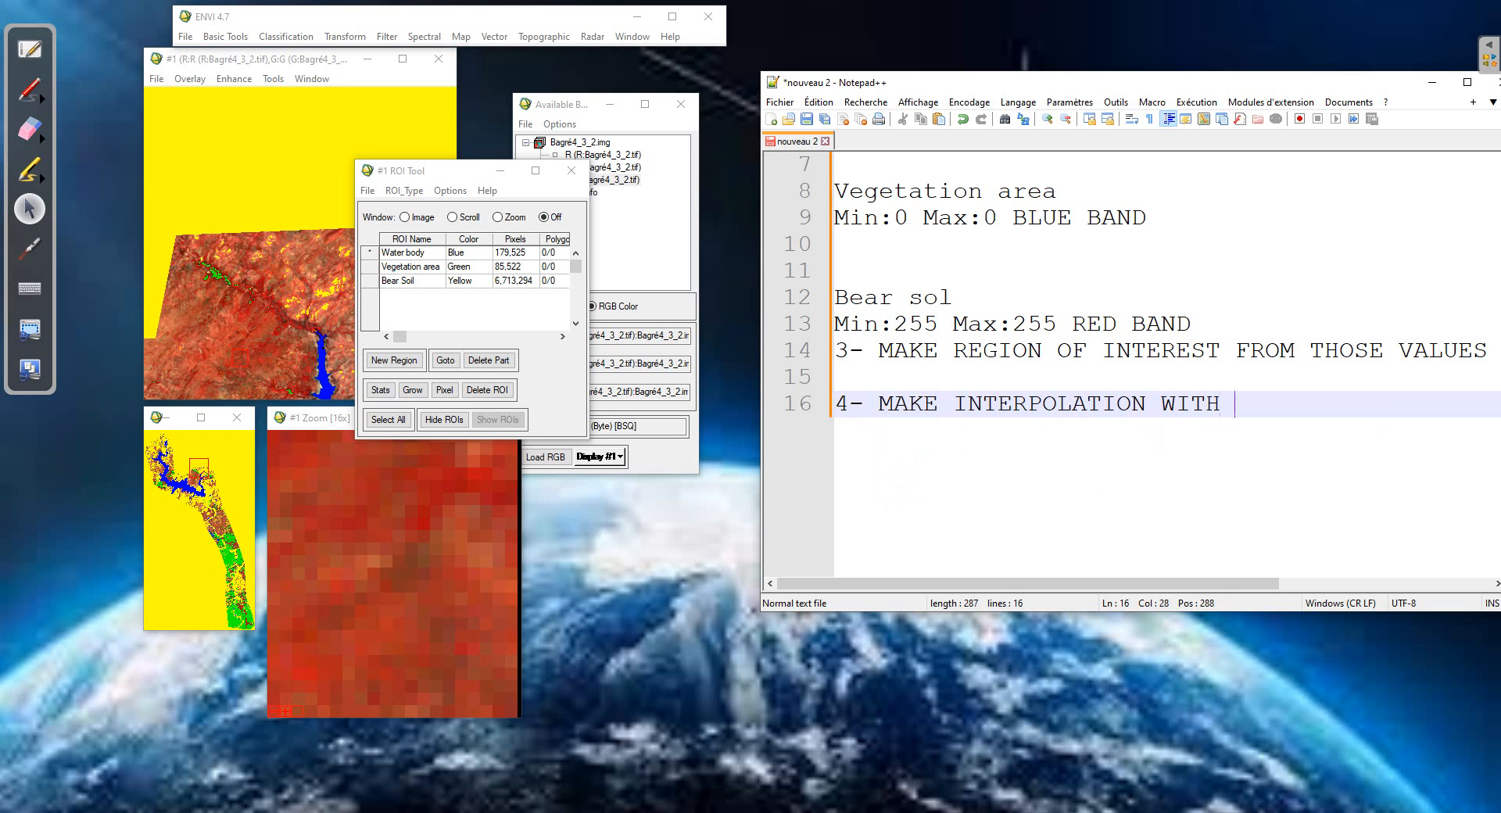
type("MINIMUM DISTA")
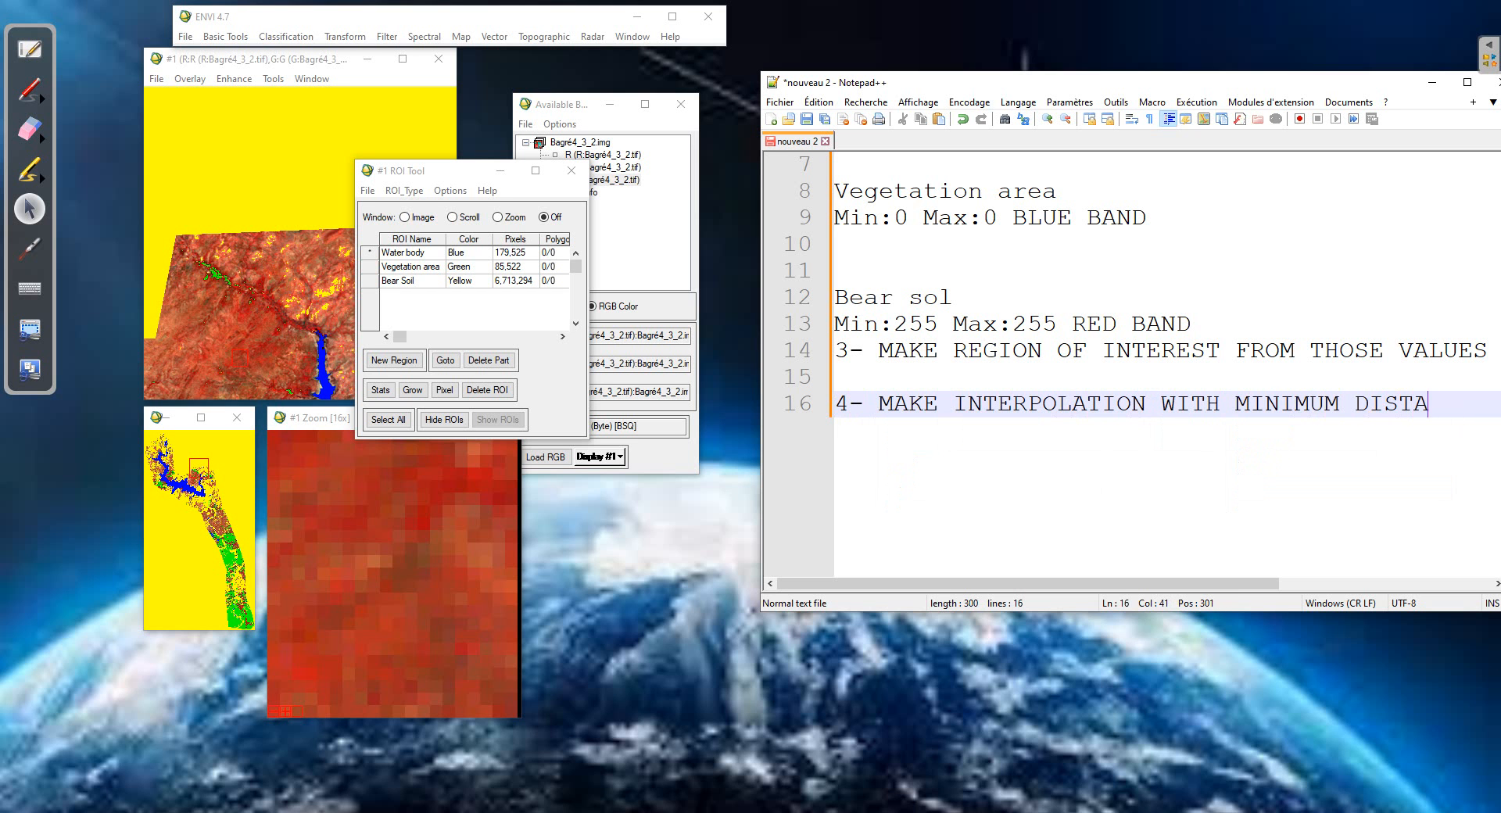
type("NCE MET")
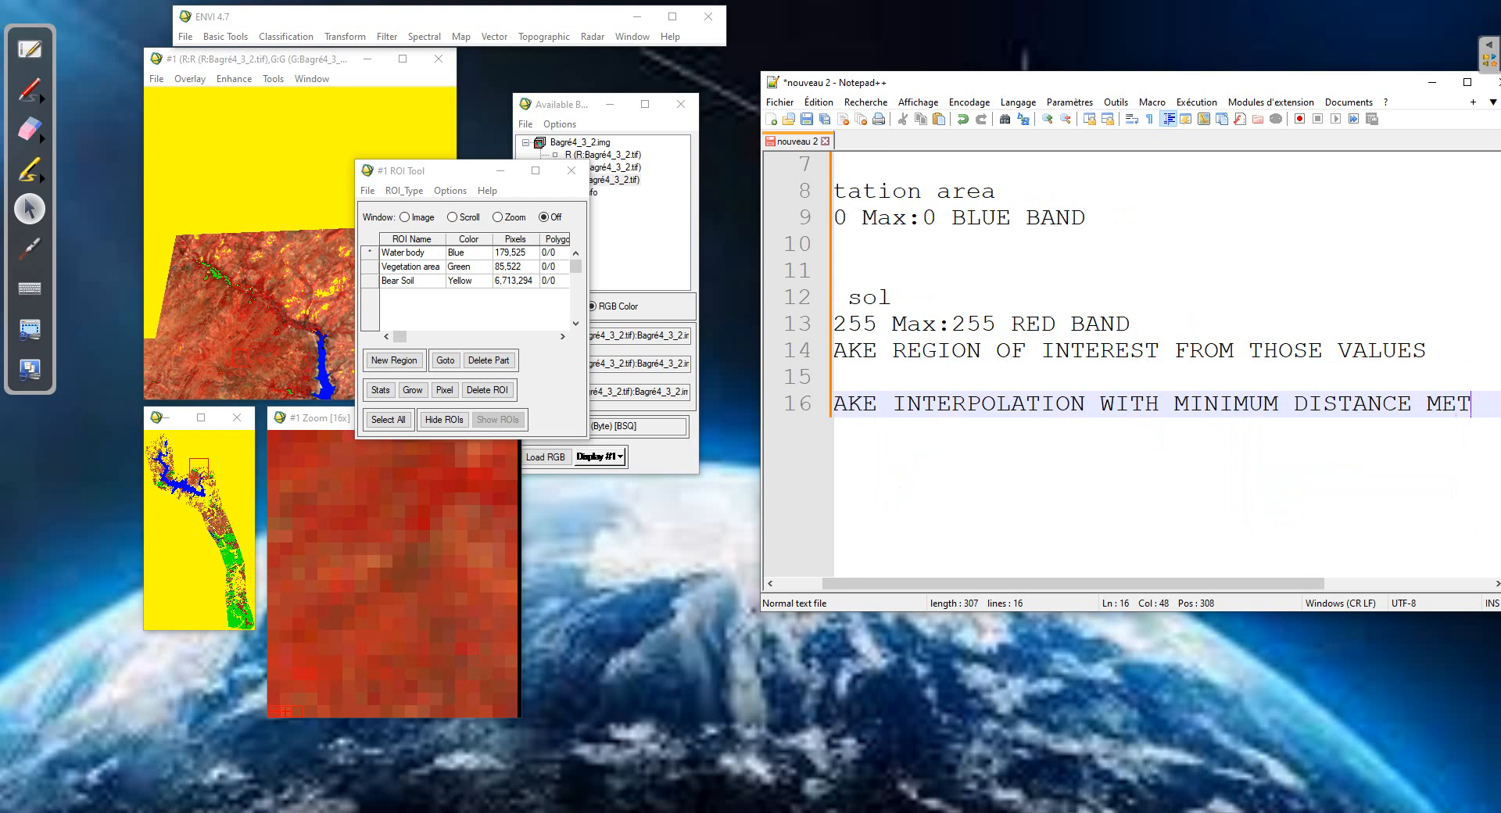
type("HODE")
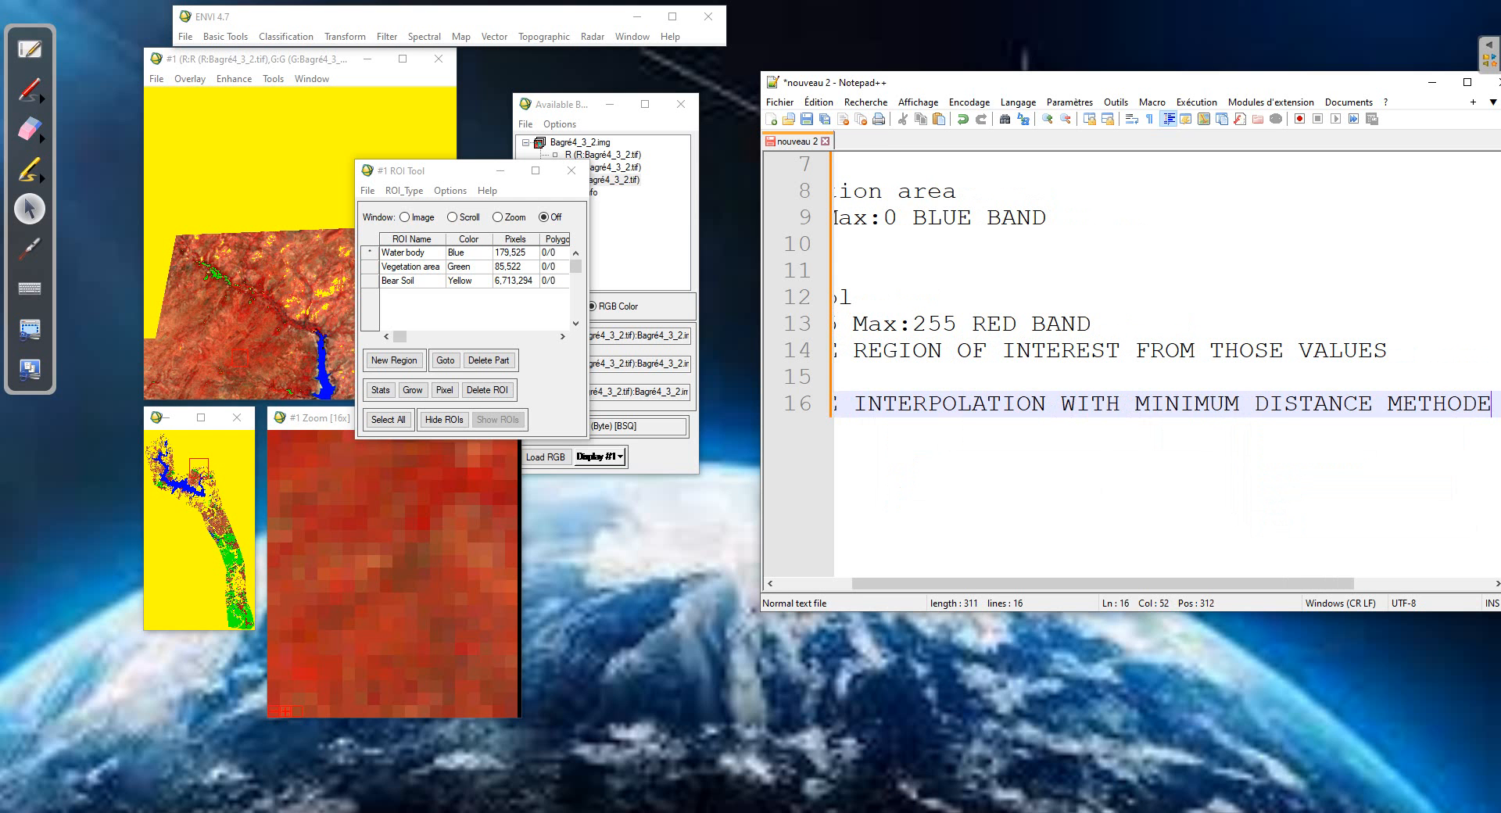
Close the ROI Tool and minimize the notes window
left_click_drag(422, 171, 889, 210)
left_click(1038, 209)
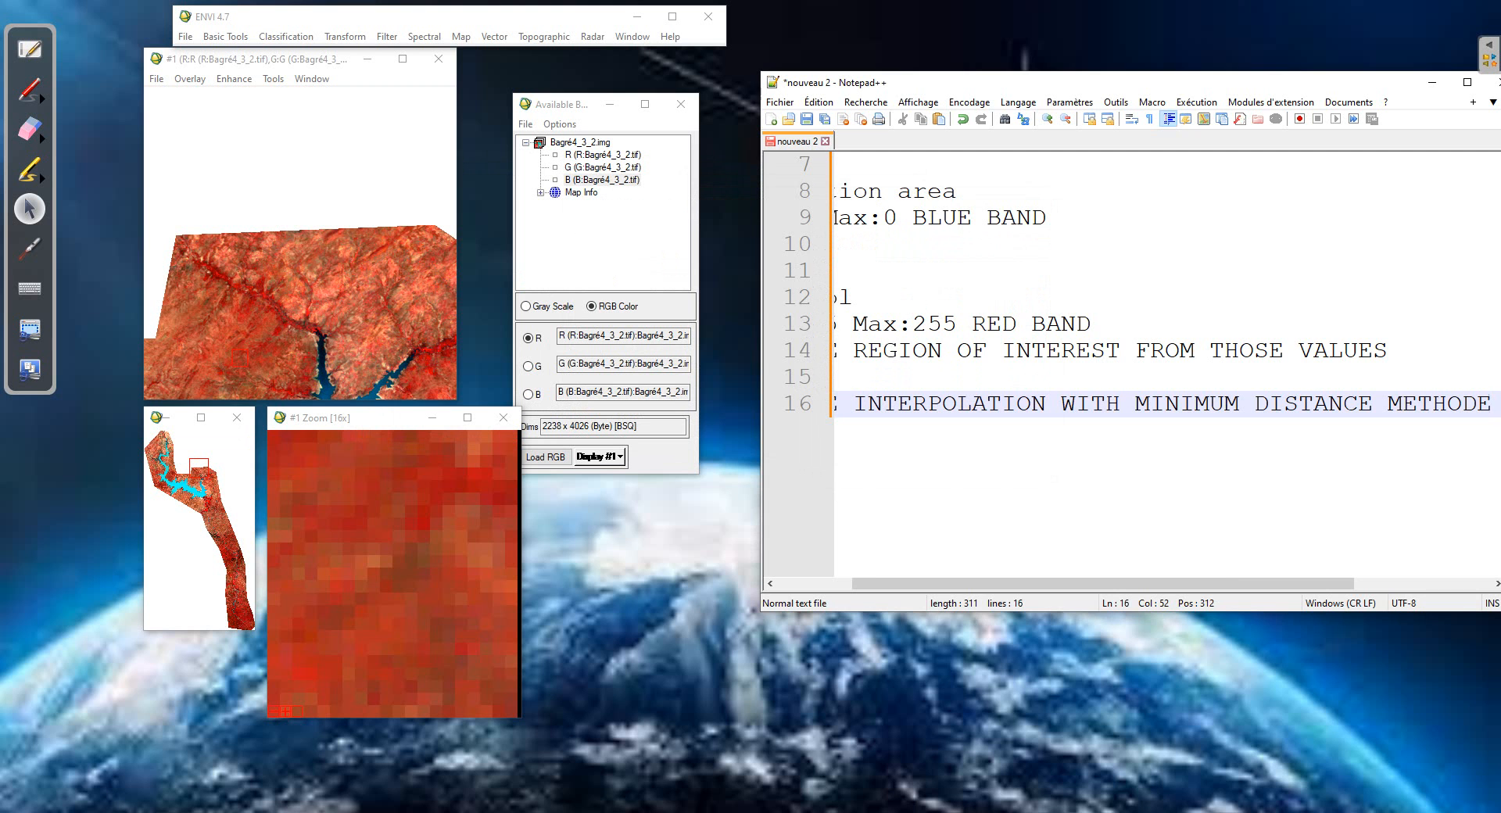
left_click(1432, 82)
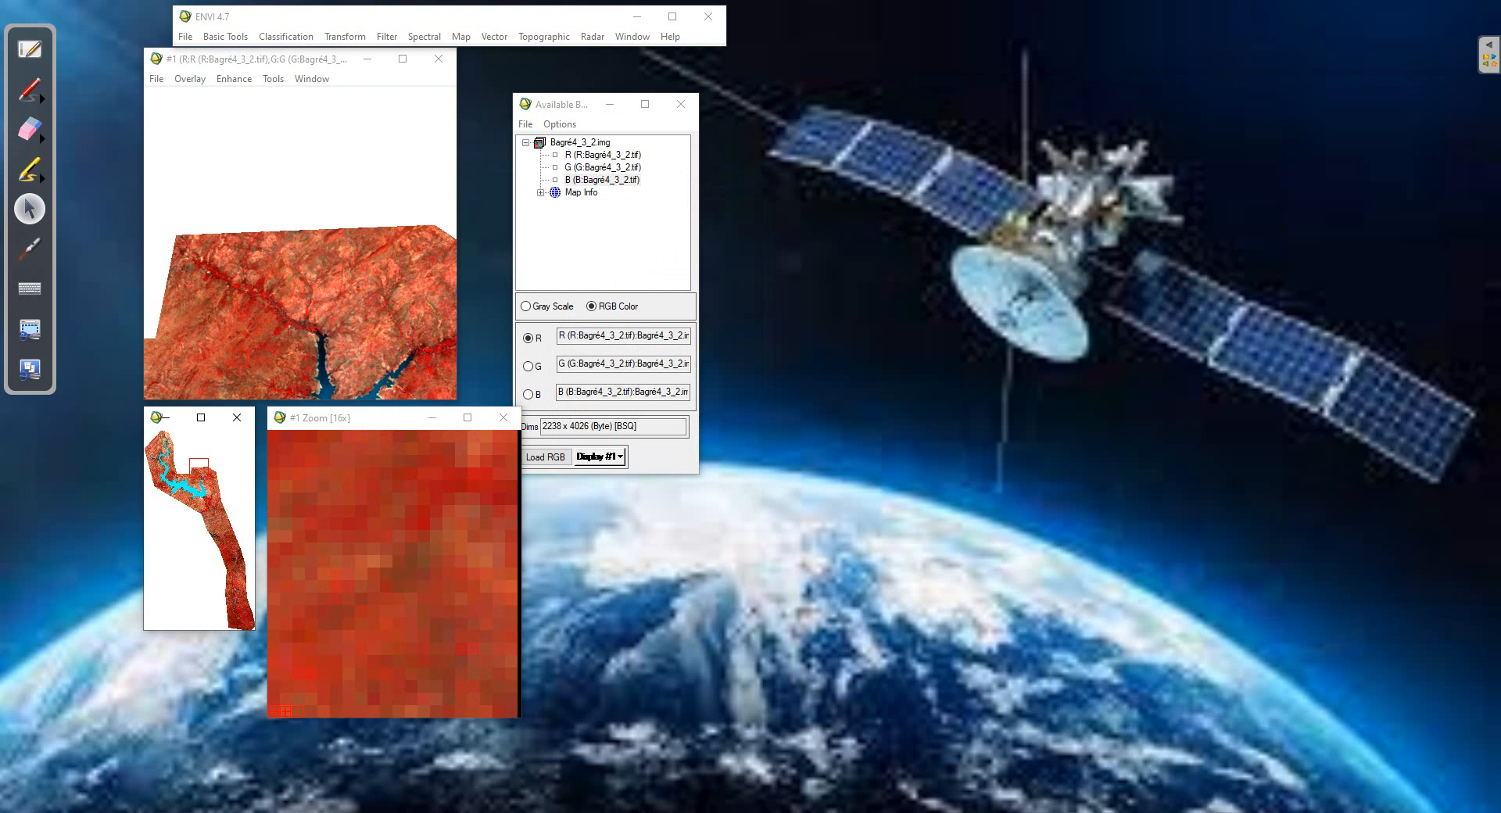
Start a supervised Minimum Distance classification with Bagré4_3_2.img as the input file
left_click(286, 37)
mouse_move(303, 55)
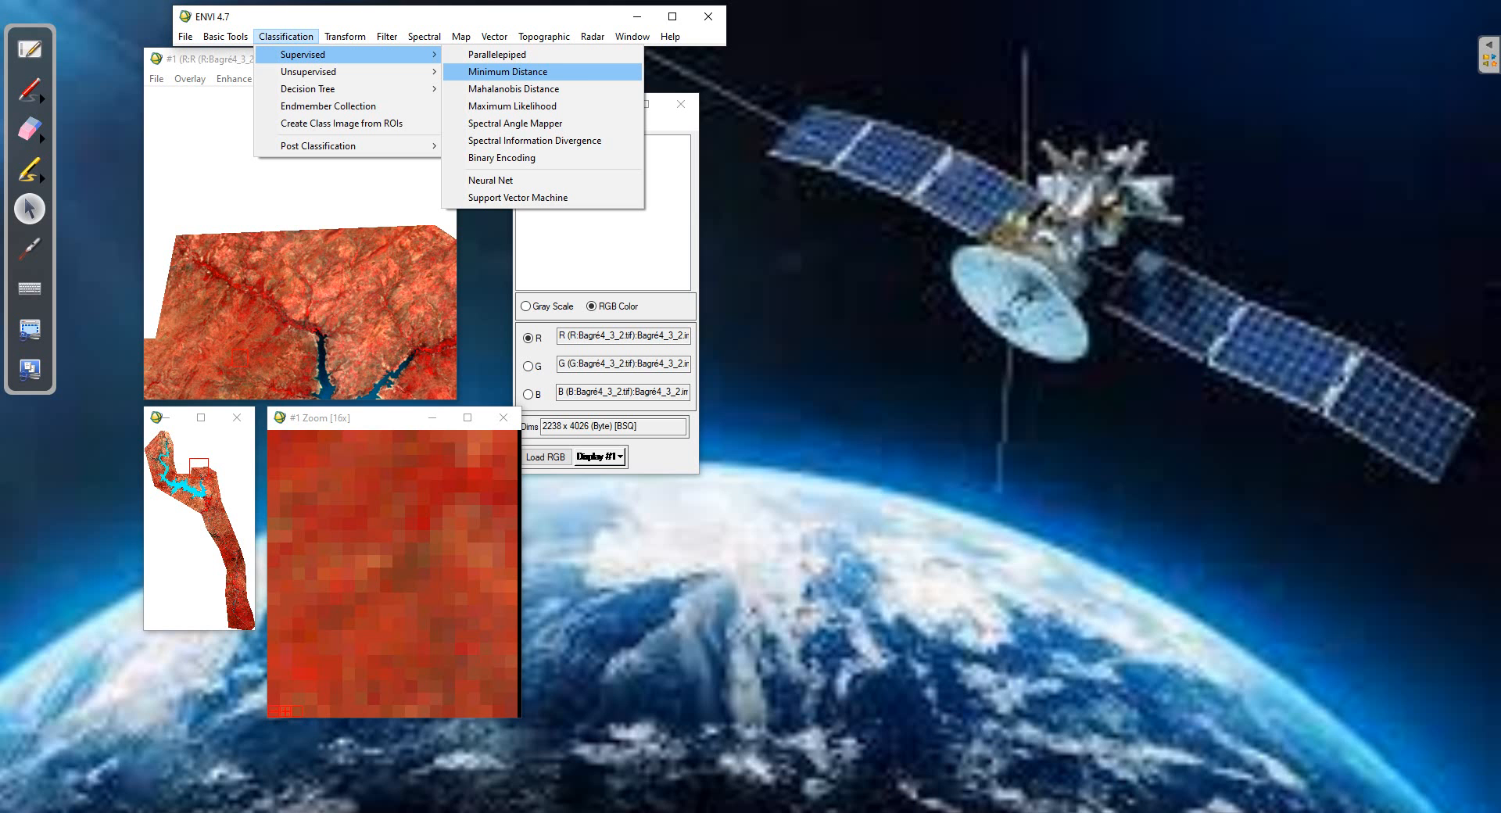
left_click(507, 71)
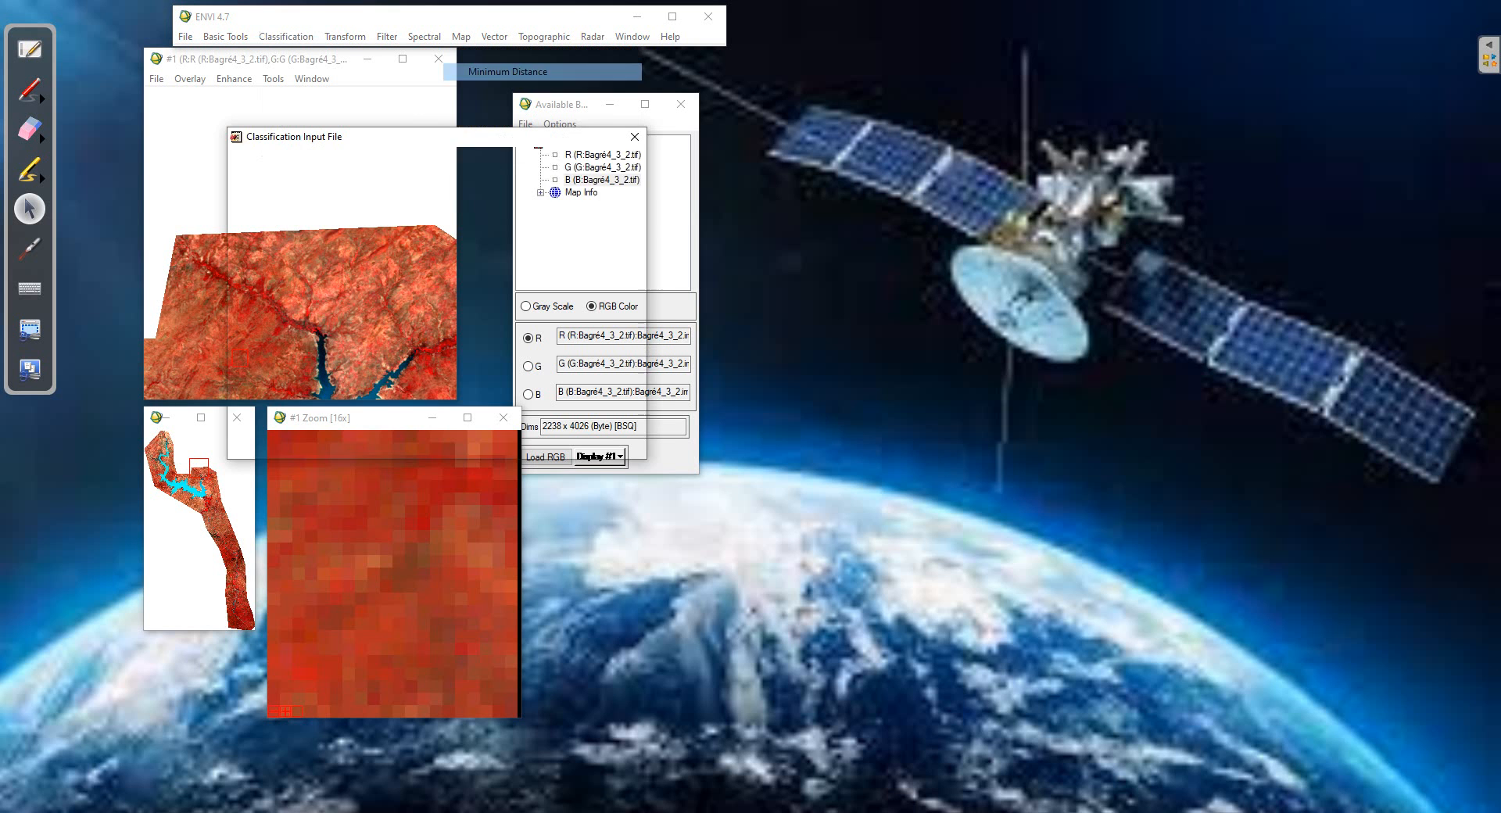
left_click_drag(462, 137, 983, 212)
left_click(793, 250)
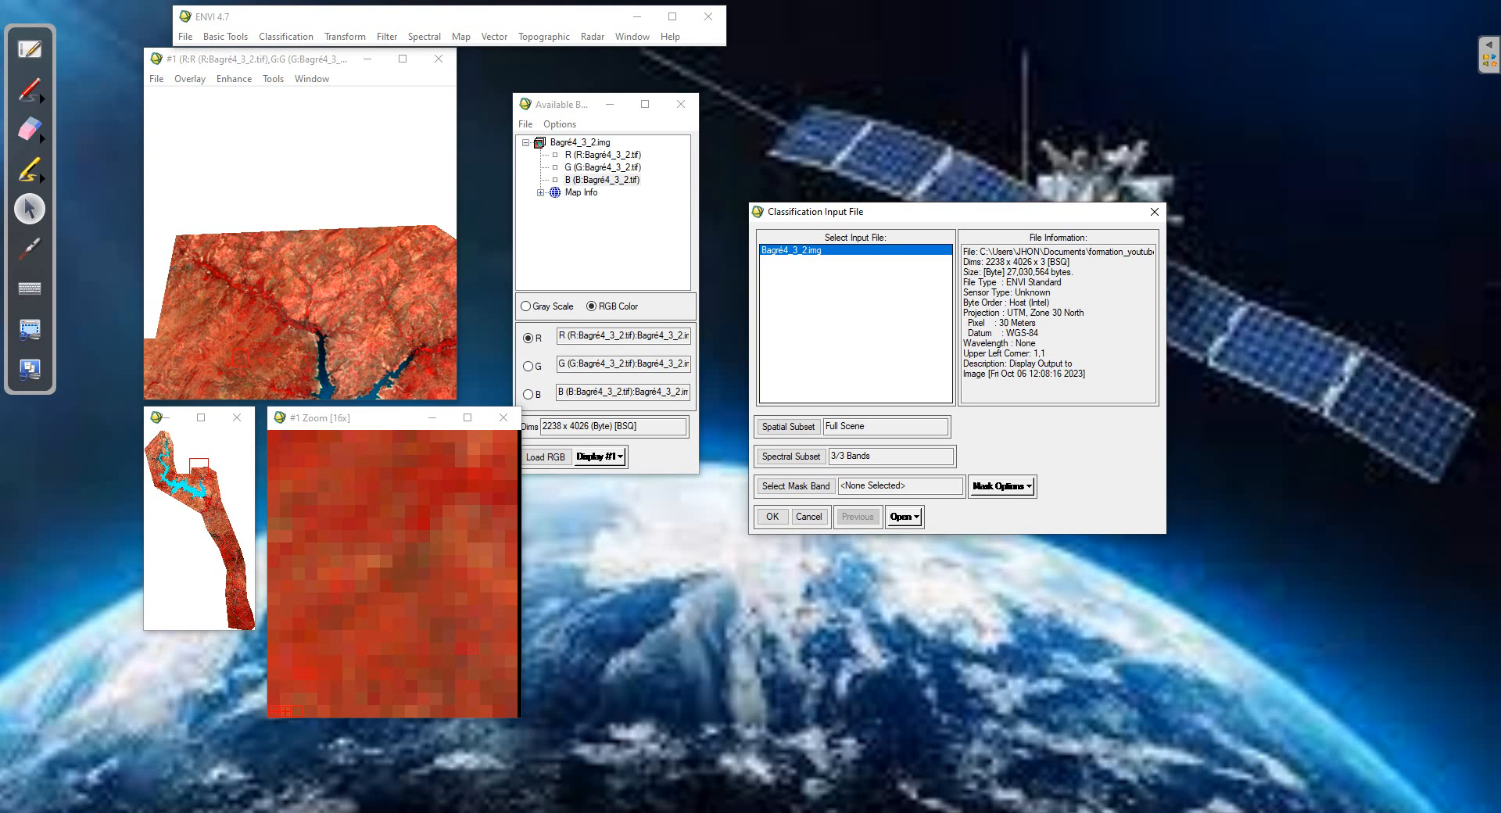
left_click(772, 516)
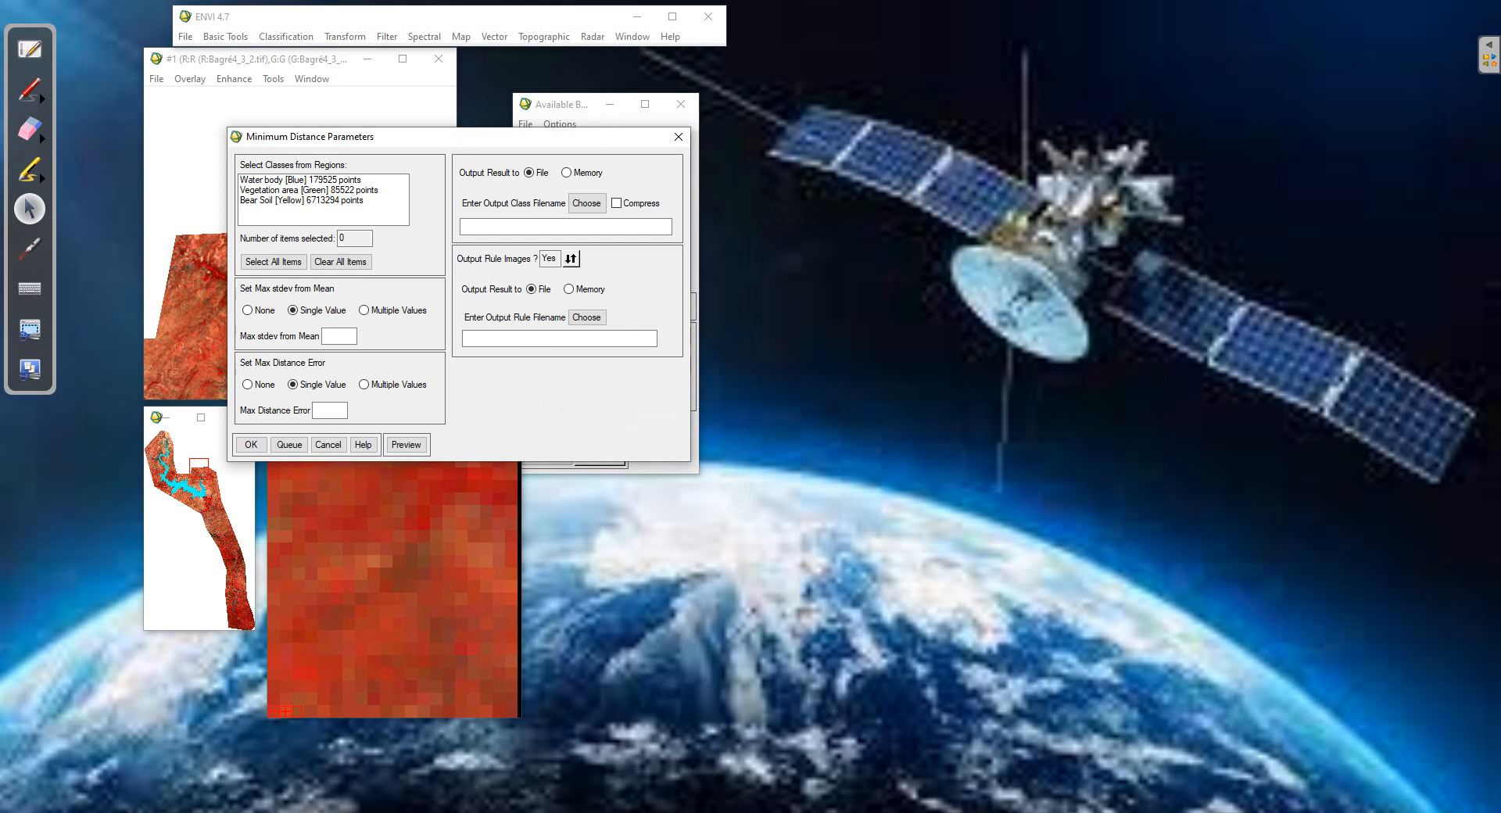
Select all three regions as classes for the Minimum Distance classification and set Output Rule Images to No
left_click_drag(352, 136, 666, 165)
left_click(587, 290)
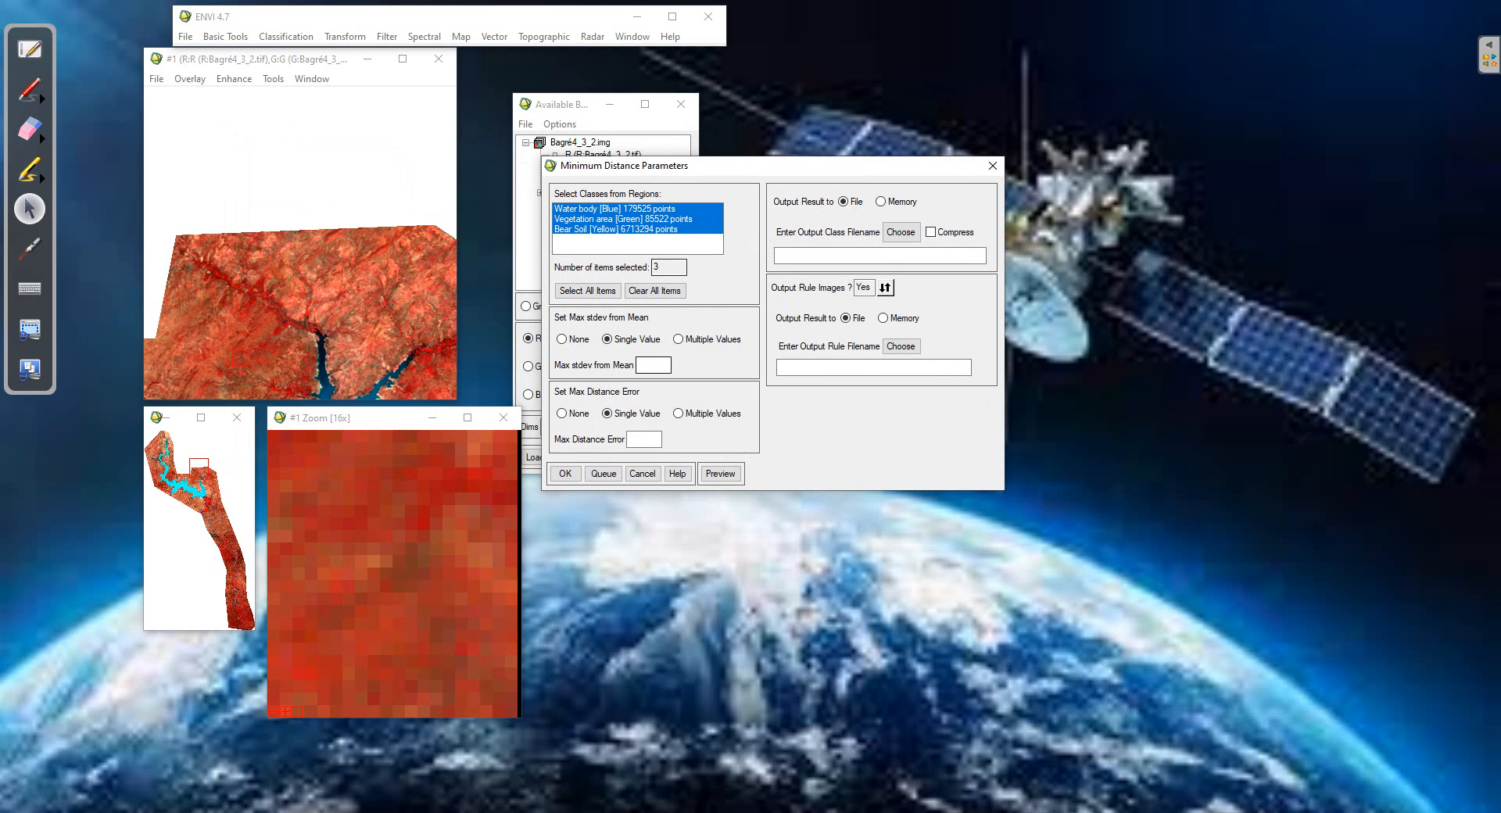
left_click(885, 287)
left_click(885, 287)
left_click(884, 286)
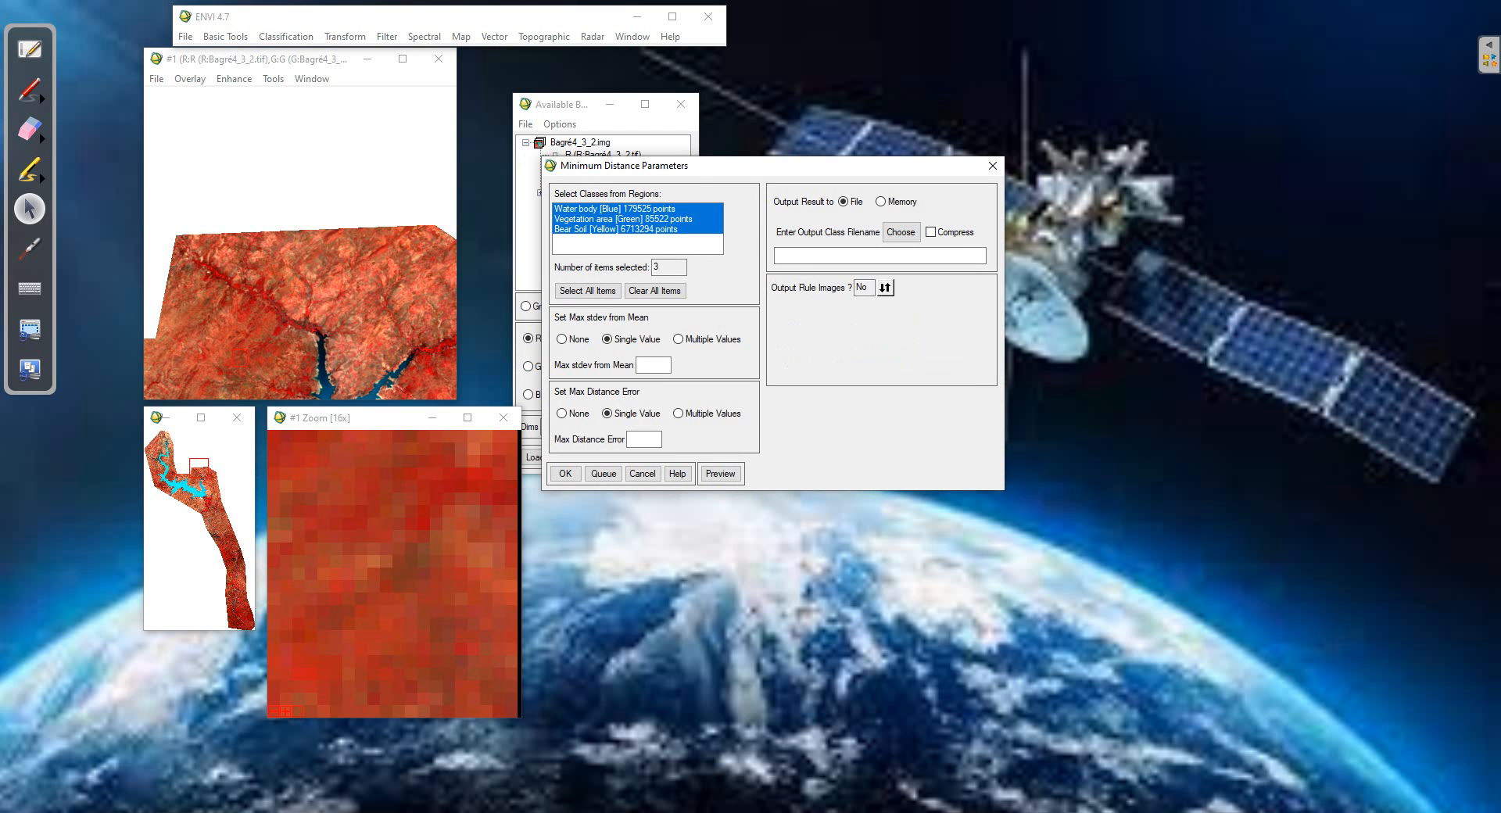
double_click(862, 288)
Set the output class file to "Classification_Image" in the Landsat8 folder and run the Minimum Distance classification
left_click(901, 232)
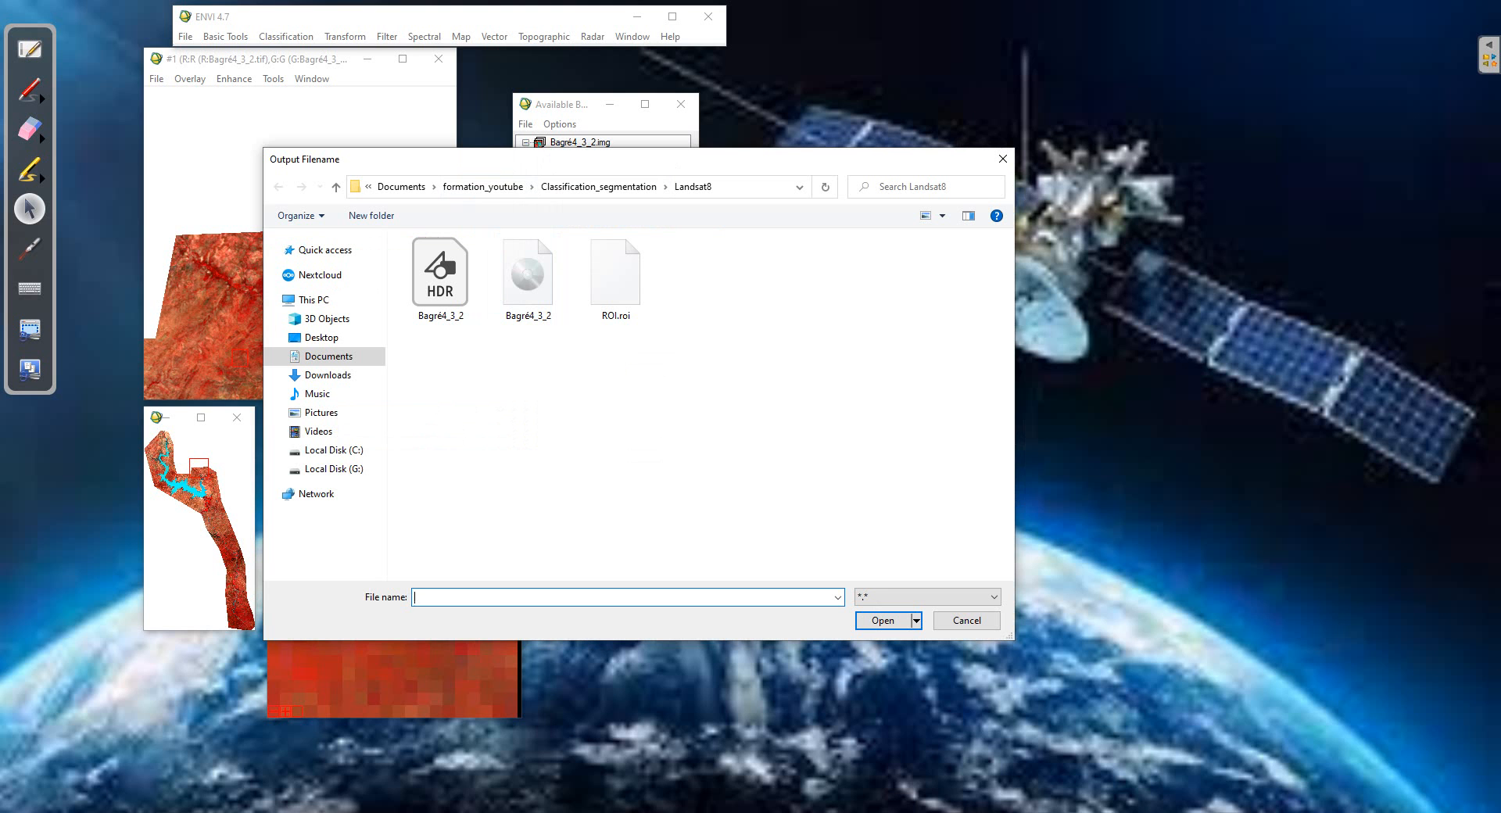
type("MIn")
key("BackSpace")
key("BackSpace")
key("BackSpace")
type("Classification_Image")
key("Return")
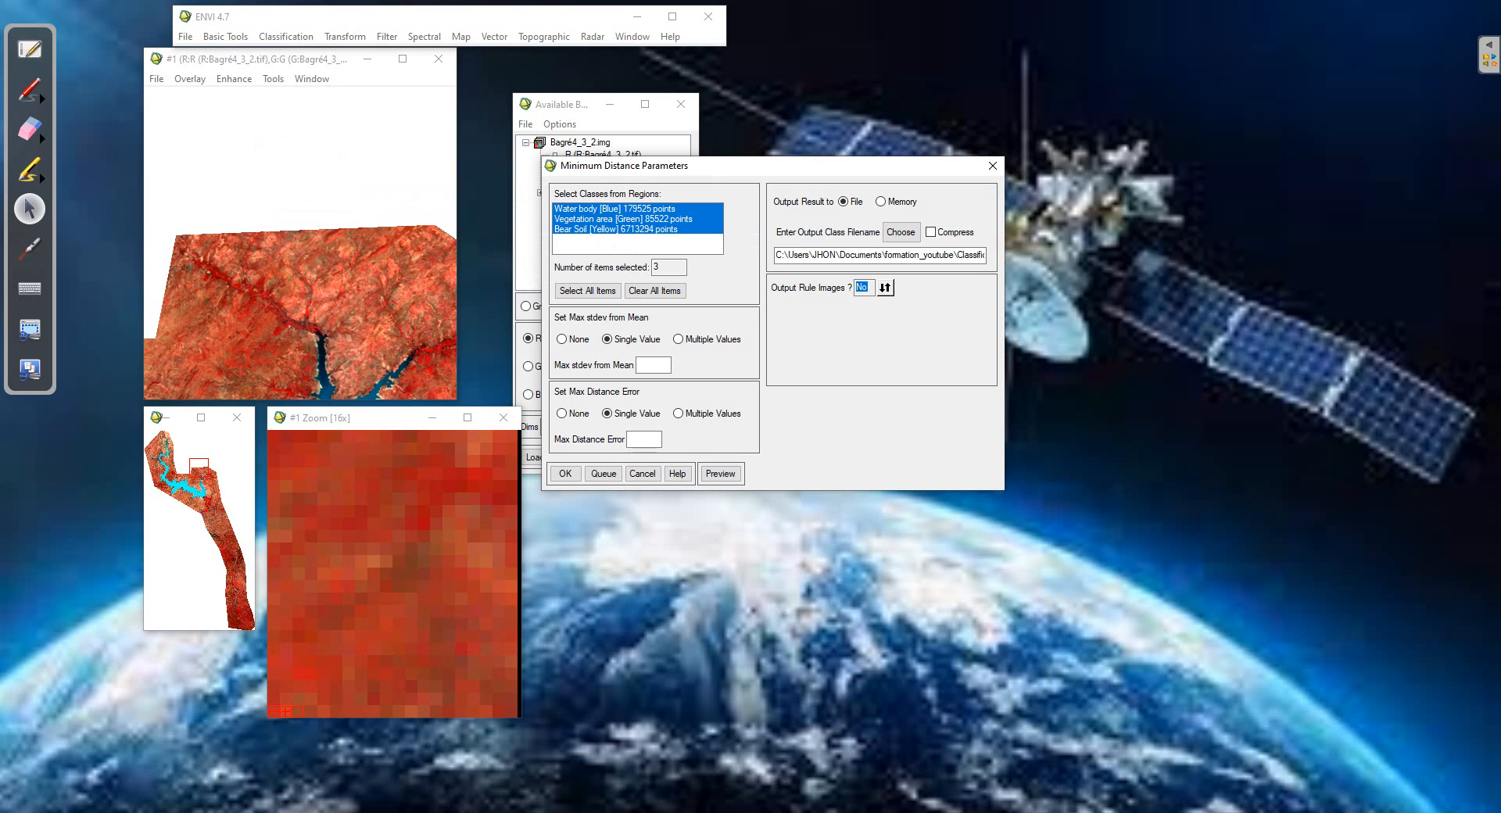
left_click(565, 474)
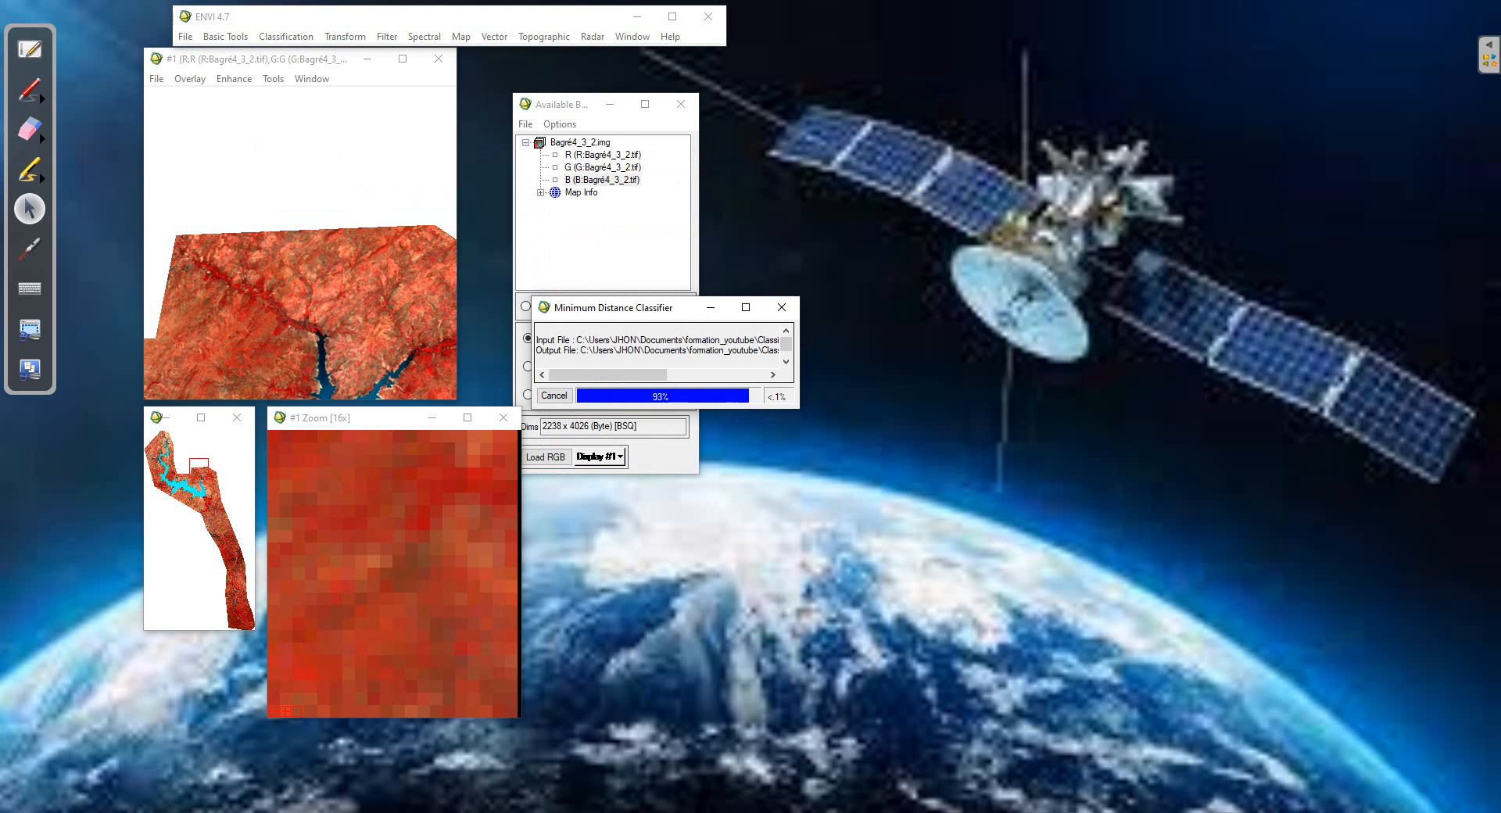
Load the Min Dist band of Classification_Image into a new display, placed clear of the Available Bands List
left_click(599, 456)
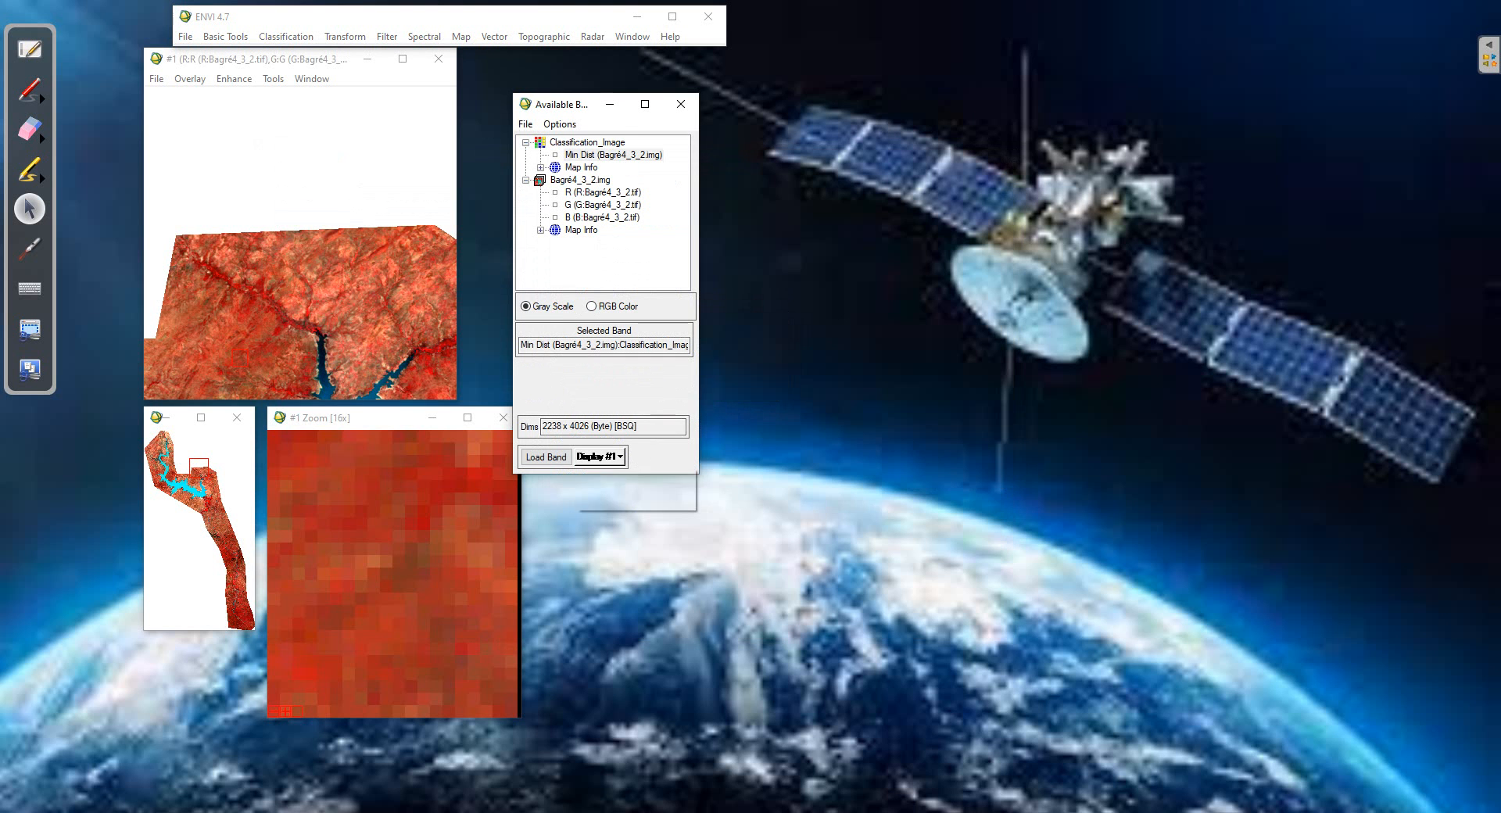
left_click(627, 476)
left_click(546, 457)
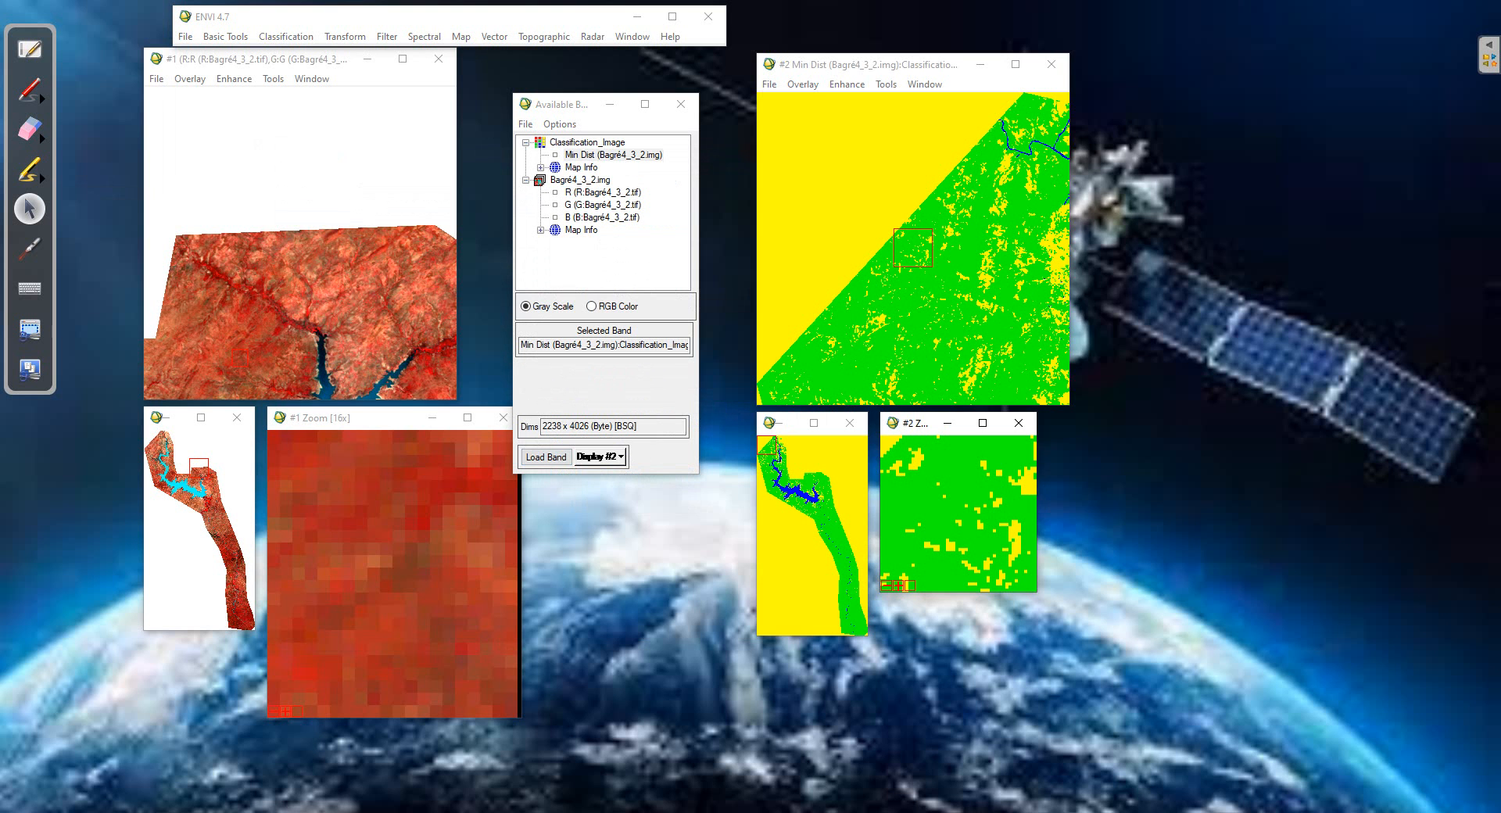
left_click_drag(864, 64, 934, 57)
left_click_drag(880, 491, 863, 451)
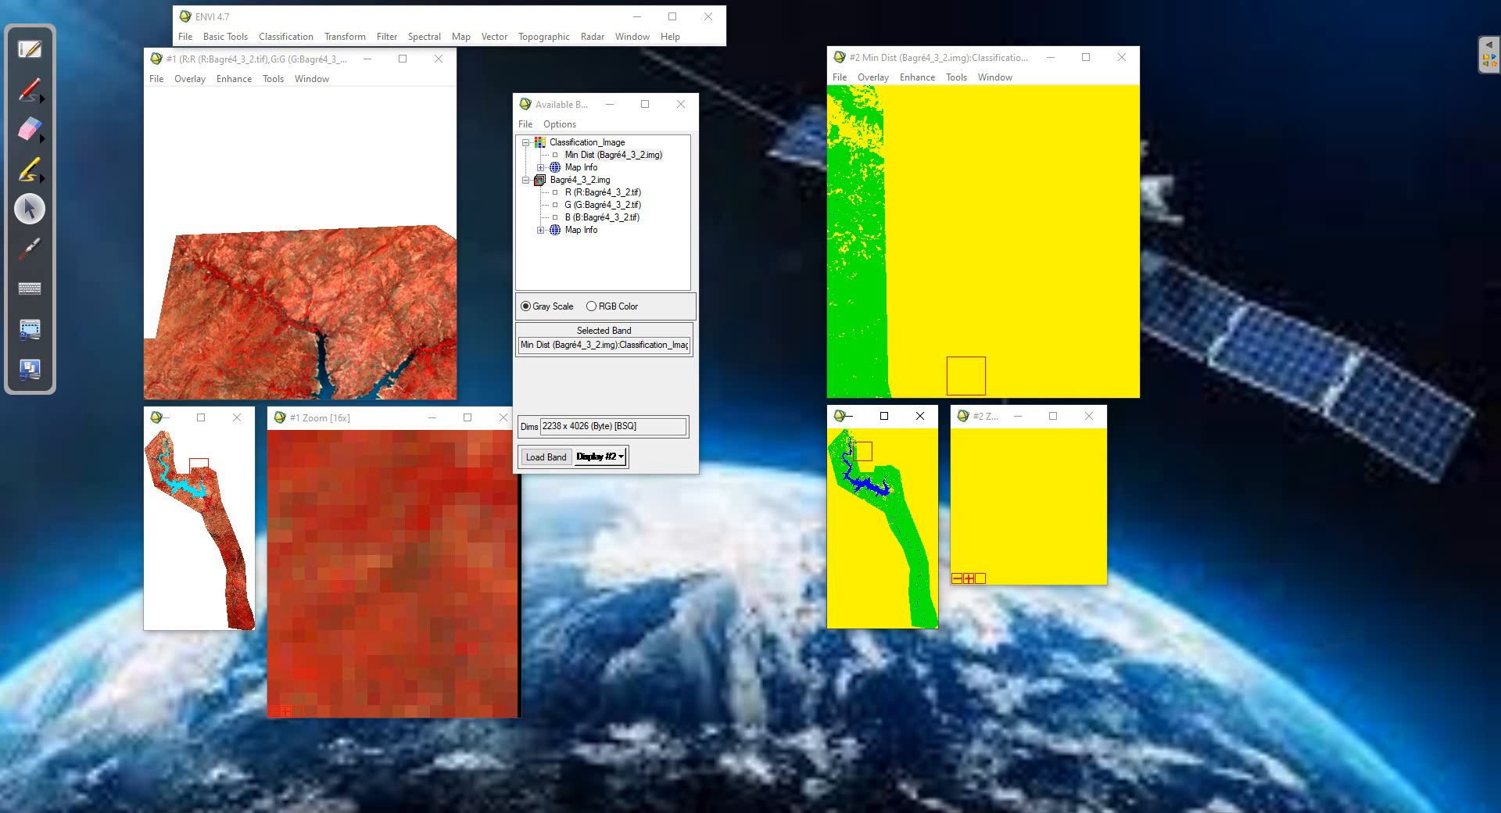
Link the classified display with the original image display, keeping dynamic overlay on
left_click(917, 77)
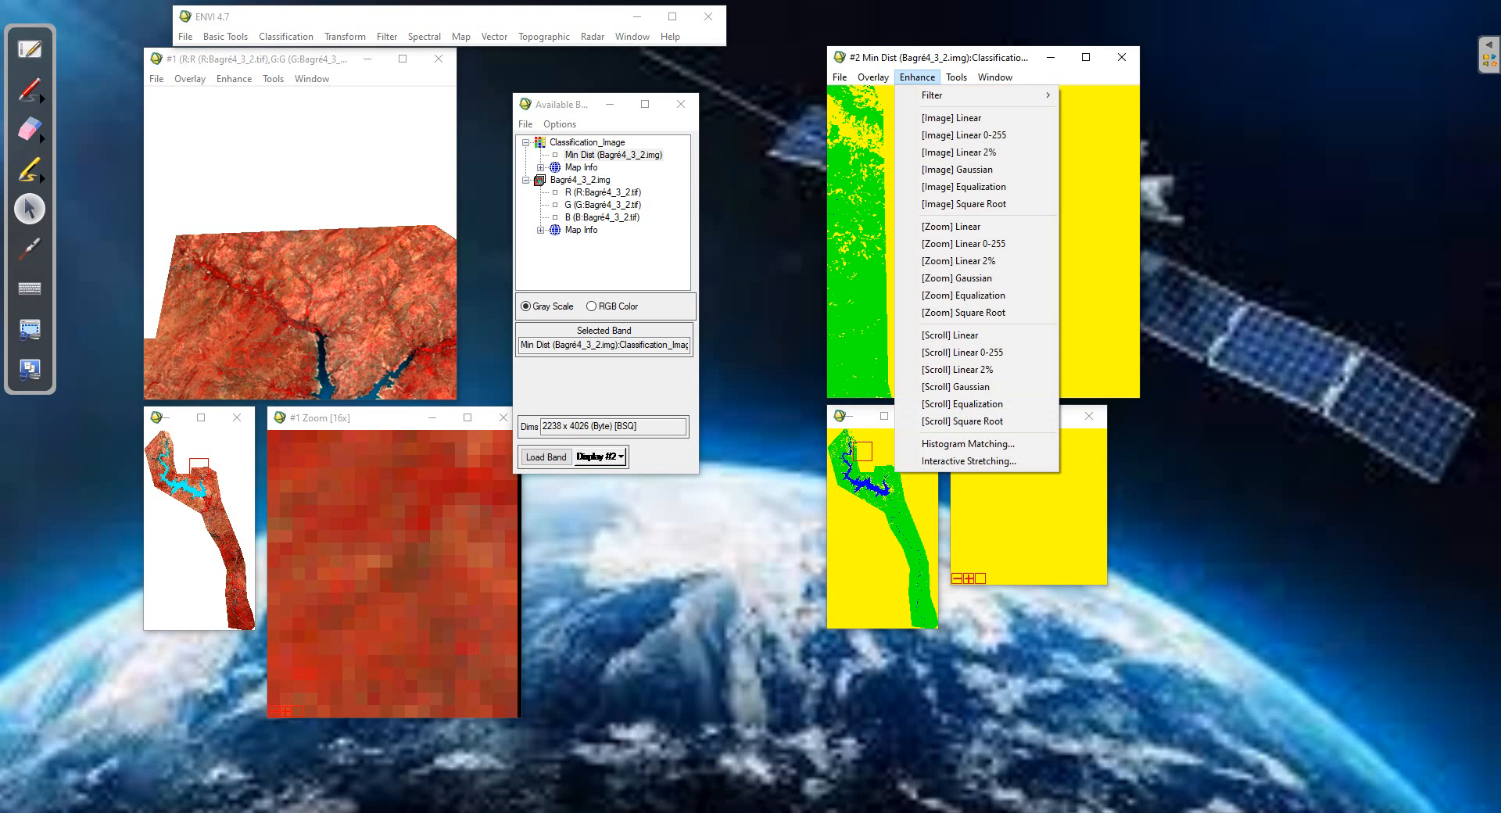
mouse_move(956, 77)
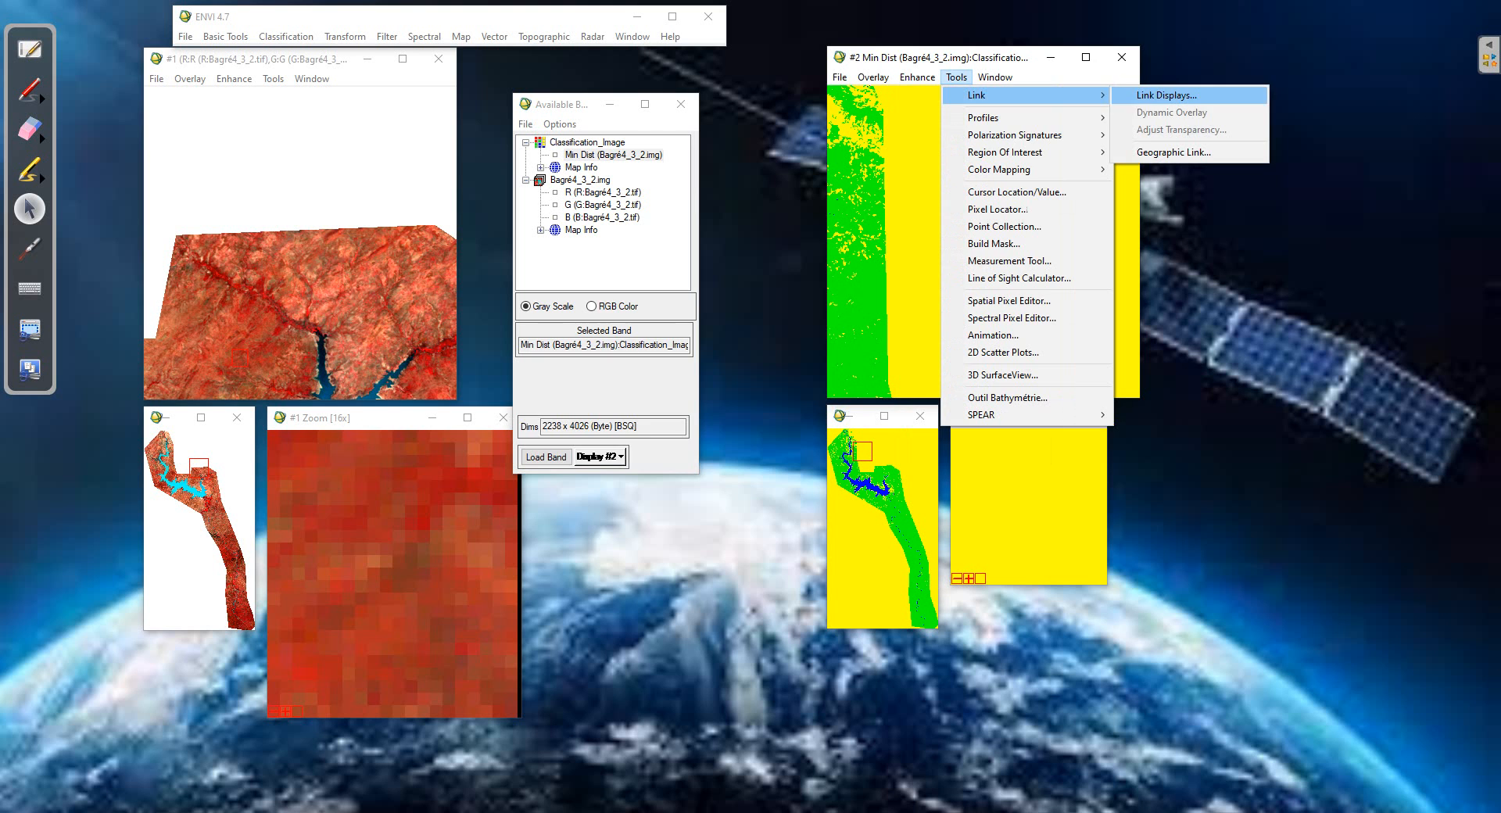
left_click(1165, 94)
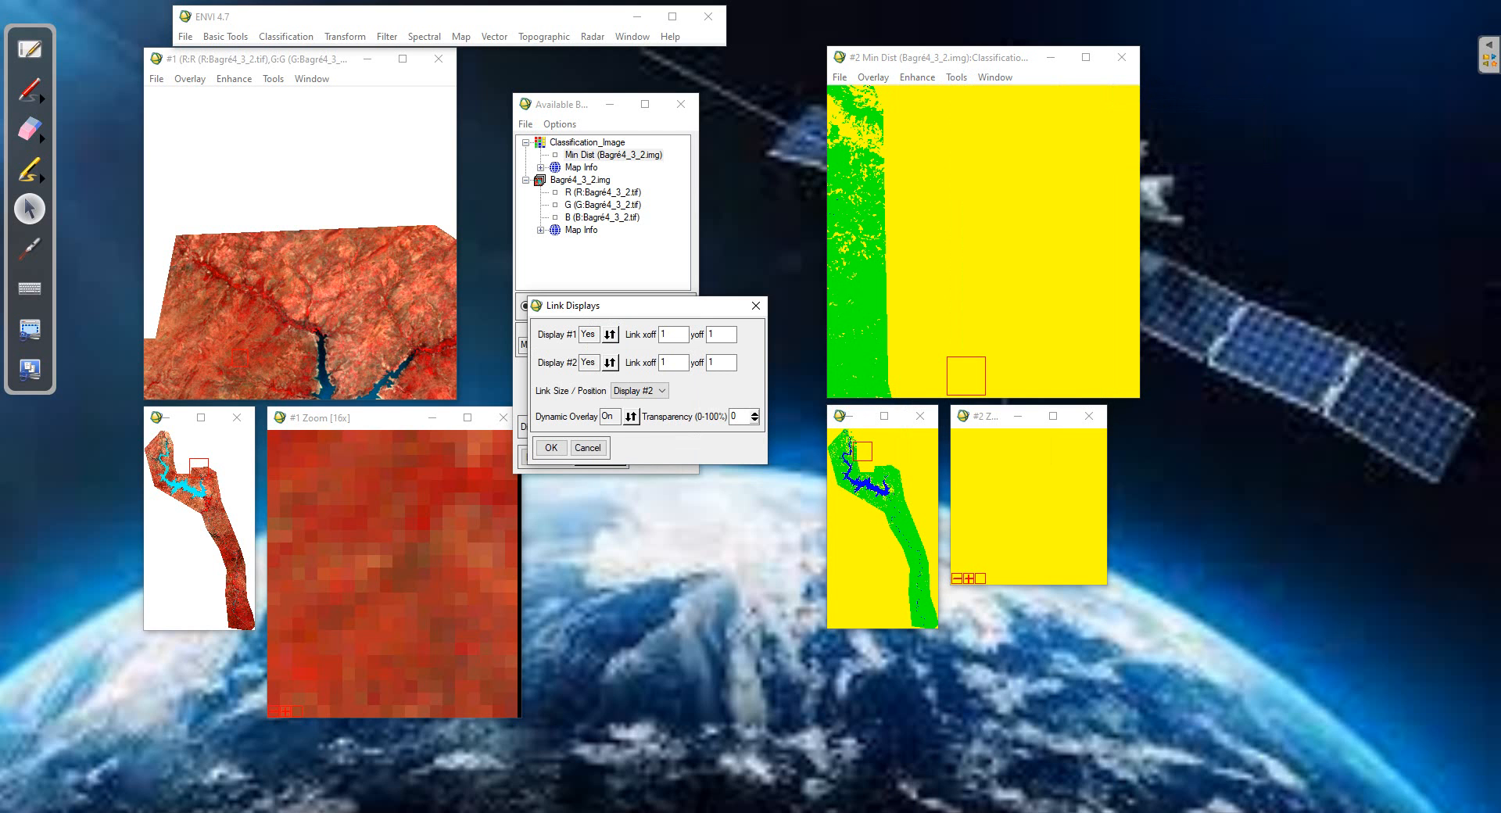
key("Return")
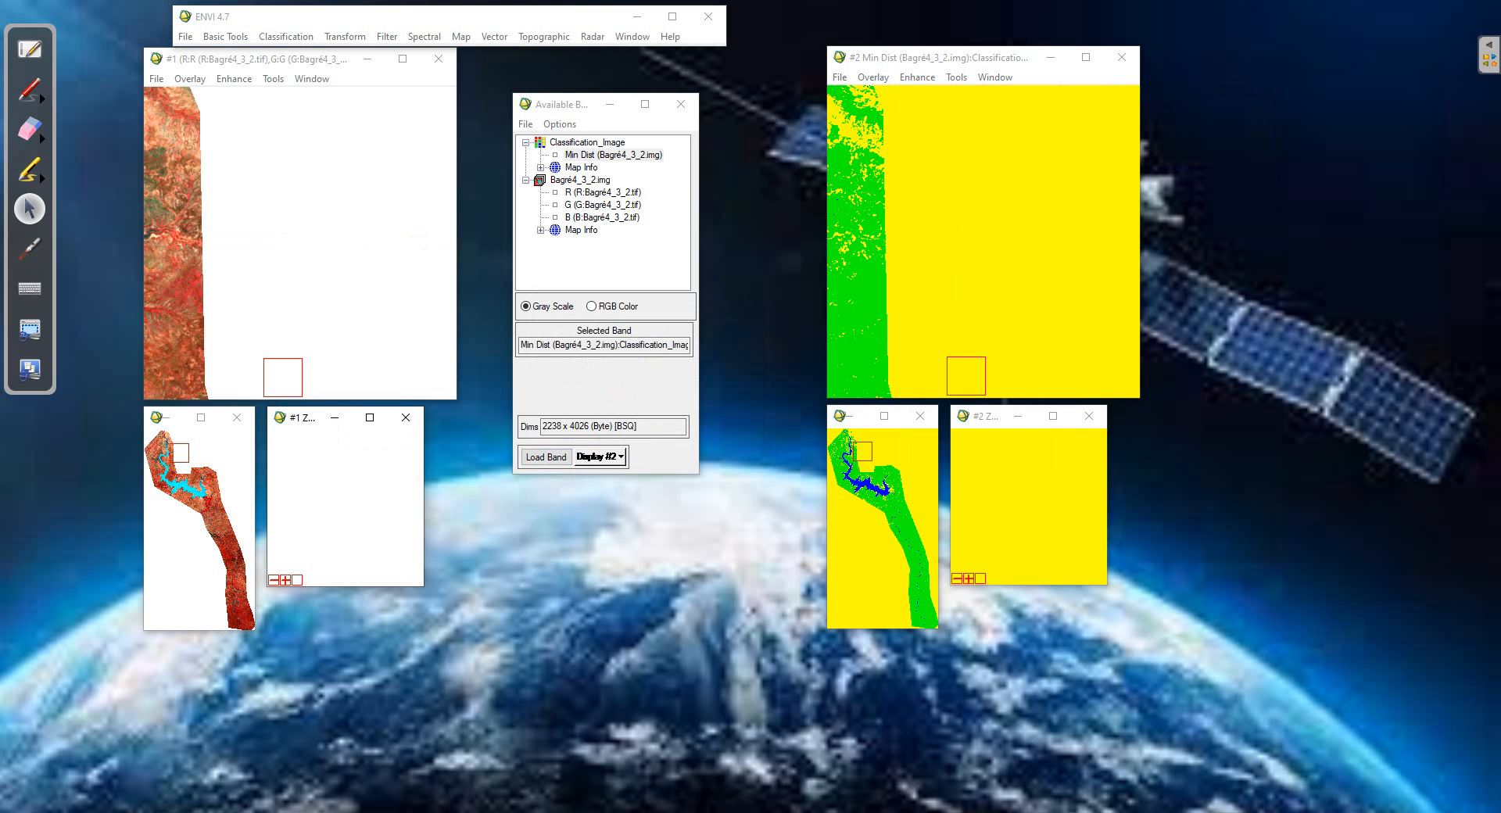
Compare the classification with the original image around the reservoir by flicking the dynamic overlay on and off
left_click_drag(863, 451, 867, 482)
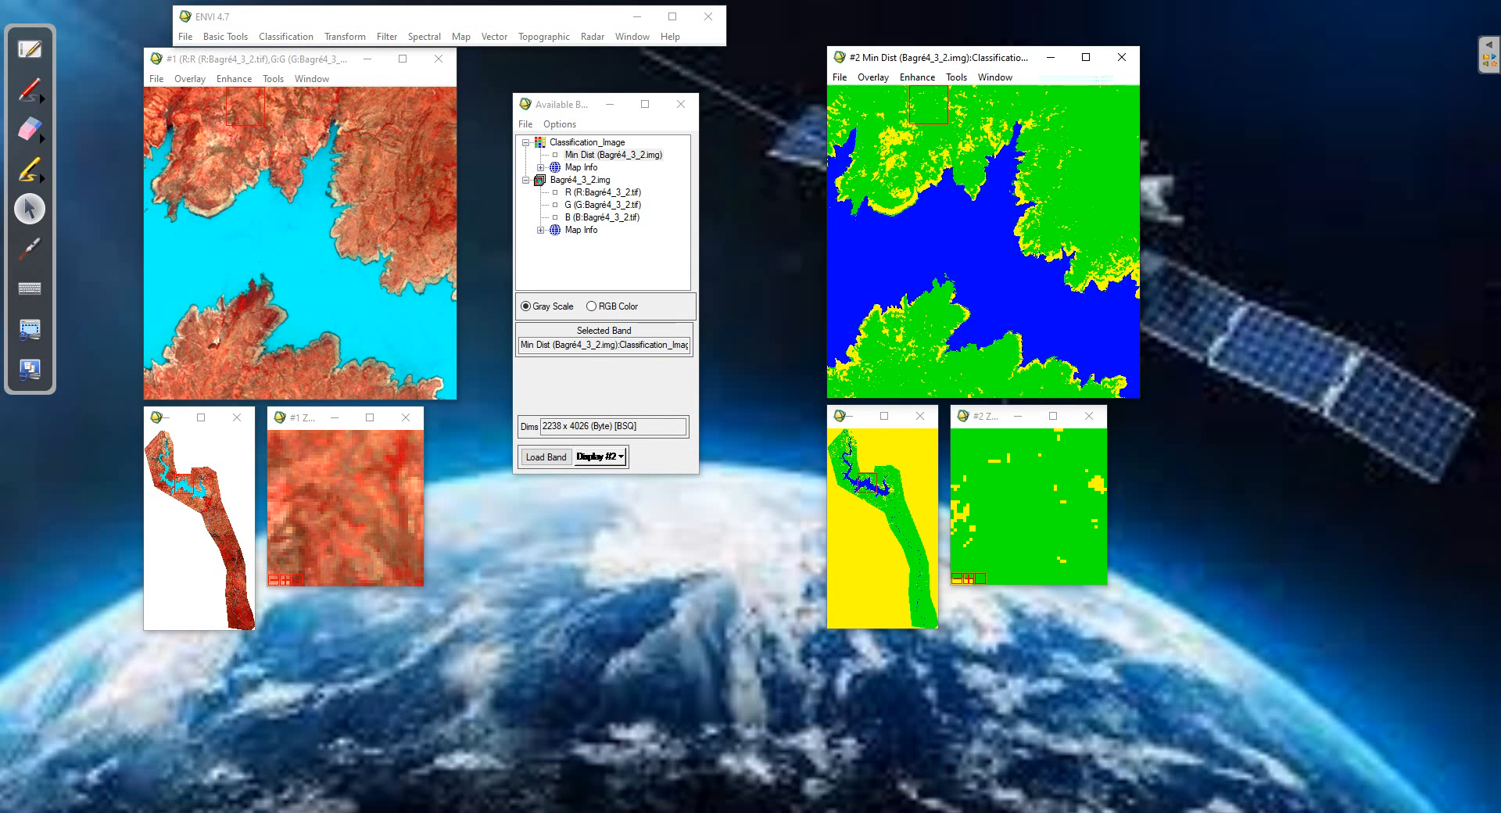
left_click(956, 273)
left_click_drag(867, 482, 887, 489)
left_click(956, 274)
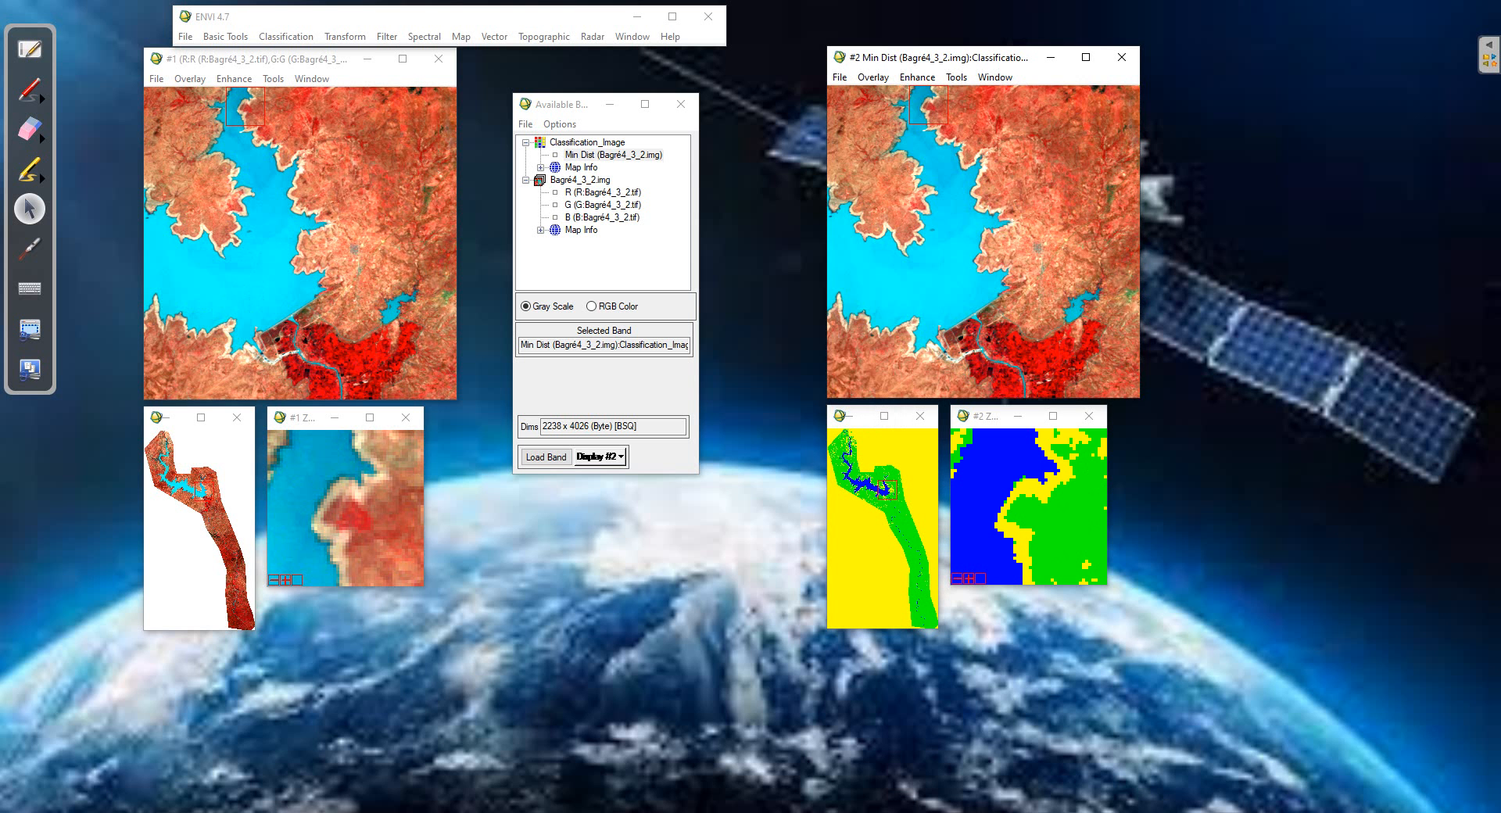
left_click(955, 273)
left_click(955, 273)
left_click(955, 273)
left_click(955, 273)
left_click(955, 274)
left_click(955, 274)
left_click(955, 273)
Compare the classification with the original image along the river in the southern part of the scene
left_click_drag(887, 490, 917, 590)
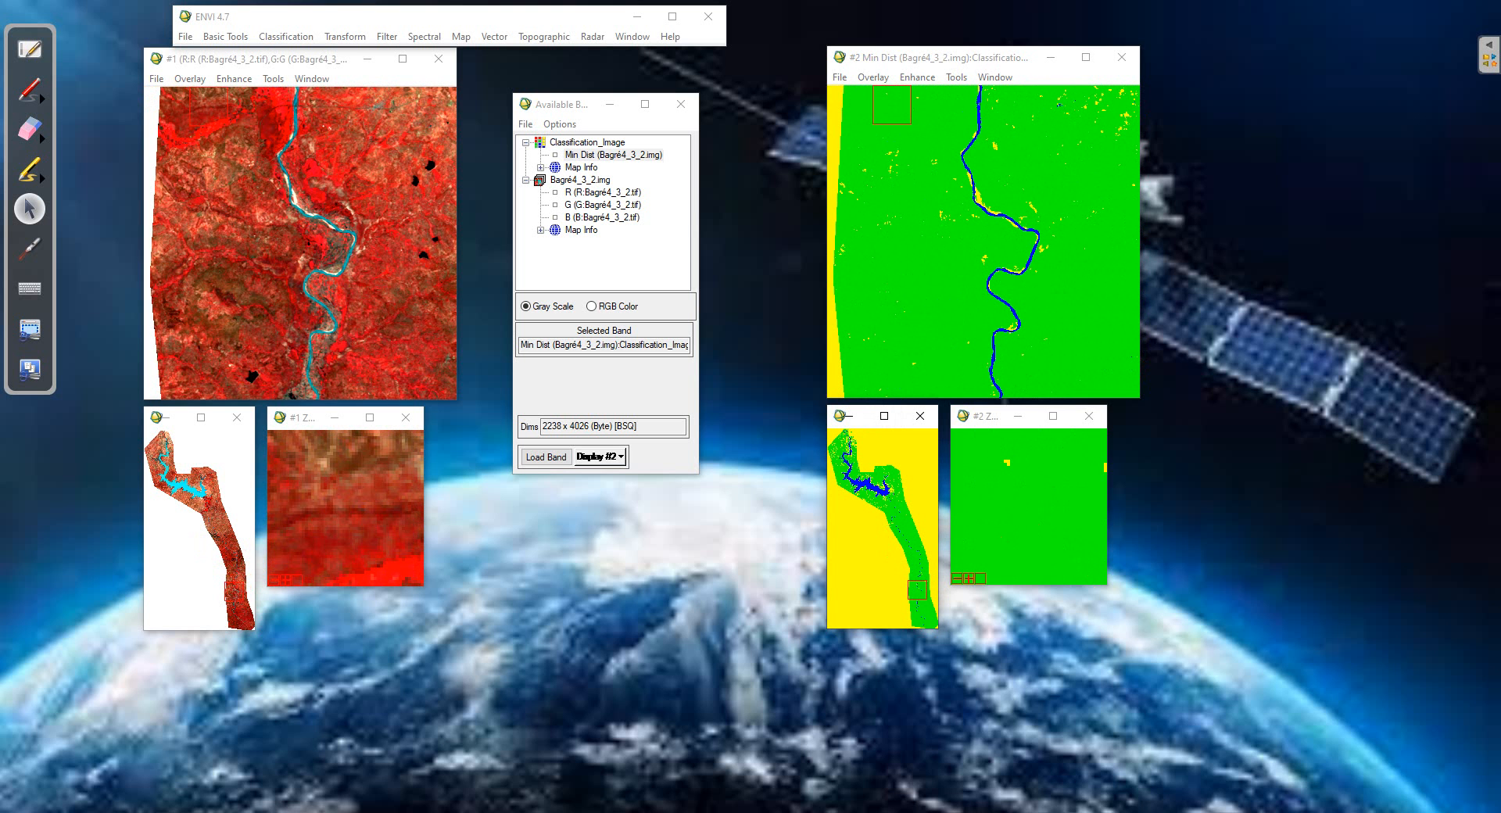
left_click(984, 242)
left_click(983, 242)
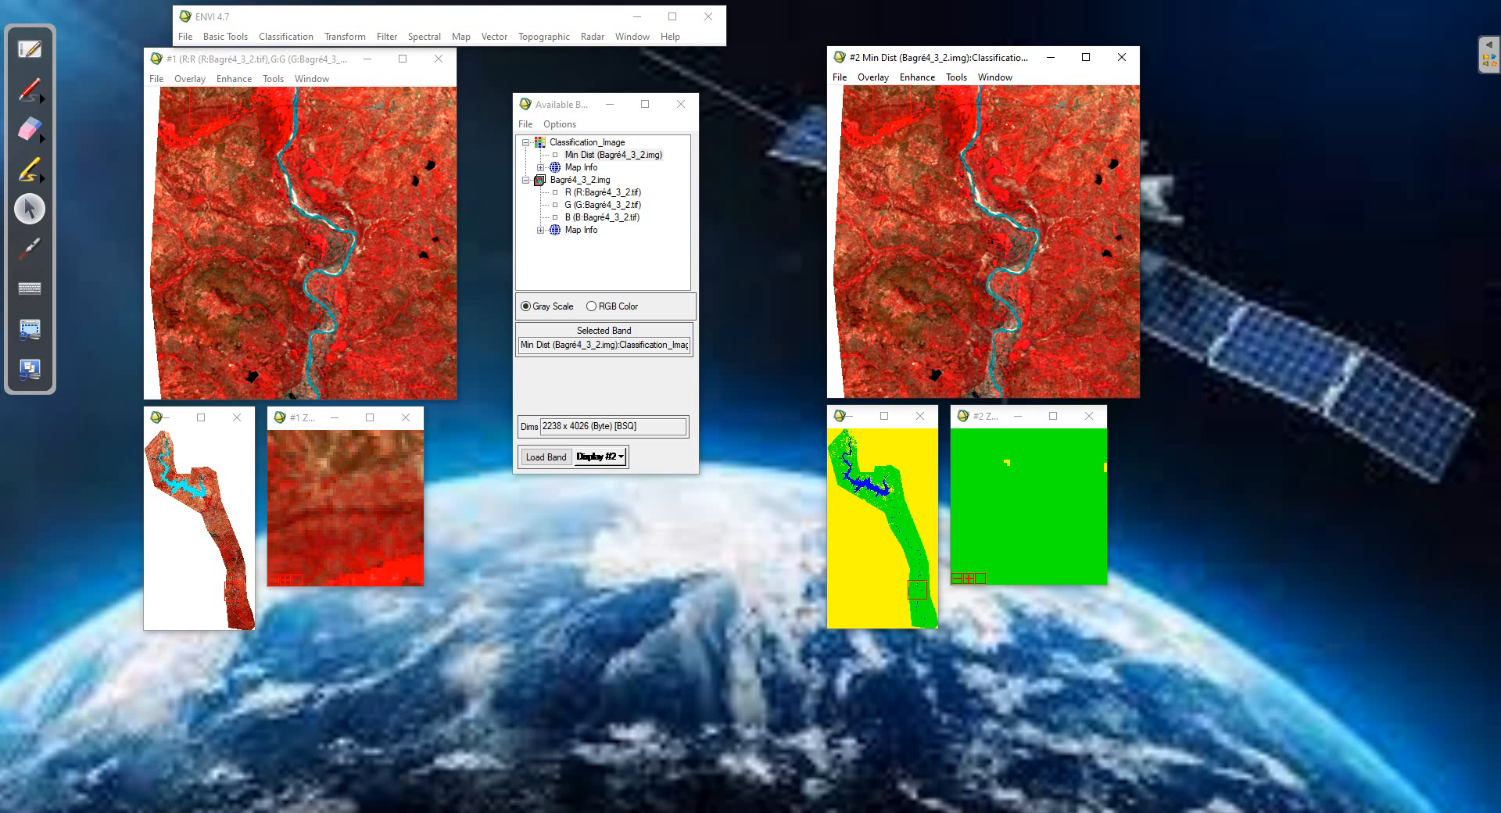
left_click(984, 241)
mouse_move(234, 591)
left_mouse_down()
mouse_move(218, 523)
mouse_move(231, 606)
left_mouse_up()
left_click_drag(917, 606, 921, 587)
left_click_drag(938, 57, 766, 50)
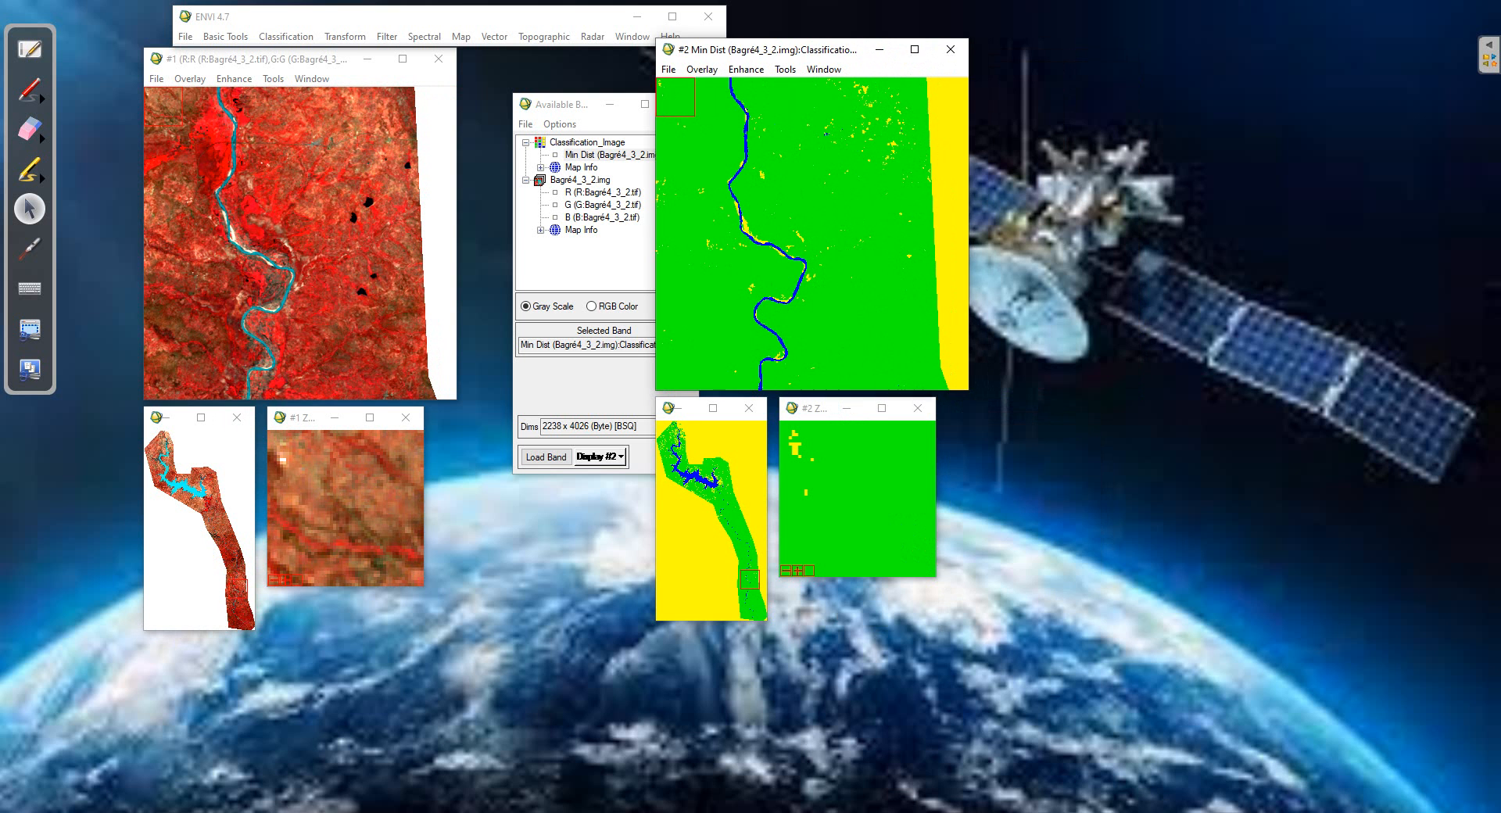
left_click(495, 37)
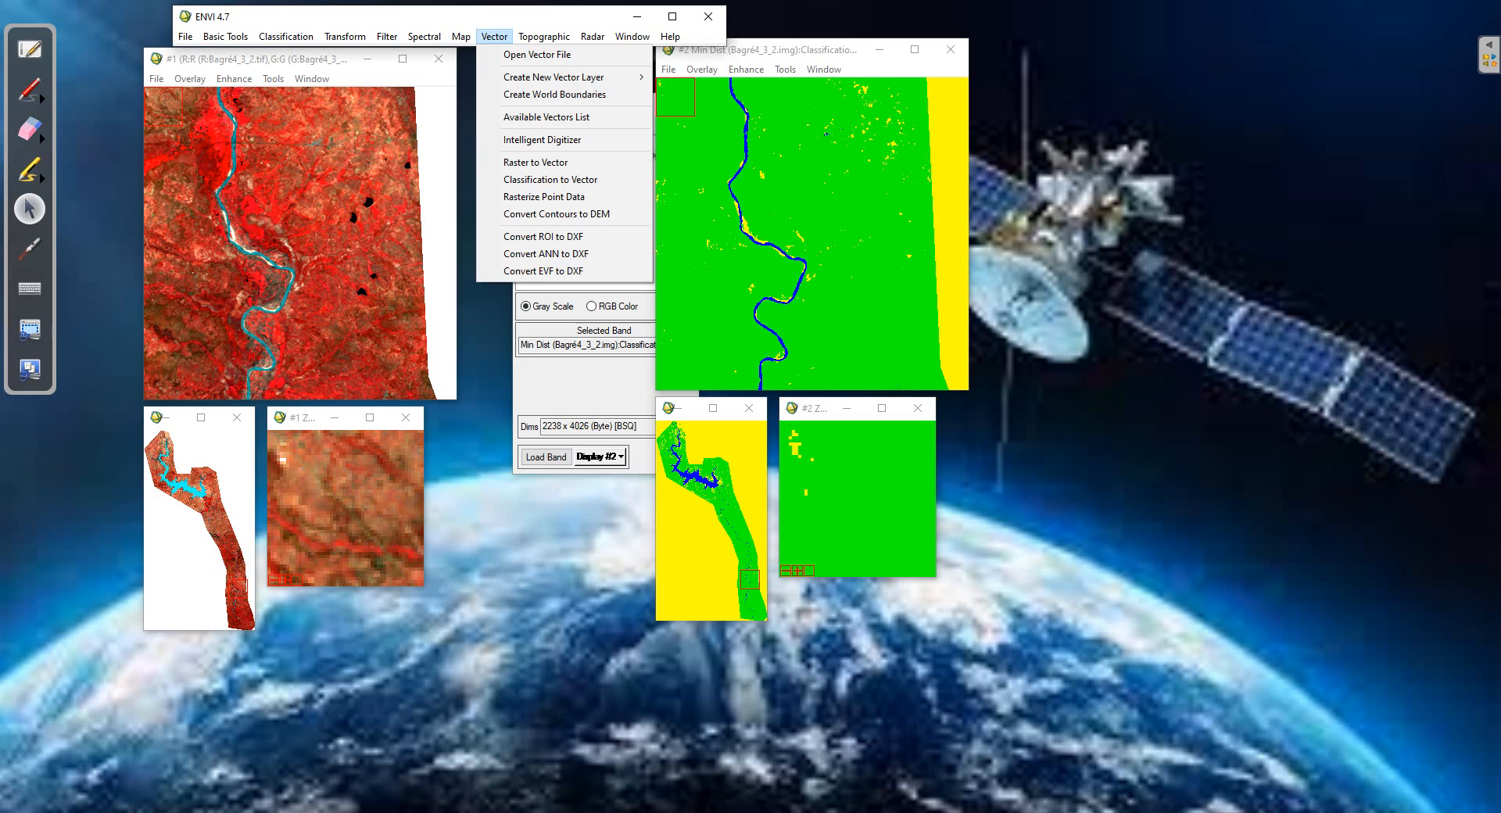
key("Left")
key("Left")
key("Left")
key("Left")
key("Left")
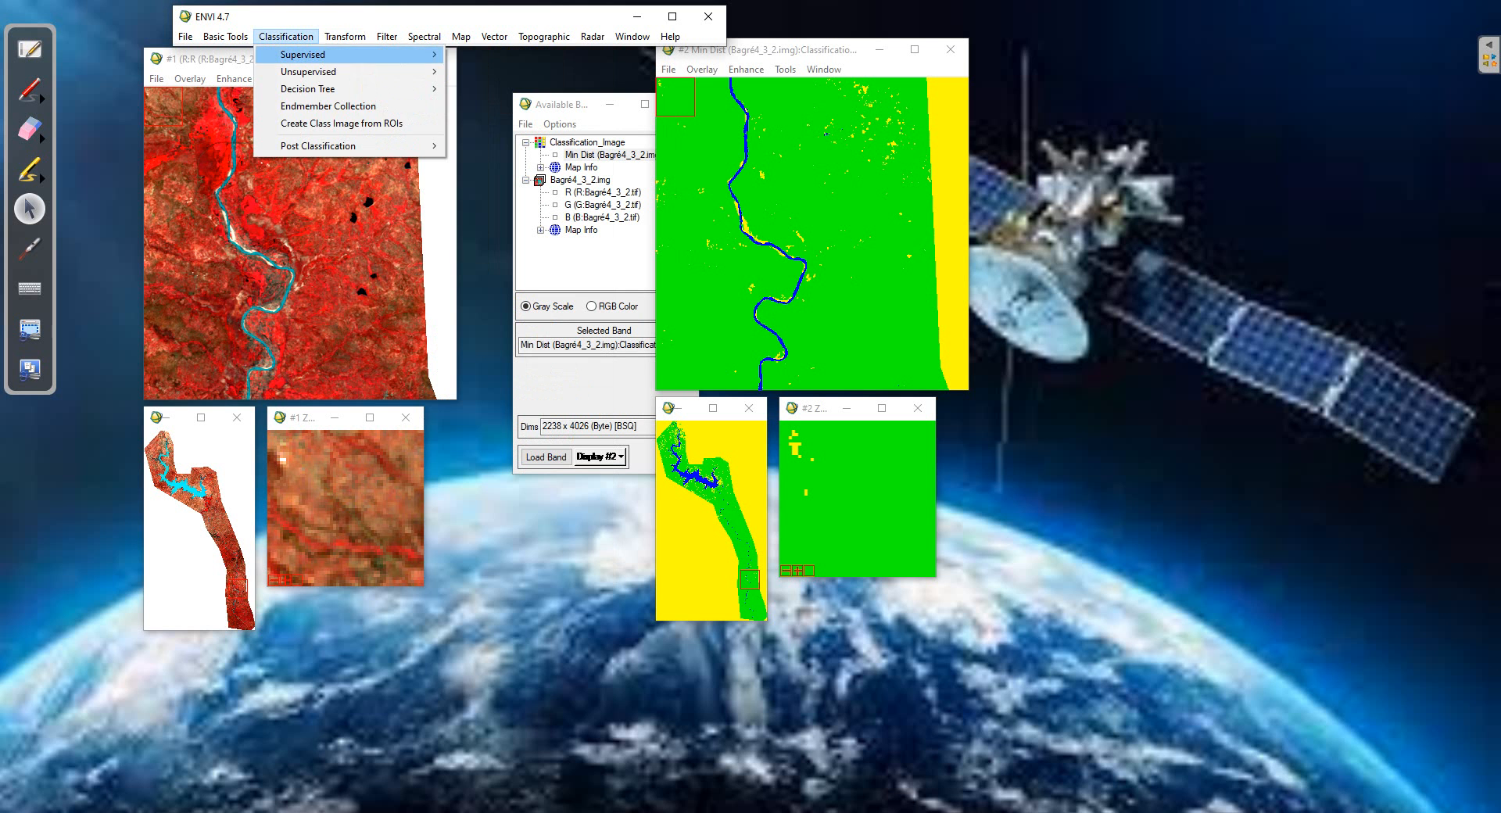
key("Right")
key("Right")
key("Left")
key("Left")
key("Left")
Rearrange the original and classified displays so the Available Bands List stands clear between their main image windows
left_click_drag(178, 59, 217, 55)
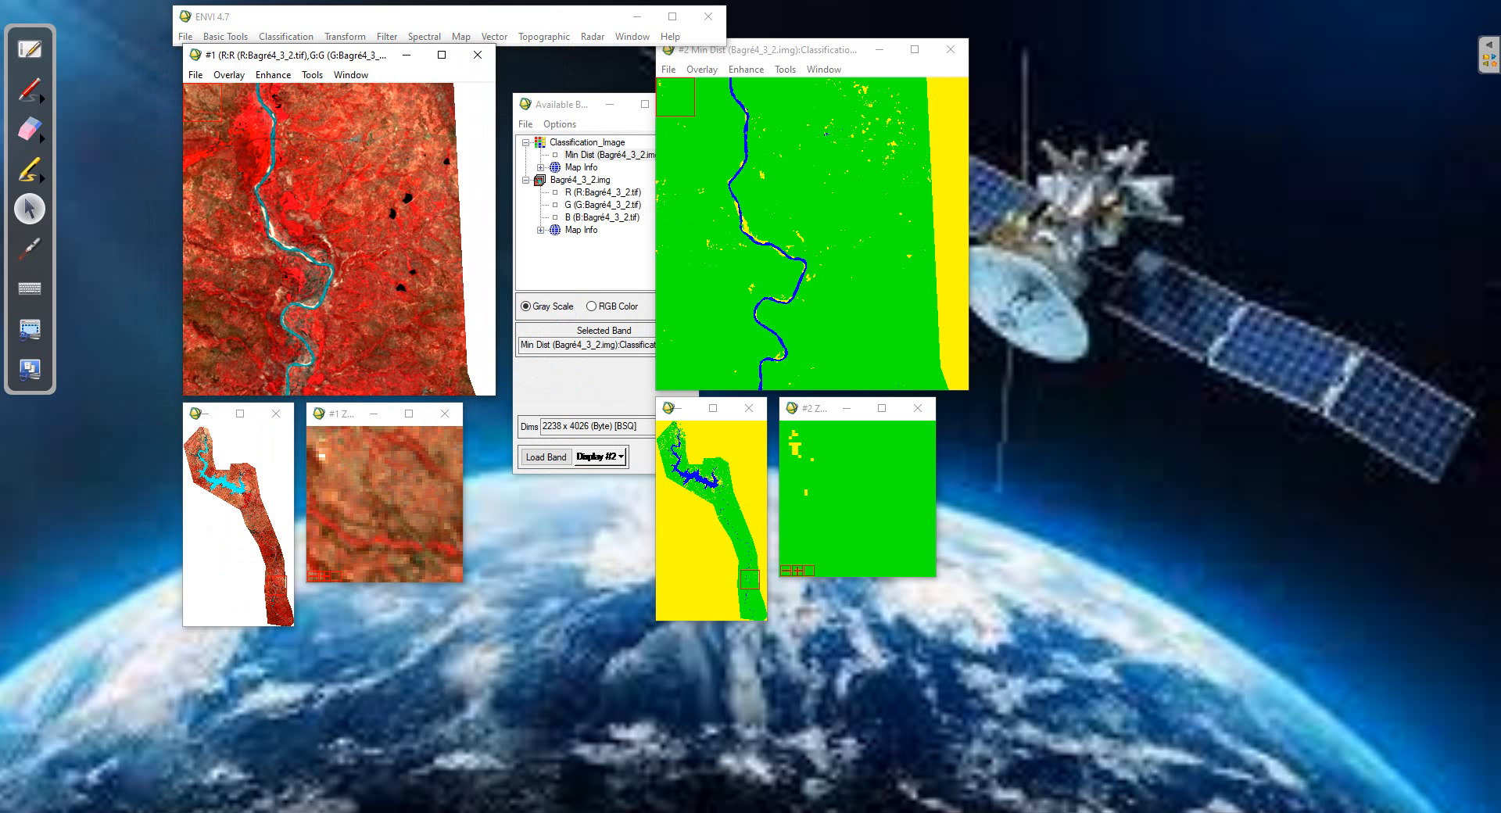
left_click_drag(235, 55, 225, 60)
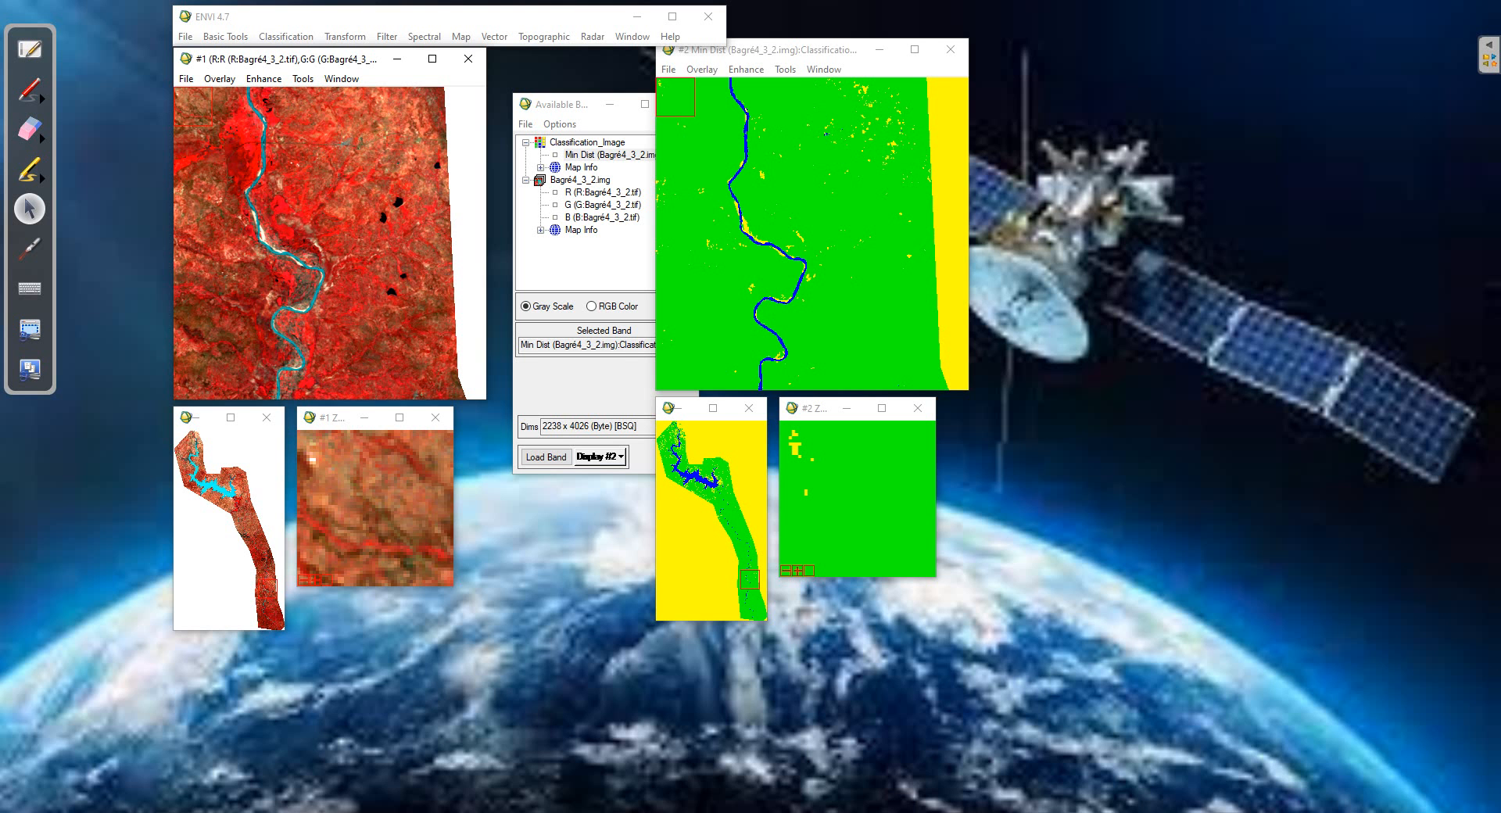
left_click_drag(766, 50, 817, 61)
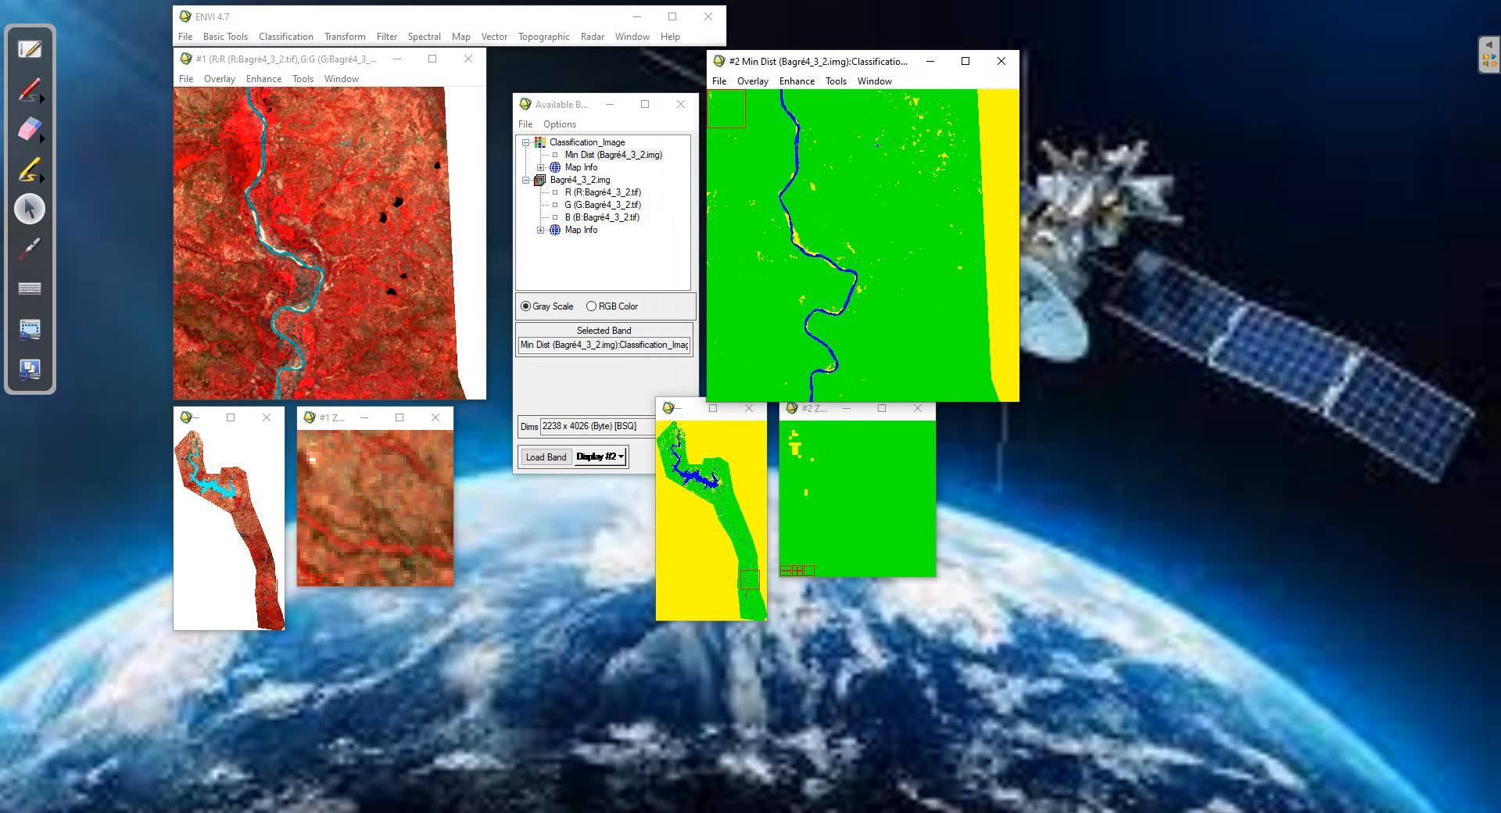